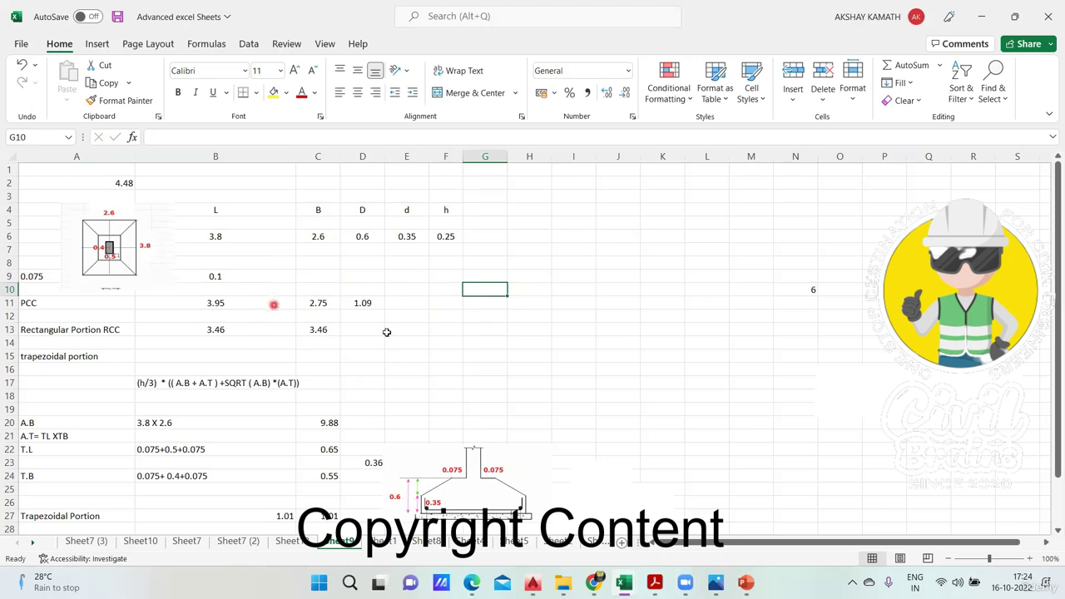
Enter the headings L, B and D in cells I3, J3 and K3.
left_click(625, 182)
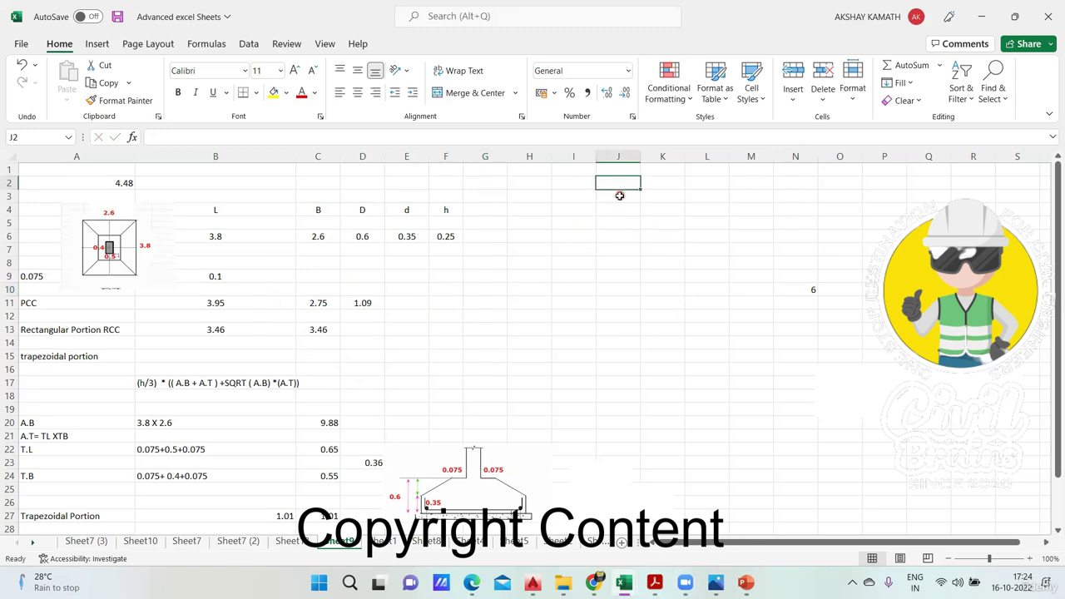
double_click(576, 196)
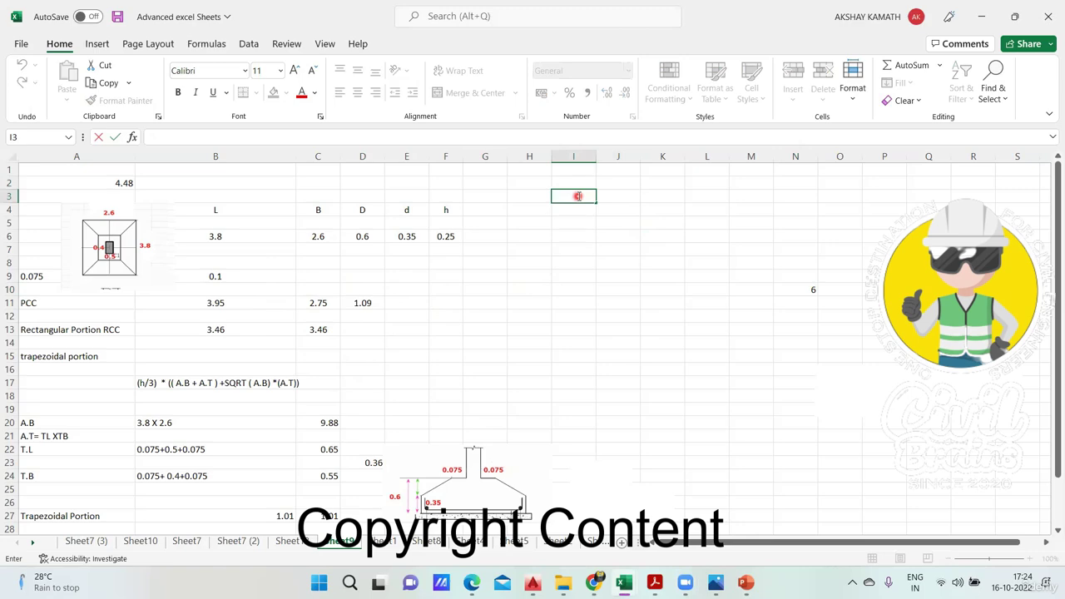
type("L")
double_click(624, 196)
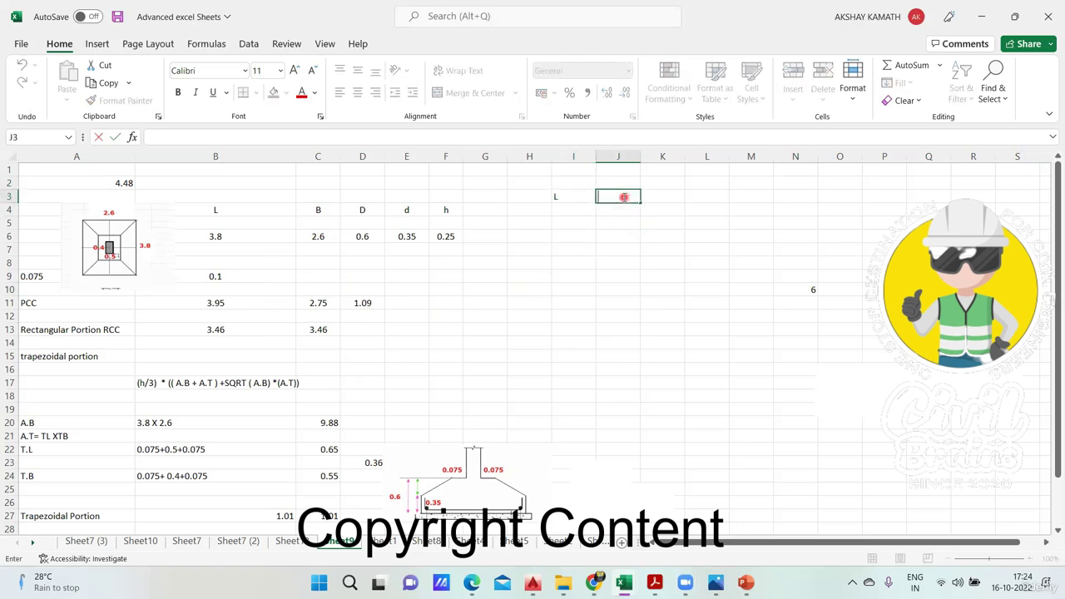
type("B")
left_click(655, 247)
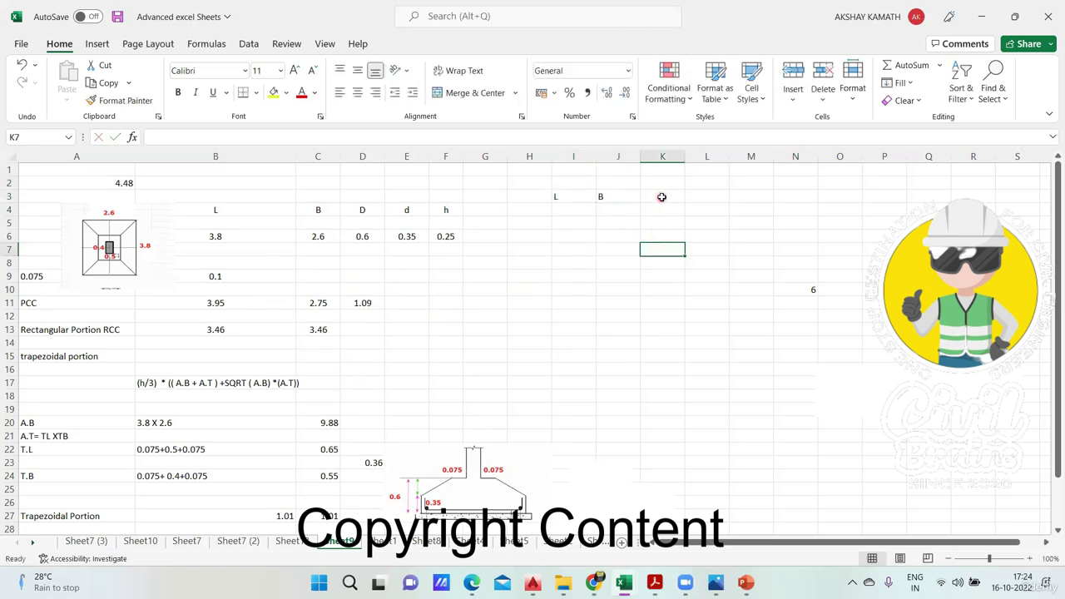
double_click(662, 197)
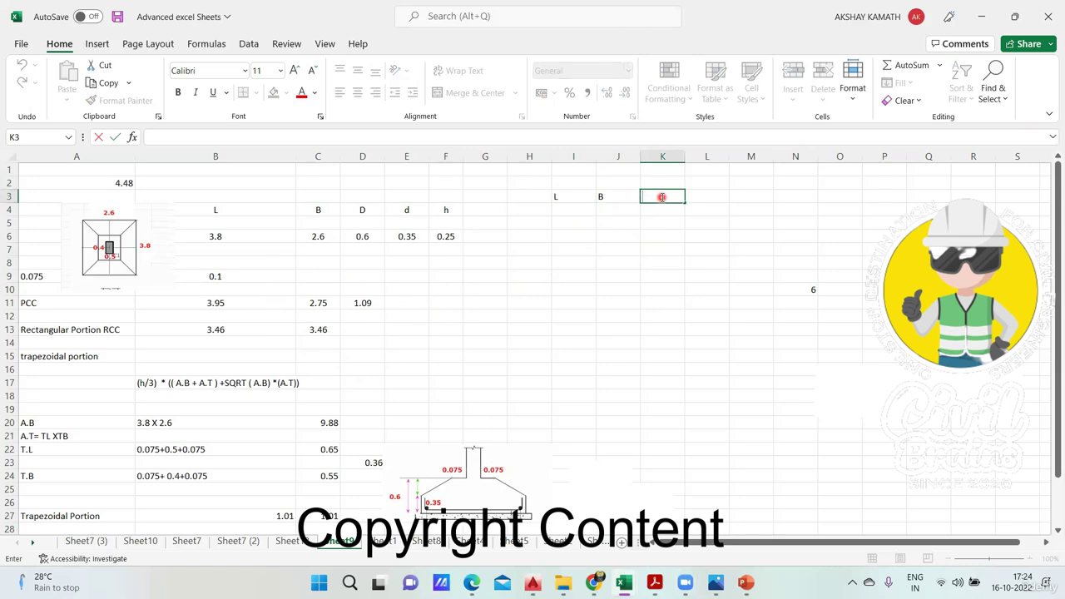
type("D")
left_click(749, 288)
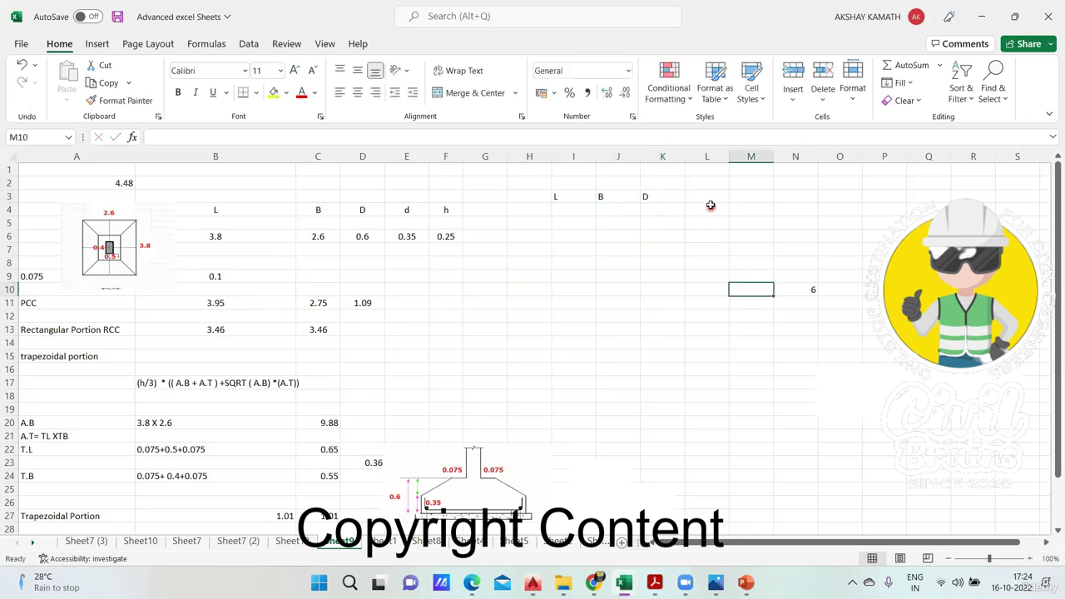
Add the headings d and h in cells L3 and M3.
left_click(709, 202)
double_click(709, 199)
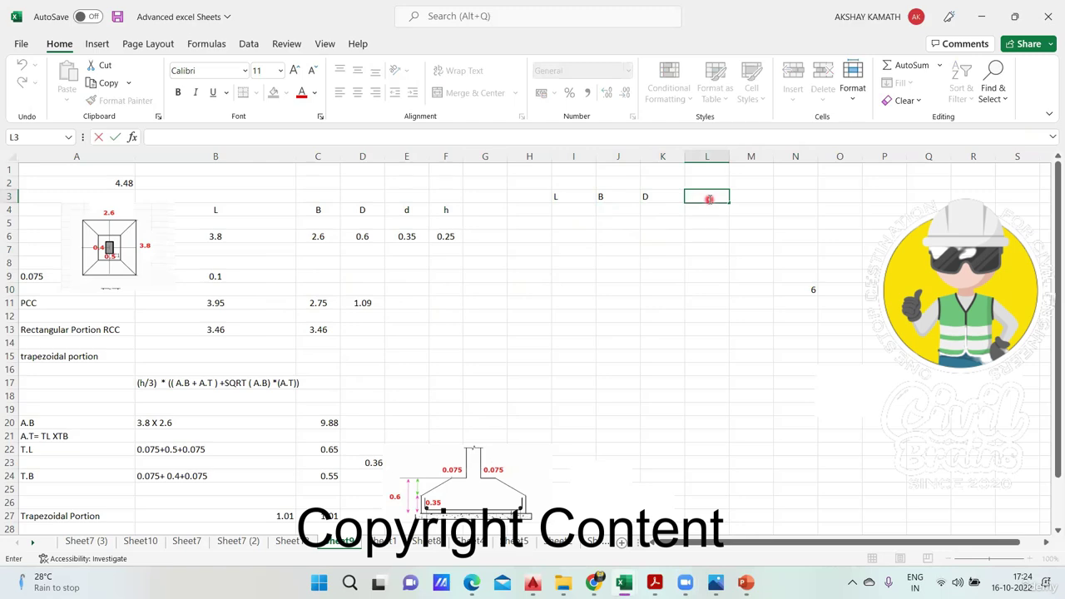
type("d")
left_click(735, 248)
left_click(737, 199)
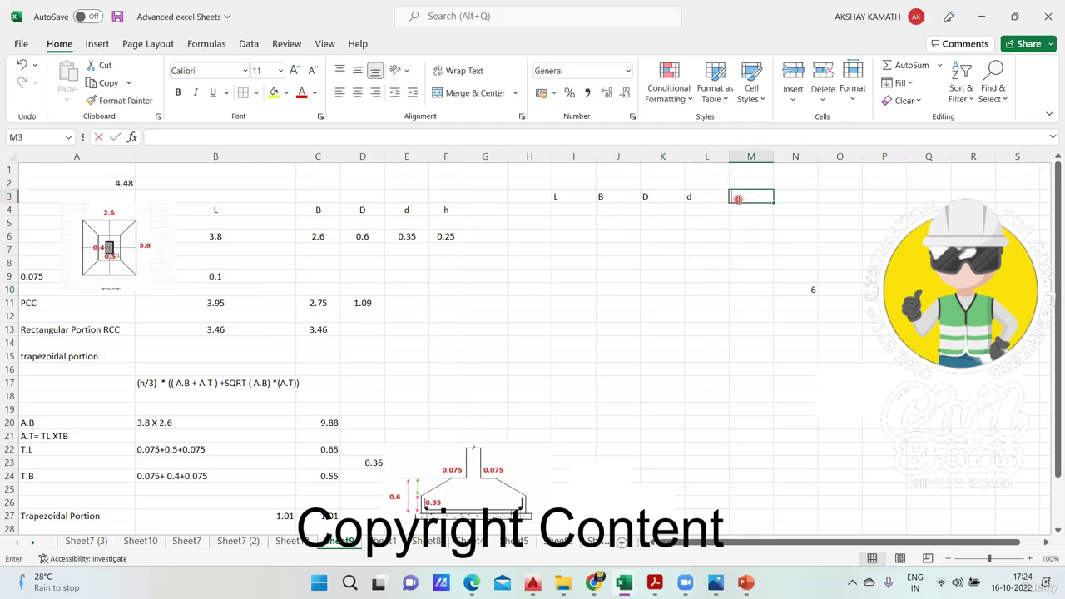
double_click(738, 199)
type("h")
Format the headings in I3:M3 as centered, bold, 18-point text with a yellow fill.
left_click_drag(556, 196, 739, 197)
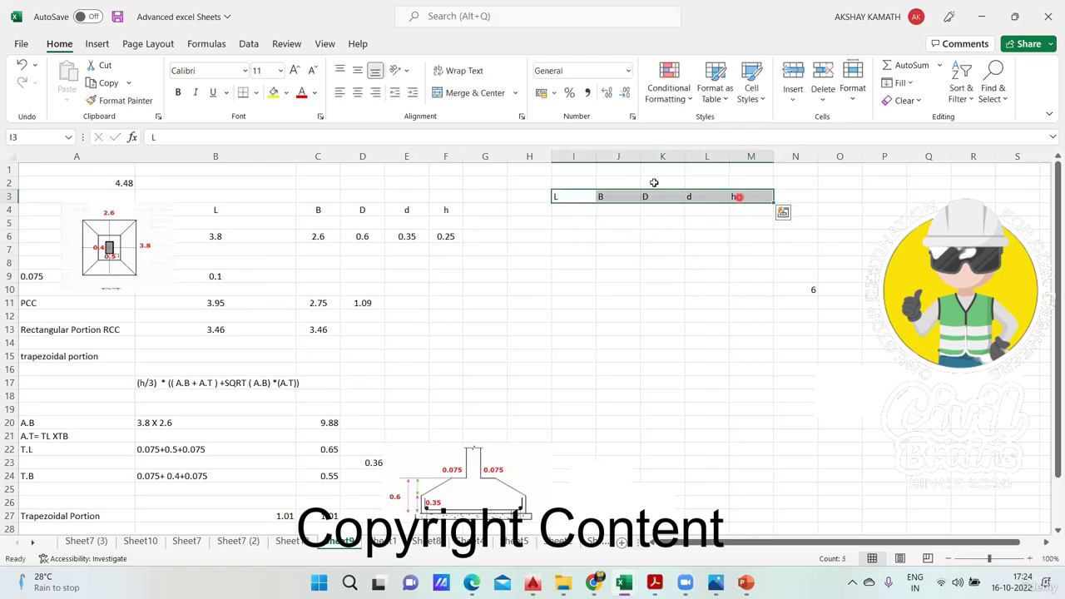
left_click(356, 93)
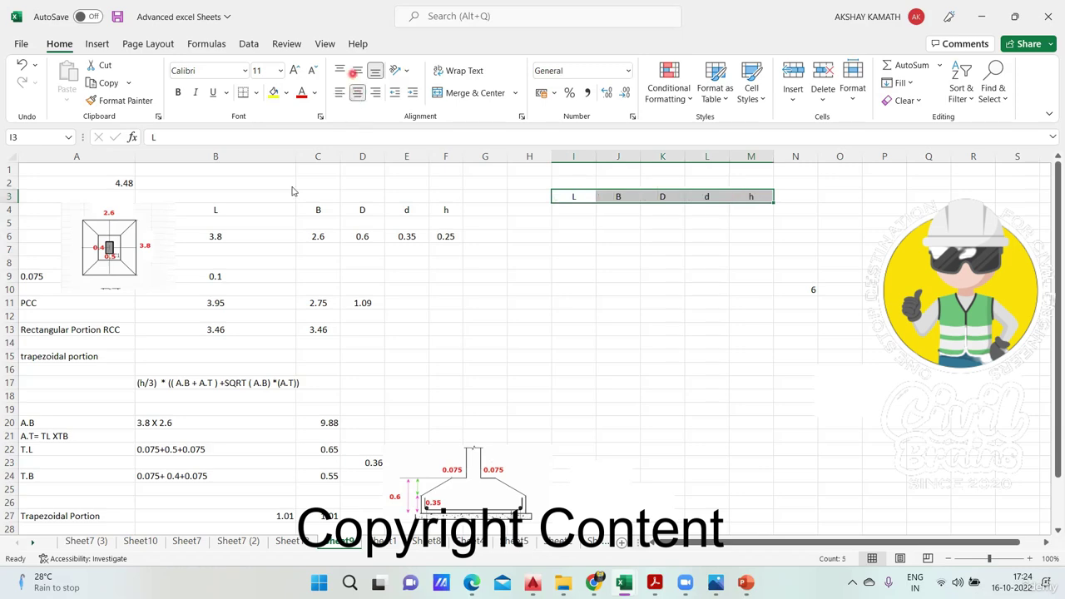
left_click(273, 93)
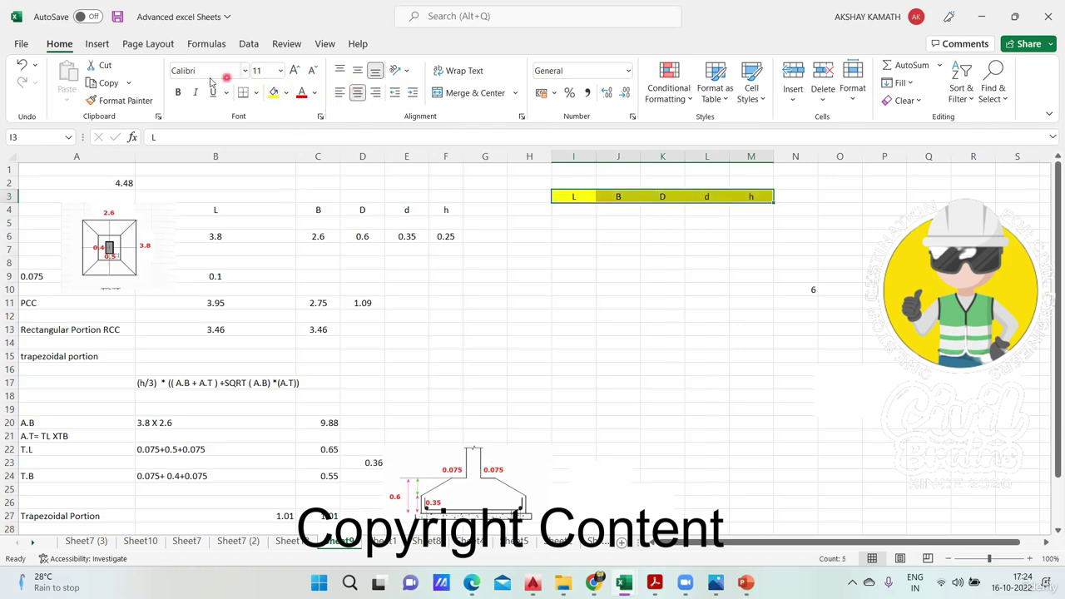
left_click(179, 93)
left_click(295, 70)
left_click(294, 70)
left_click(295, 70)
left_click(295, 70)
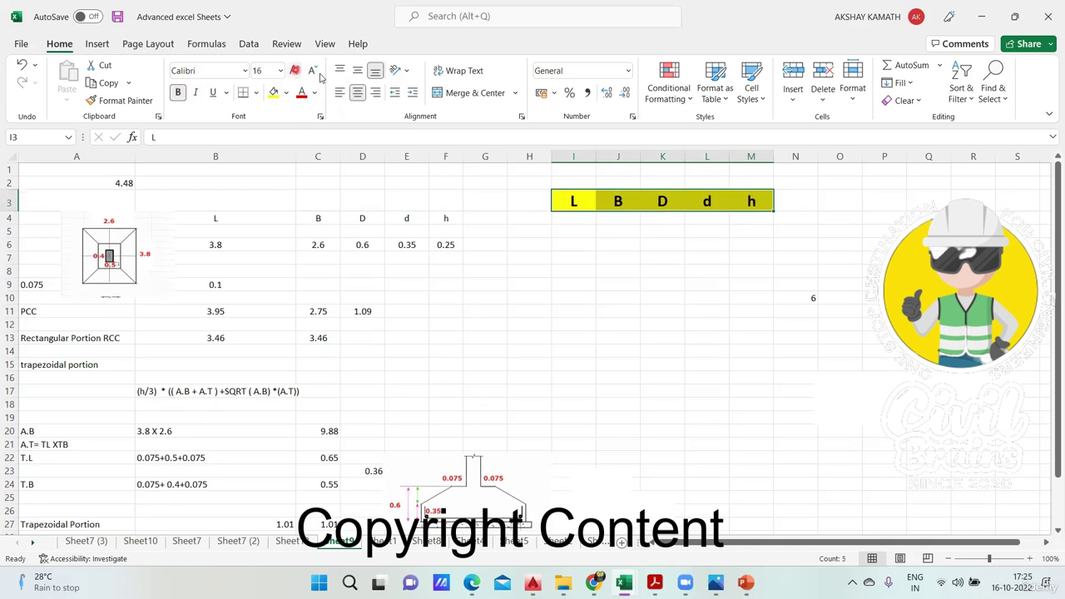
left_click(801, 218)
Widen columns I through M and apply all borders to the heading cells I3:M3.
left_click_drag(596, 157, 868, 160)
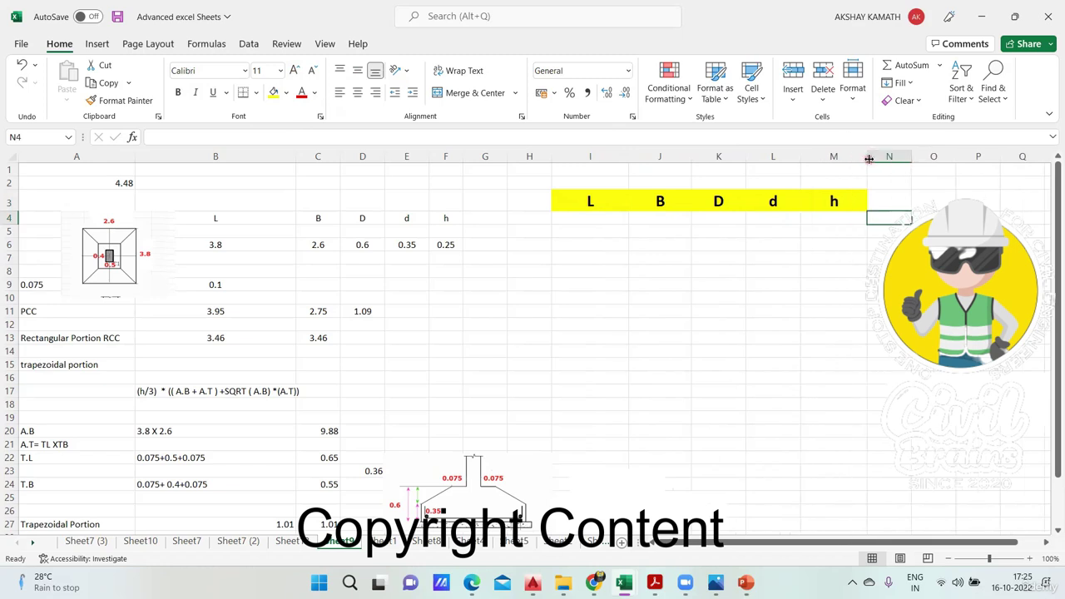
left_click_drag(596, 200, 842, 205)
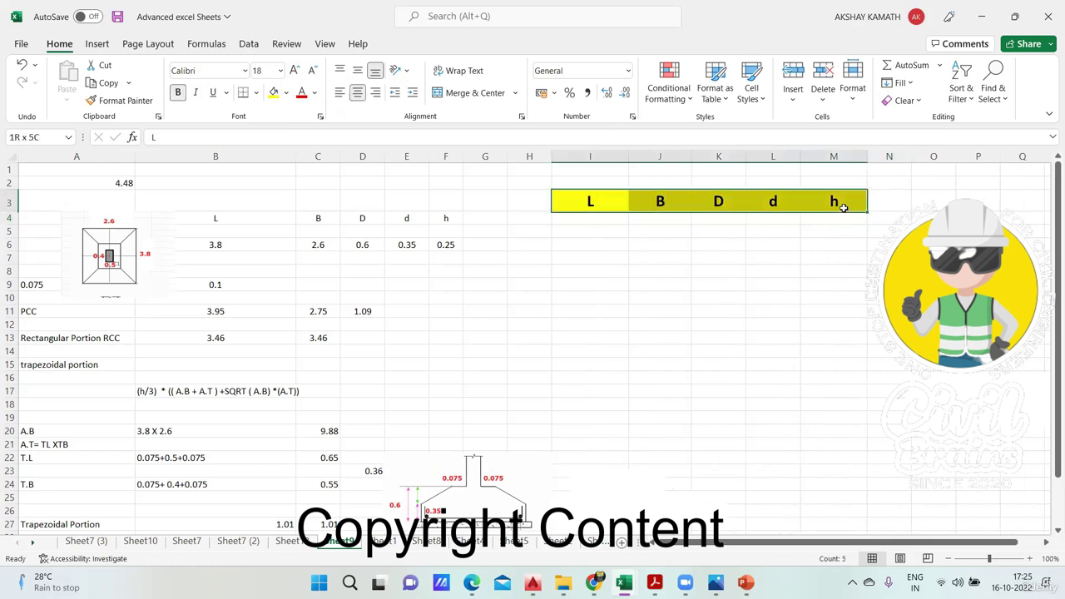
left_click(256, 93)
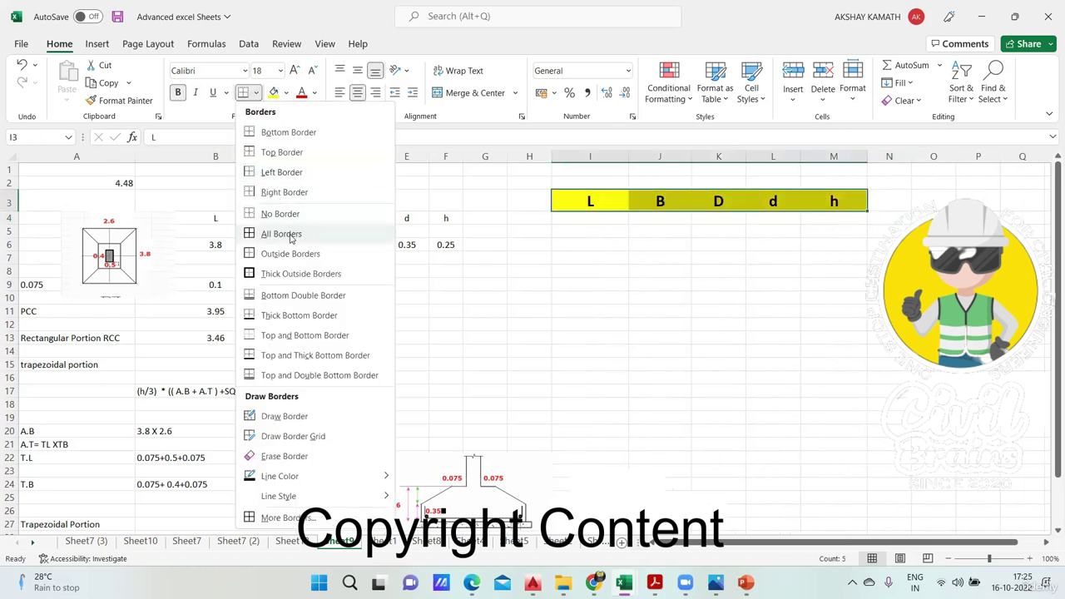
left_click(677, 297)
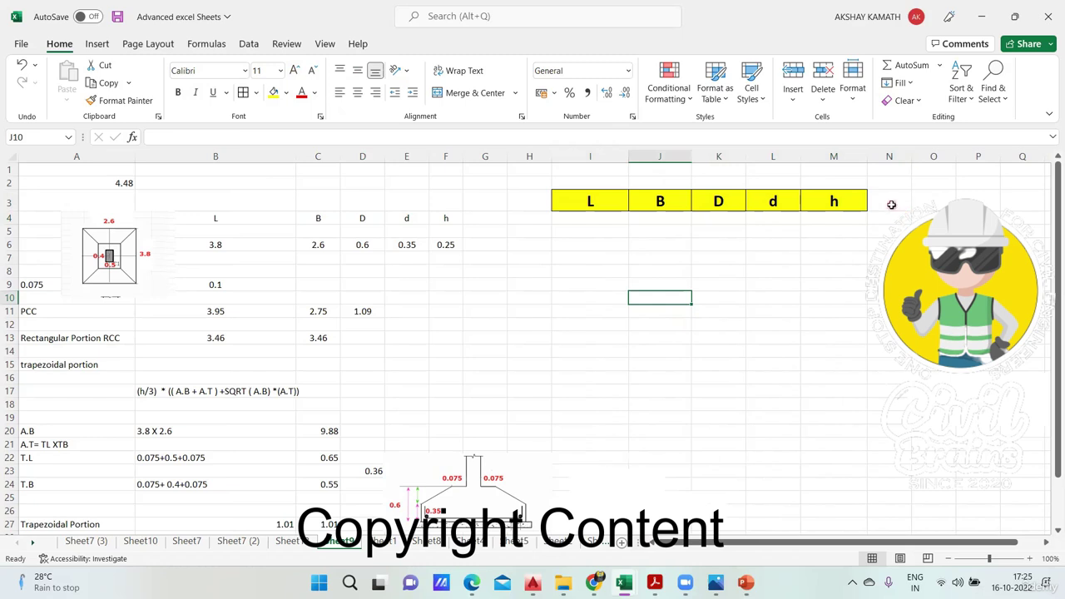
Enter the heading "PCC offset" in N3 and widen column N to fit it.
double_click(887, 200)
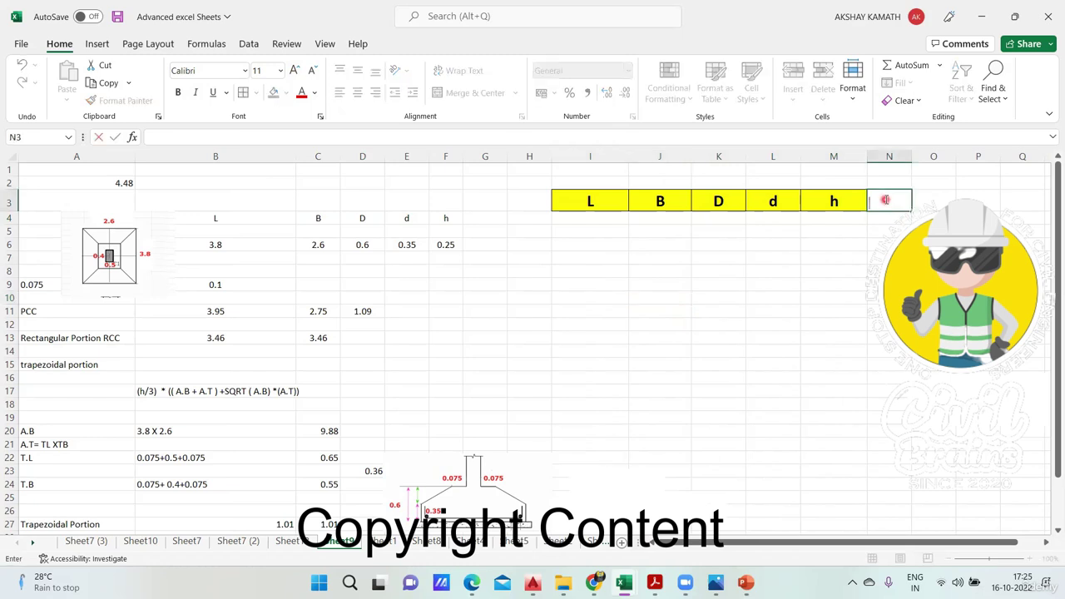
type("P")
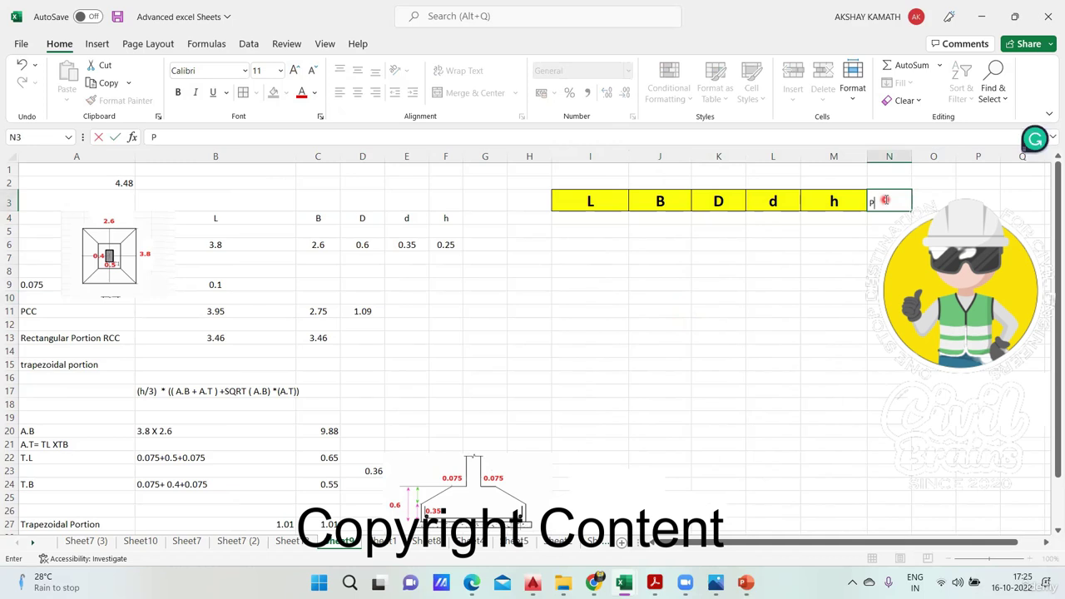
type("CC offset")
left_click(978, 285)
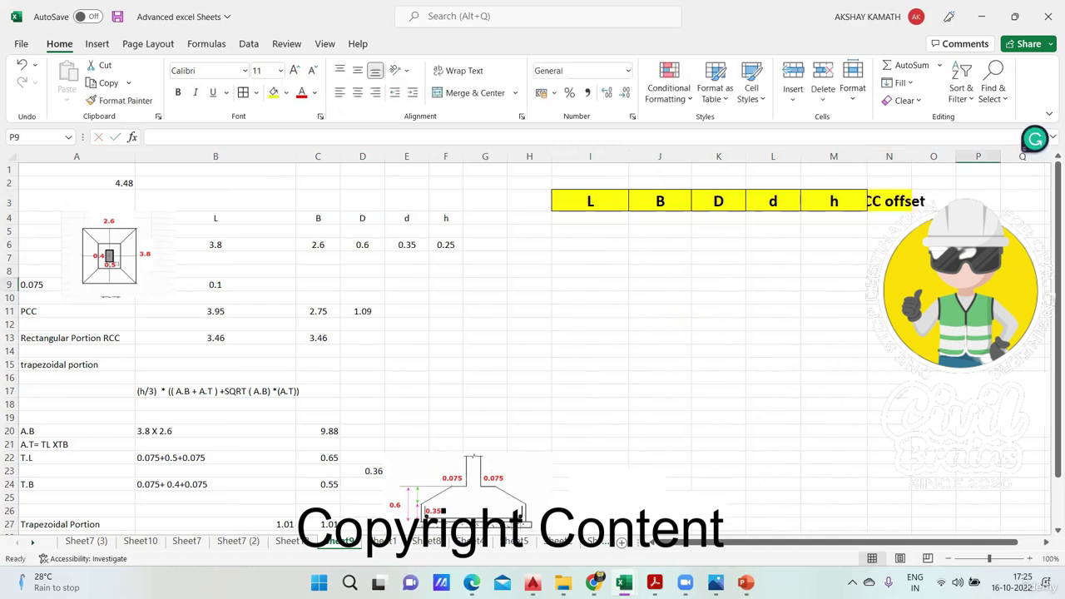
left_click_drag(914, 155, 940, 157)
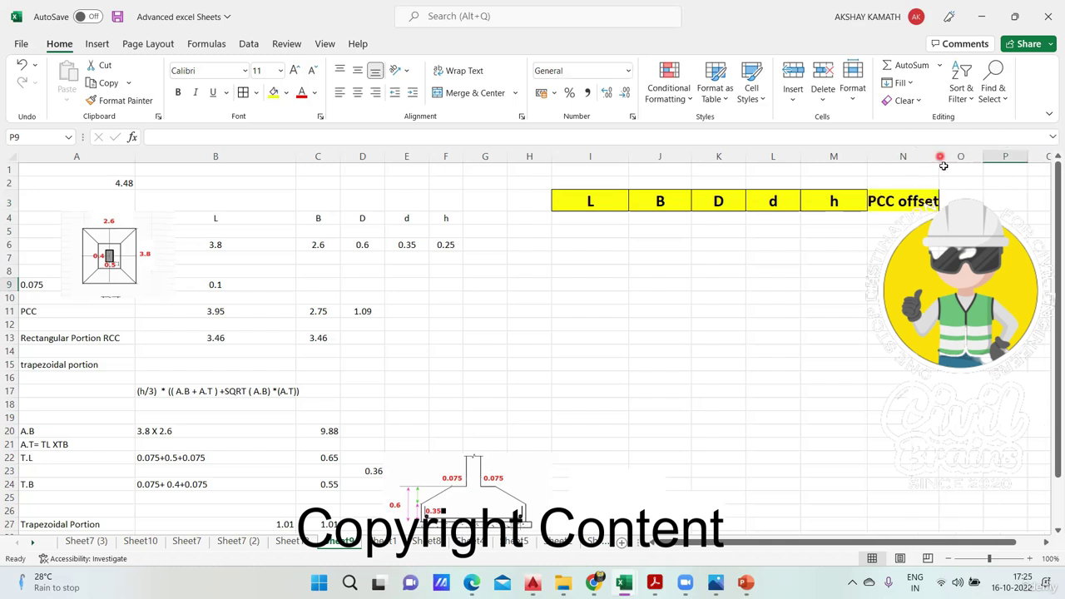
Clear the "PCC offset" heading from cell N3.
left_click(915, 210)
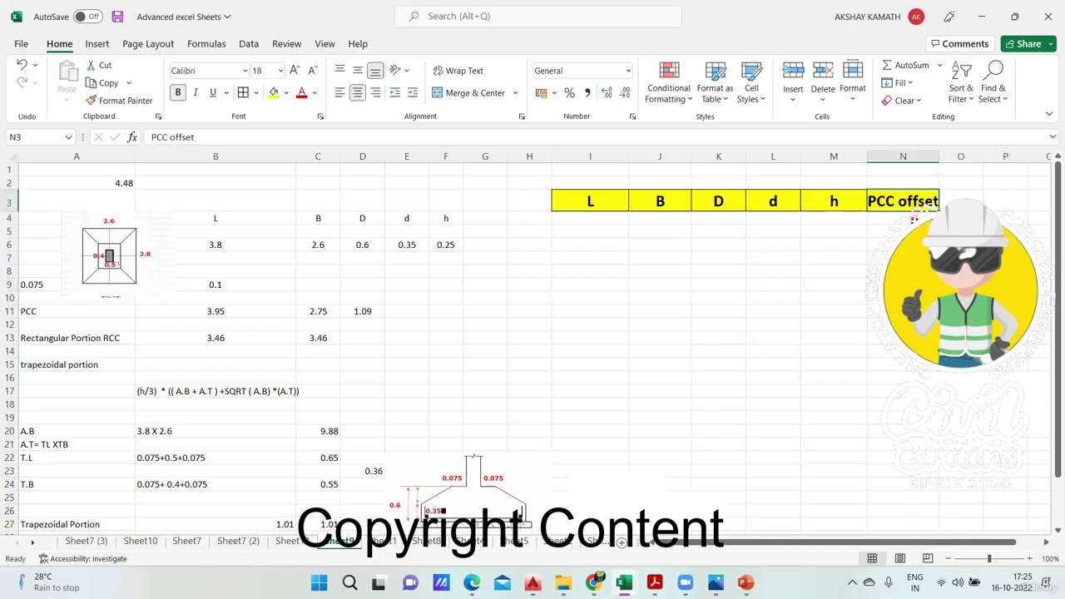
key("Delete")
key("Down")
key("Down")
key("Down")
key("Down")
key("Down")
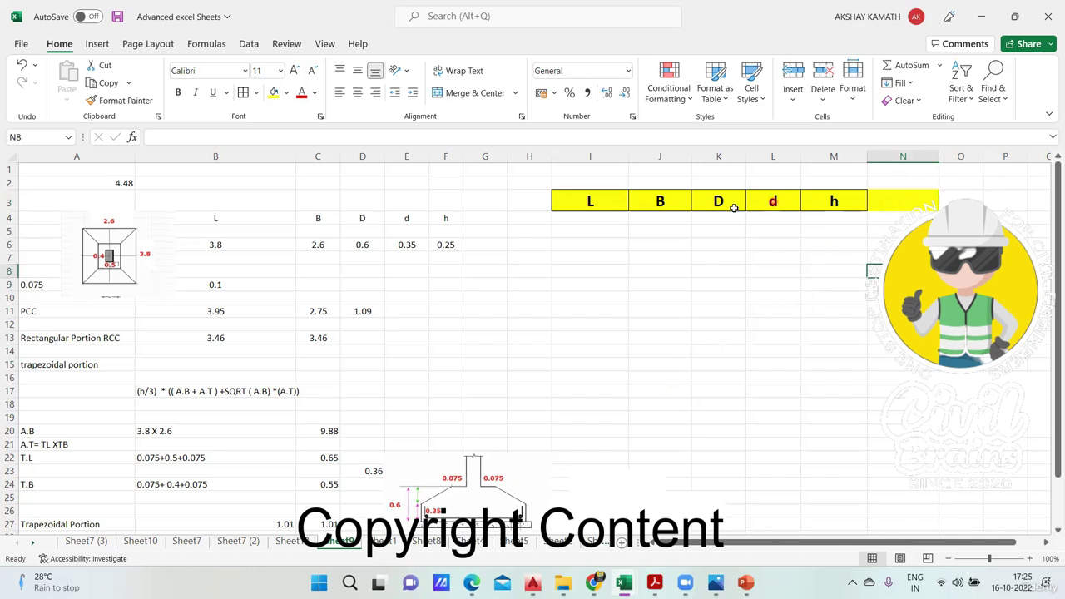
Collapse the empty column H to zero width and enter the heading B in cell N3.
left_click_drag(551, 157, 503, 165)
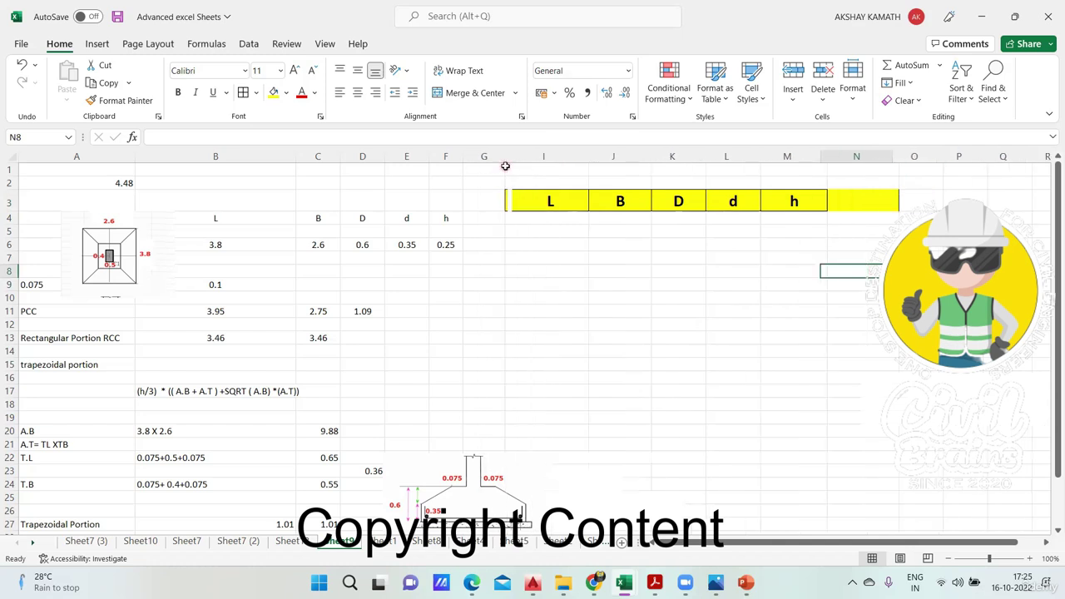
double_click(840, 201)
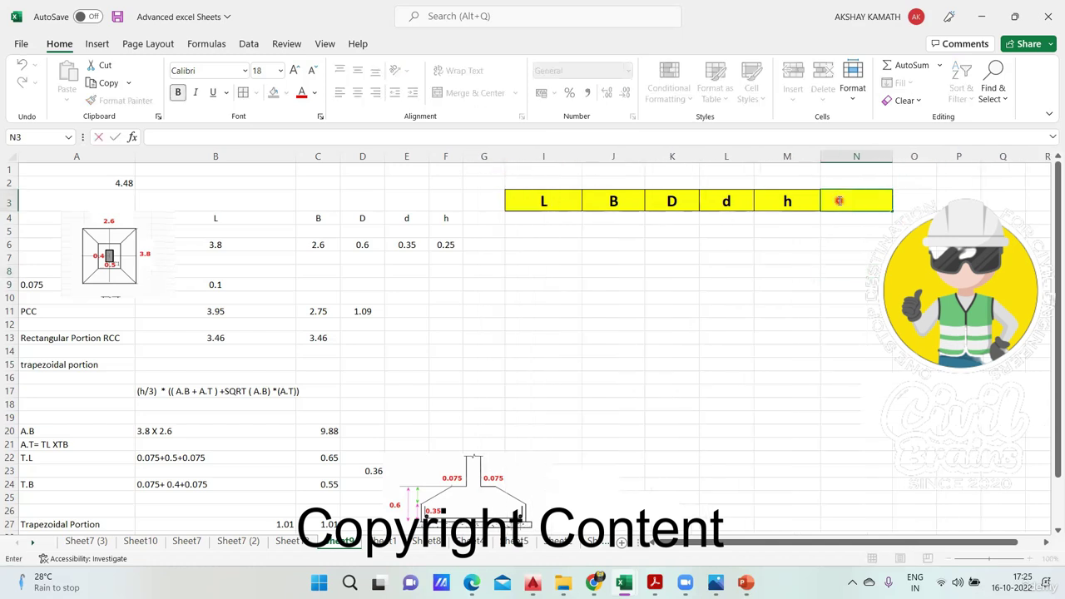
type("B")
key("Return")
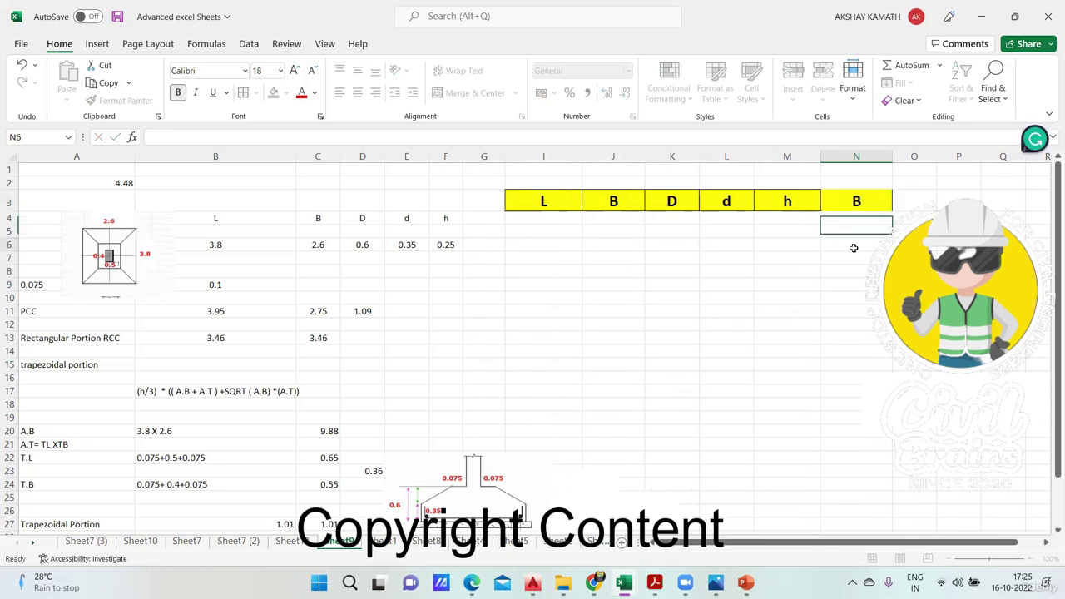
Enter a capital D as the heading in cell O3.
double_click(911, 203)
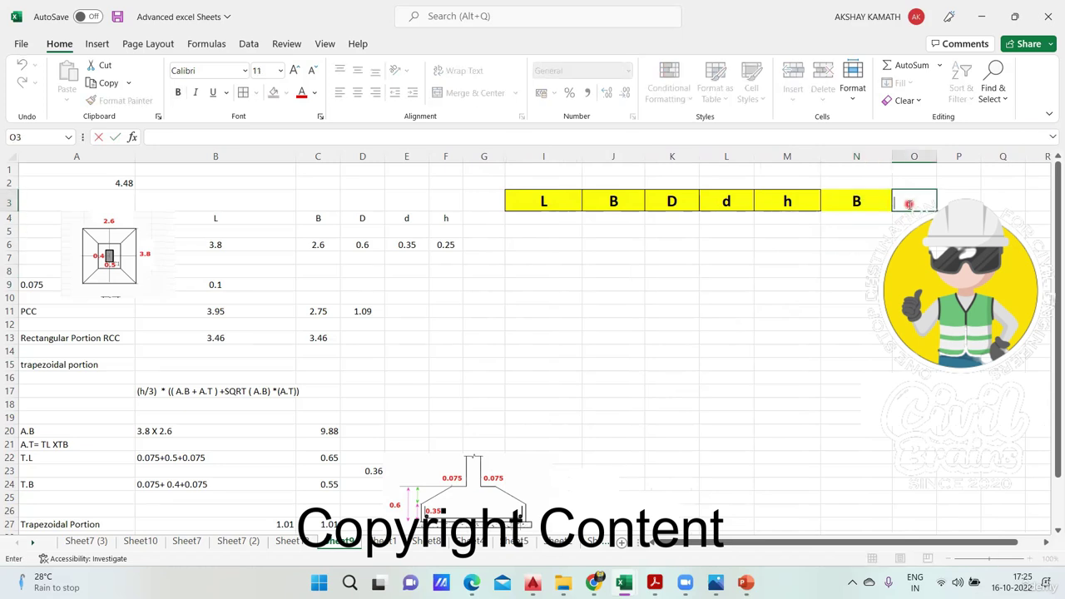
type("d")
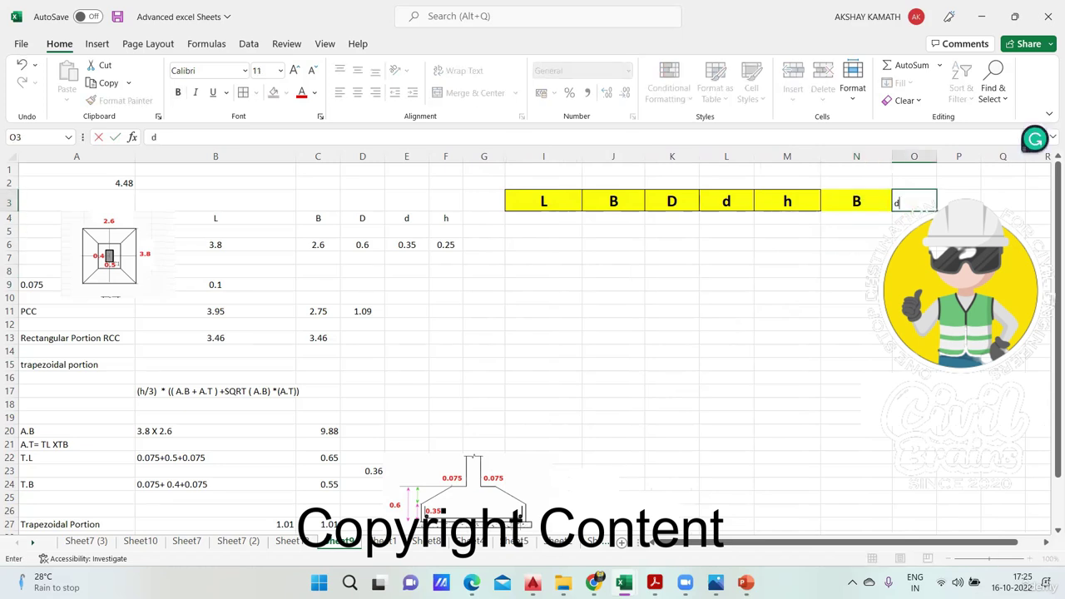
left_click(914, 258)
double_click(918, 206)
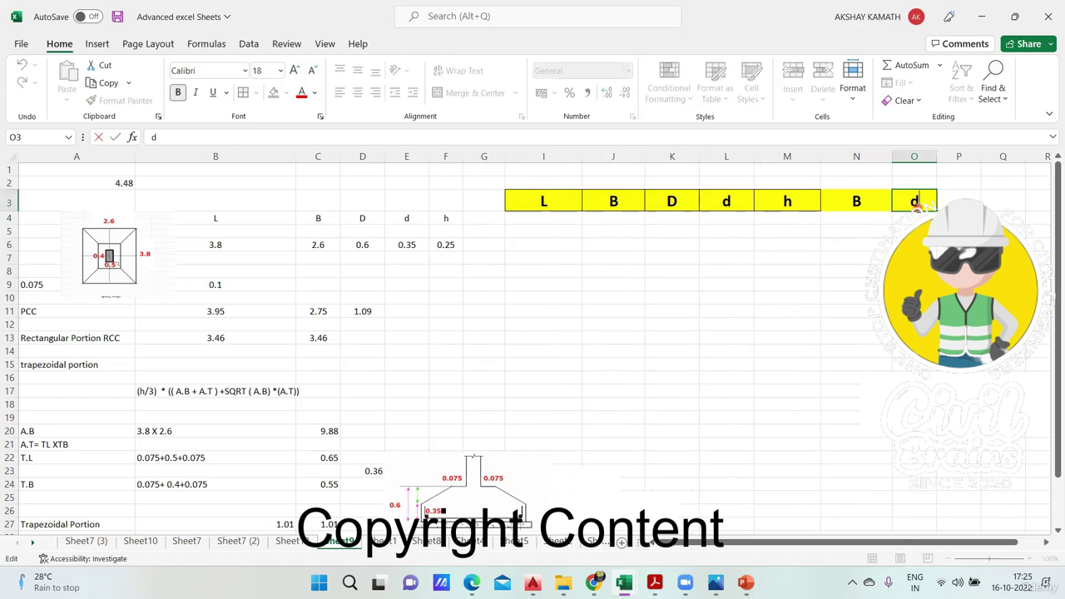
key("BackSpace")
type("D")
left_click(933, 255)
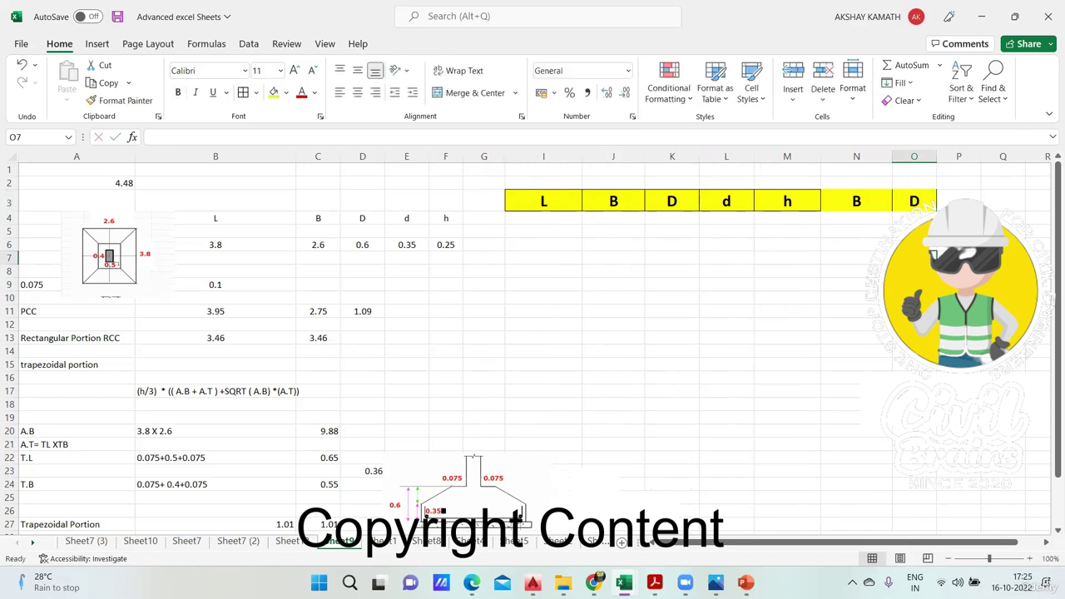
Enter the heading "Col Offset" in cell P3 and widen column P to fit it.
left_click(953, 202)
type("d")
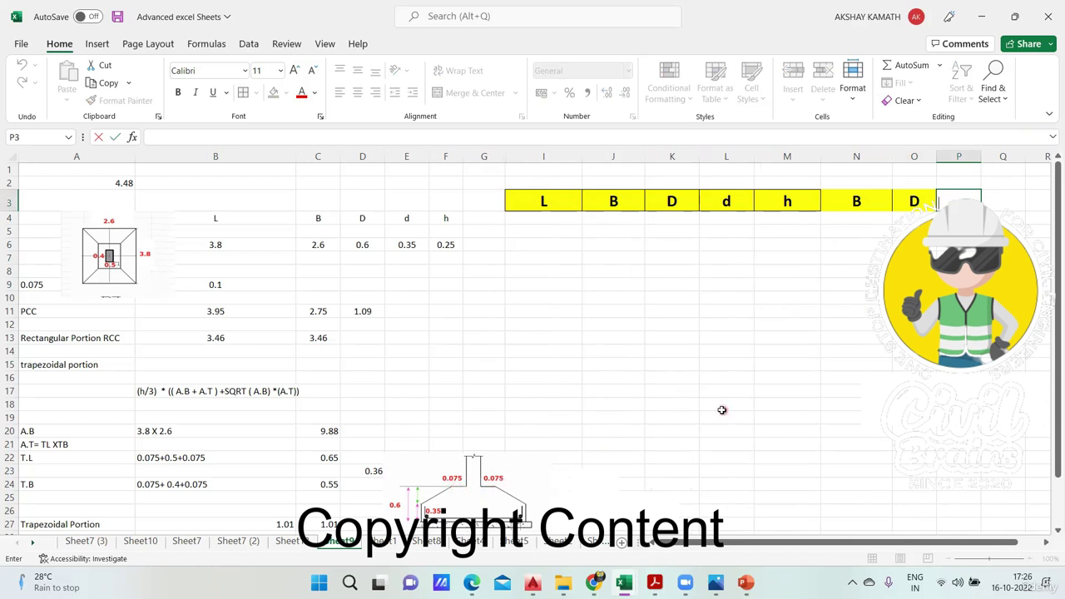
type("Col")
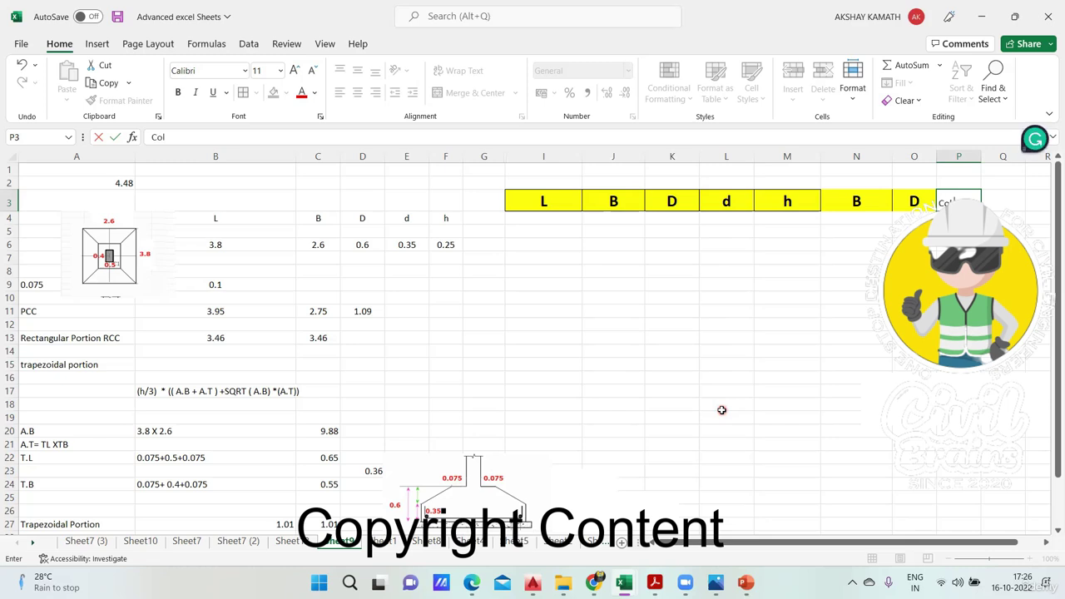
type(" OFFSE")
key("BackSpace")
key("BackSpace")
key("BackSpace")
type("Co")
left_click(722, 411)
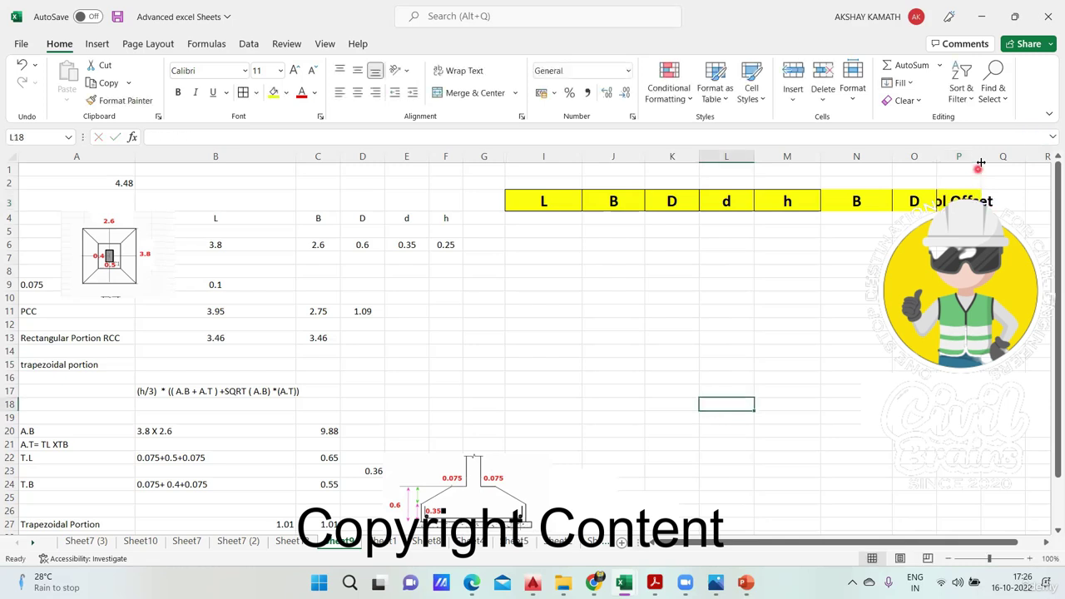
left_click_drag(982, 156, 1016, 164)
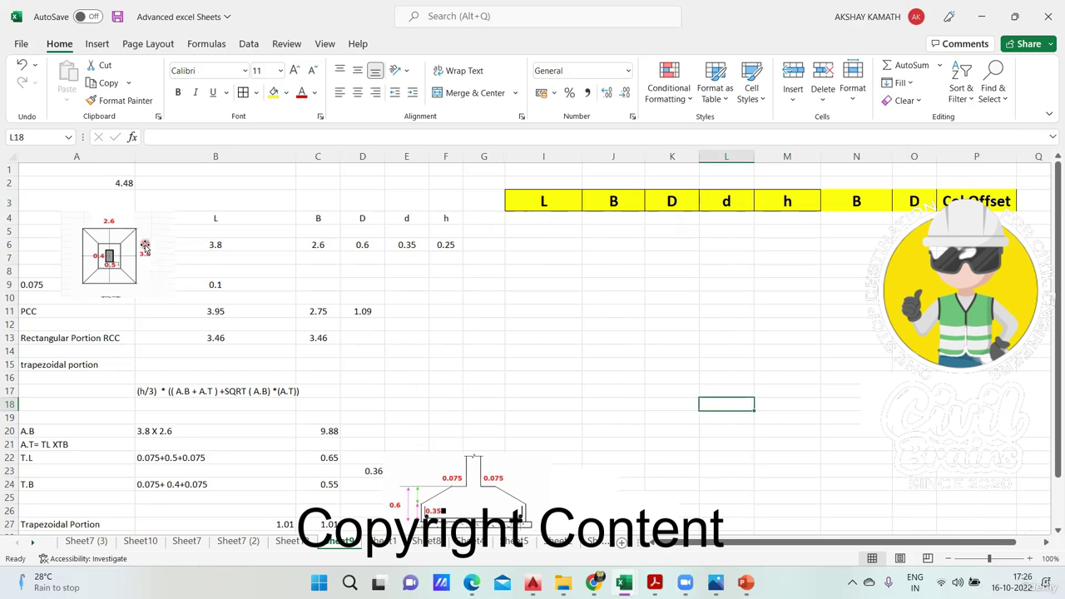
Enter the footing length 3.8 in cell I5 under L and the width 2.6 in cell J5 under B.
left_click(483, 285)
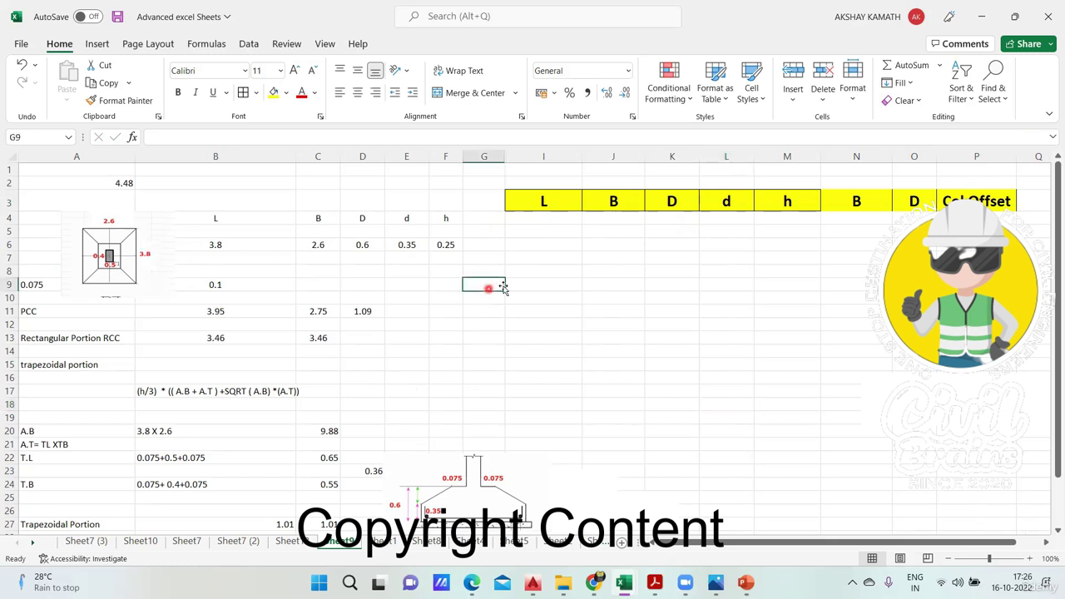
double_click(549, 231)
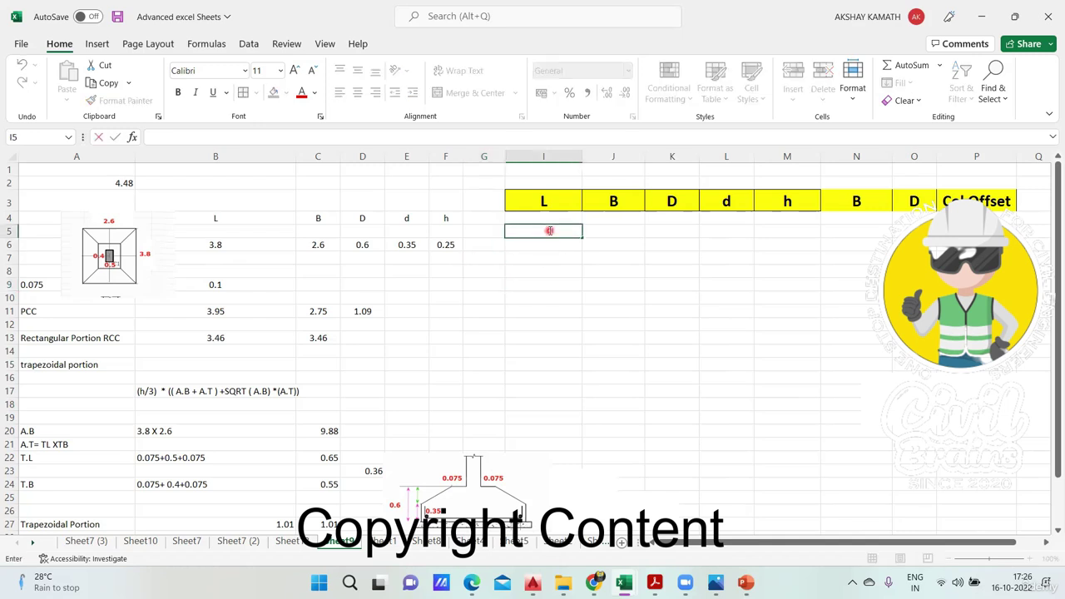
type("3.8")
left_click(611, 322)
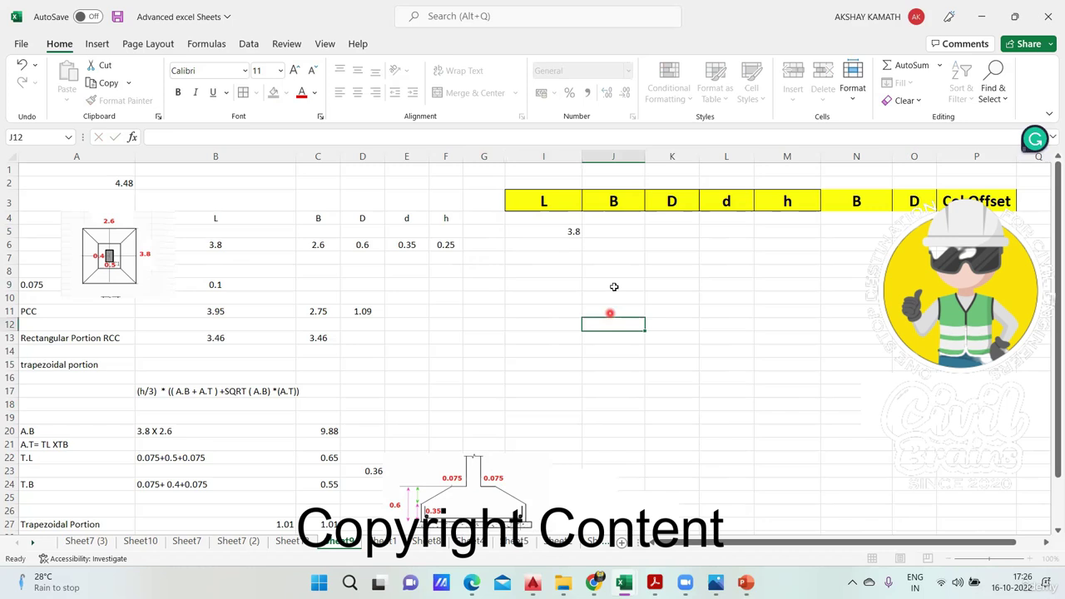
left_click(613, 232)
double_click(612, 232)
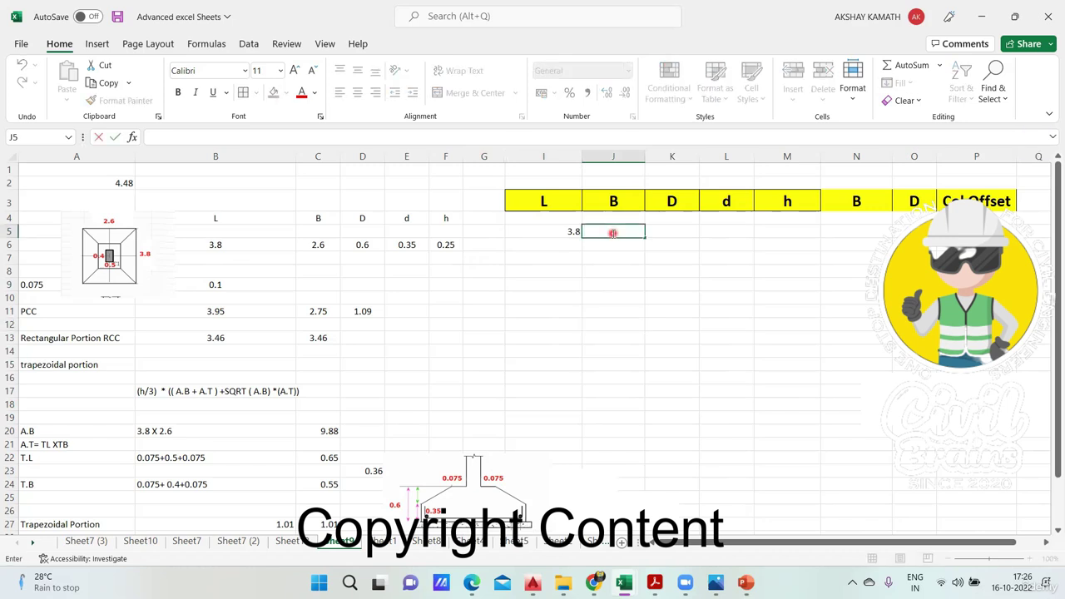
type("2.6")
left_click(668, 291)
Enter 0.6 in cell K5 under D and 0.35 in cell L5 under d.
double_click(671, 231)
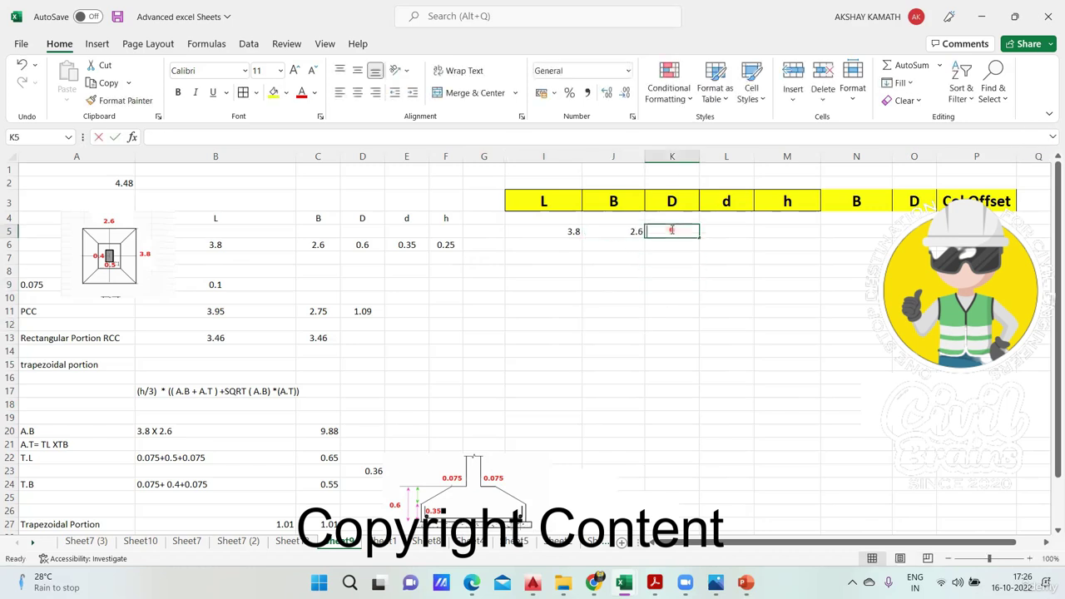
type("0.6")
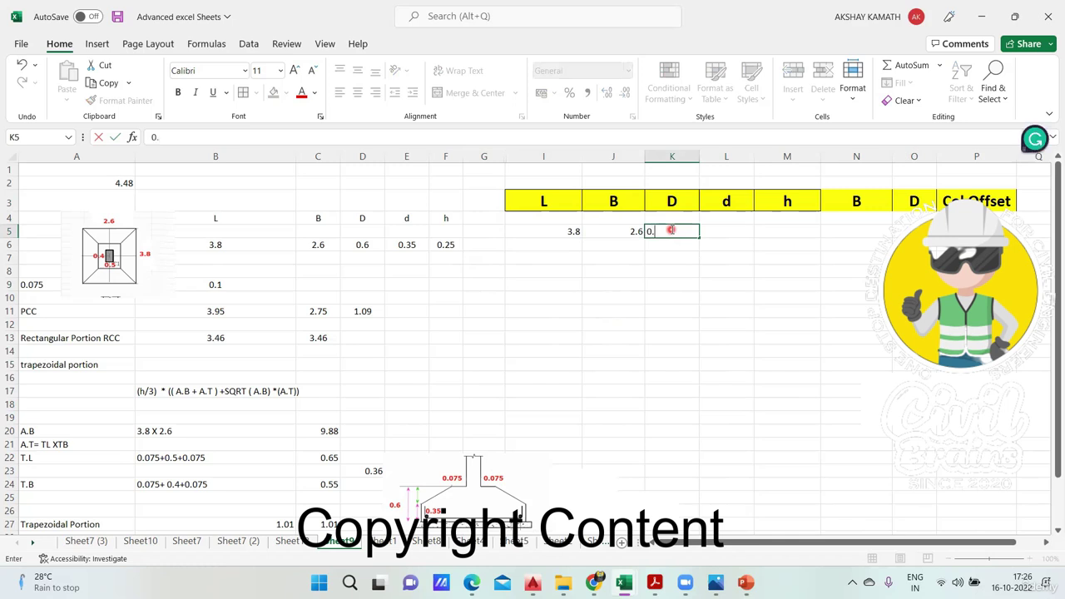
left_click(714, 284)
left_click(727, 231)
double_click(726, 230)
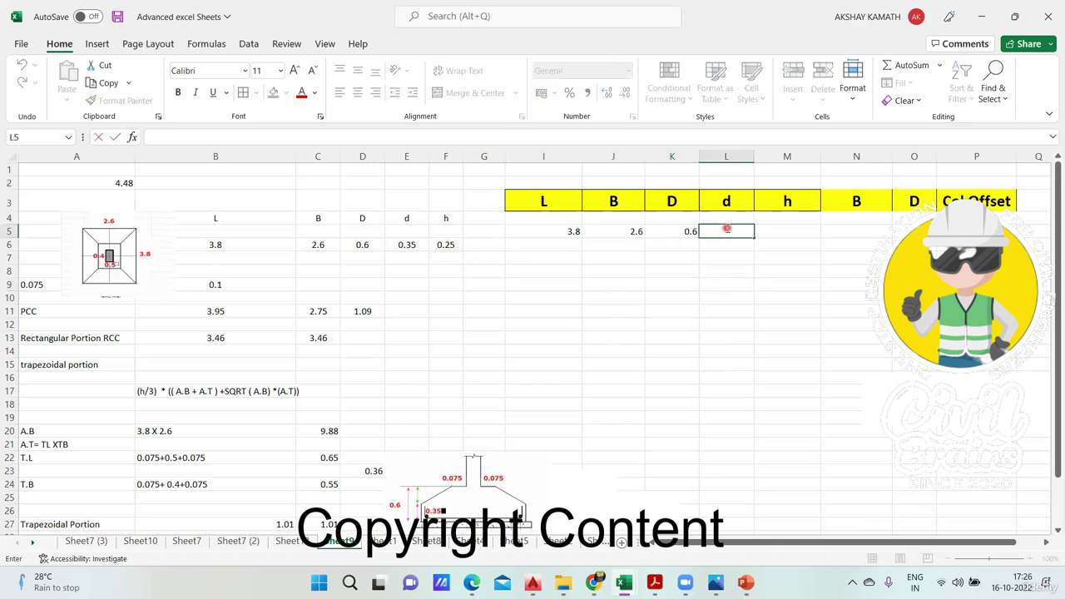
type("0.35")
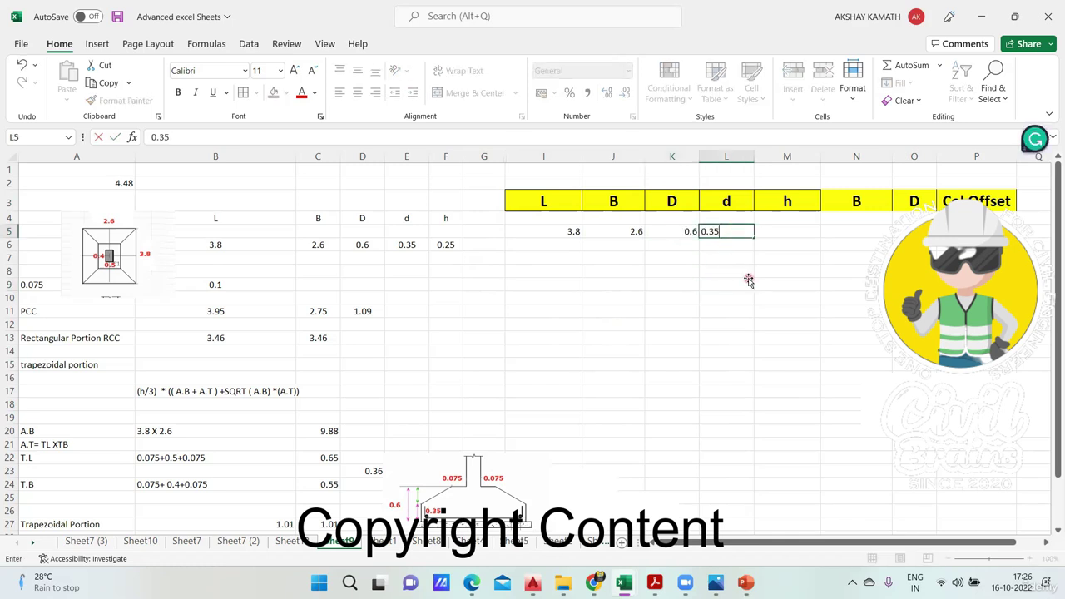
left_click(747, 281)
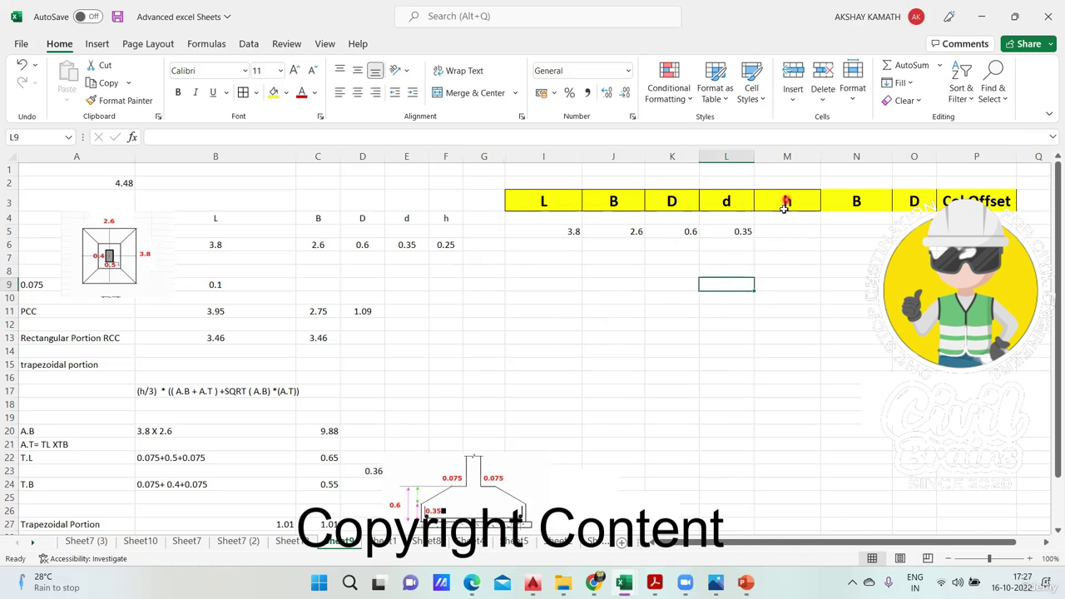
Calculate h in cell M5 with the formula =K5-L5.
left_click(781, 231)
double_click(780, 230)
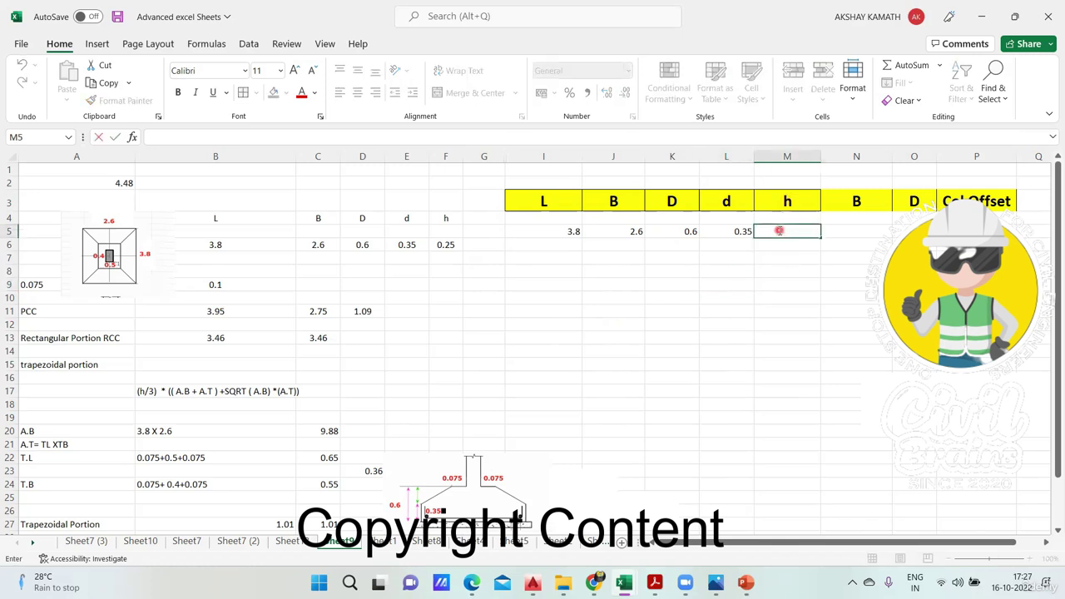
type("=")
left_click(685, 231)
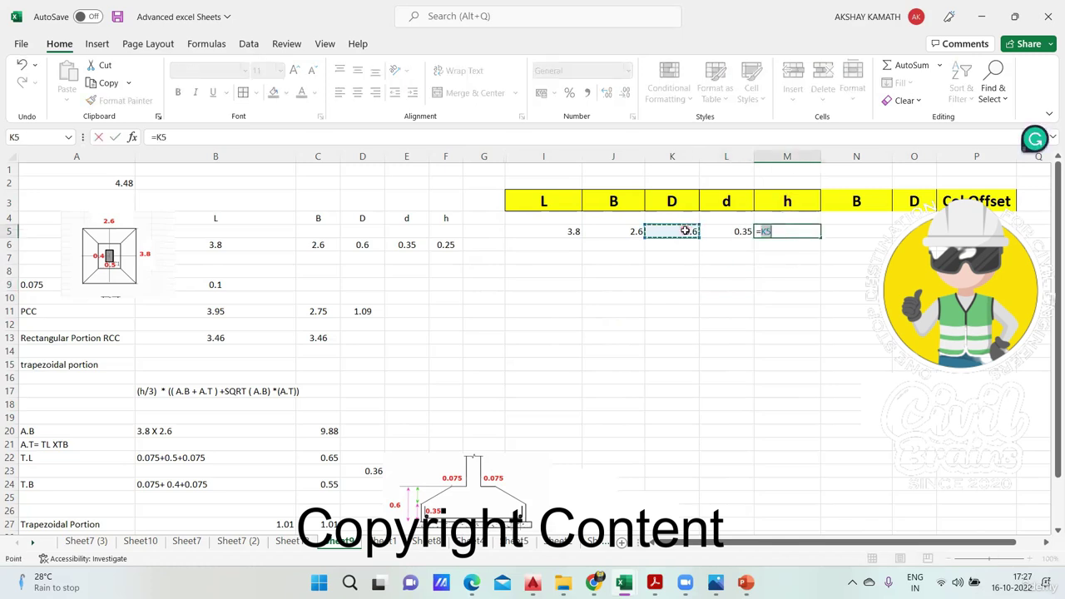
type("-")
left_click(741, 232)
key("Return")
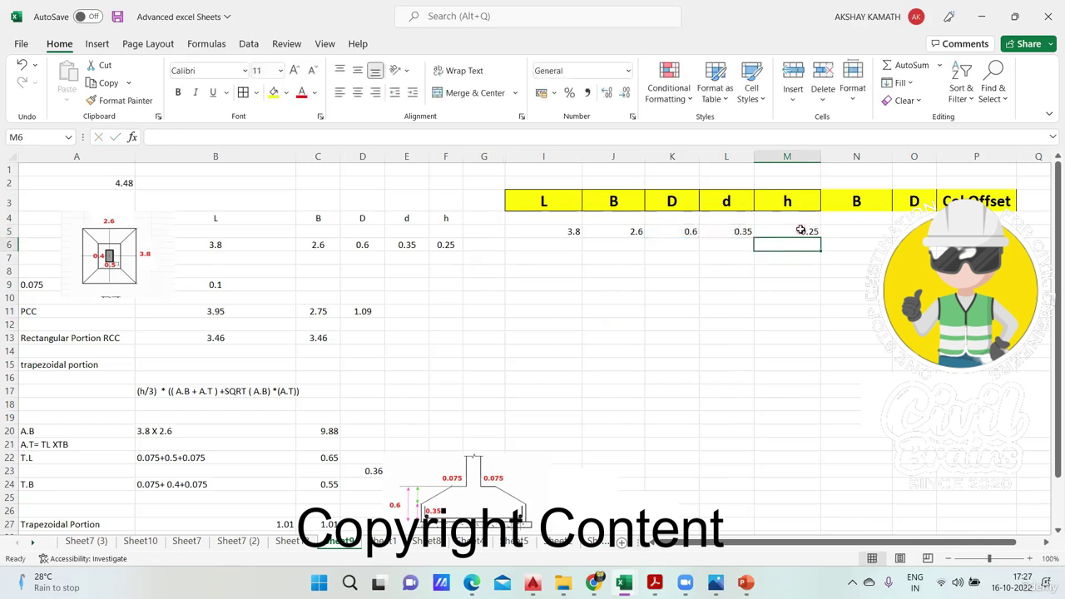
Test the h formula by setting D in cell K5 to 0.8, and undo that change.
left_click(802, 231)
left_click(693, 232)
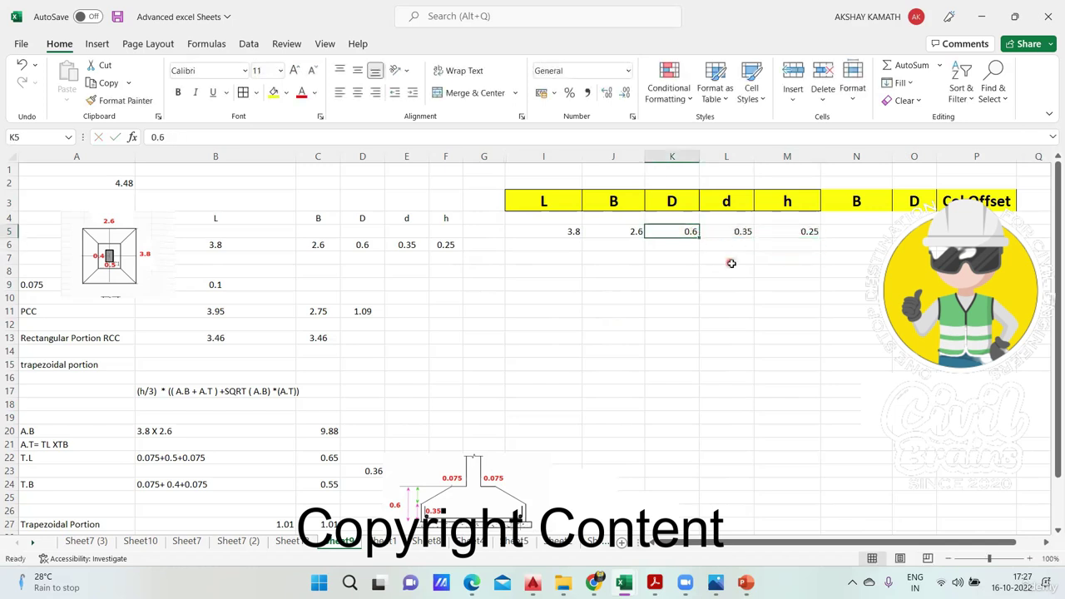
type("0.8")
left_click(786, 338)
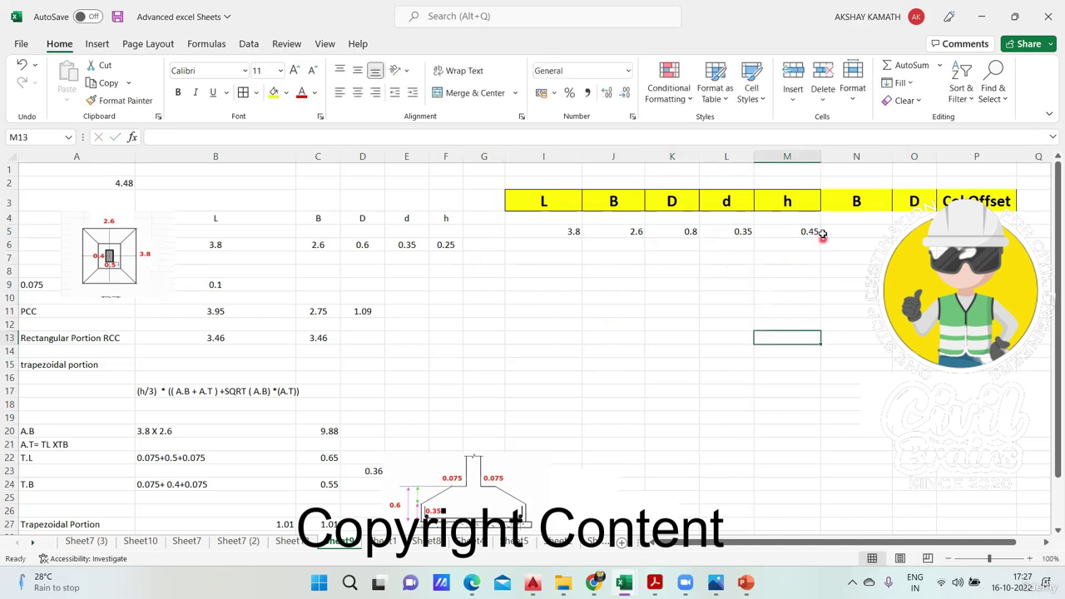
key("ctrl+z")
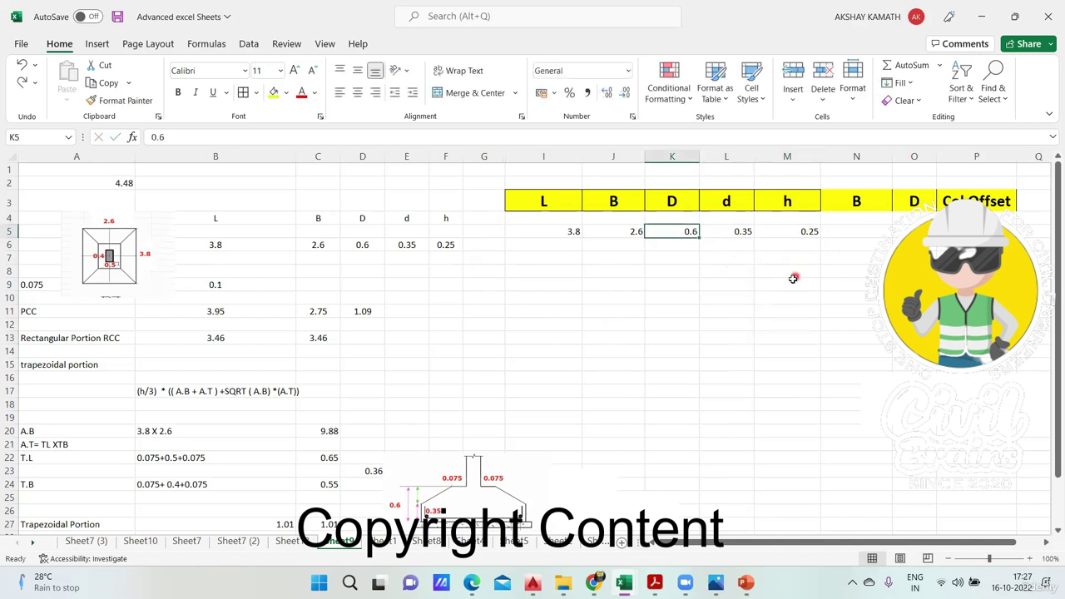
left_click(792, 278)
Fill in the column dimensions in row 5, entering 0.4 in cell N5 under B and the column's D in cell O5.
double_click(845, 230)
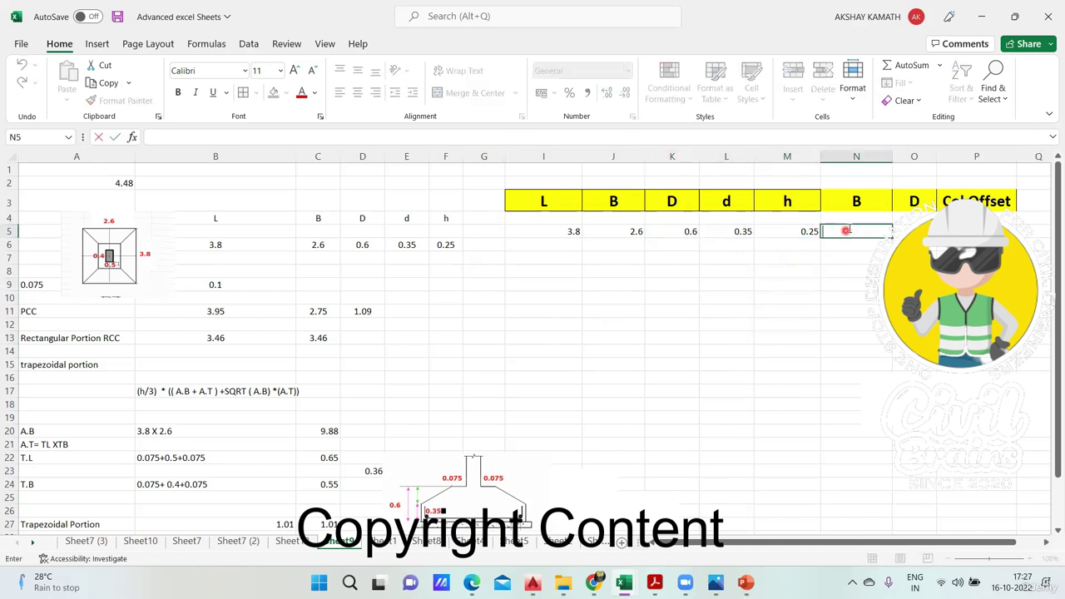
left_click(864, 225)
type("0.4")
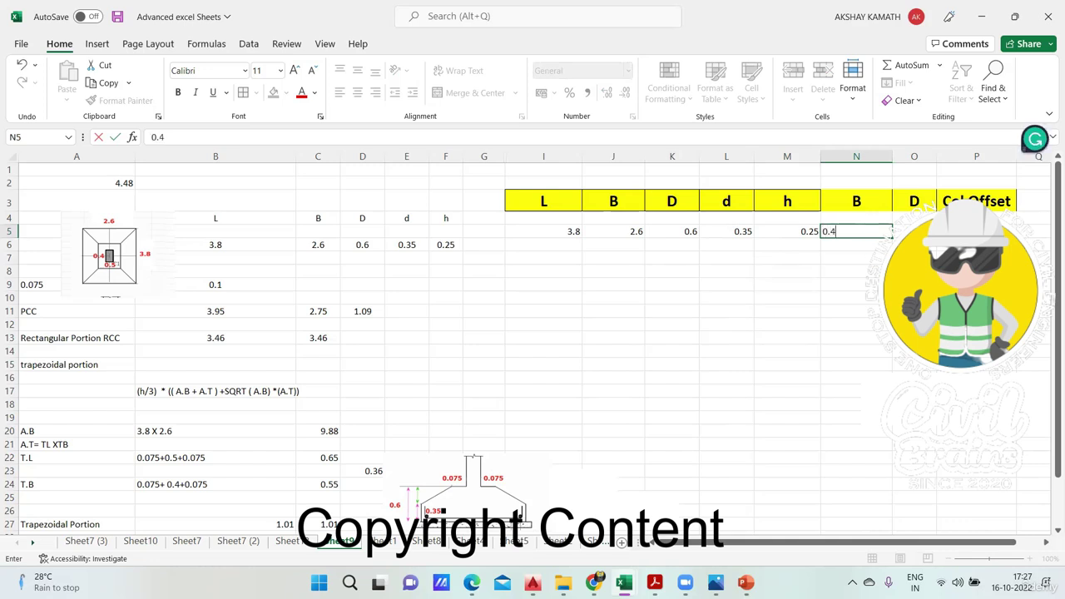
left_click(896, 230)
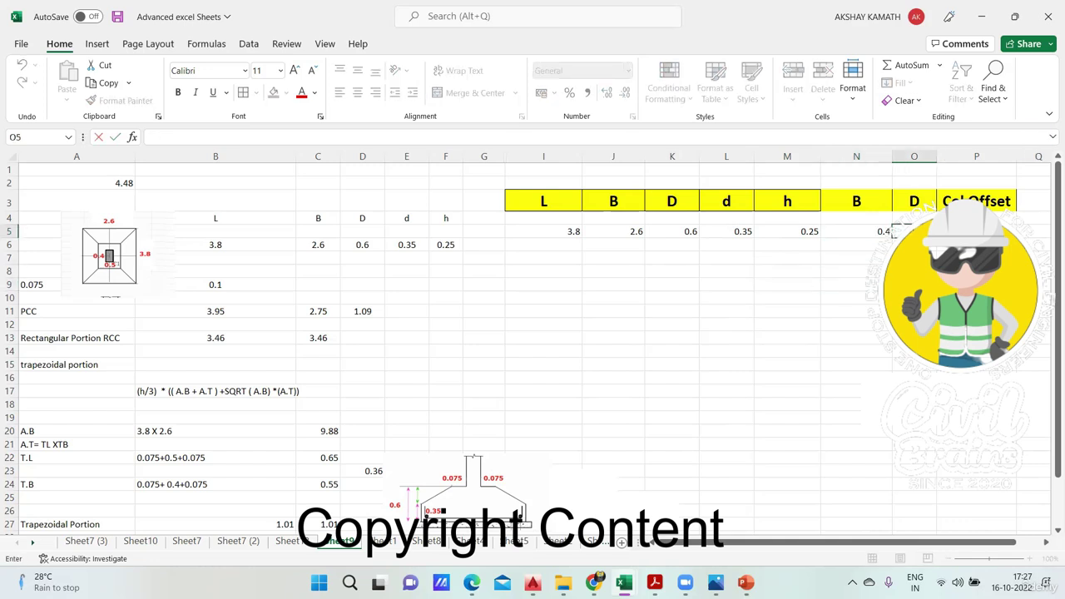
key("Down")
key("Down")
key("Down")
key("Down")
Enter the column offset 0.075 in cell P5 under Col Offset.
left_click(1011, 229)
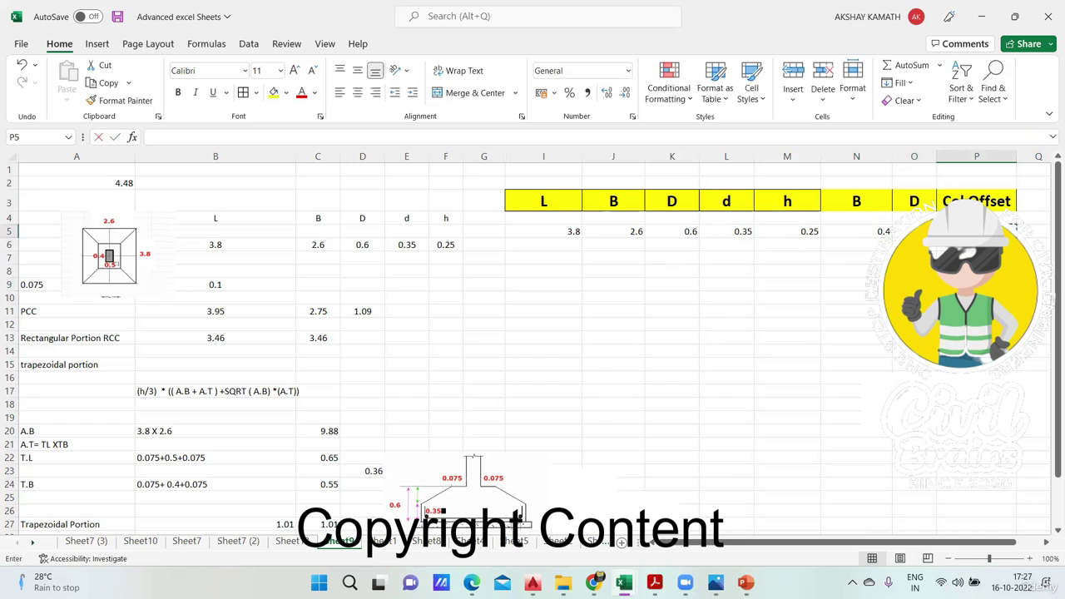
type("0.0")
key("Down")
key("Down")
key("Down")
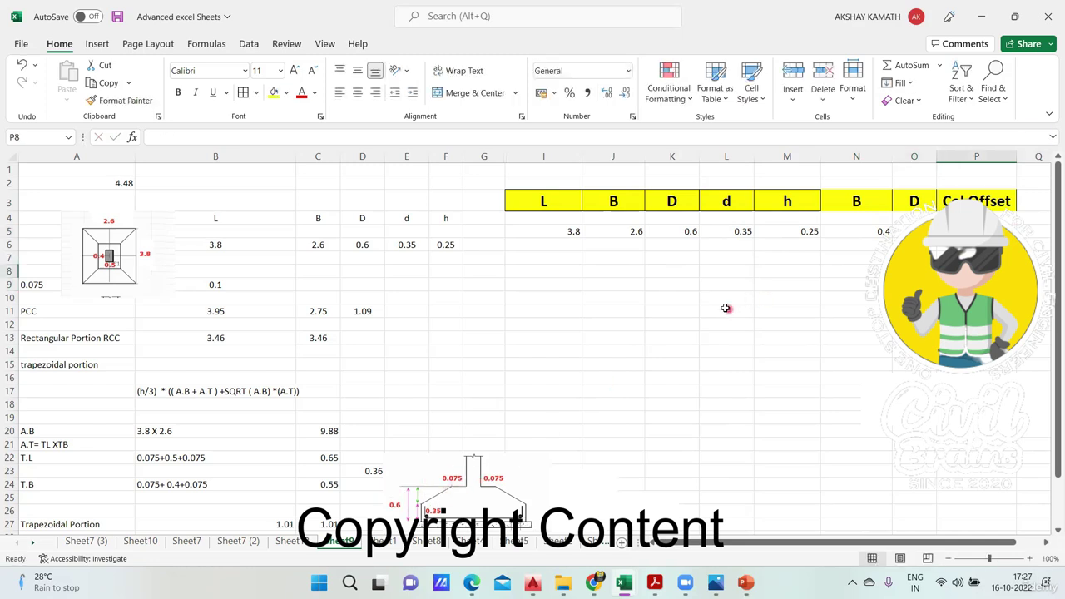
left_click(725, 309)
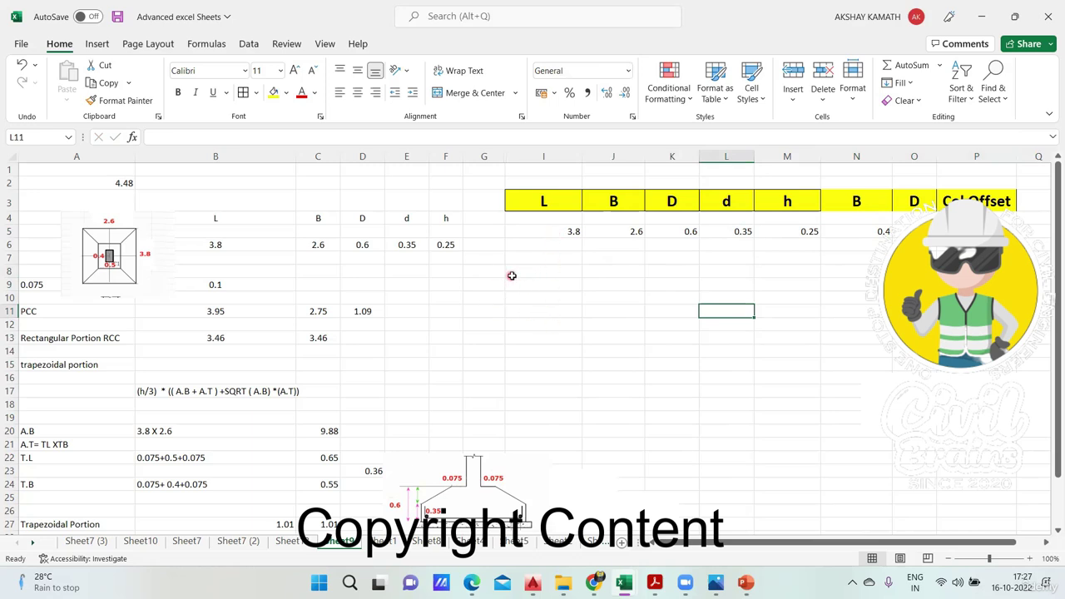
Narrow column F in favour of a wider column G, and enter the label "Footing Concret -Rectangular" in cell G8.
left_click_drag(460, 155, 437, 155)
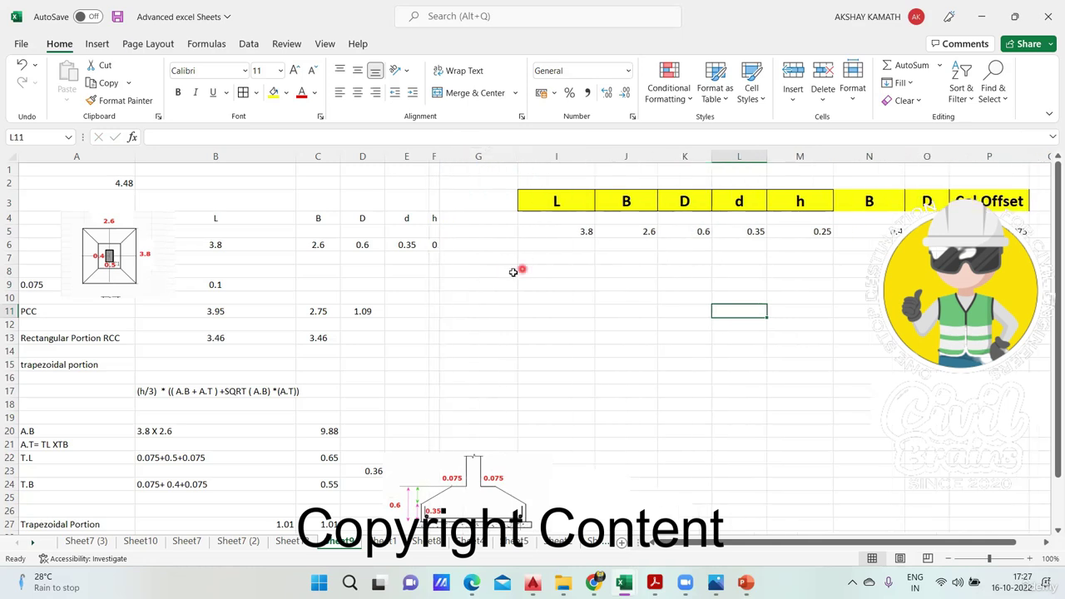
double_click(456, 275)
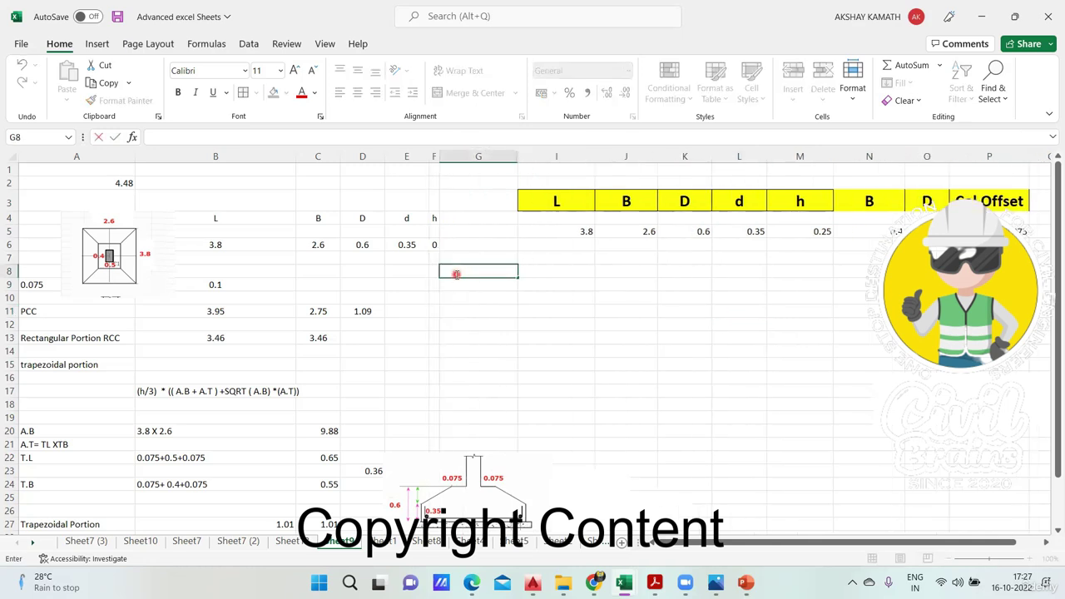
type("Foot")
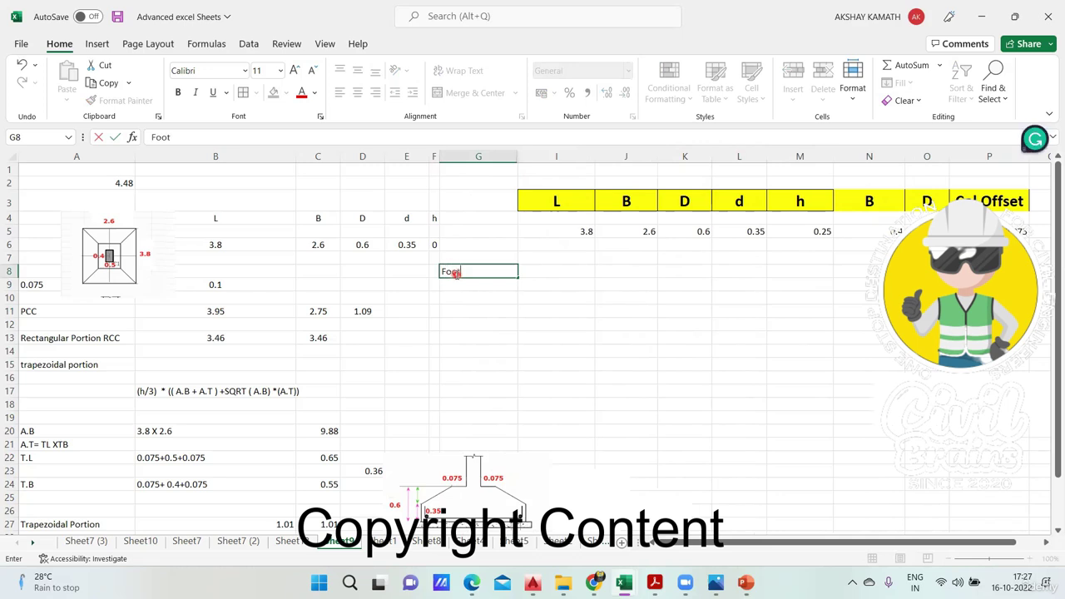
type("ing Concret")
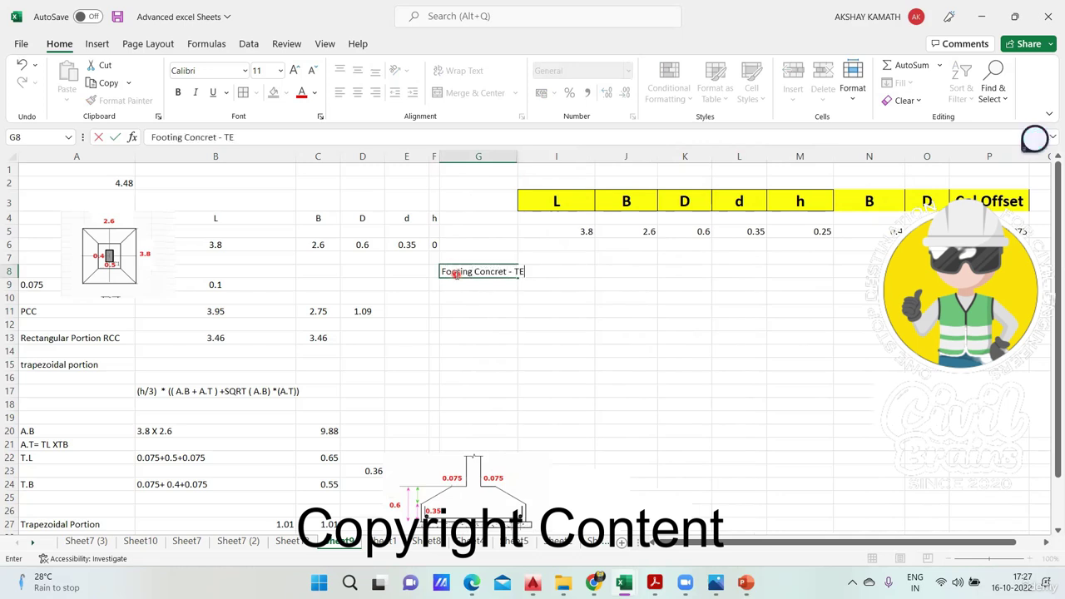
type(" -Rectangular")
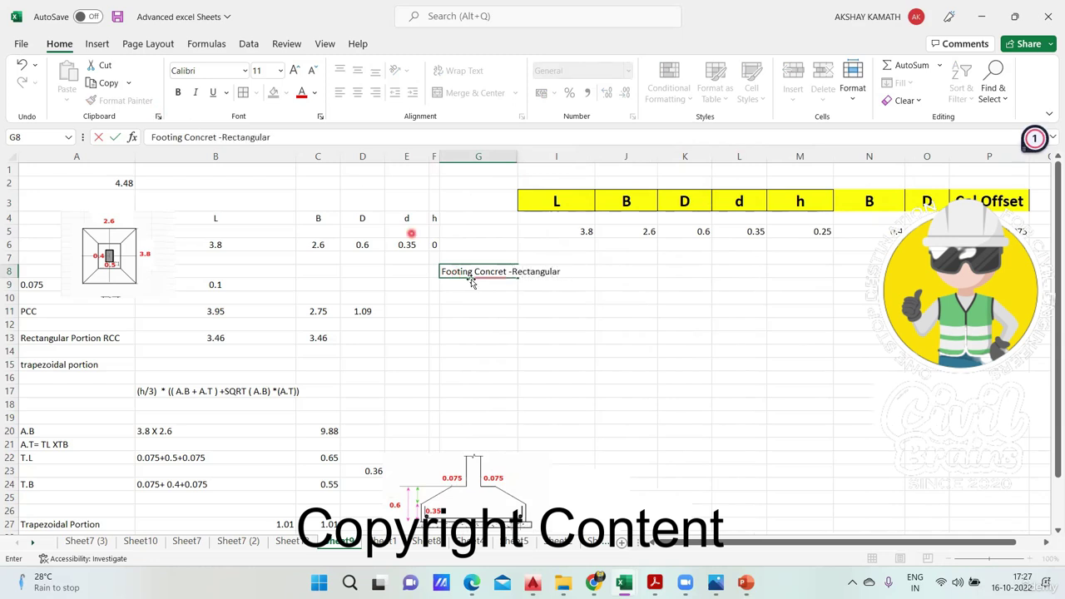
left_click(549, 336)
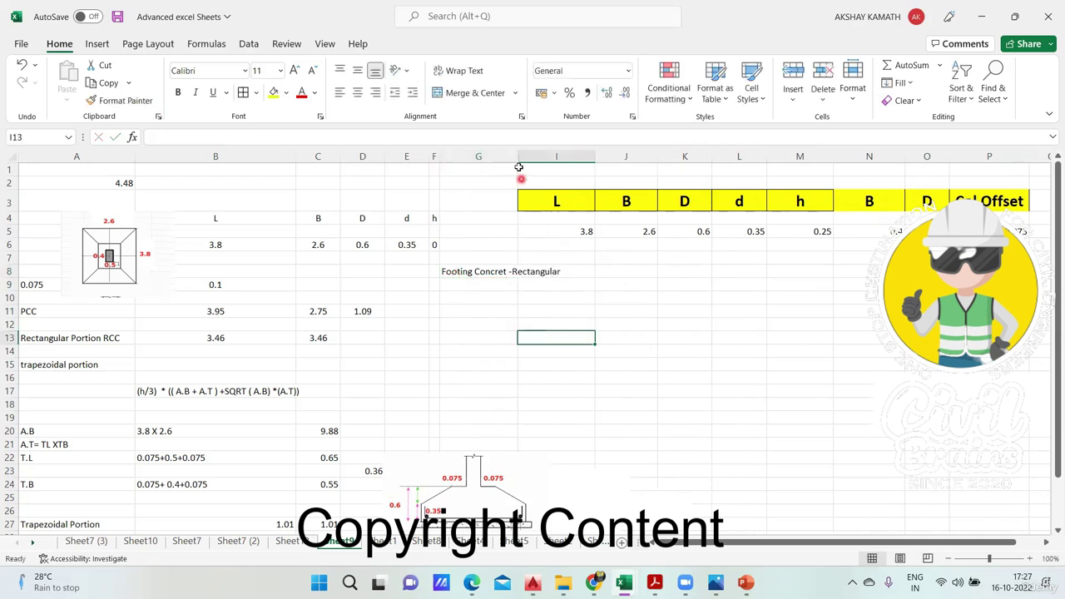
Widen column G a little further and merge and center cells G8 to G10.
left_click_drag(514, 157, 539, 164)
left_click(551, 166)
left_click_drag(459, 269, 531, 290)
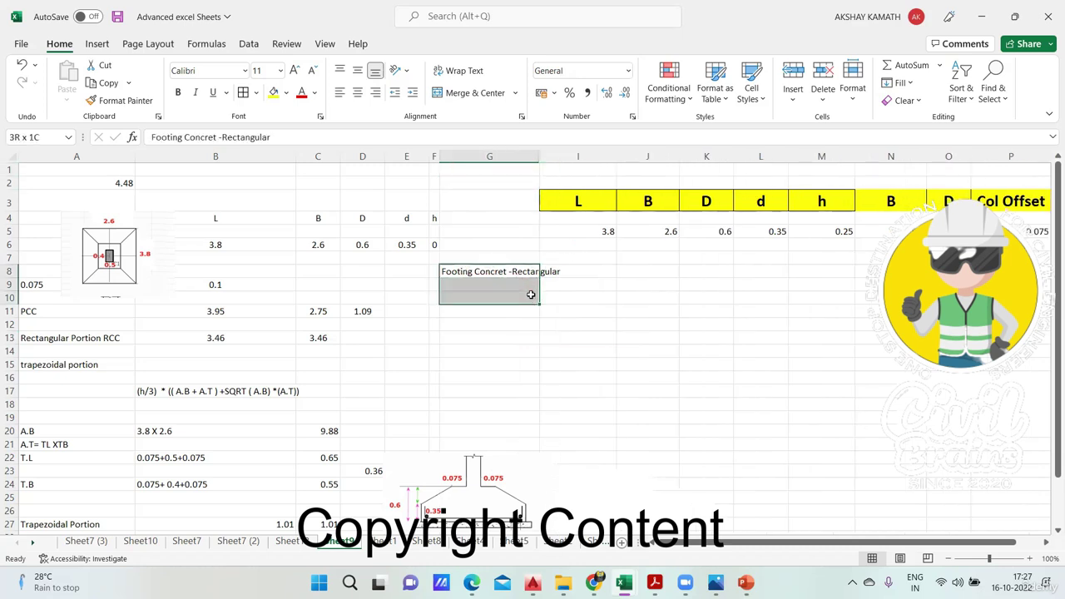
left_click(581, 285)
left_click_drag(460, 272, 516, 292)
left_click(479, 99)
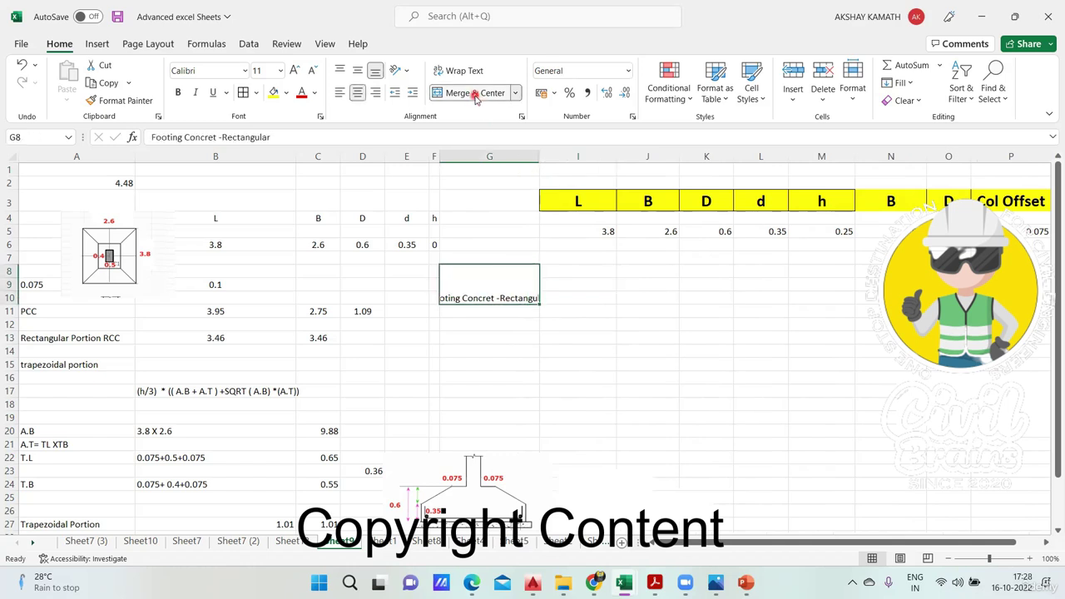
Format the merged label in G8 with wrapped text, bold and vertical middle alignment.
left_click(465, 71)
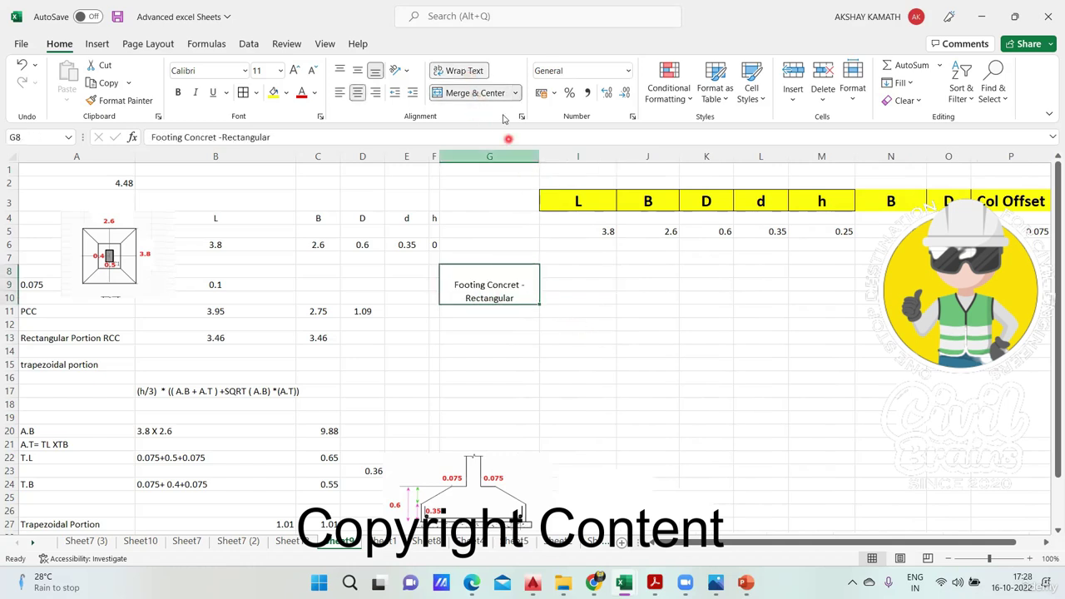
left_click(178, 93)
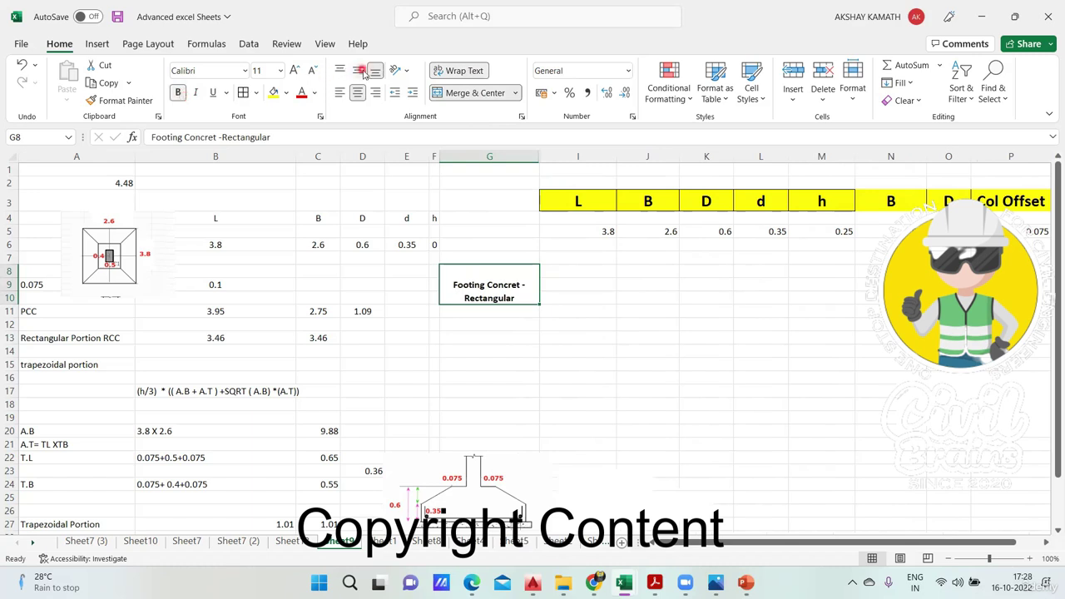
left_click(359, 73)
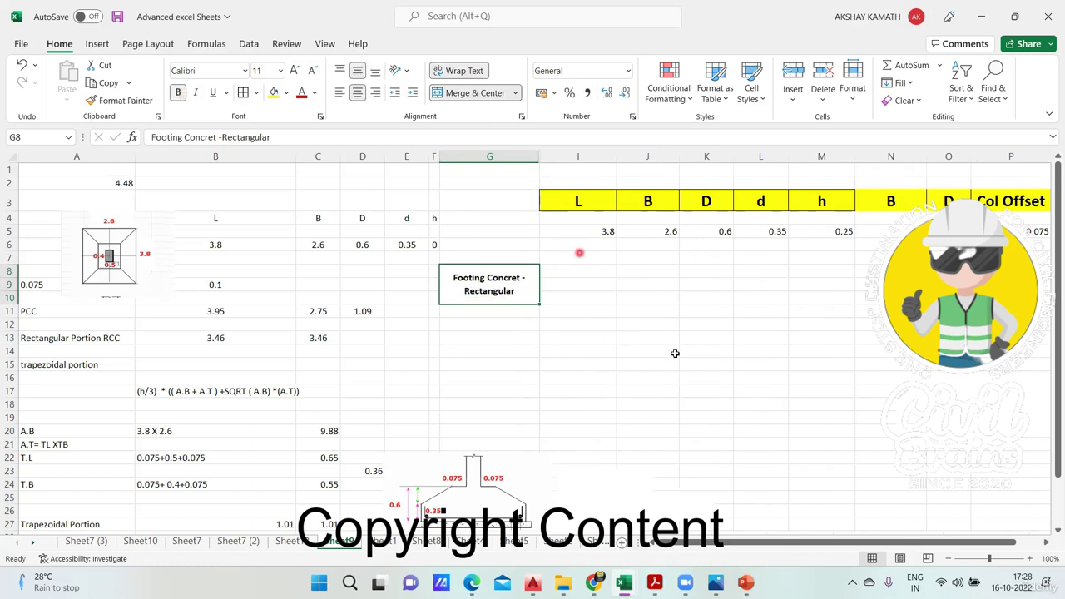
Correct the spelling of the label in G8 to "Footing Concrete -Rectangular".
double_click(519, 278)
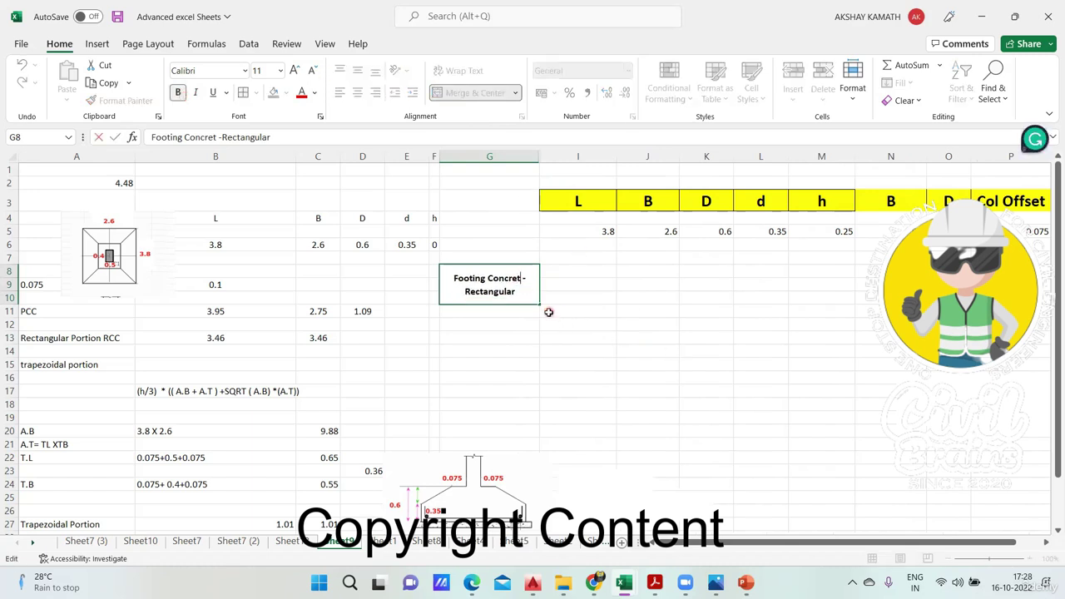
type("e")
left_click(632, 363)
Change the font of the "Footing Concrete -Rectangular" label text in G8 to Baskerville Old Face.
left_click(471, 279)
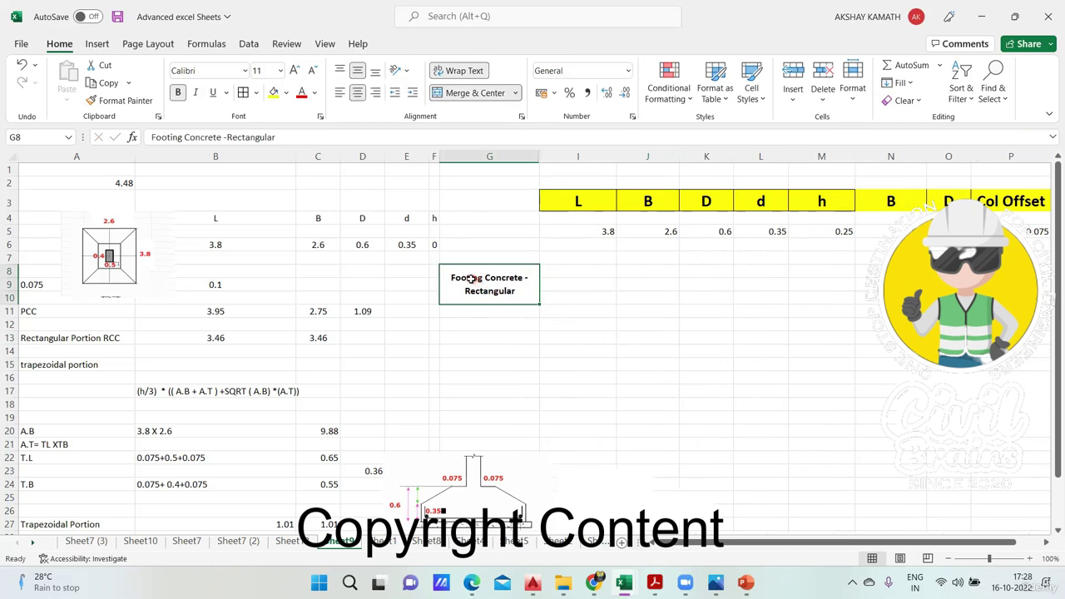
double_click(468, 278)
left_click_drag(468, 279, 516, 292)
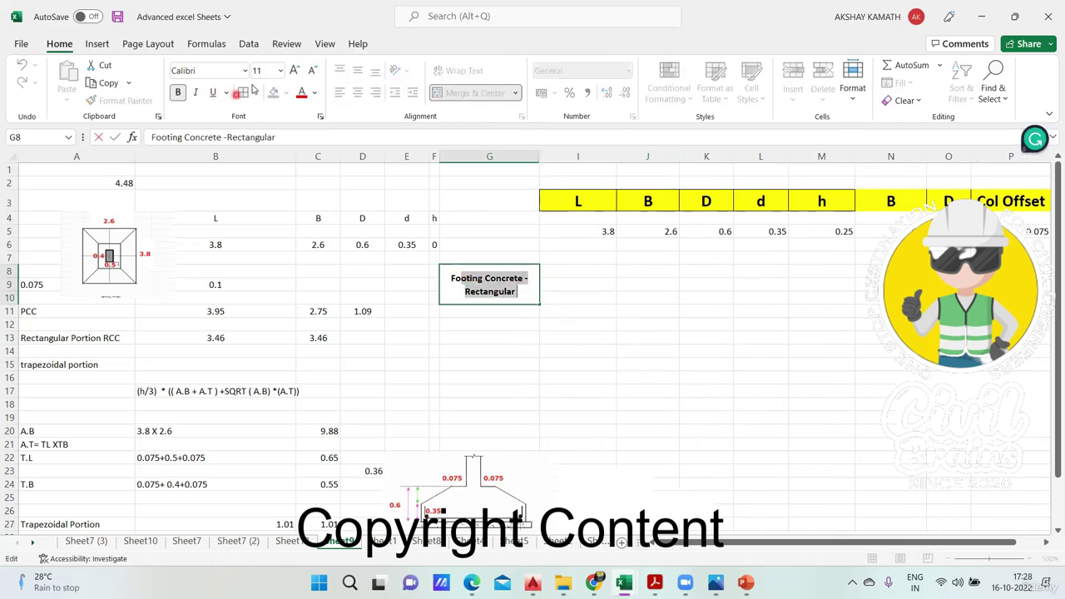
left_click(246, 73)
scroll(266, 323, "down", 10)
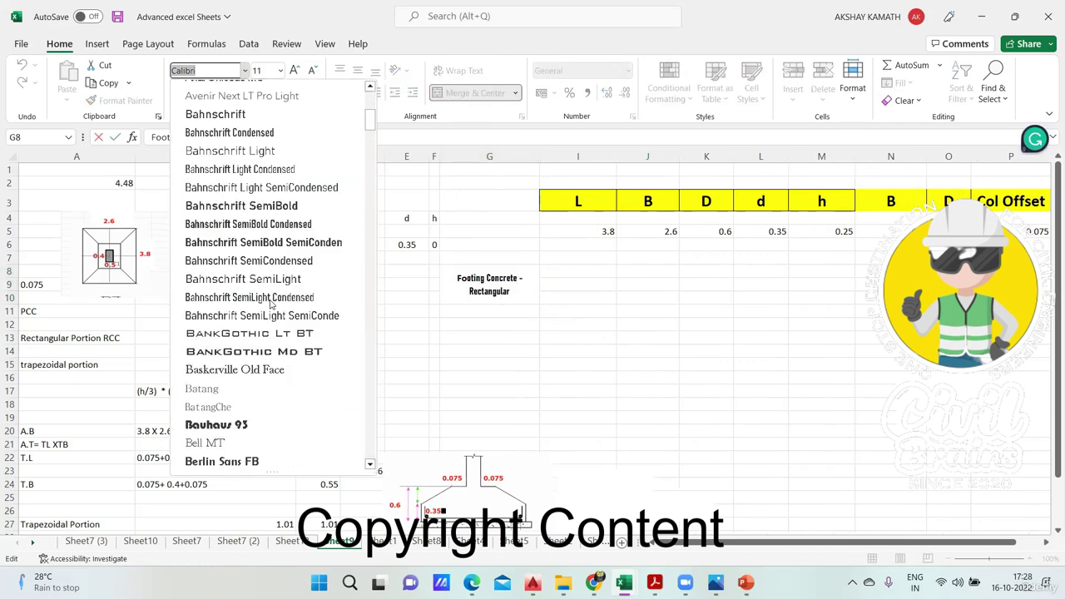
left_click(266, 316)
left_click(466, 350)
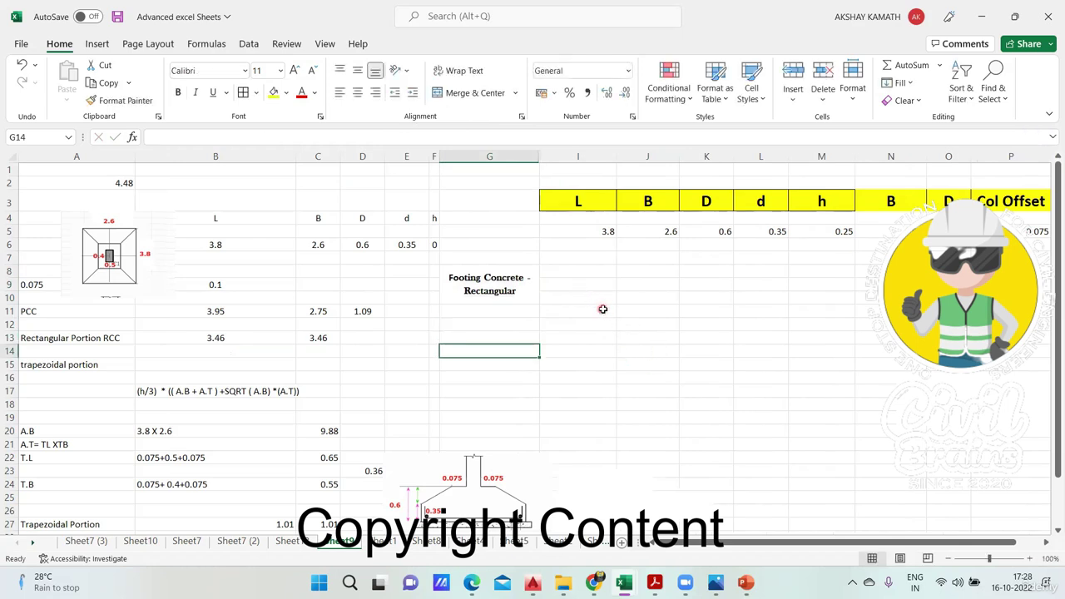
Merge and center cells I8 to I10 beside the rectangular footing label.
left_click_drag(565, 269, 576, 295)
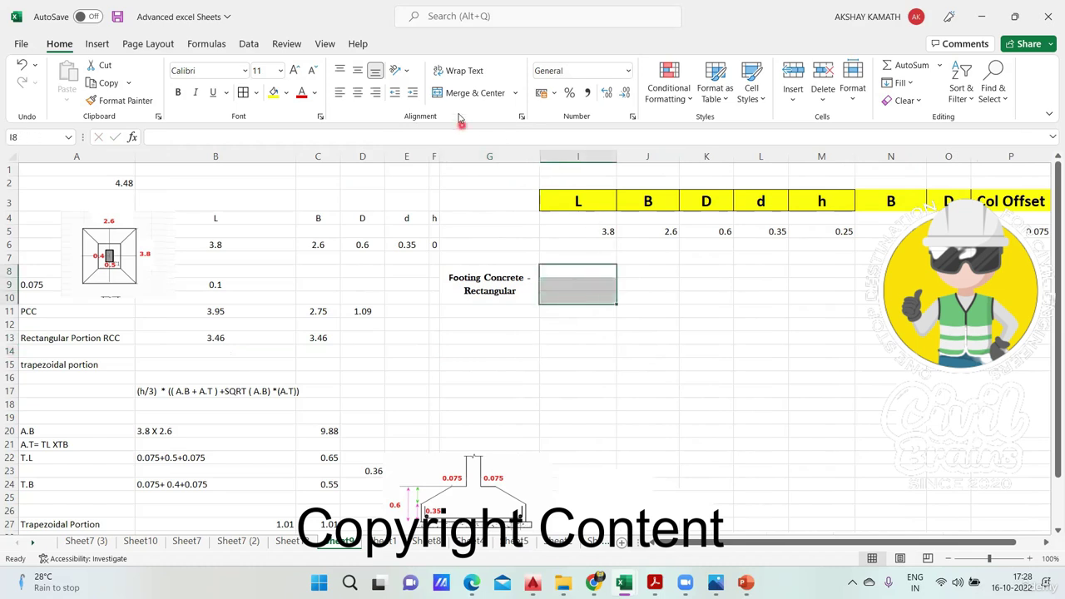
left_click(470, 92)
left_click(646, 337)
Calculate the rectangular footing concrete in I8 with the formula =I5*J5*L5.
double_click(580, 277)
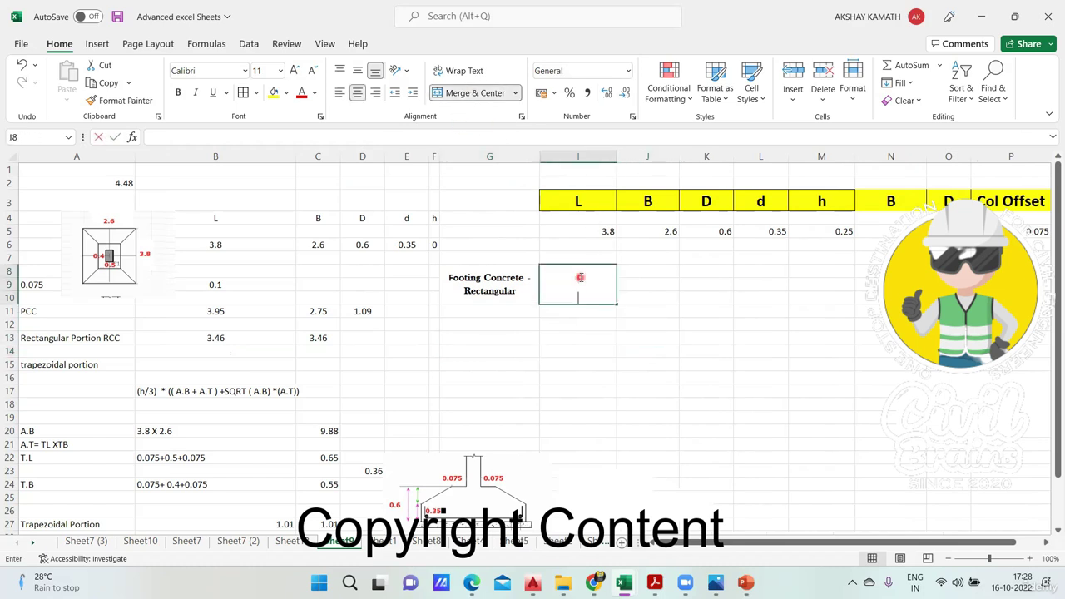
type("=")
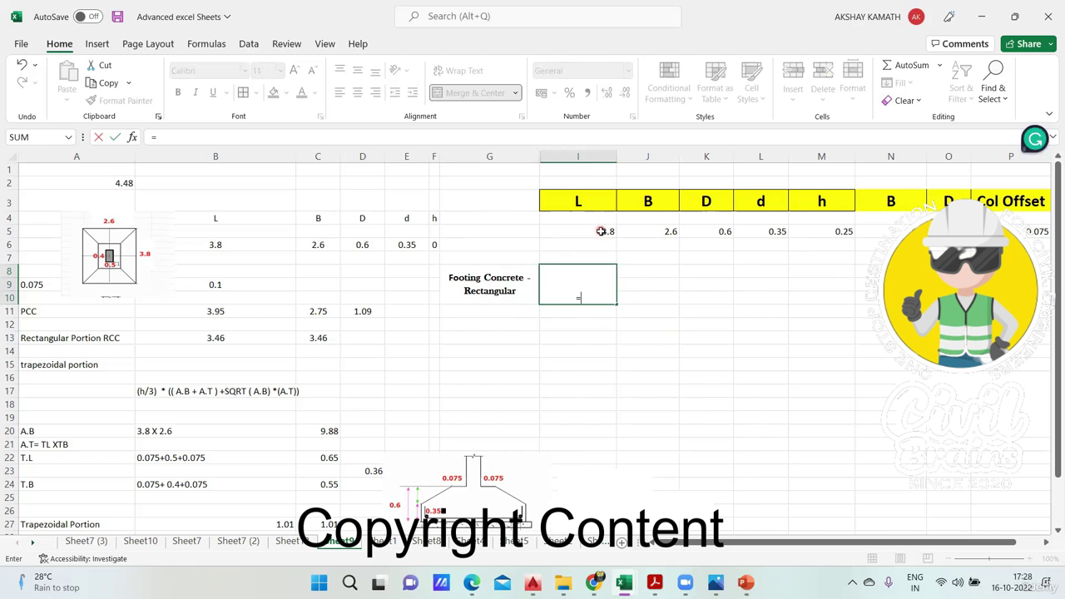
left_click(602, 231)
type("*")
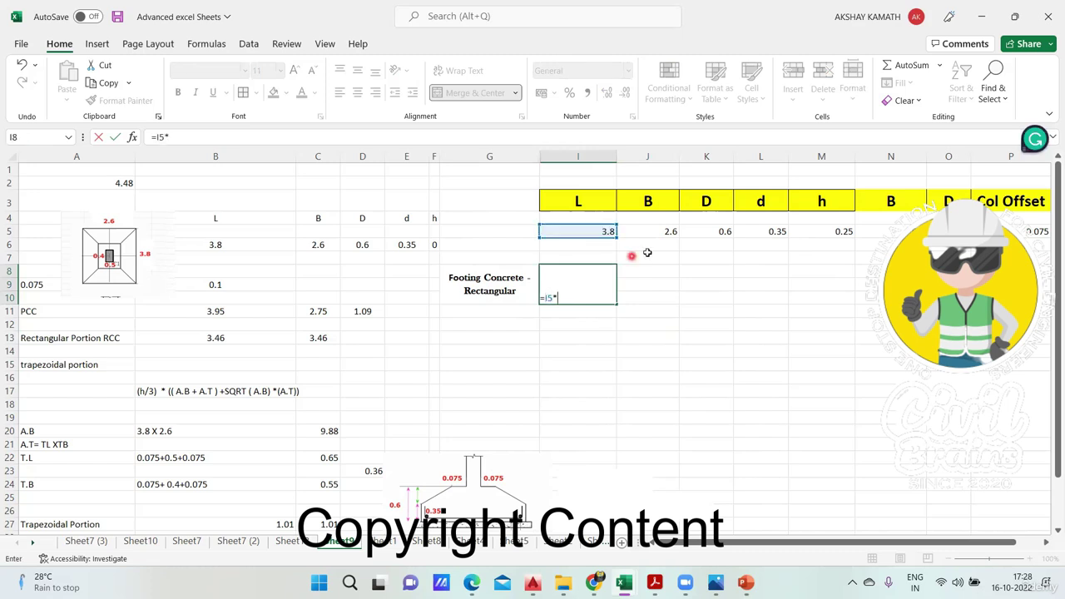
left_click(657, 231)
type("*")
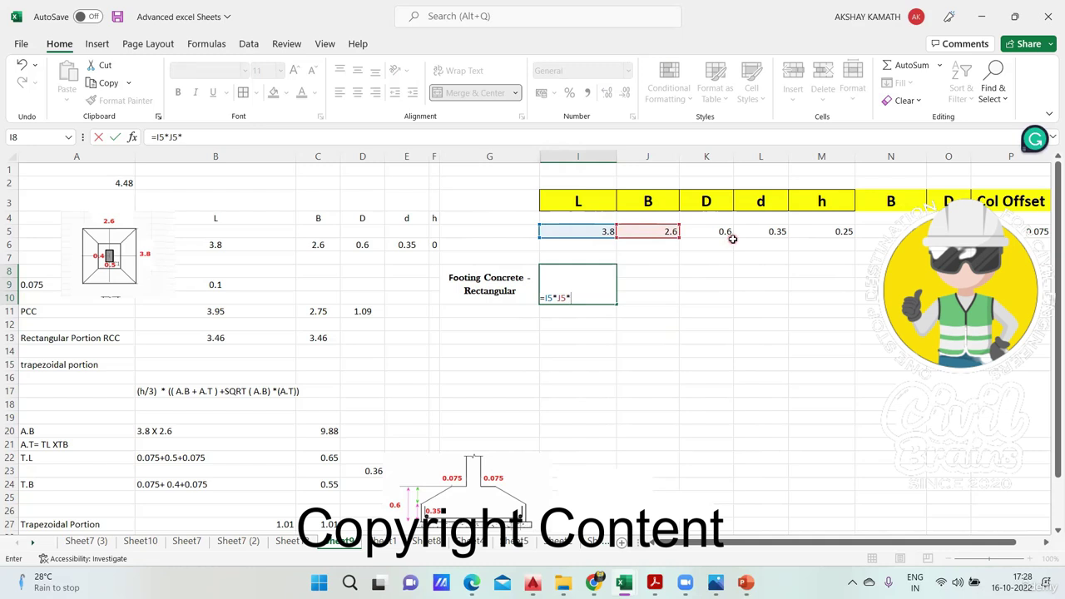
left_click(776, 232)
key("Return")
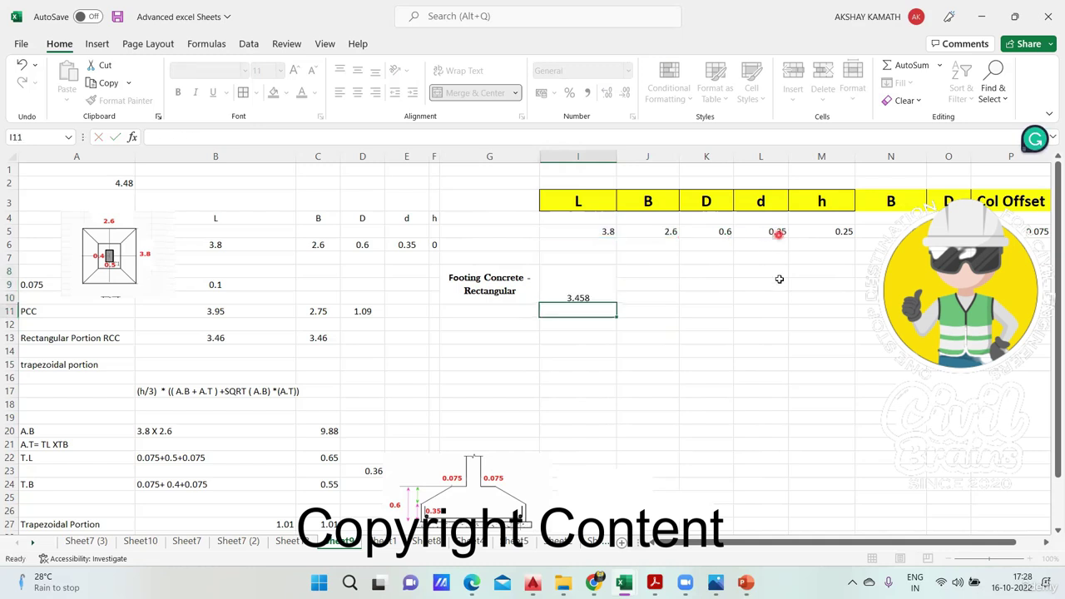
Format the result in I8 with two decimal places, vertical middle alignment, bold and font size 20.
left_click(595, 288)
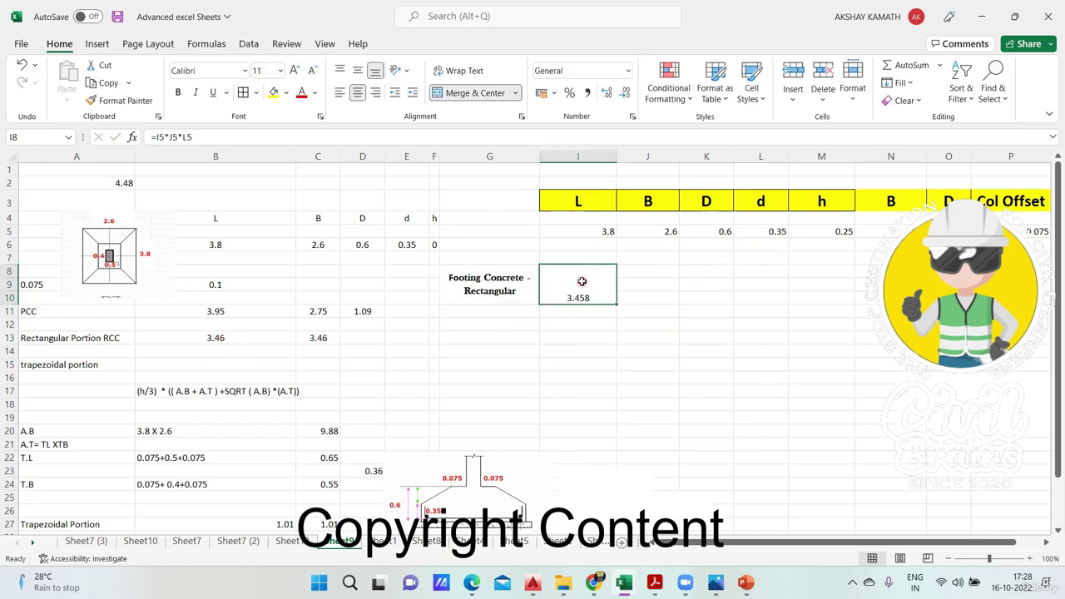
left_click(625, 93)
left_click(355, 72)
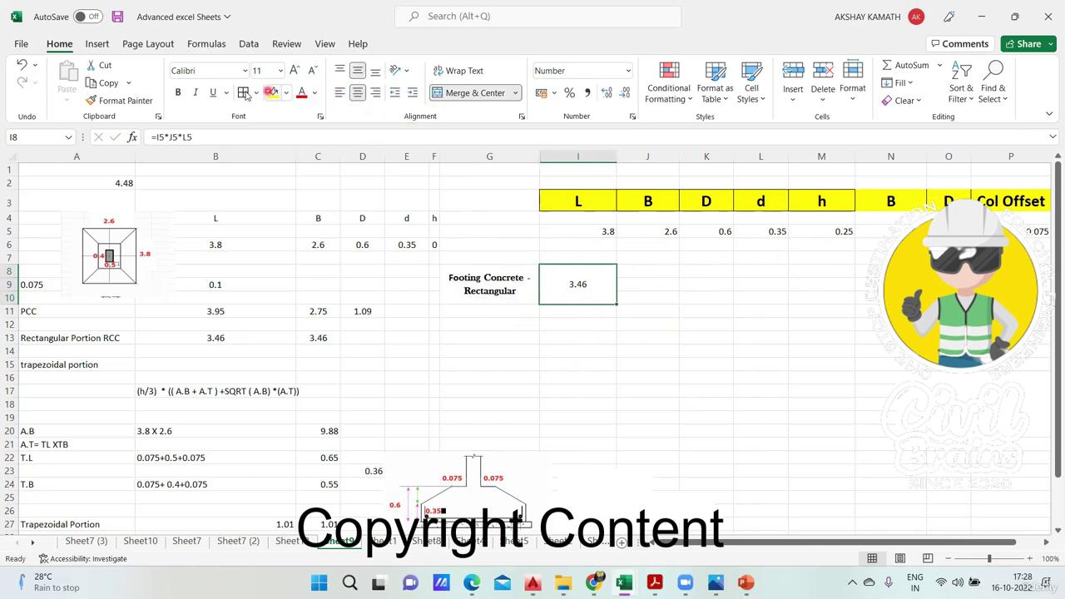
left_click(179, 92)
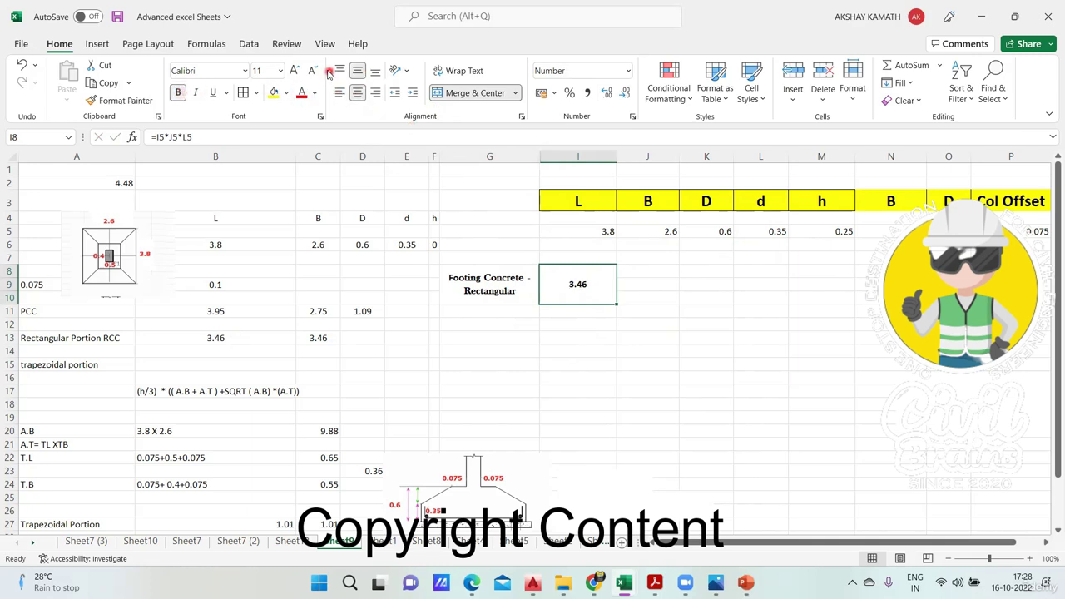
left_click(296, 70)
left_click(297, 70)
left_click(296, 69)
left_click(296, 70)
left_click(296, 69)
left_click(658, 337)
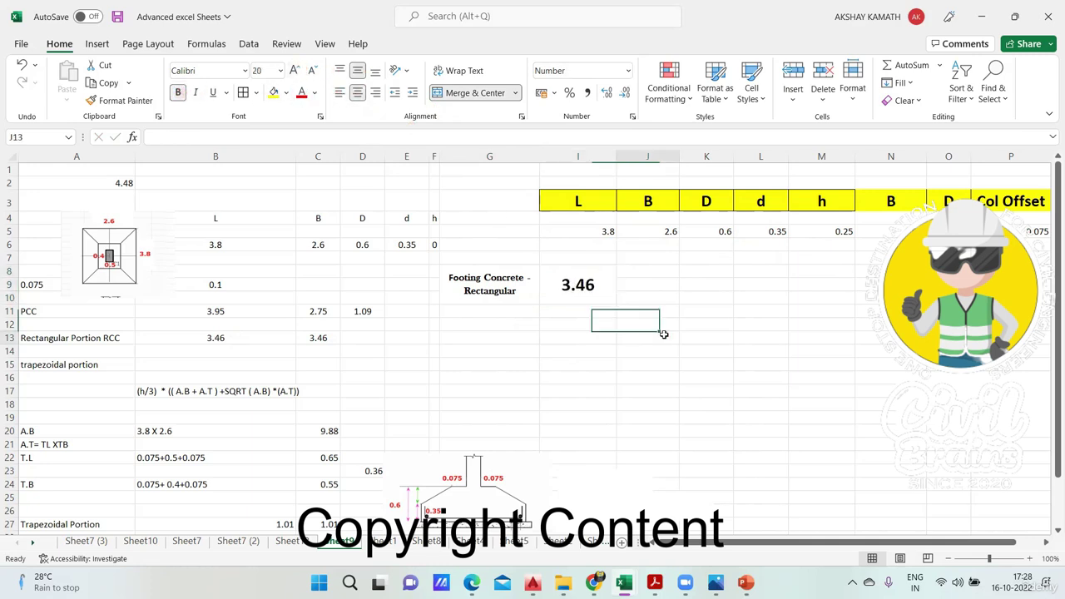
Merge and center cells G11 to G13 and enter the label "Footing Trapezoidal Portion".
left_click_drag(453, 310, 504, 334)
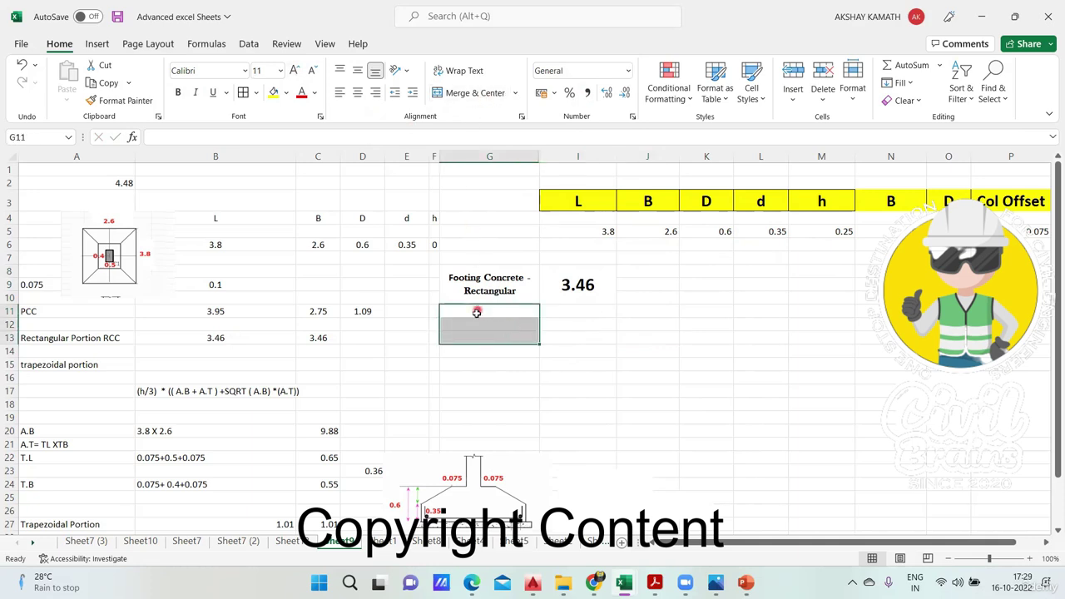
left_click(475, 93)
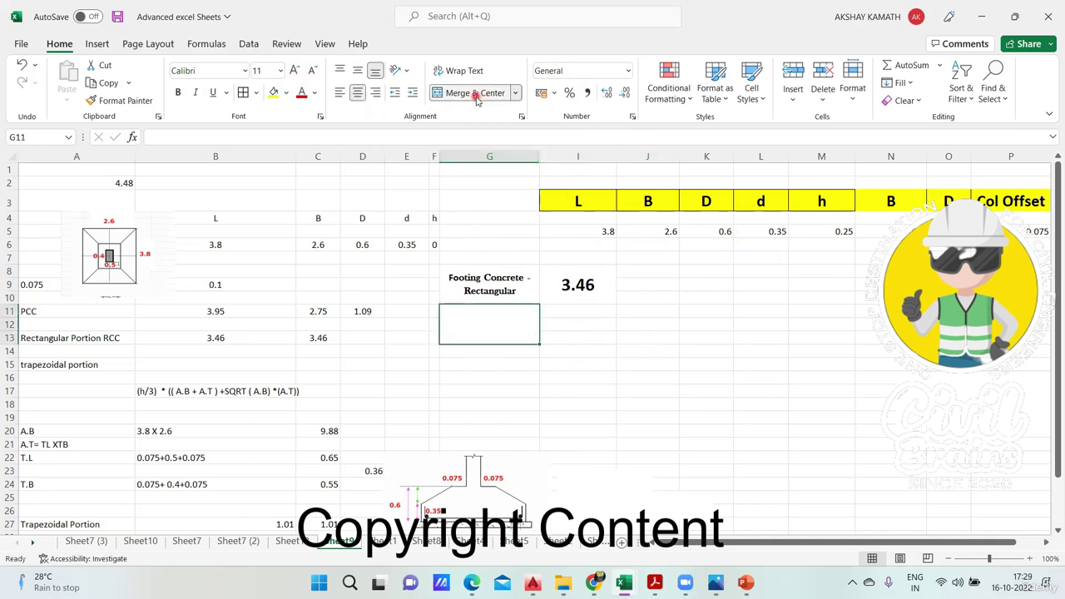
double_click(492, 325)
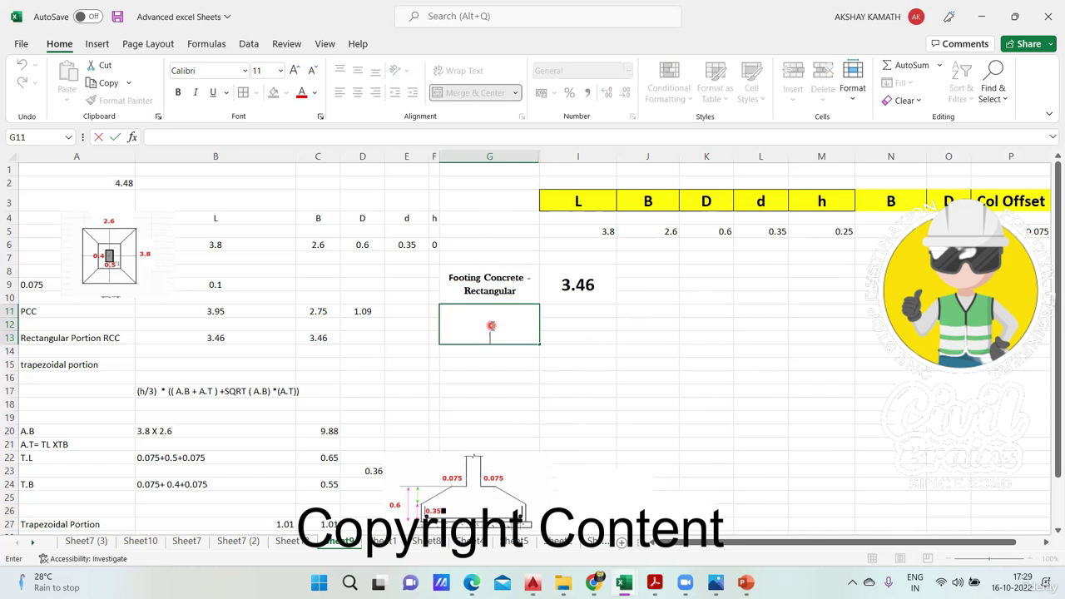
type("Footing Concrete -Rectangular")
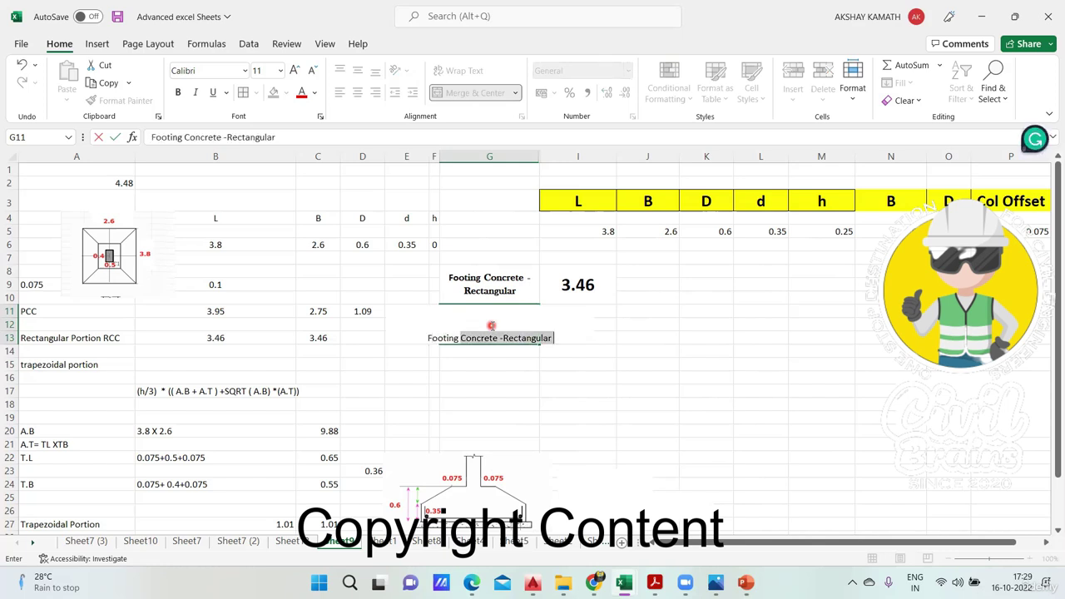
type("Trapex")
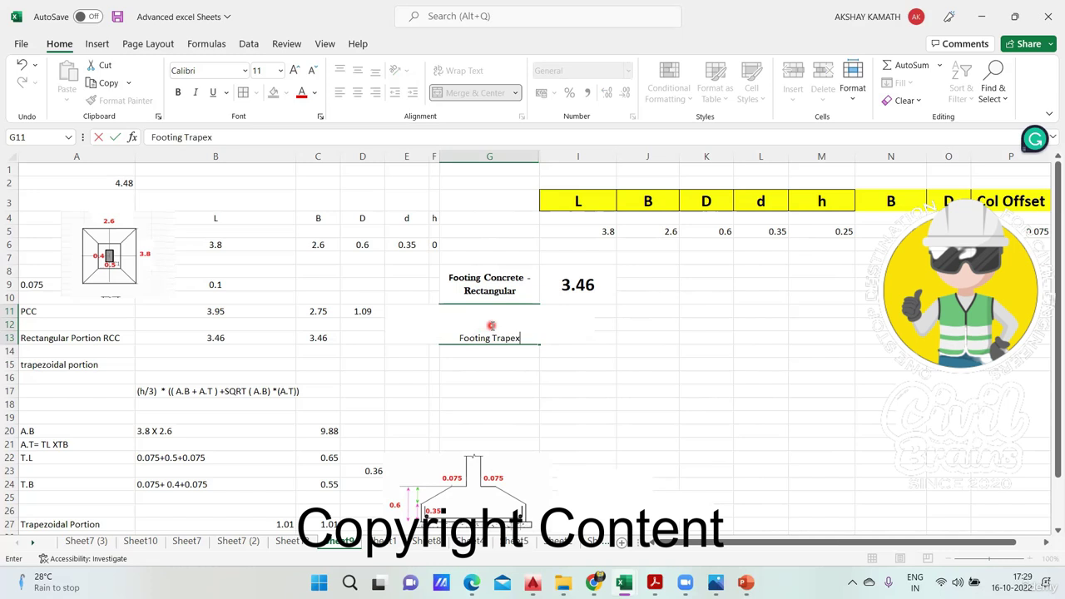
key("BackSpace")
type("zoidal")
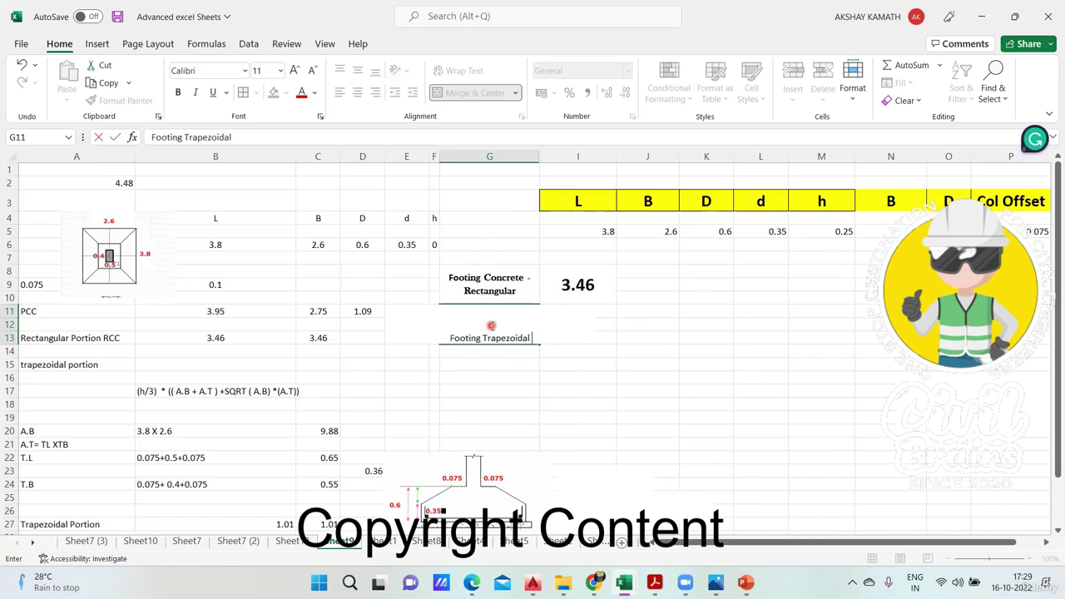
type(" Portion")
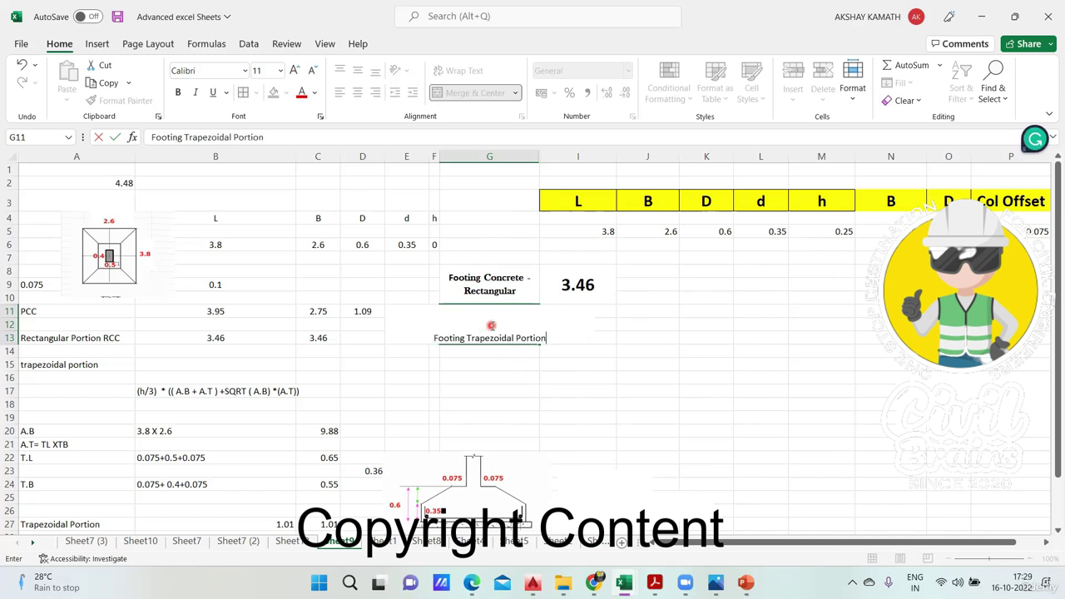
left_click(651, 369)
Format the label in G11 with wrapped text, bold and the Baskerville Old Face font.
left_click(528, 335)
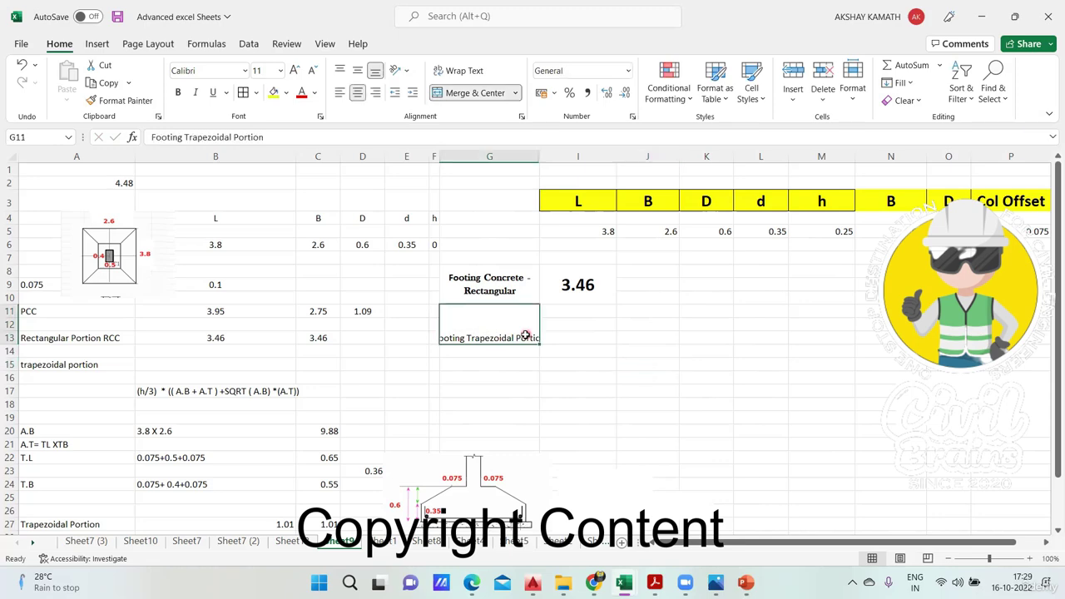
left_click(456, 71)
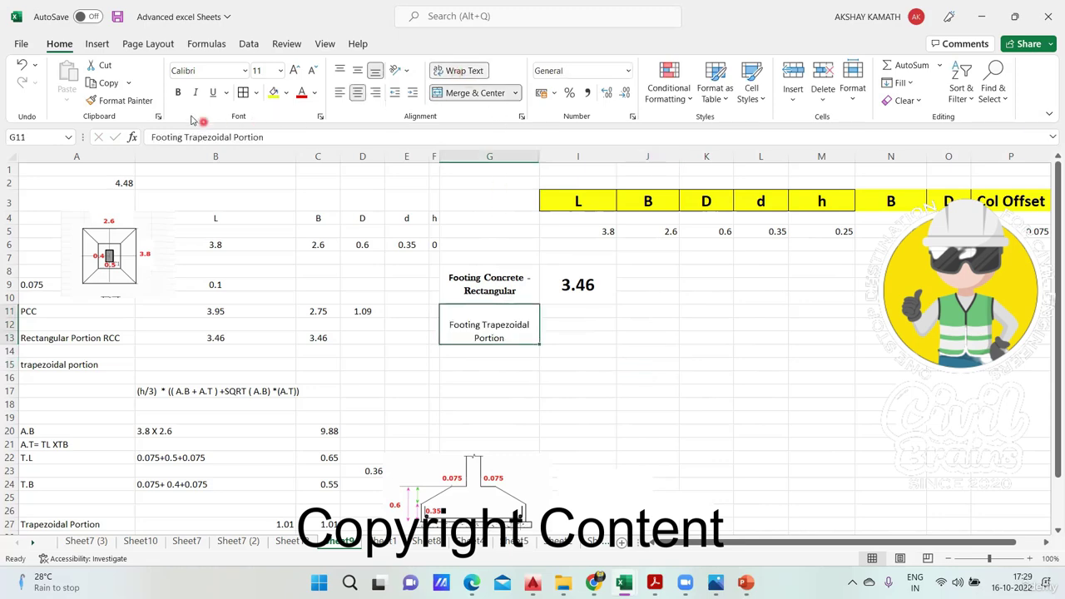
left_click(178, 93)
left_click(245, 70)
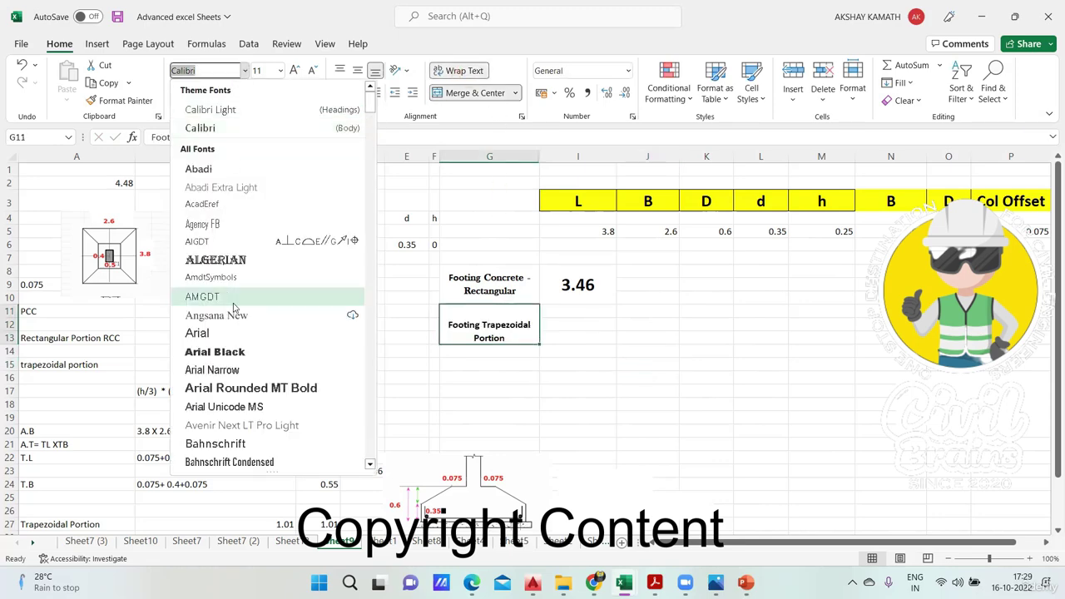
scroll(254, 319, "down", 4)
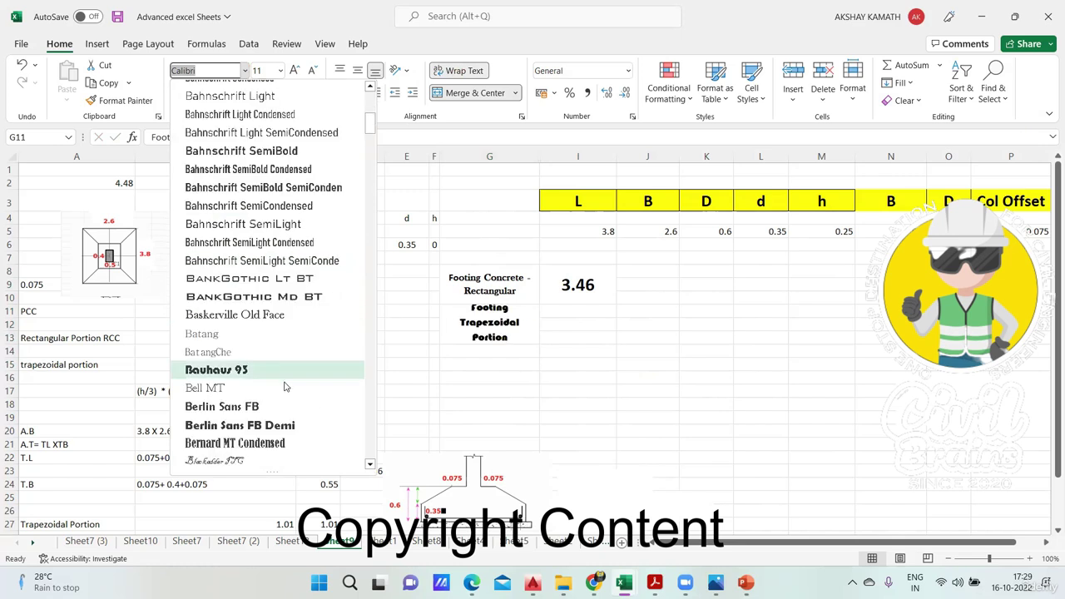
left_click(241, 315)
left_click(652, 416)
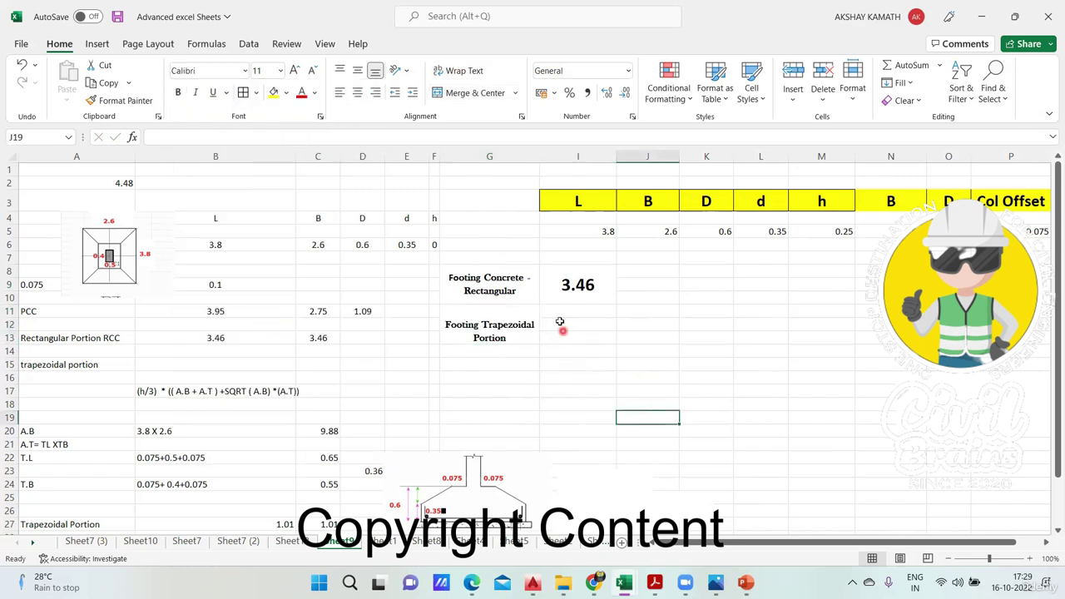
Merge and center cells I11 to I13 beside the trapezoidal portion label.
left_click_drag(571, 312, 574, 333)
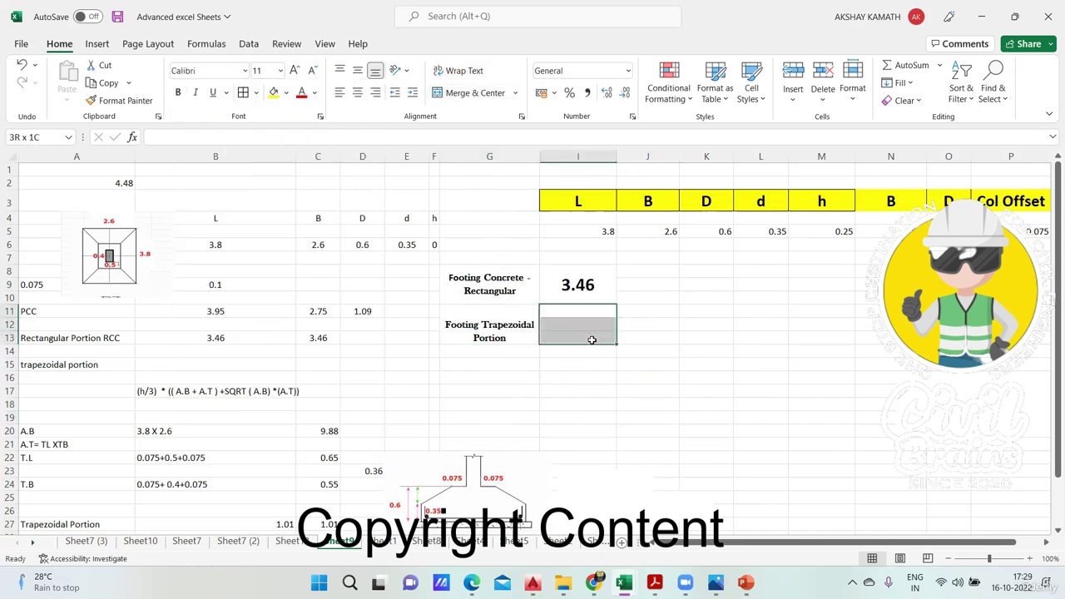
left_click(474, 93)
left_click(657, 376)
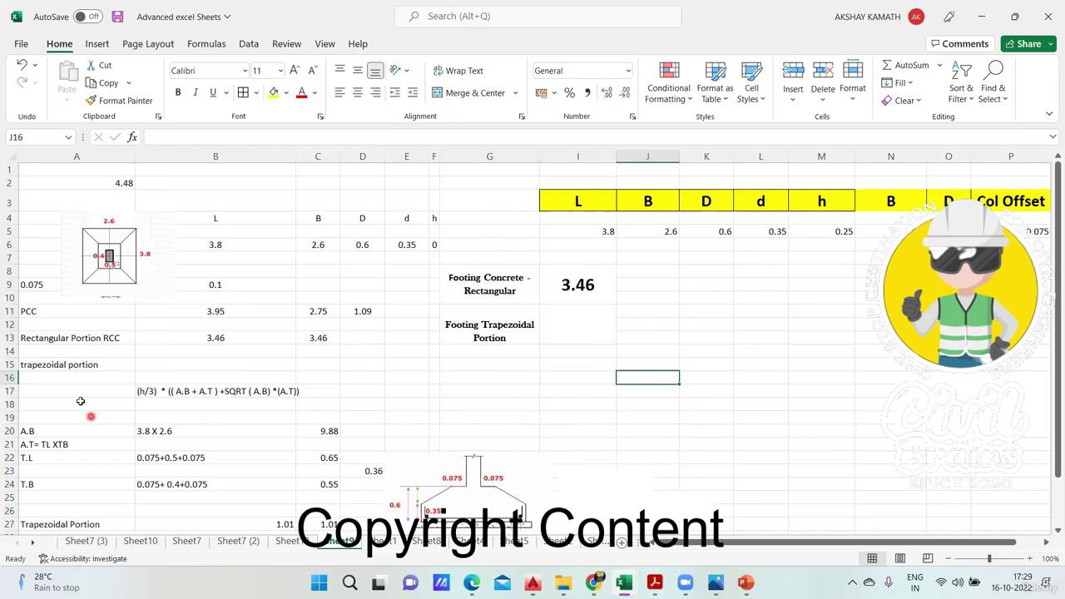
Examine the trapezoidal portion formula in B17 and the top and bottom area calculations below it.
left_click(95, 367)
left_click(164, 391)
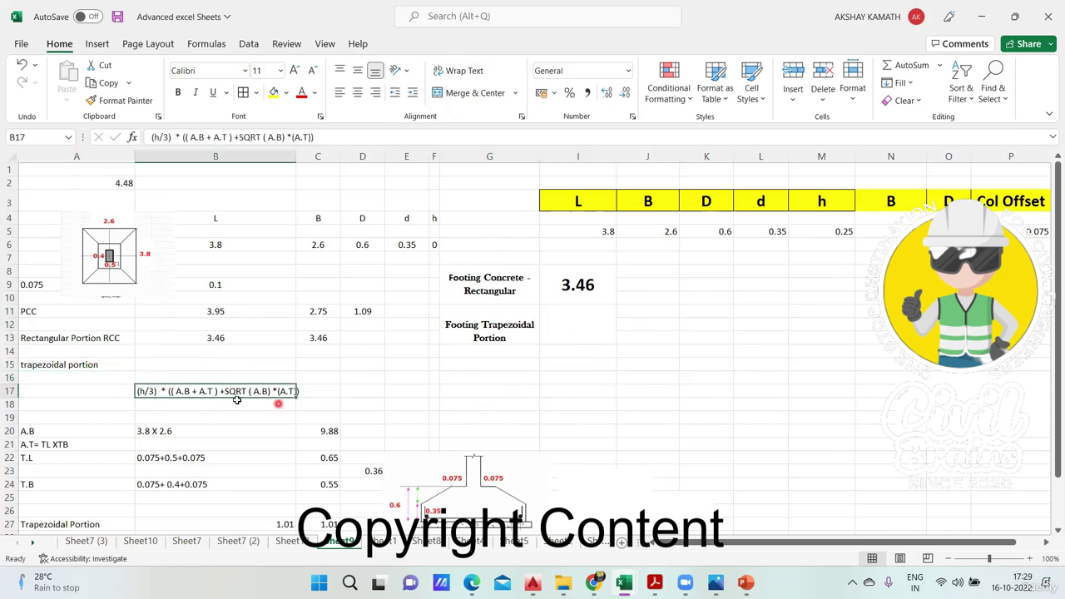
scroll(214, 404, "down", 1)
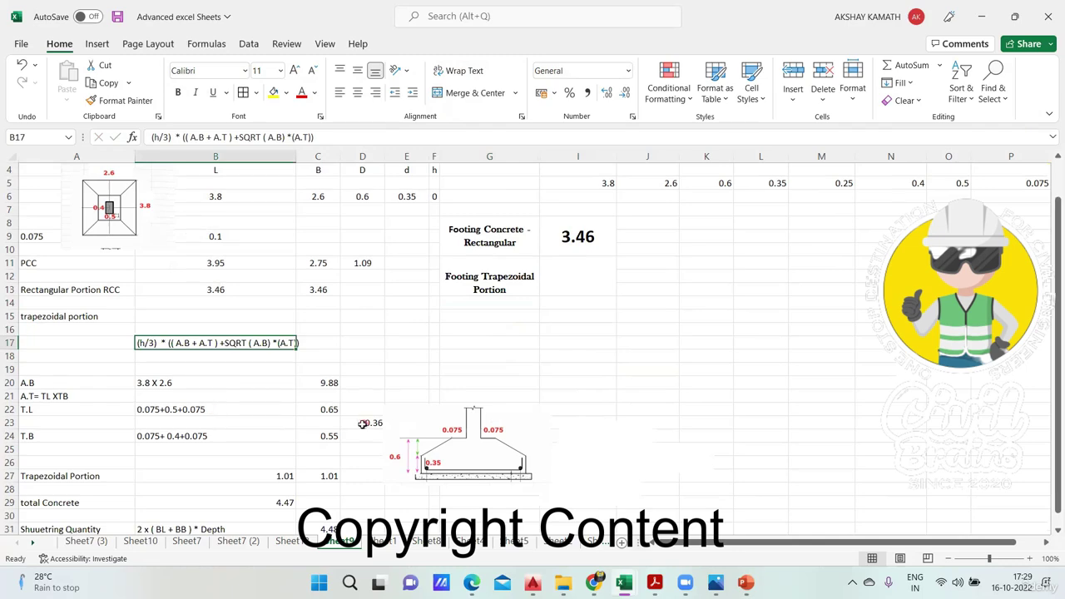
scroll(124, 443, "up", 1)
scroll(192, 443, "down", 1)
scroll(193, 444, "up", 1)
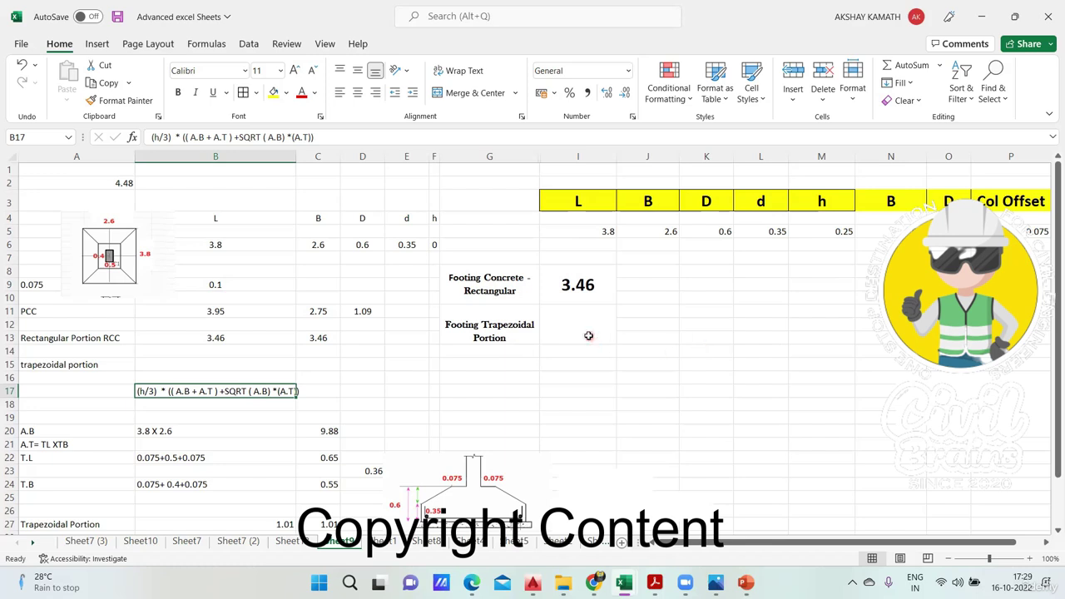
double_click(565, 321)
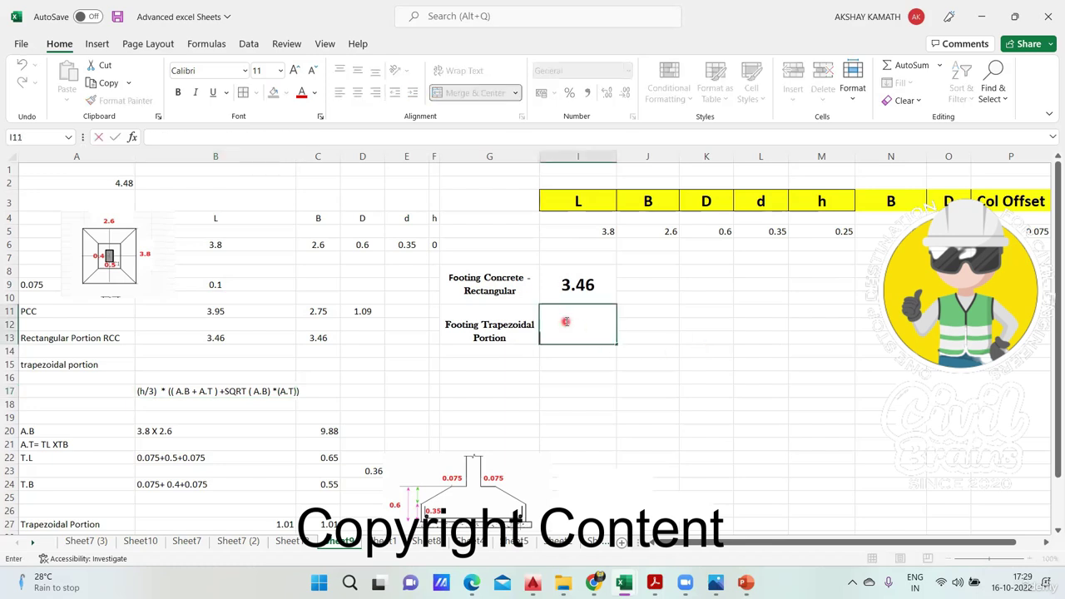
type("=")
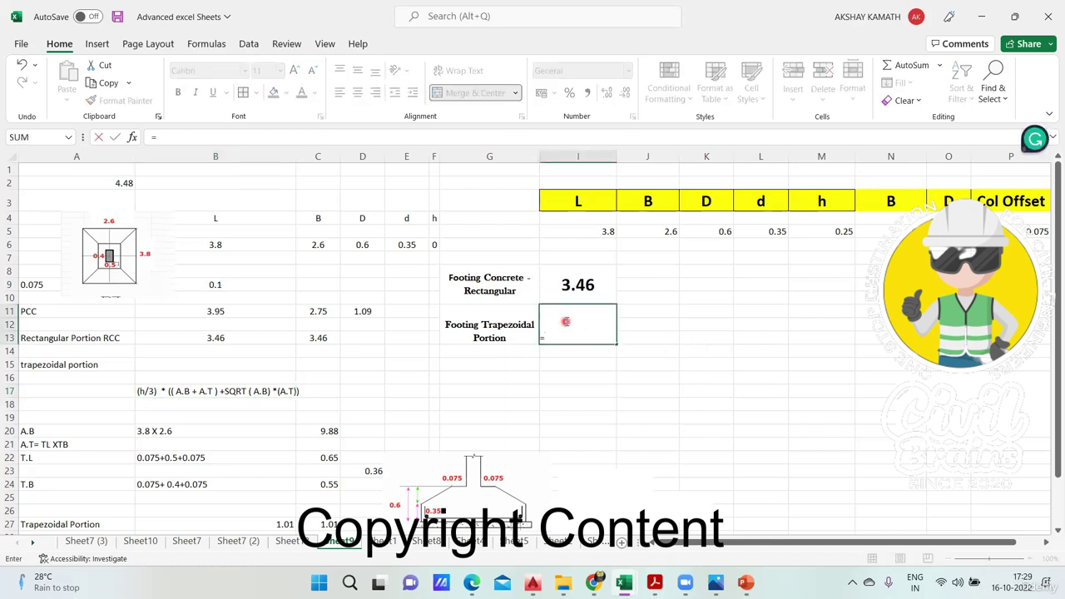
type("(")
left_click(845, 233)
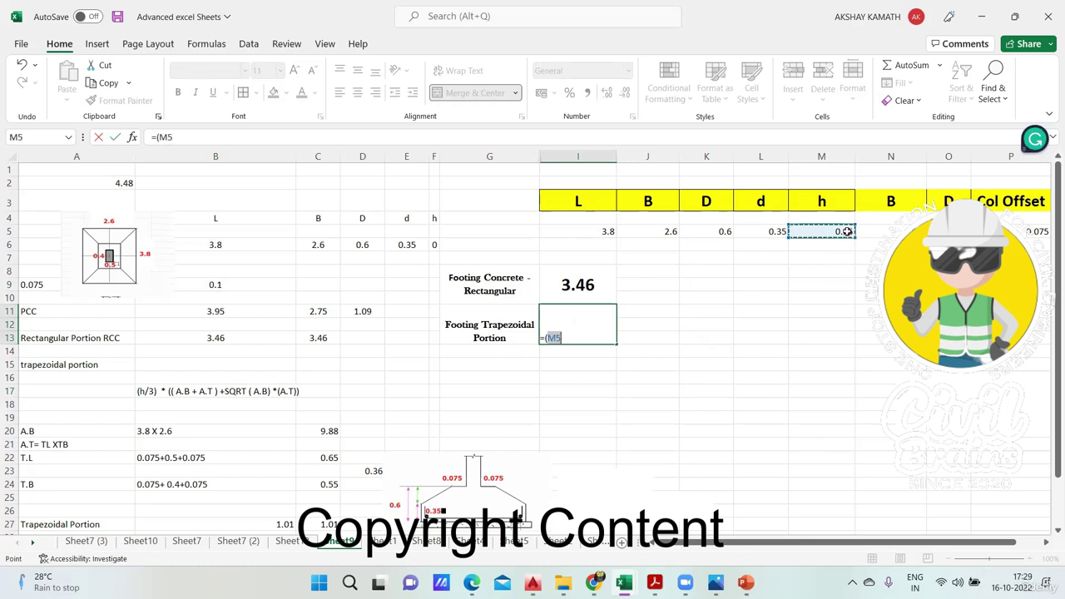
type("/")
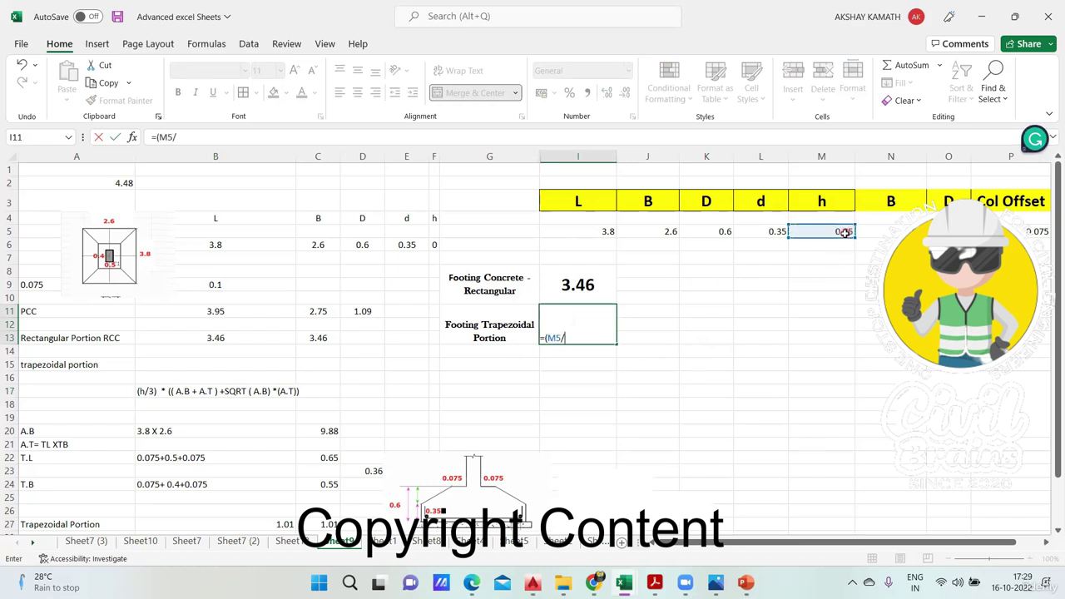
type("3")
key("BackSpace")
key("BackSpace")
key("BackSpace")
key("BackSpace")
key("BackSpace")
key("BackSpace")
key("BackSpace")
key("BackSpace")
key("BackSpace")
left_click(610, 419)
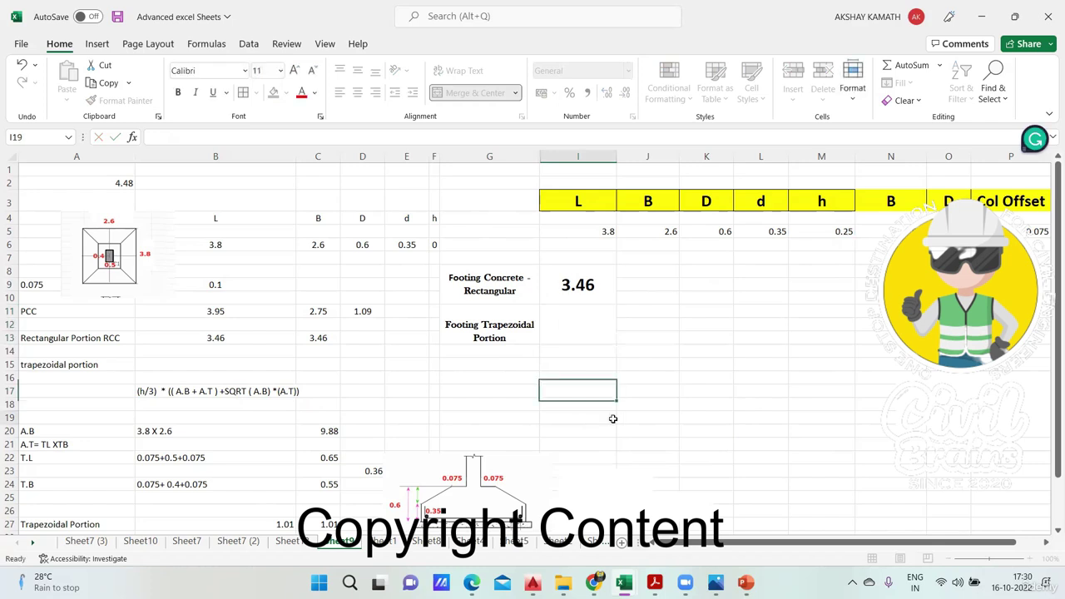
Merge and center cells K8 to K9, enter the label "Bottom Area" and widen column K slightly.
scroll(306, 391, "down", 1)
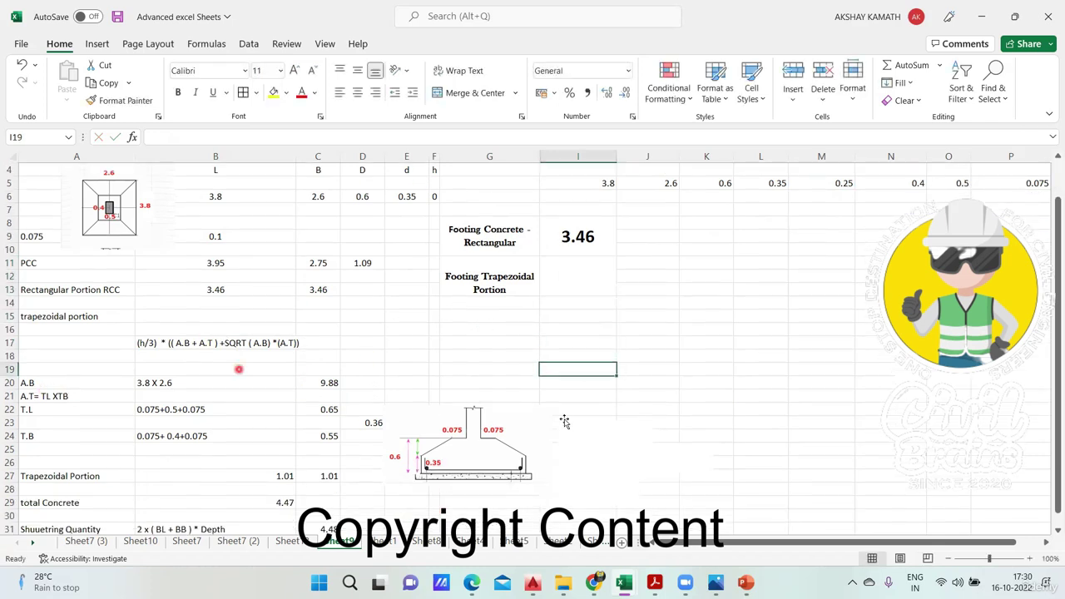
scroll(599, 421, "up", 1)
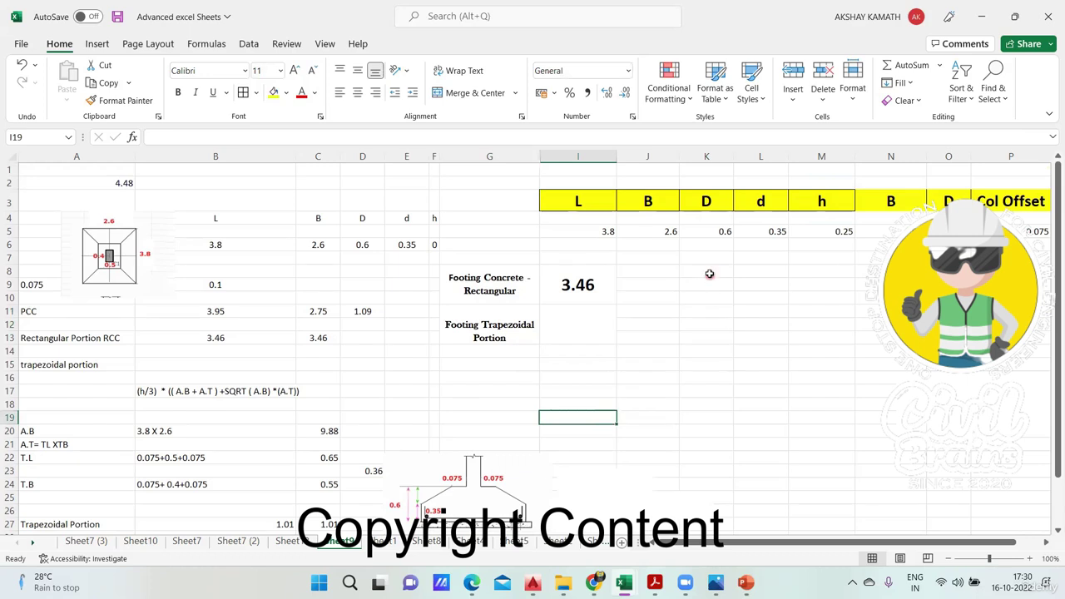
left_click_drag(705, 272, 745, 280)
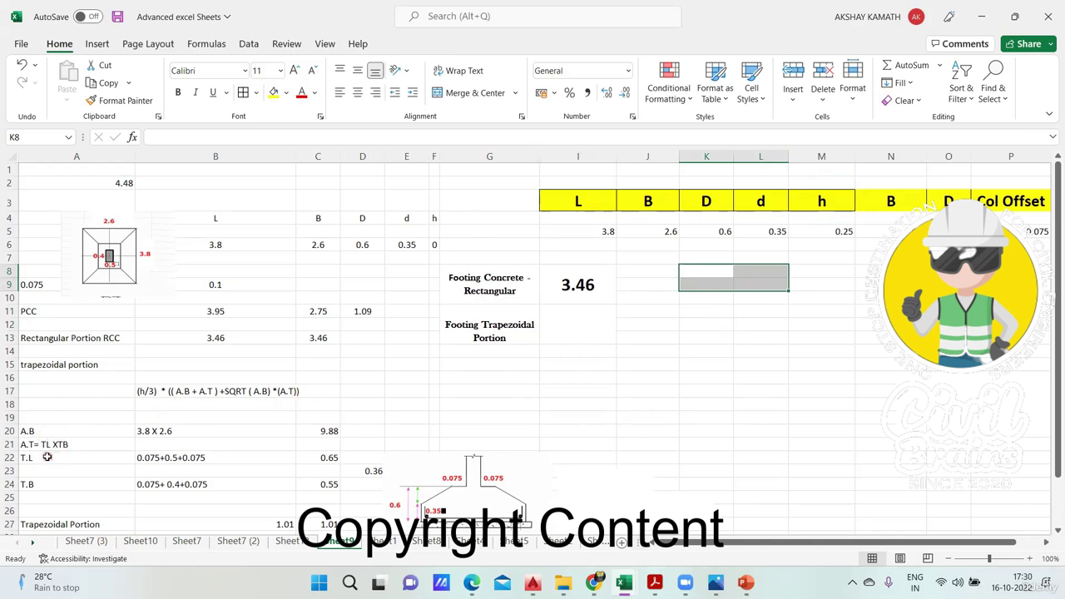
left_click(796, 324)
left_click_drag(699, 271, 729, 283)
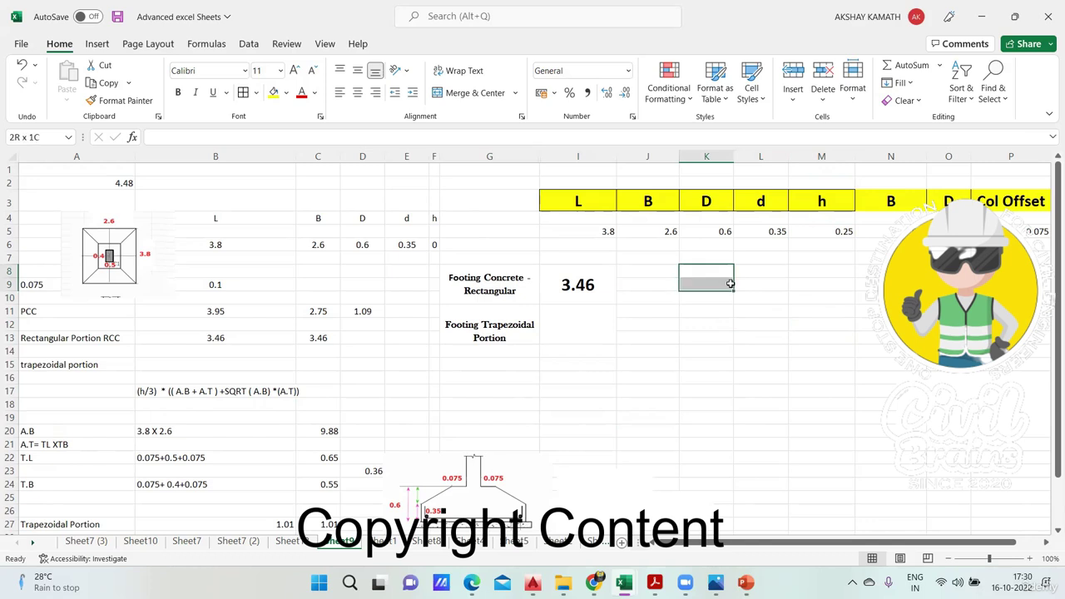
left_click(468, 92)
double_click(704, 277)
key("F2")
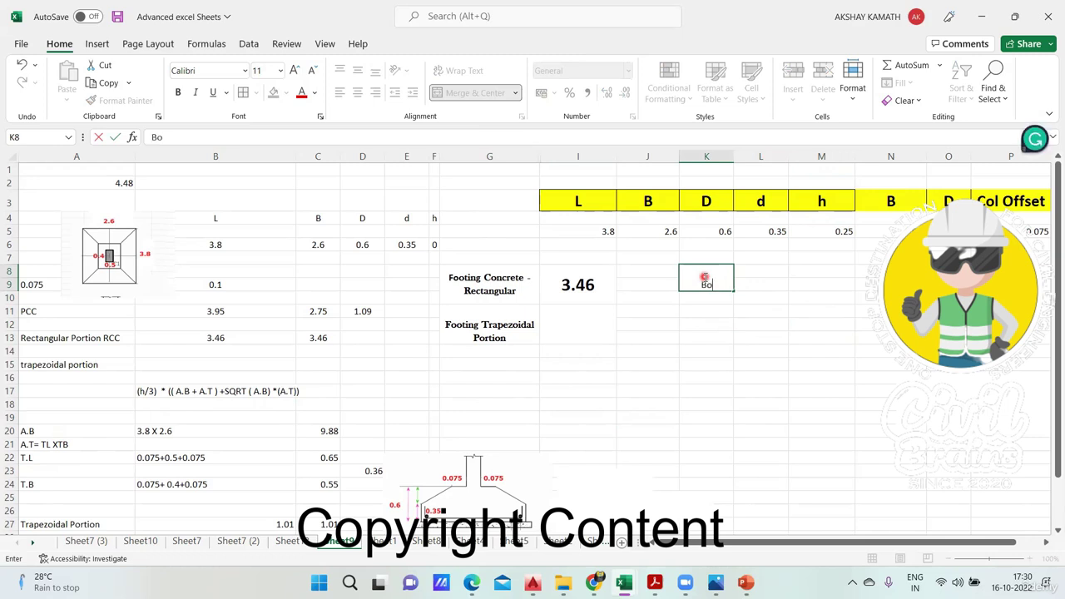
type("Bottom Area")
left_click(749, 379)
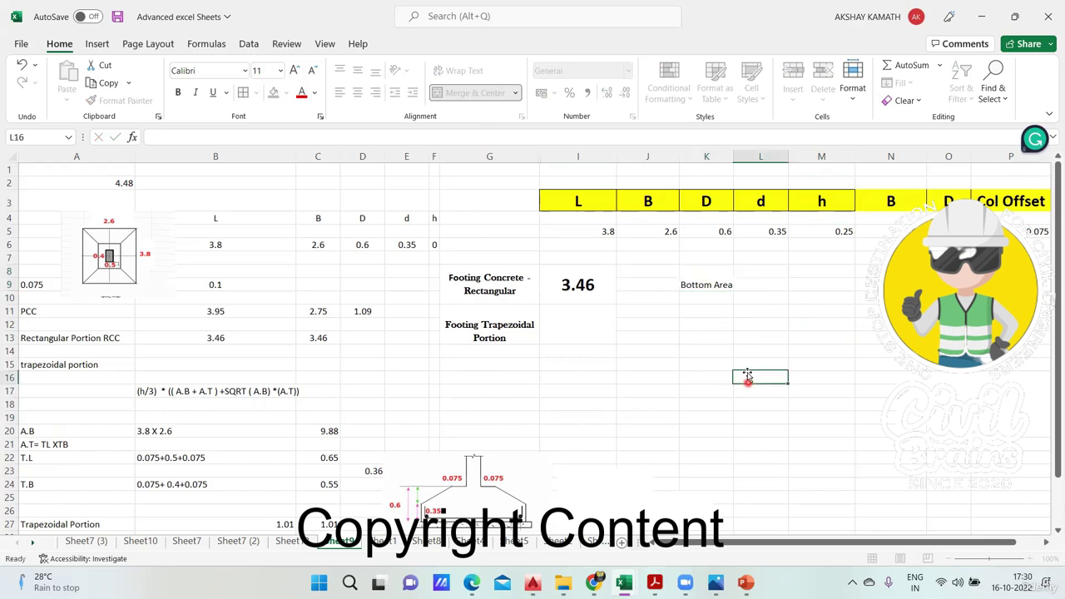
left_click_drag(734, 158, 741, 157)
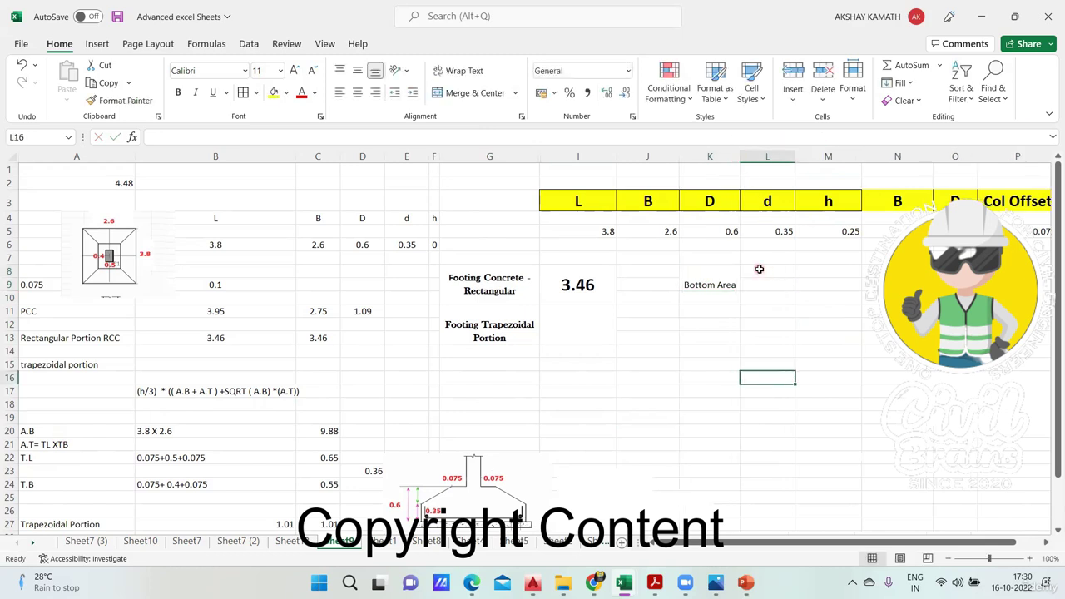
Merge and center cells L8 to L9 and calculate the bottom area there with =I5*J5.
left_click_drag(761, 269, 764, 291)
left_click(470, 94)
left_click(804, 337)
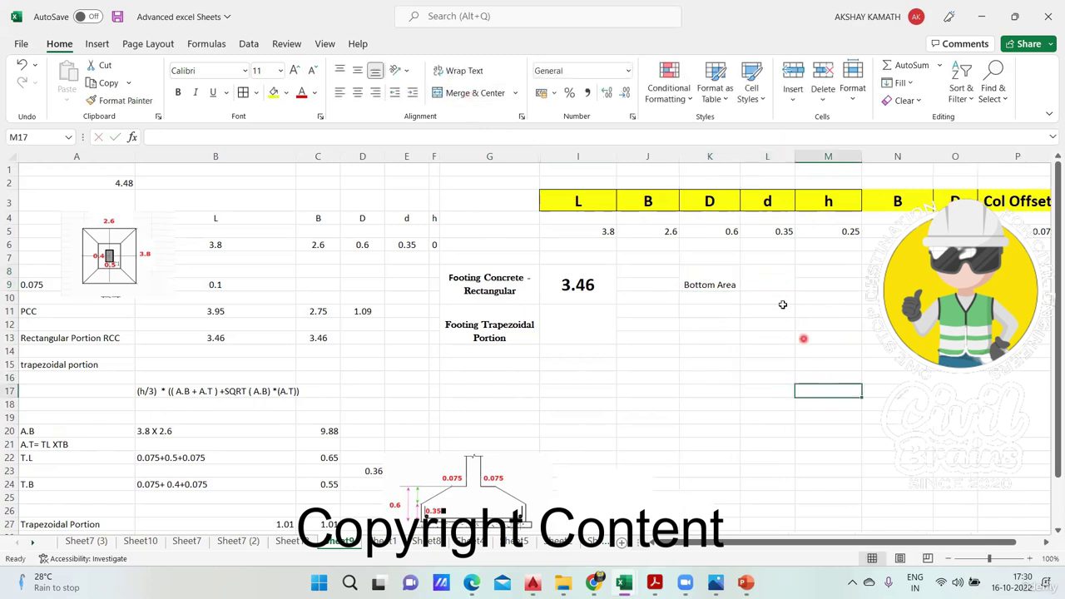
left_click(765, 281)
type("=")
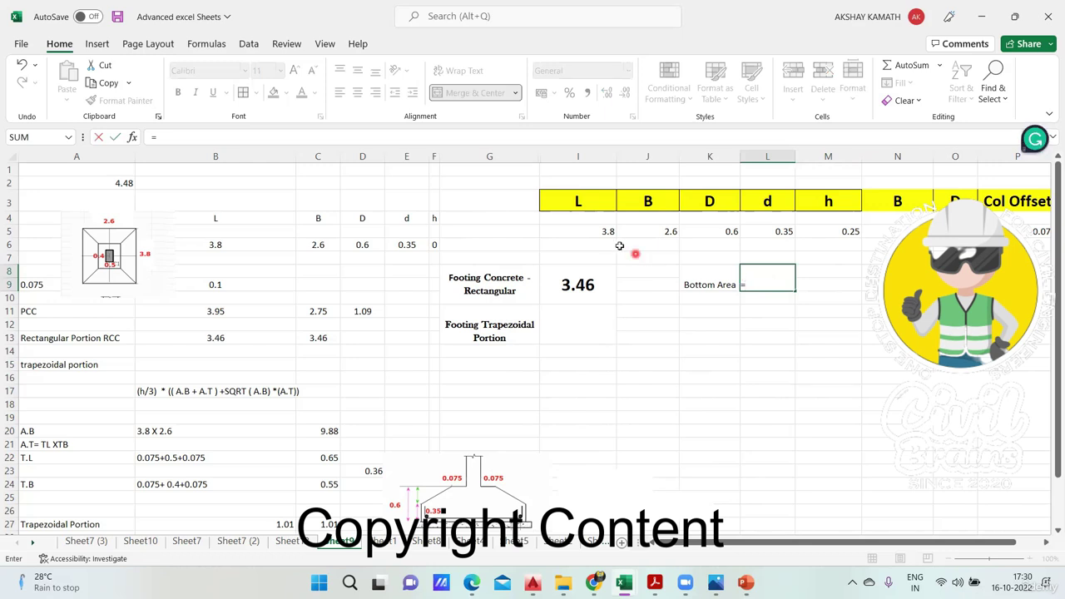
left_click(607, 230)
type("*")
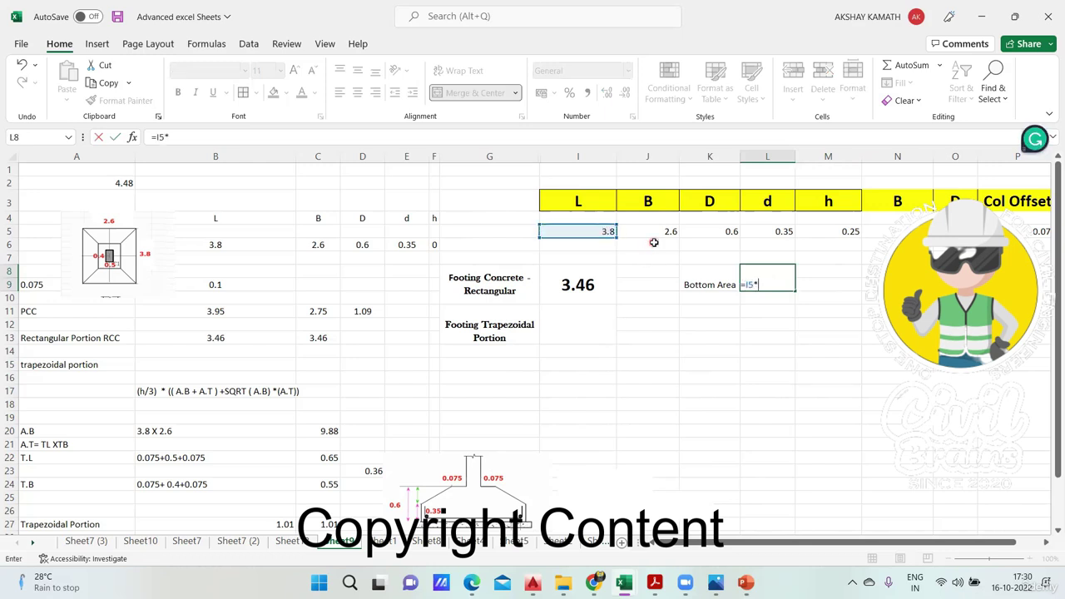
left_click(666, 231)
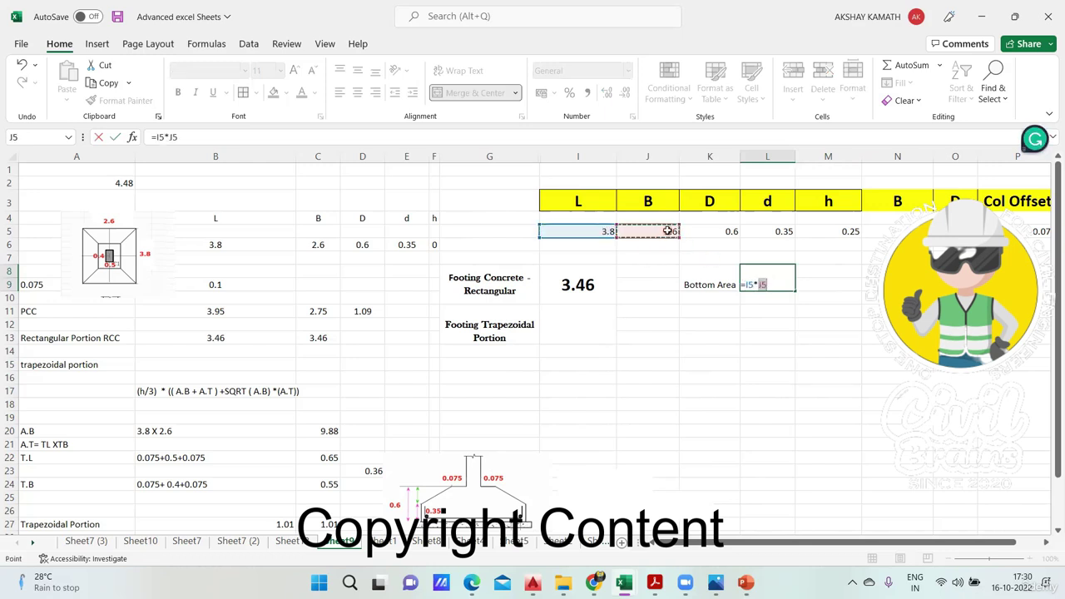
key("Return")
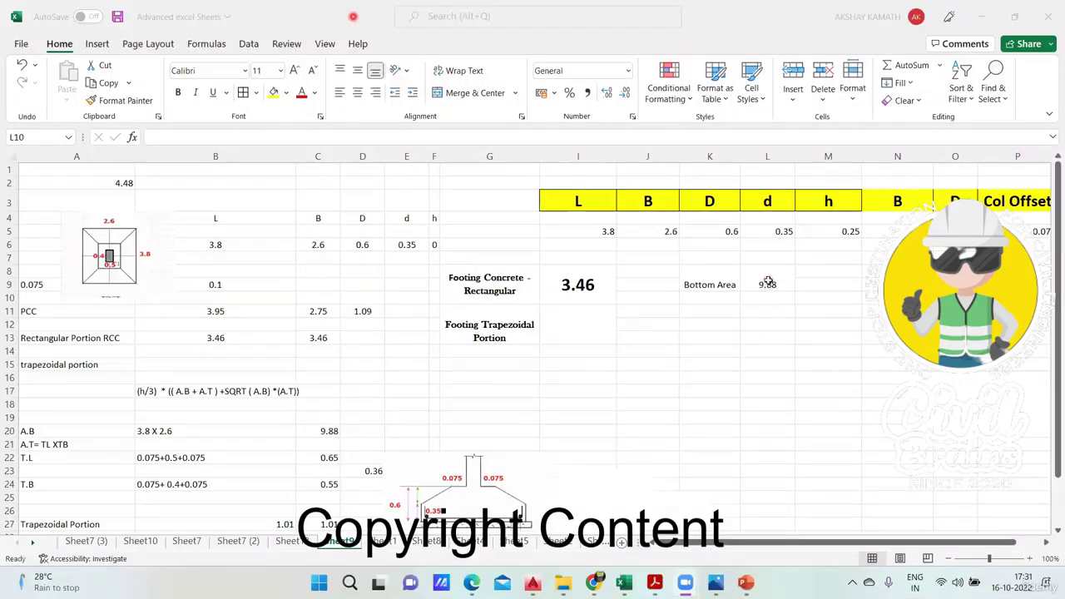
Merge and center cells K11 to K12 and enter the label "Top Area".
left_click(761, 297)
left_click_drag(705, 311, 711, 324)
left_click(505, 94)
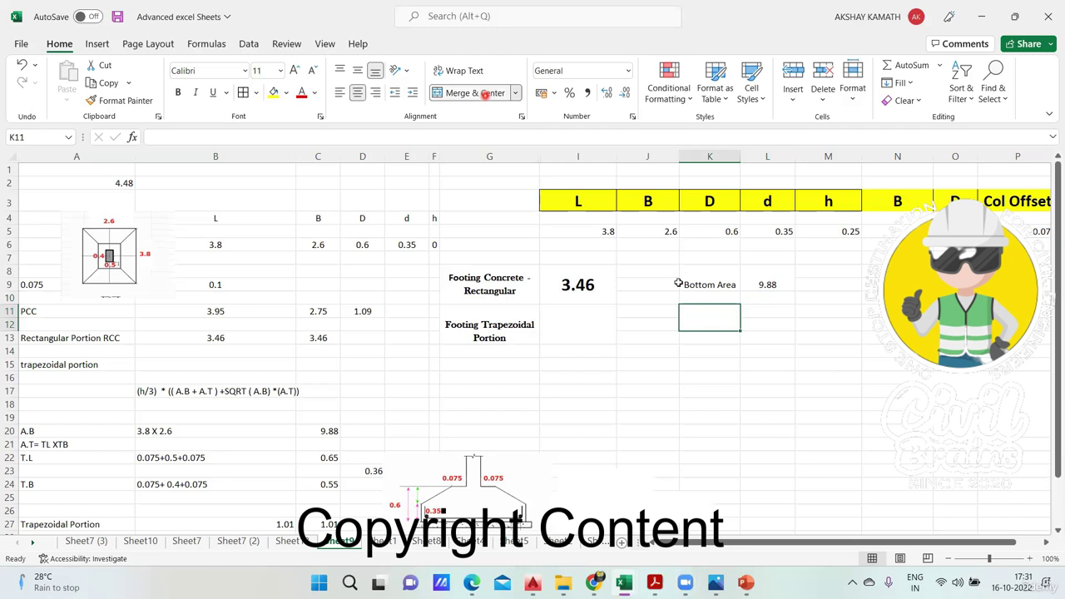
double_click(710, 316)
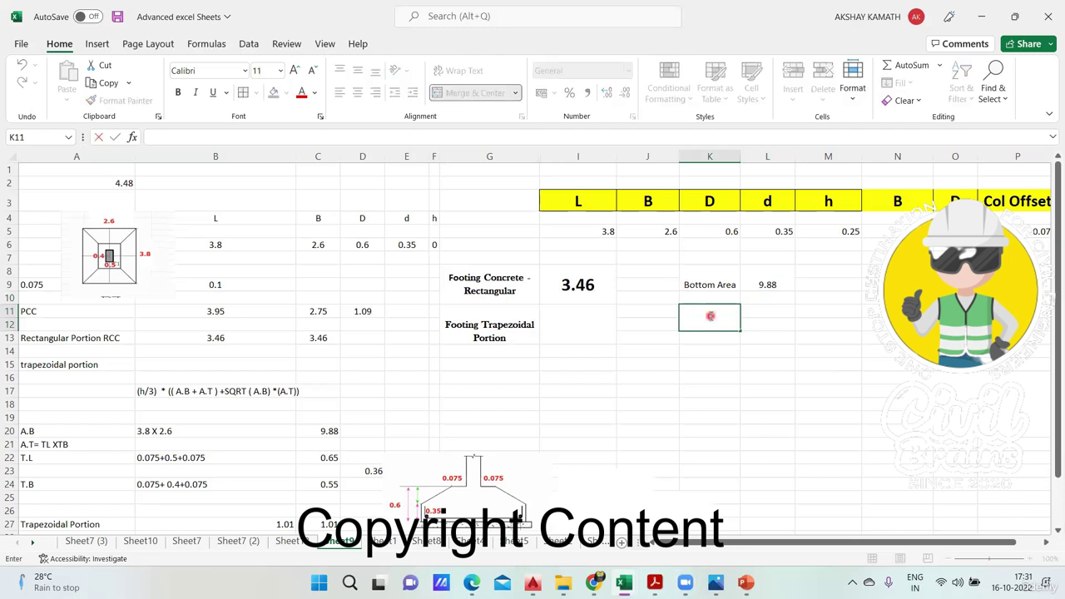
type("T")
type("r")
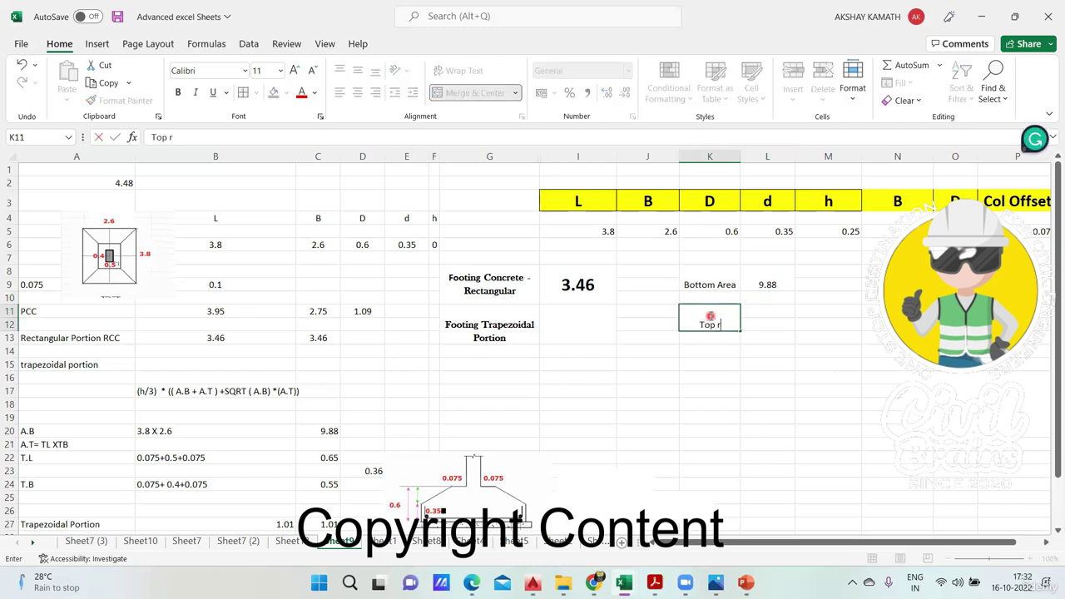
key("BackSpace")
key("BackSpace")
key("BackSpace")
key("BackSpace")
type("Area")
left_click(824, 390)
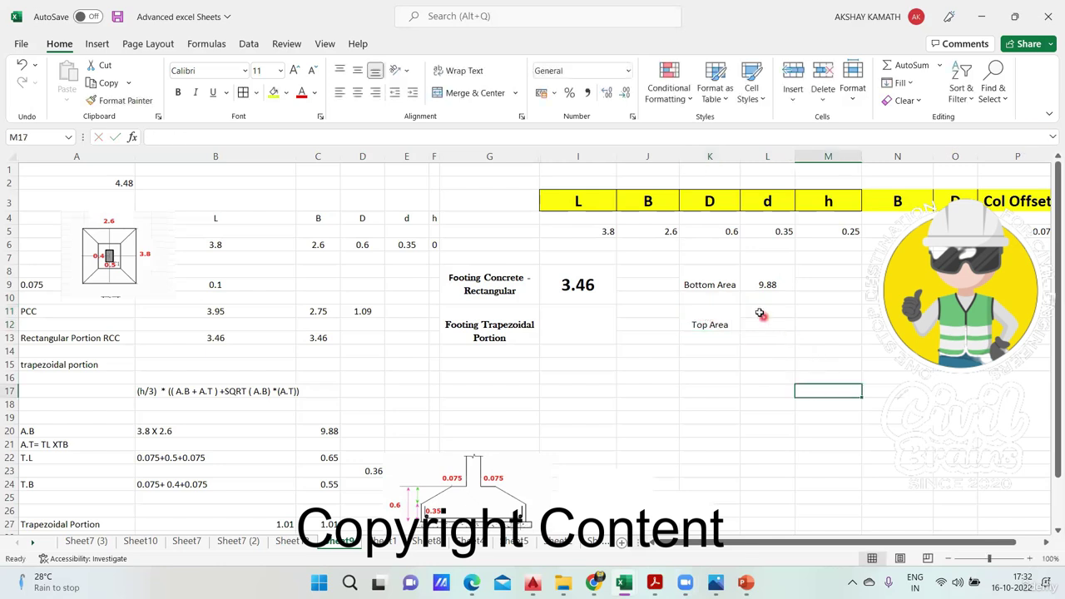
Merge and center cells L11 to L13 beside the Top Area label.
left_click_drag(760, 312, 761, 336)
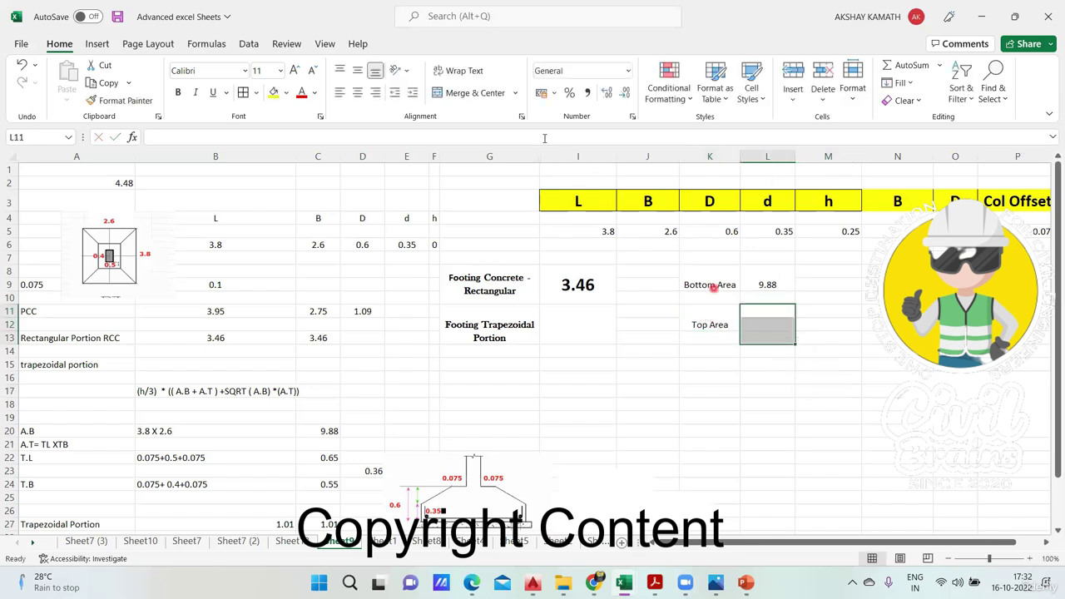
left_click(473, 95)
left_click(820, 445)
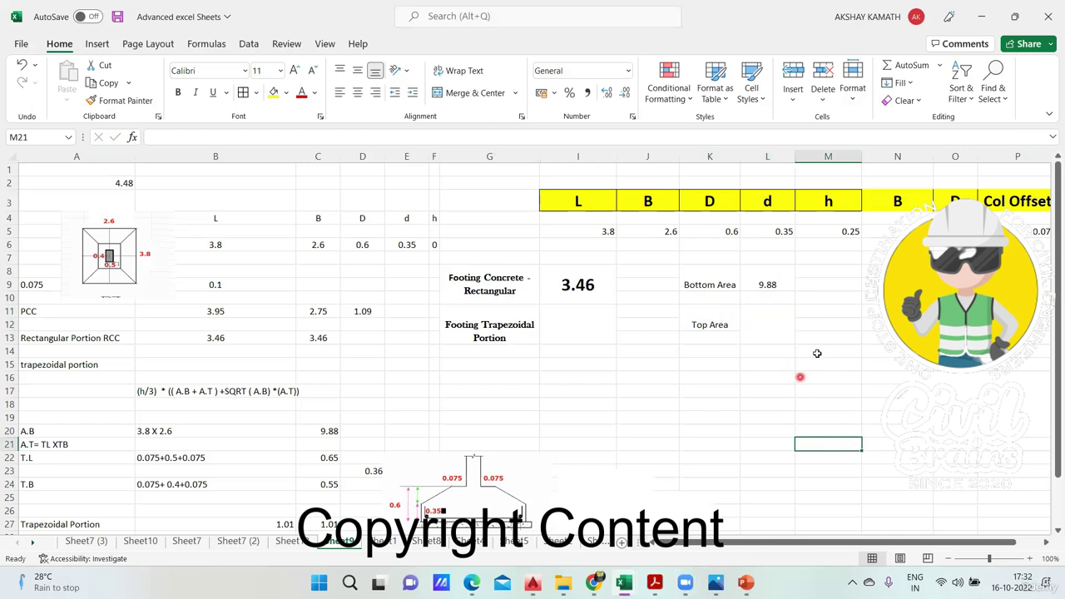
Try to build the top area formula in L11, starting with an opening bracket and the column offset in P5.
scroll(302, 388, "down", 2)
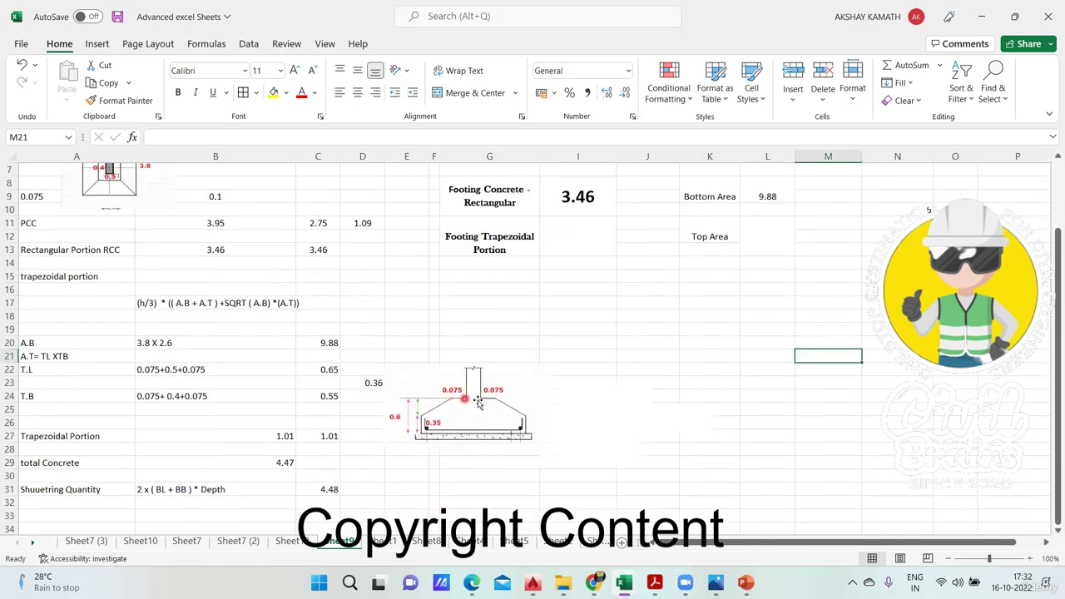
scroll(813, 409, "up", 2)
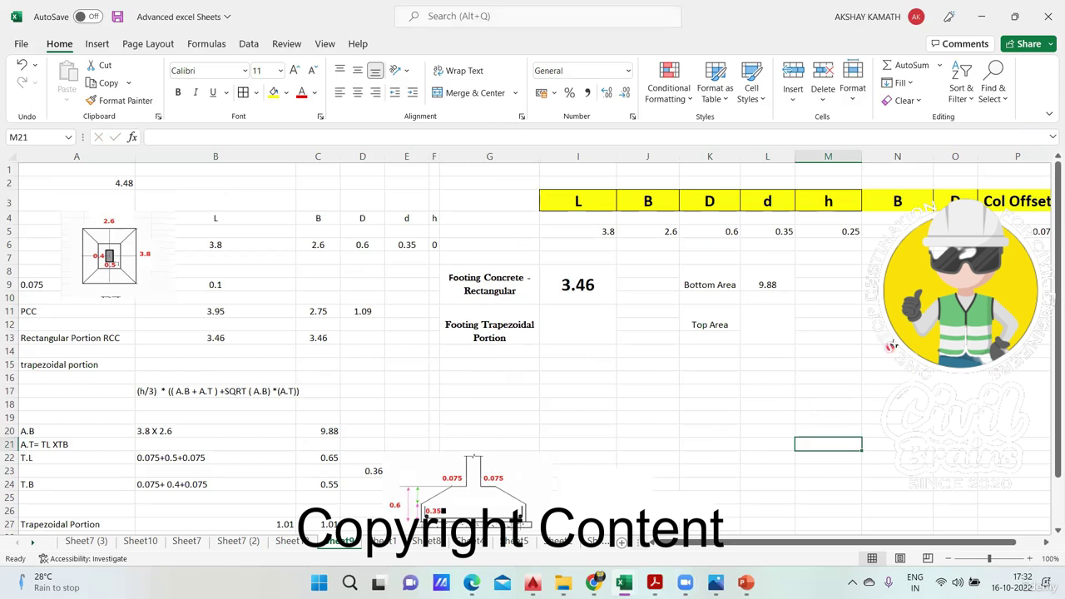
left_click(766, 323)
type("=")
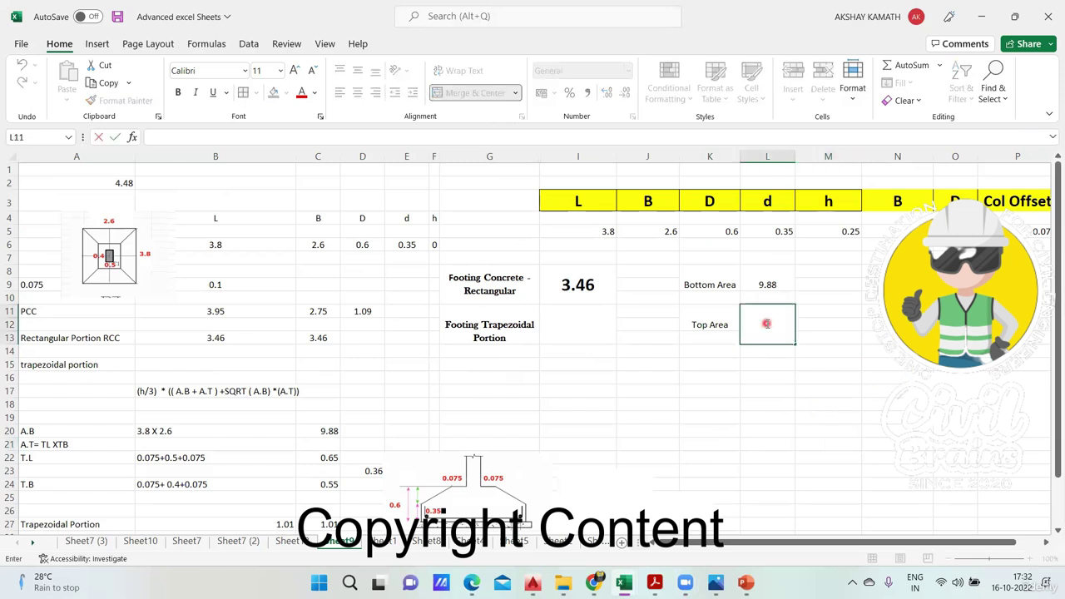
type("(")
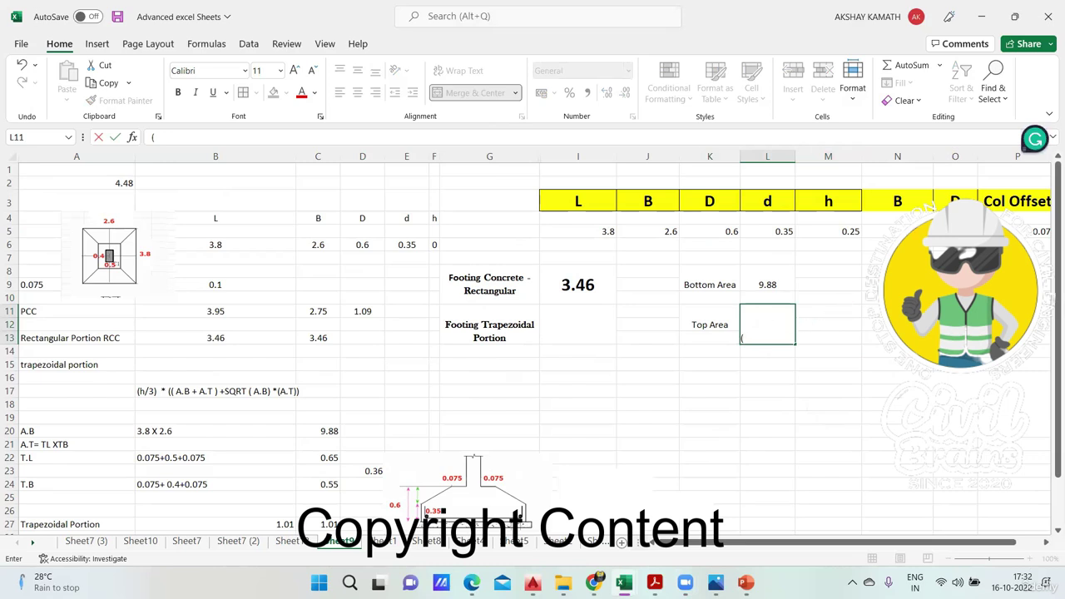
left_click(1028, 231)
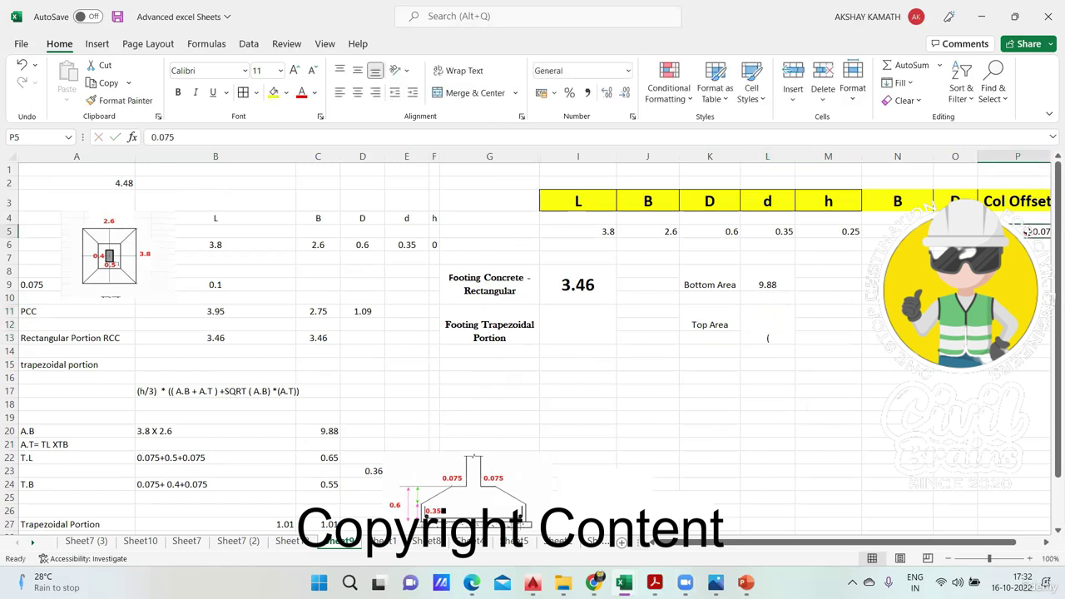
scroll(1029, 232, "right", 1)
type("+")
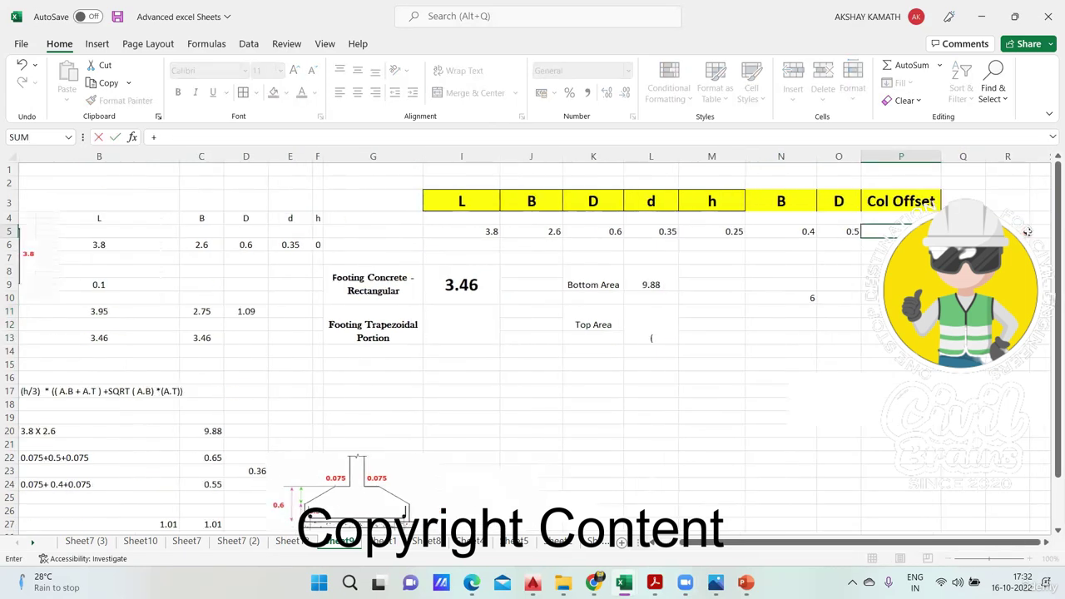
left_click(759, 343)
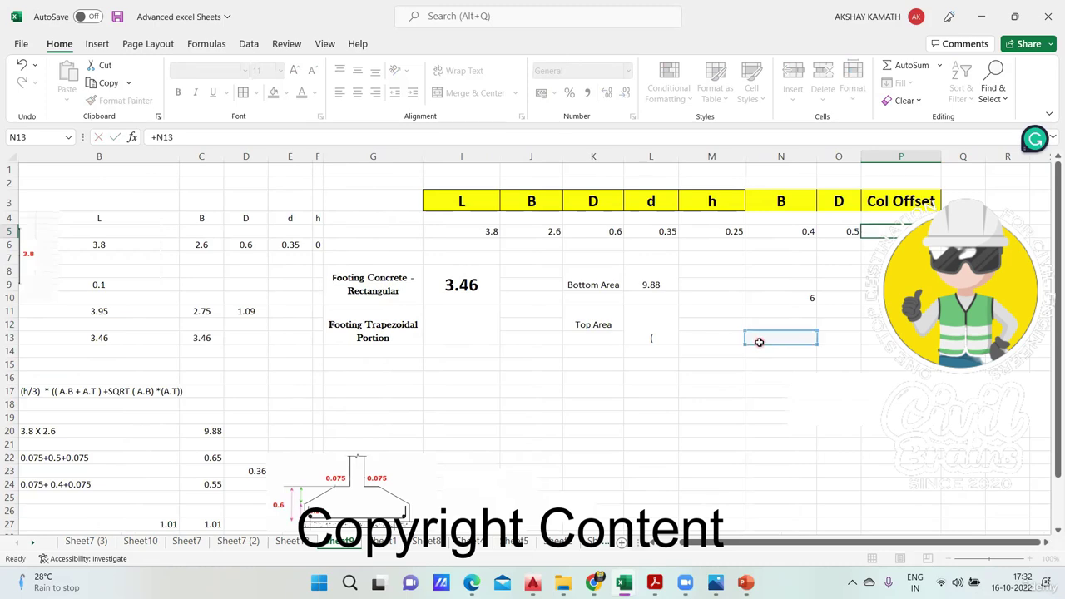
key("Escape")
left_click(804, 296)
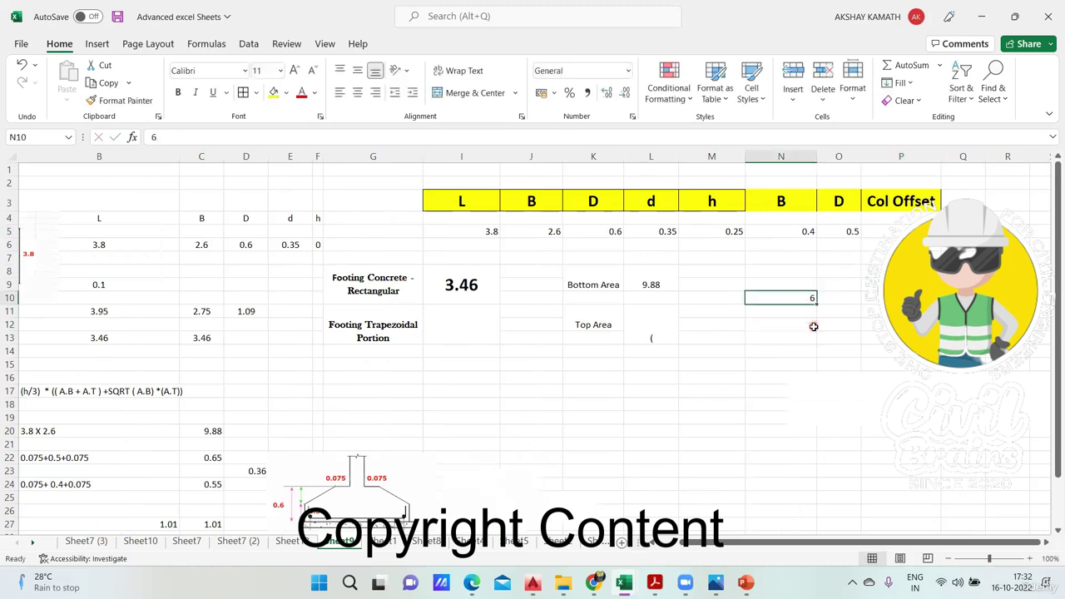
key("F12")
key("Escape")
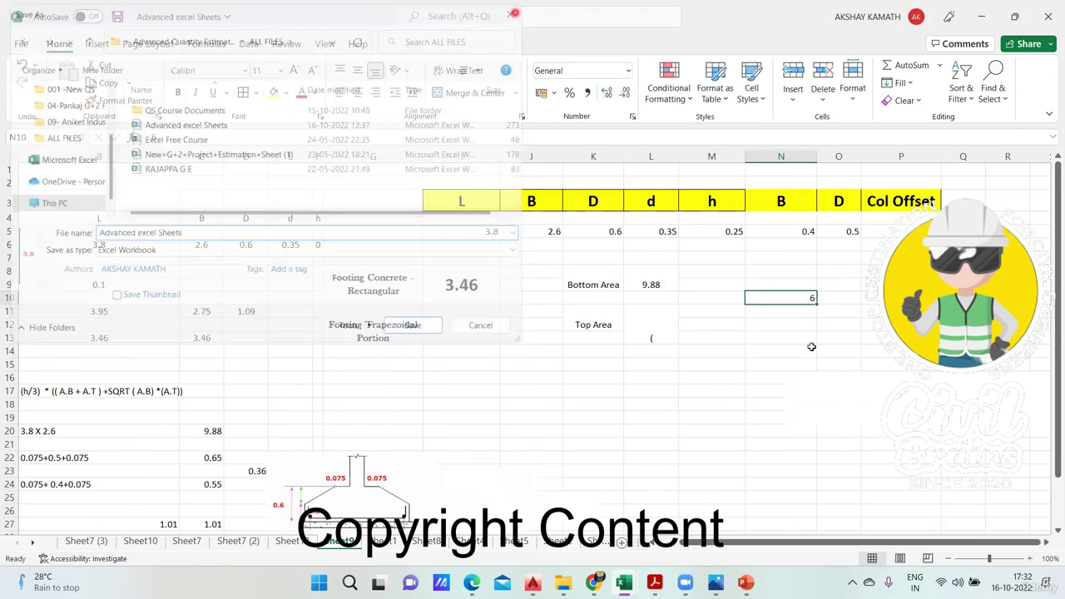
Clear the stray opening bracket from cell L11 beside the Top Area label.
left_click(845, 392)
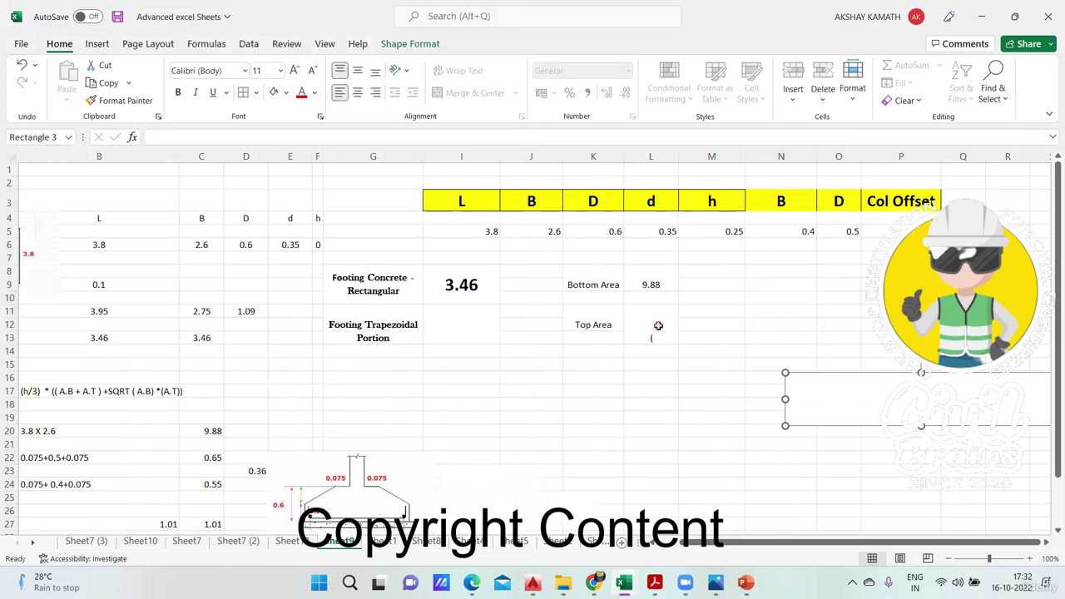
left_click(658, 332)
double_click(664, 338)
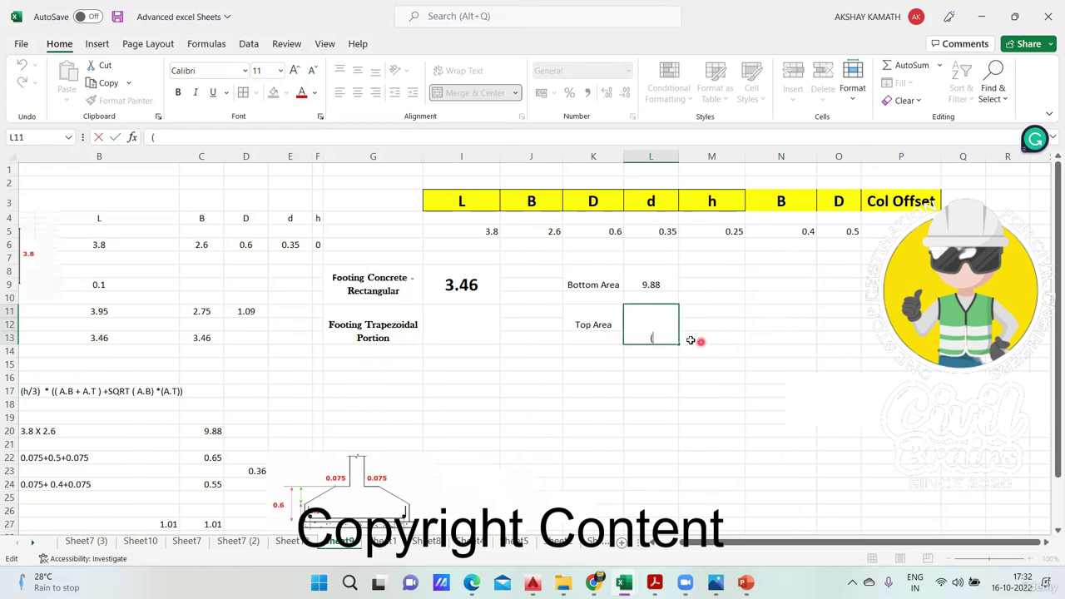
left_click(714, 351)
left_click(654, 333)
key("BackSpace")
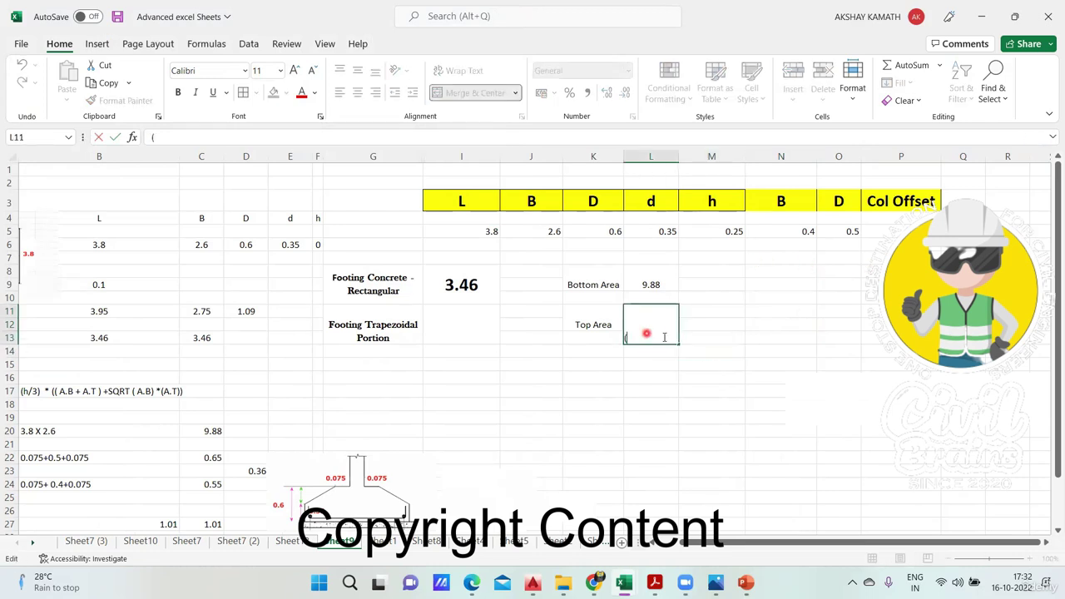
left_click(690, 388)
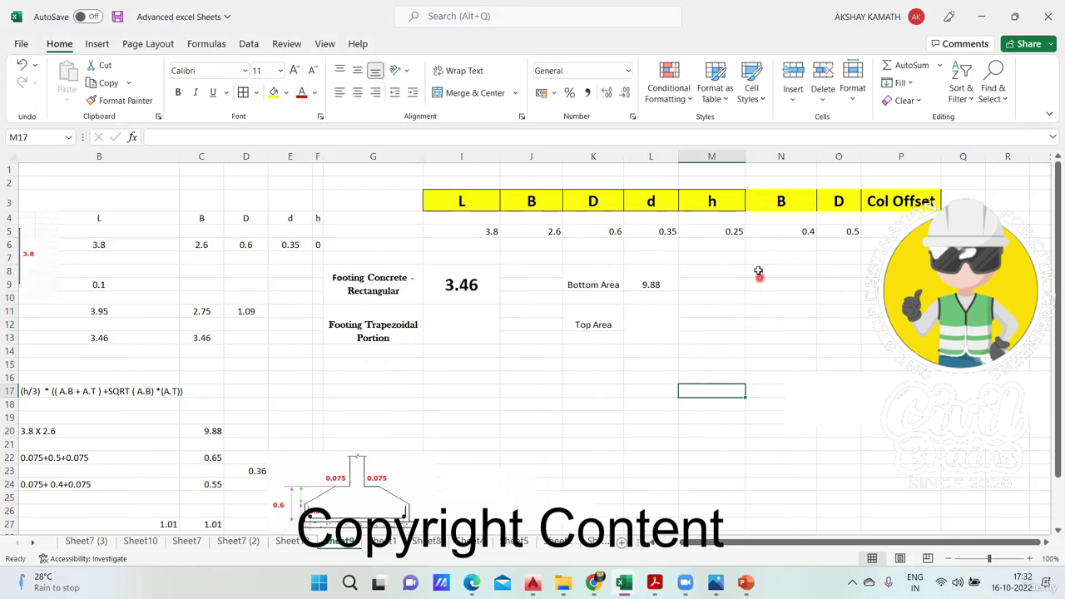
Merge and center cells N8 to N9, and cells N10 to N11.
left_click_drag(762, 274, 777, 282)
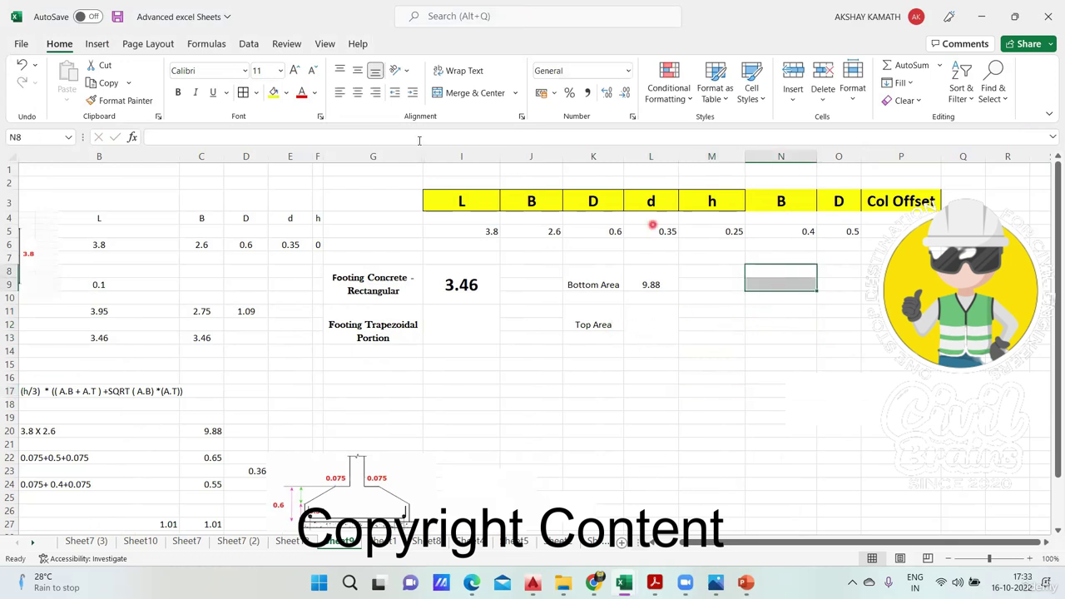
left_click(466, 92)
left_click(765, 321)
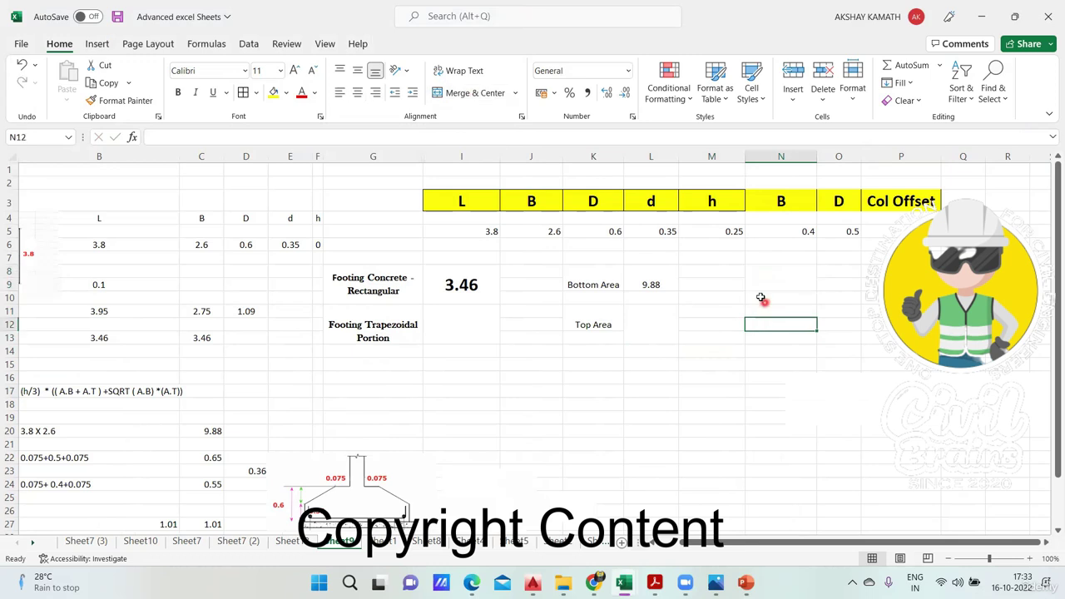
left_click_drag(764, 297, 771, 312)
left_click(470, 92)
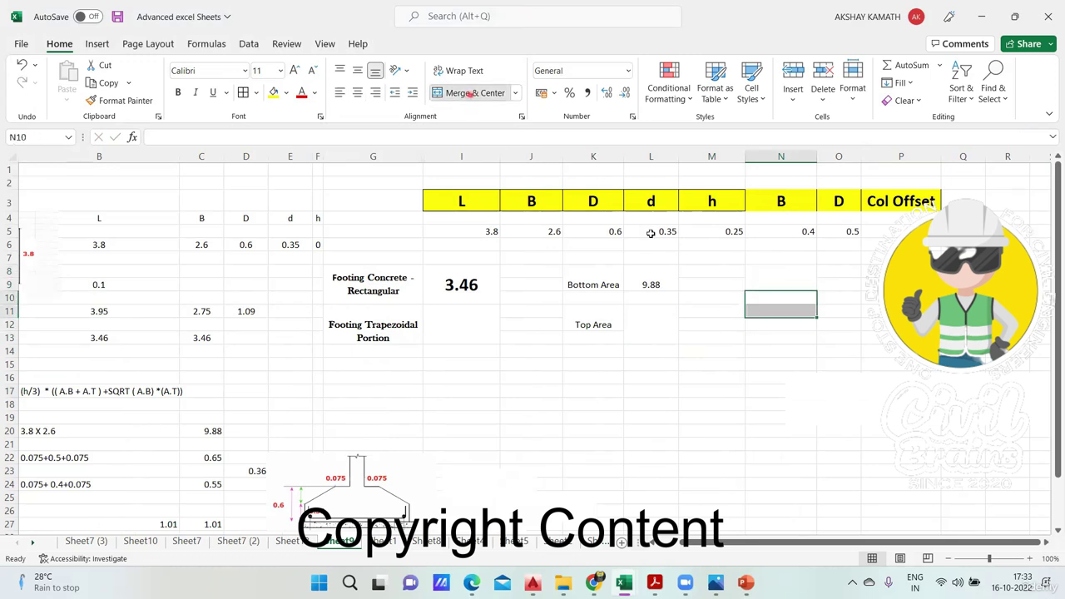
Enter the labels "Top Length Side" in N8 and "Top Breadth Side" in N10.
double_click(763, 268)
type("Top")
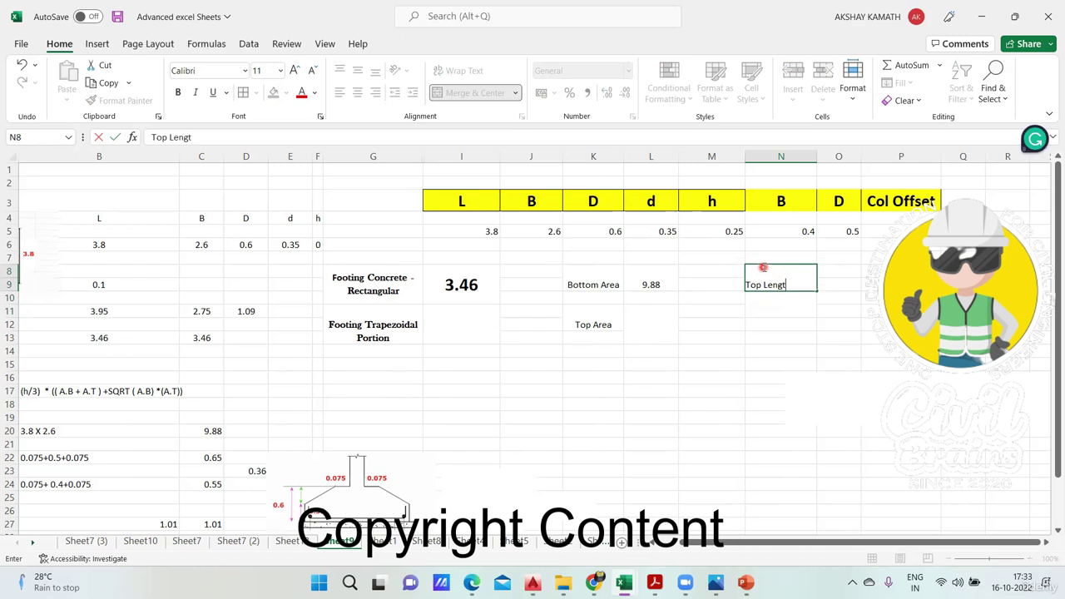
type(" Length Side")
left_click(793, 376)
double_click(786, 301)
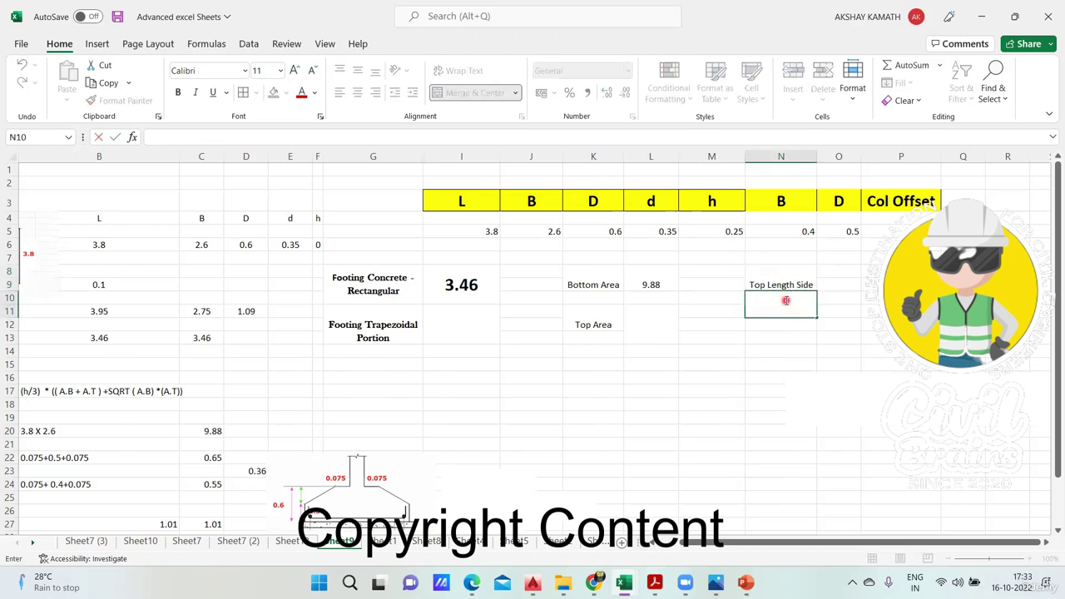
type("Top Brea")
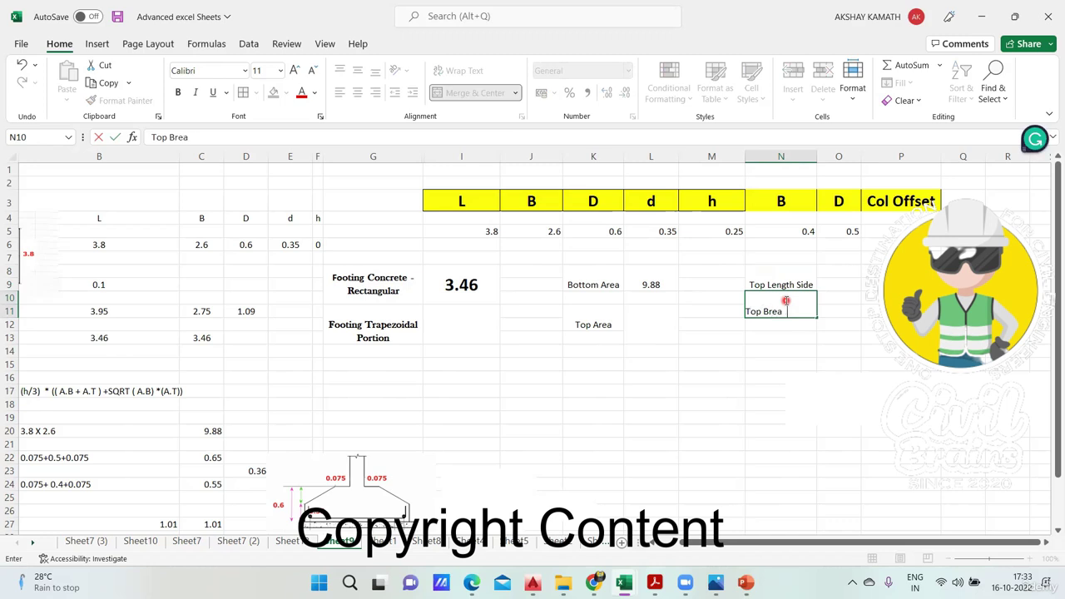
type("dth Side")
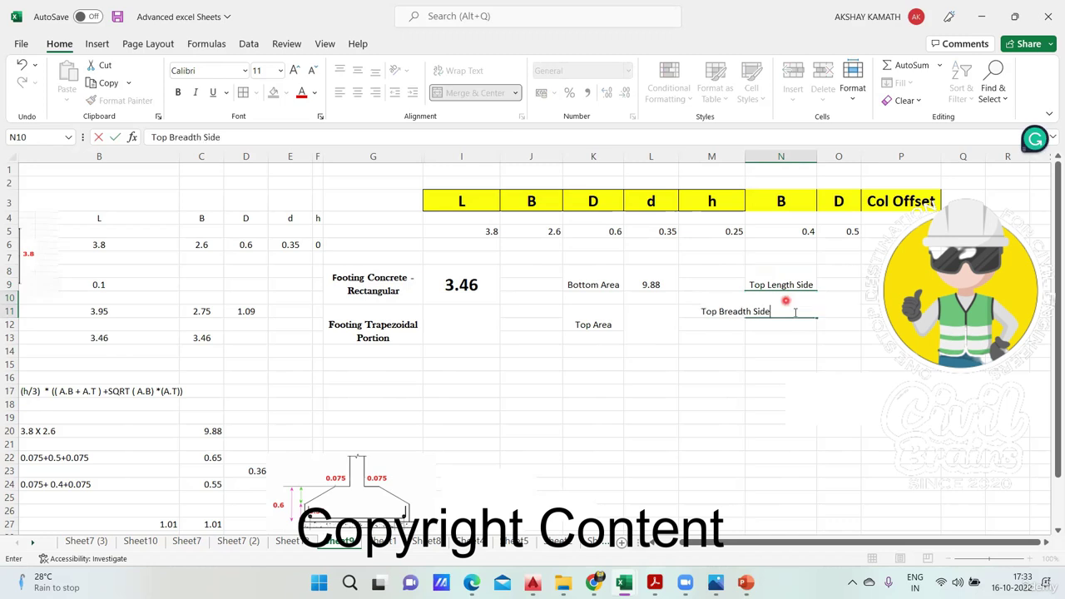
left_click(810, 375)
Merge and center the cell pairs O8 to O9 and O10 to O11 beside the top side labels.
left_click_drag(838, 278, 839, 298)
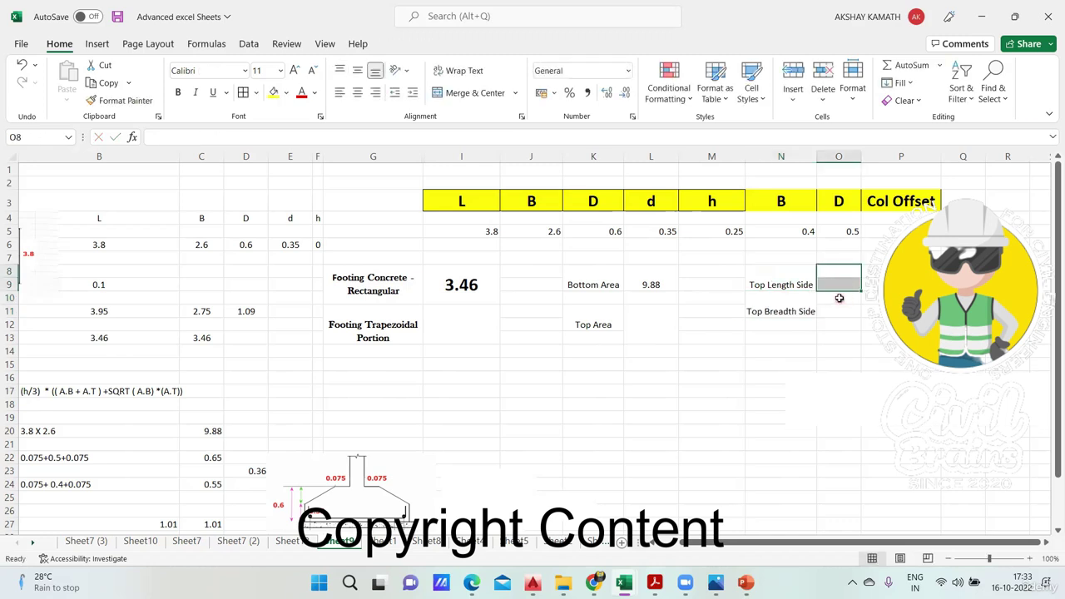
left_click(470, 92)
left_click(881, 391)
Calculate the top length side in O8 with =P5+N5+P5 and compare it with the manual calculation in C24.
double_click(835, 274)
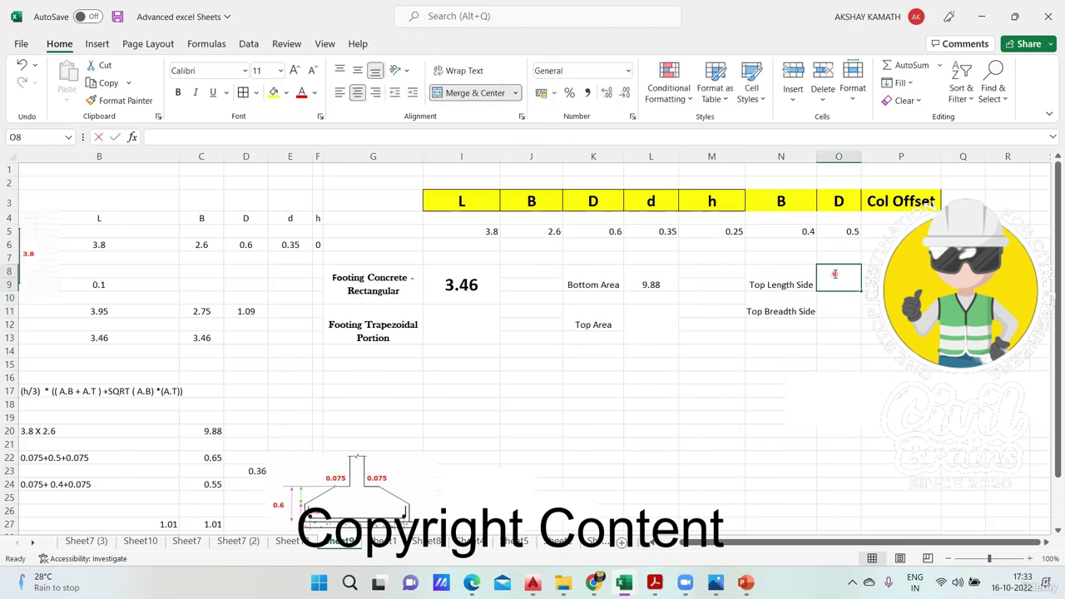
type("=")
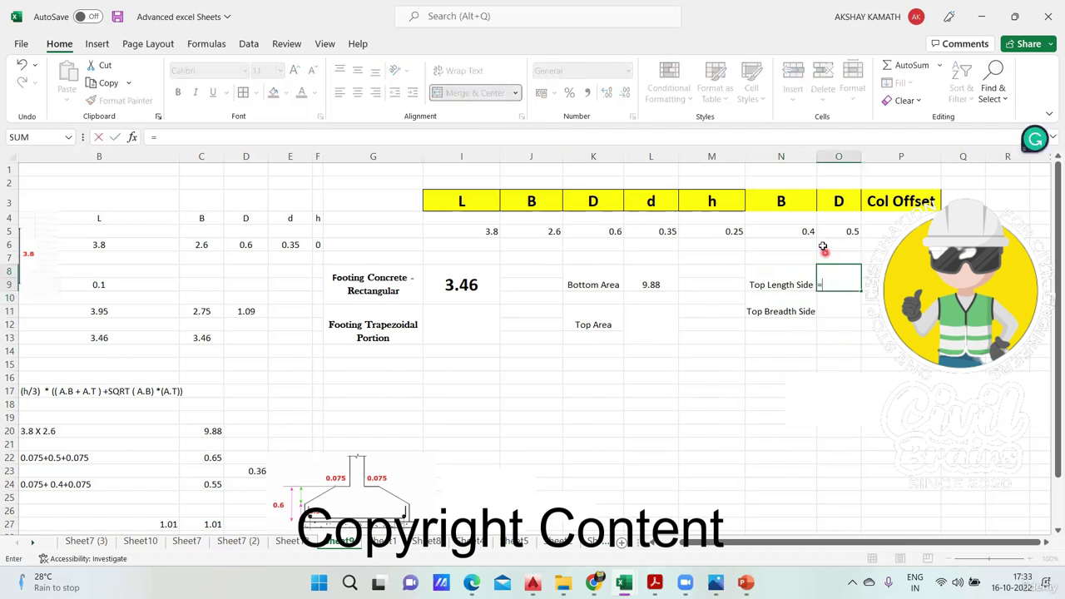
left_click(900, 232)
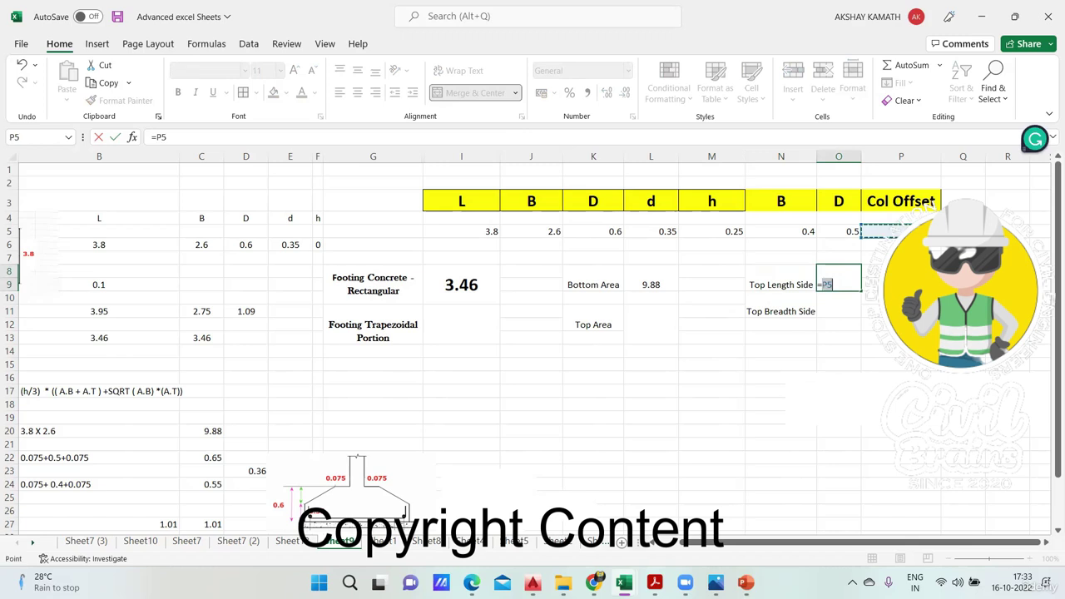
type("+")
left_click(804, 232)
type("+")
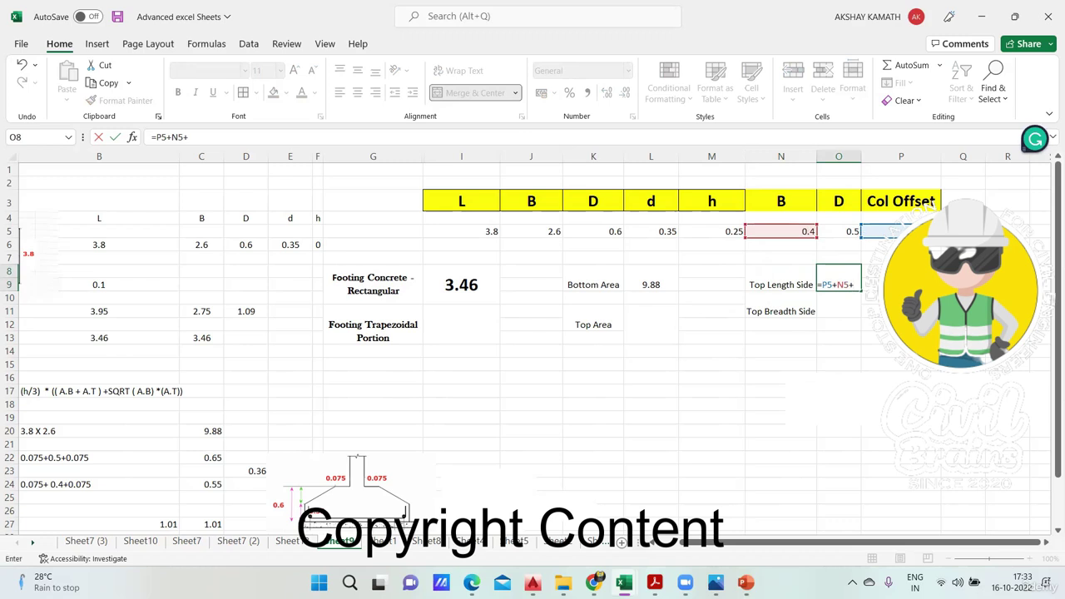
left_click(882, 231)
key("Return")
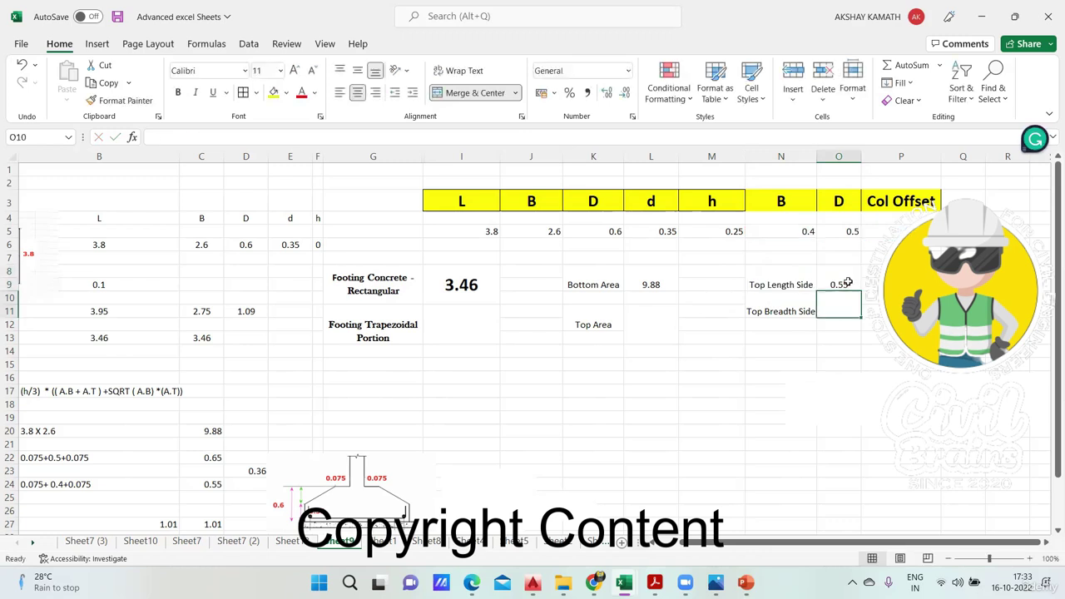
left_click(847, 279)
scroll(846, 280, "down", 1)
scroll(847, 279, "down", 3)
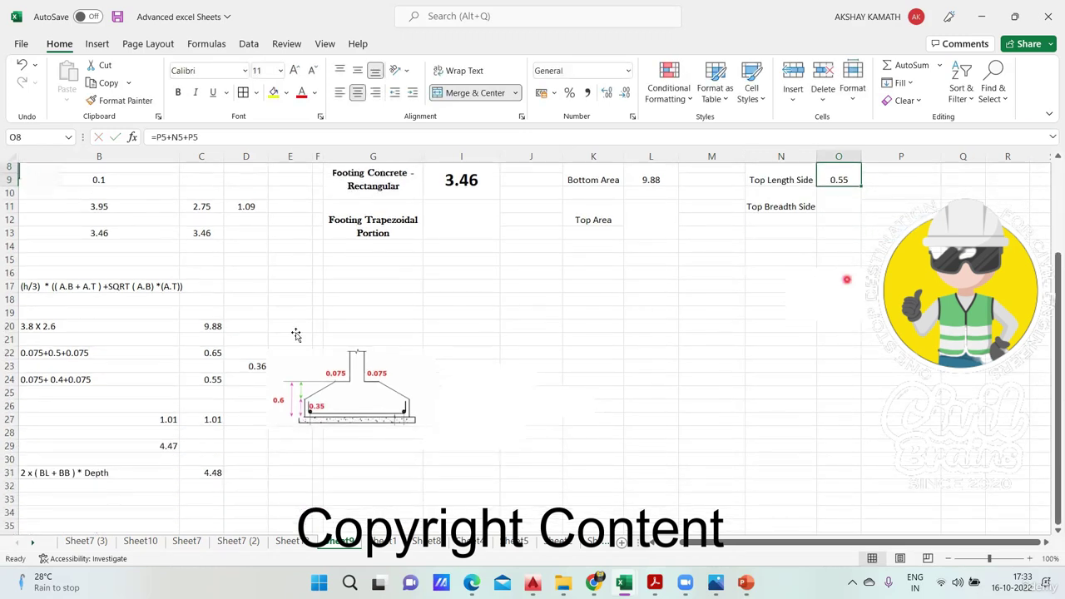
left_click(208, 356)
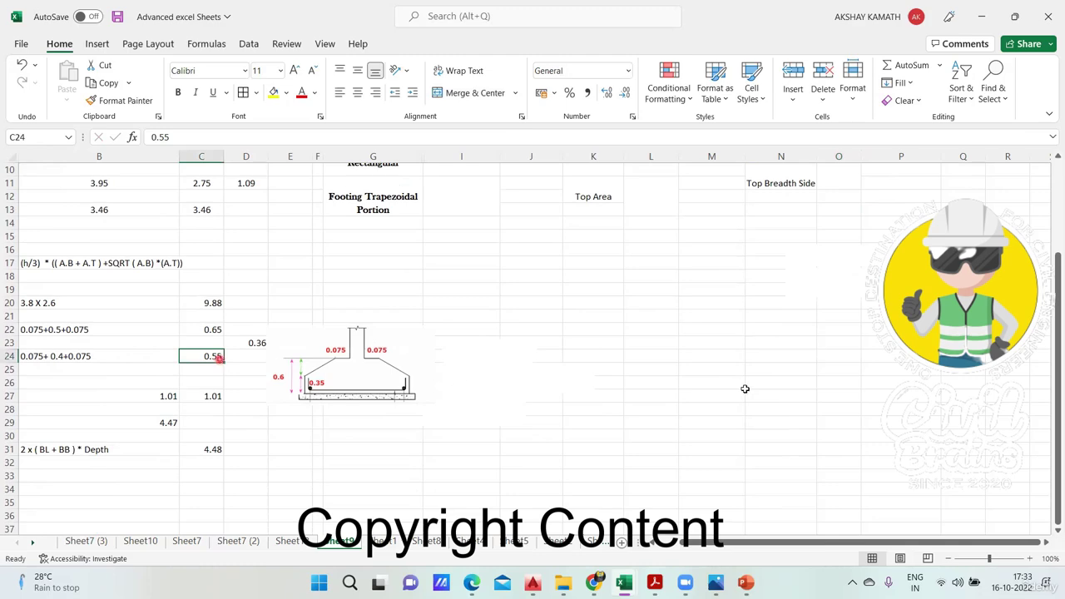
Calculate the top breadth side in O10 with =P5+O5+P5 and compare it with the manual calculation below.
scroll(787, 385, "up", 3)
double_click(846, 308)
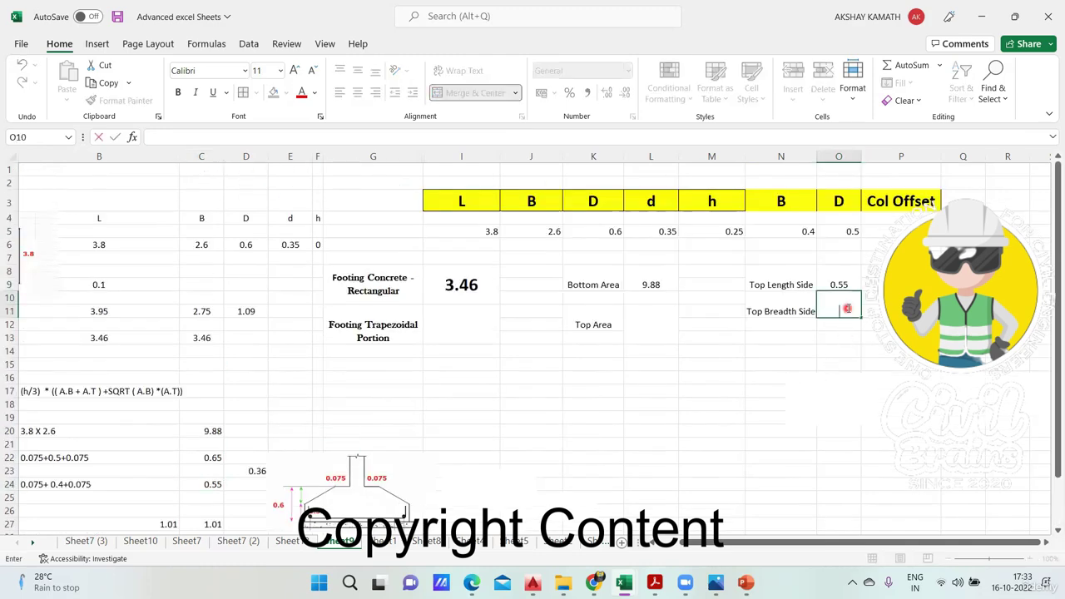
type("=")
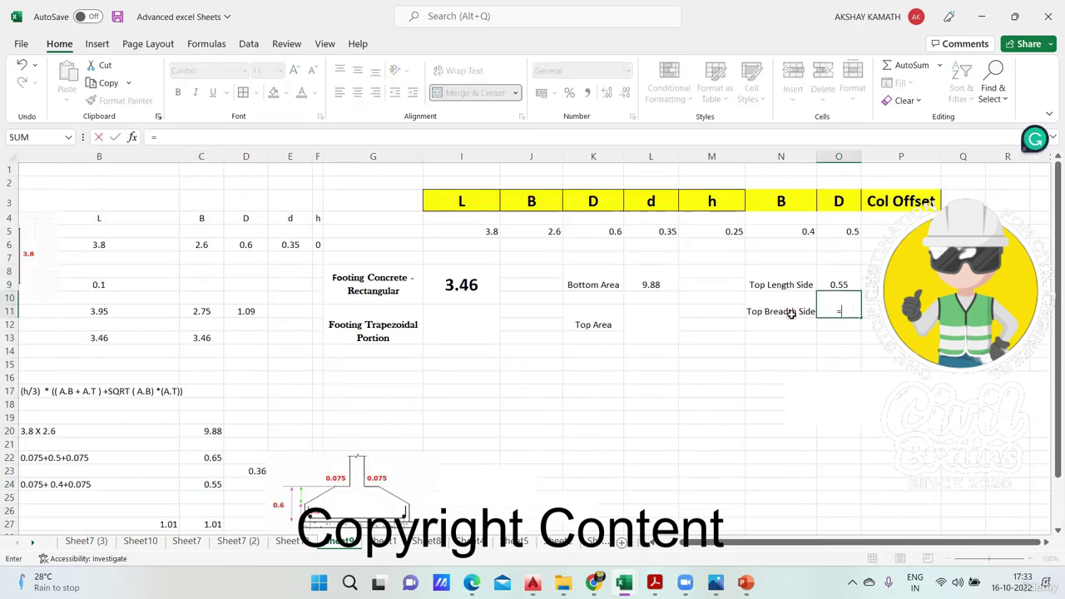
left_click(886, 231)
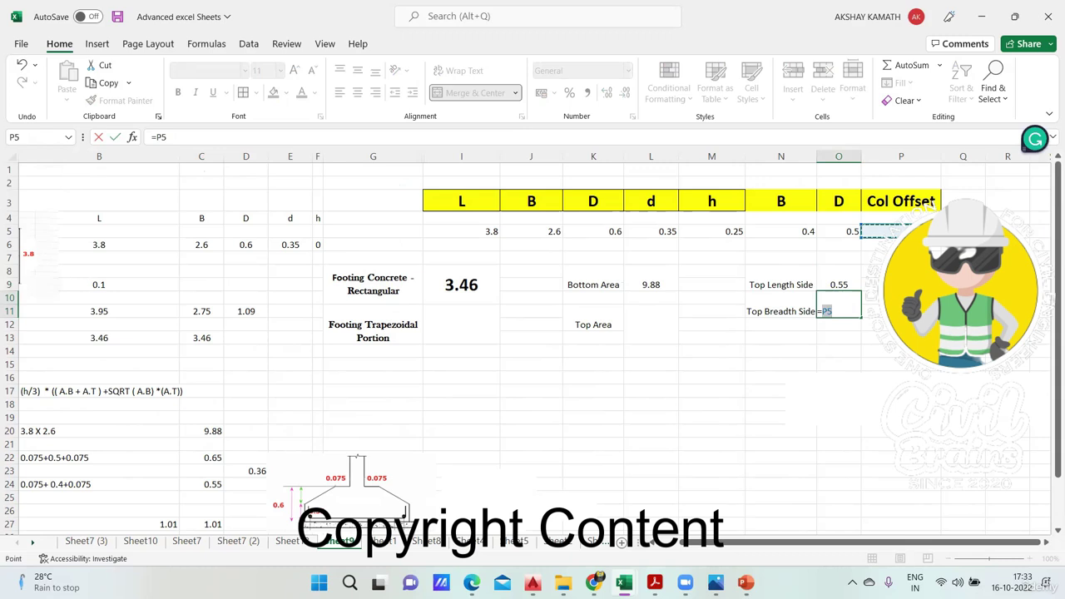
type("+")
left_click(852, 232)
type("+")
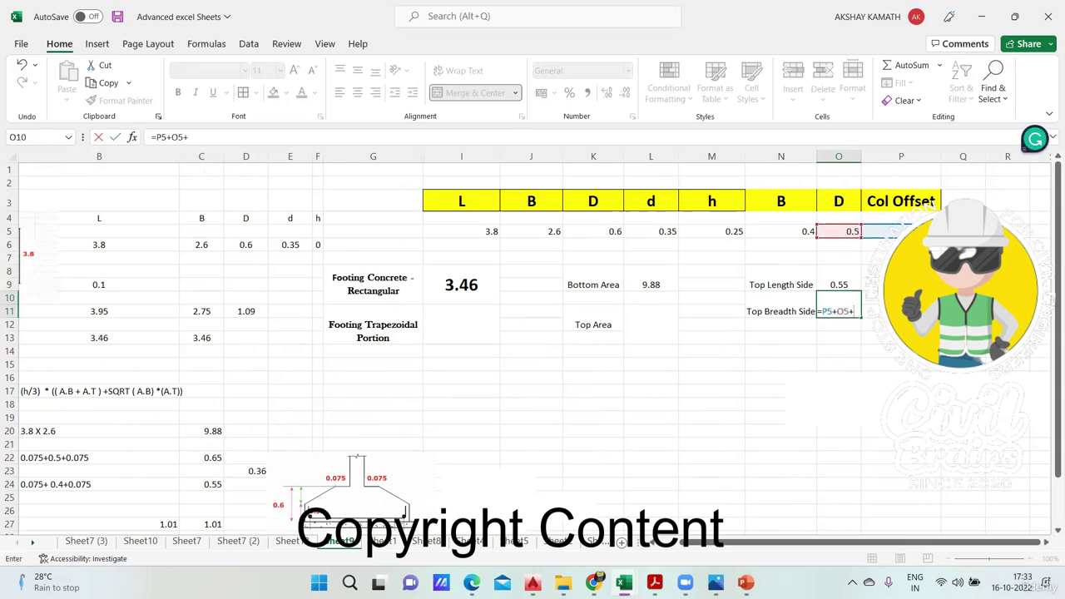
left_click(883, 231)
key("Return")
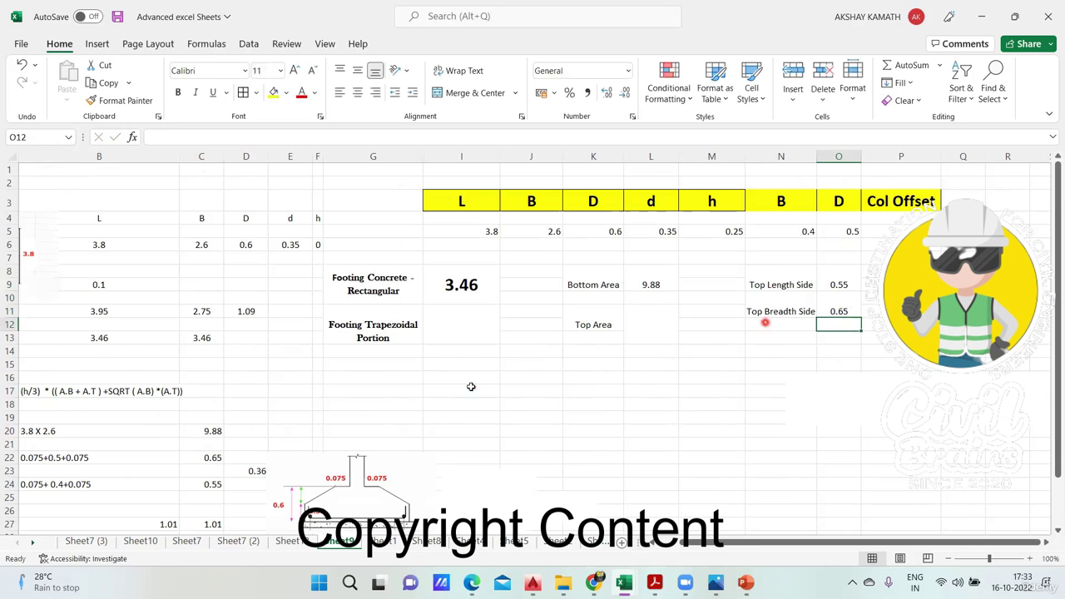
scroll(471, 388, "down", 2)
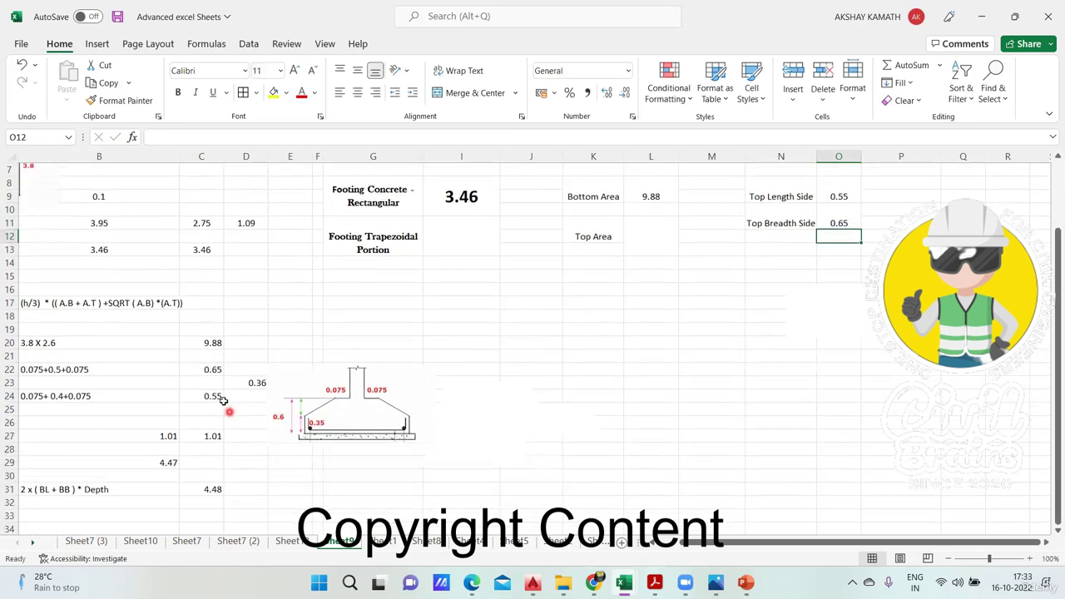
Calculate the top area in L11 by multiplying the two top sides with =O8*O10.
scroll(674, 428, "up", 2)
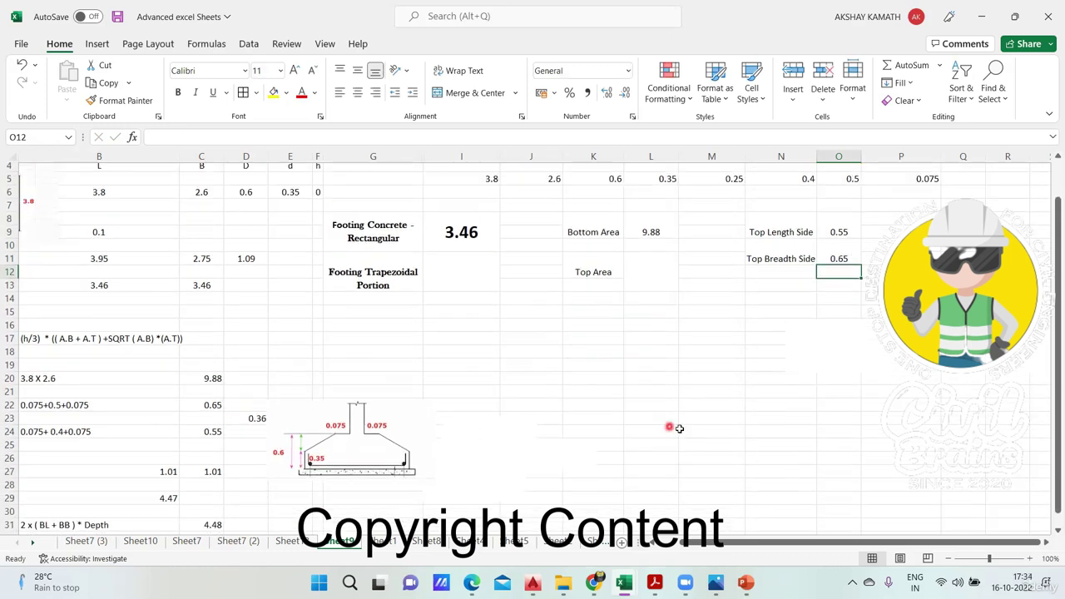
left_click(650, 322)
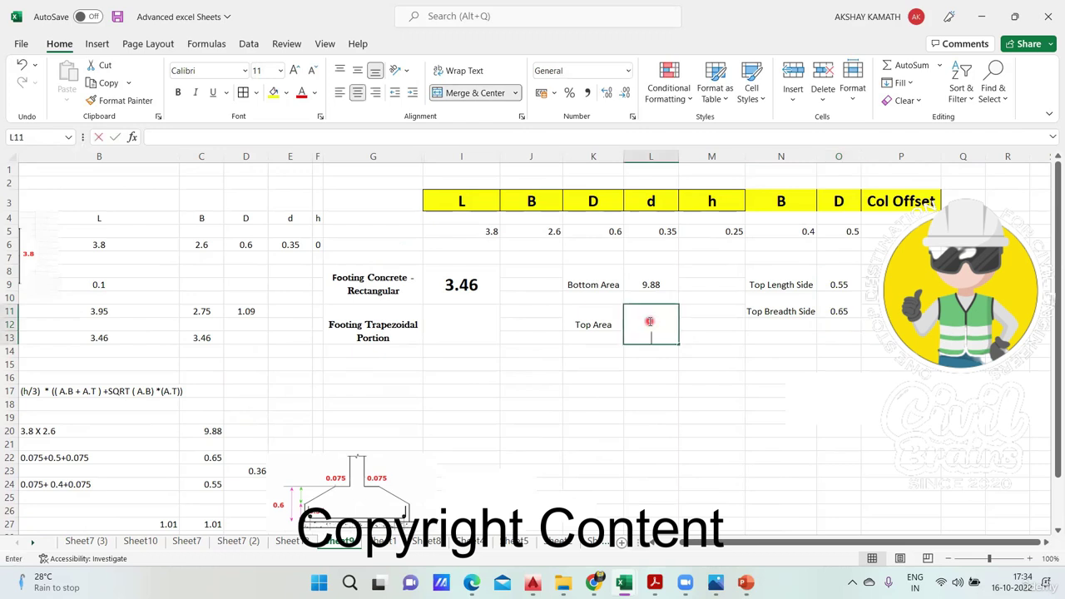
double_click(650, 322)
type("=")
left_click(848, 285)
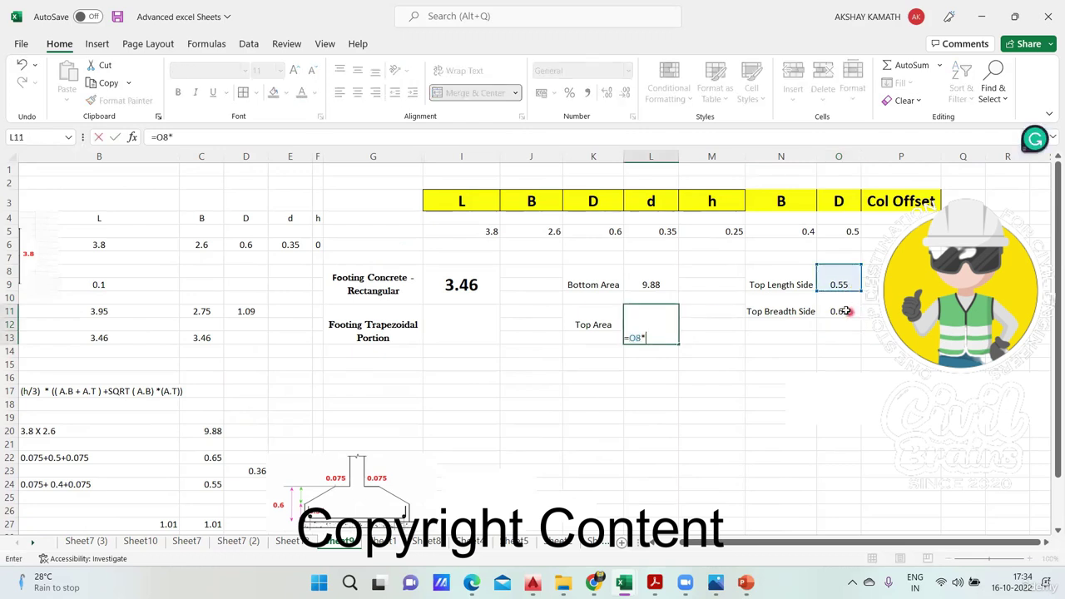
type("*")
left_click(843, 312)
key("Return")
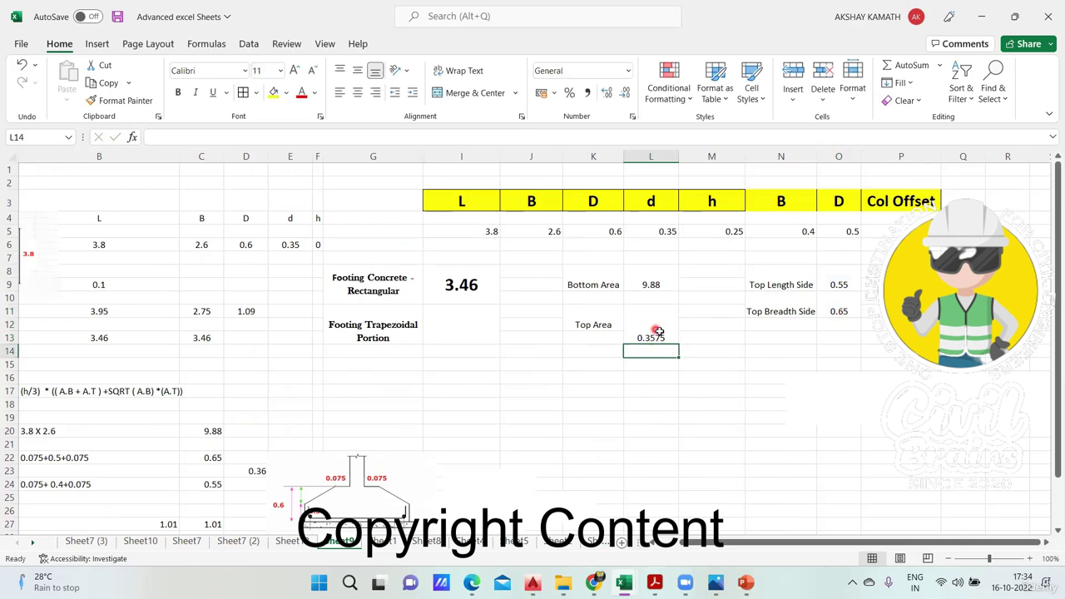
Reduce the top area value in L11 to two decimal places and compare it with the manual calculation.
left_click(661, 337)
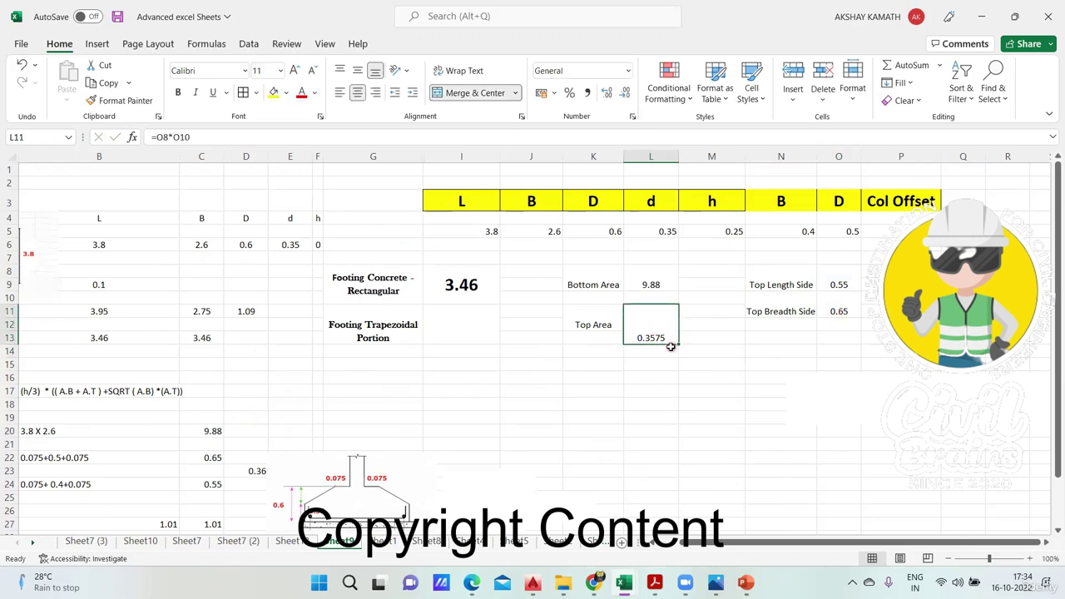
left_click(628, 94)
left_click(628, 94)
left_click(708, 352)
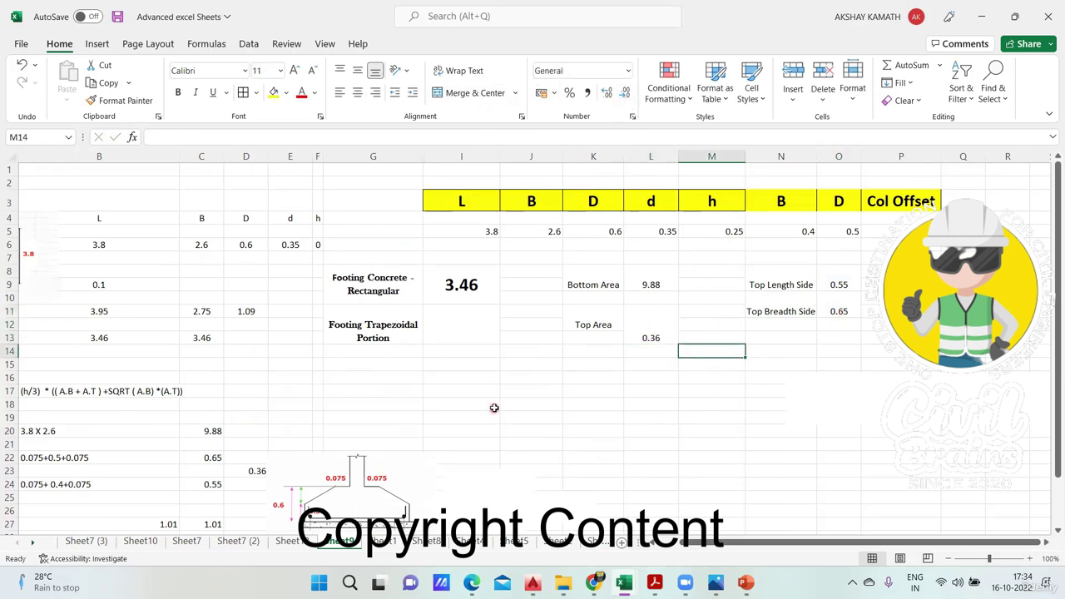
scroll(603, 297, "down", 1)
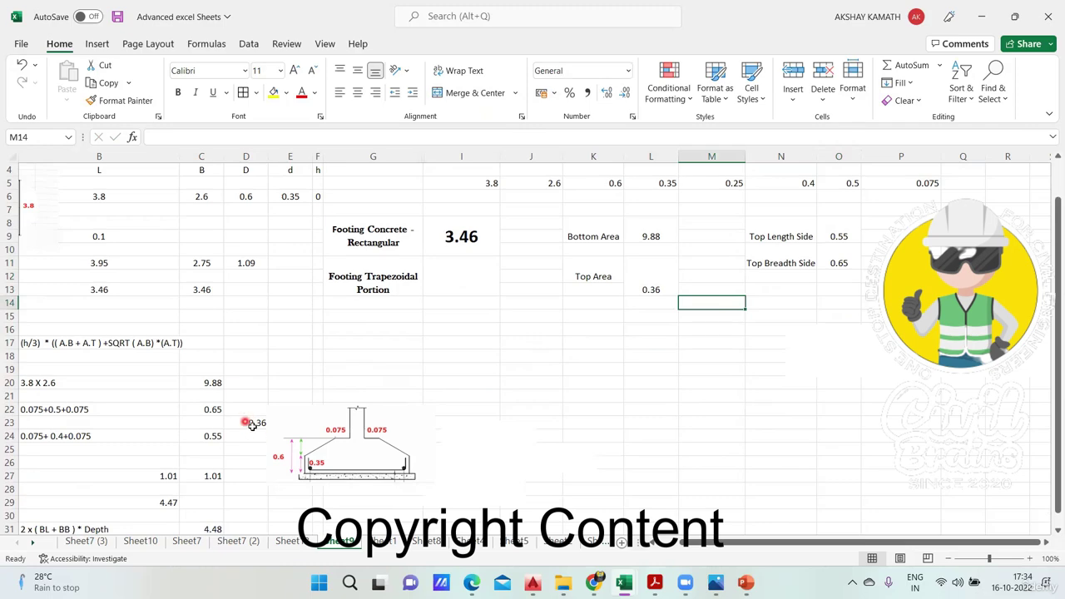
Align the bottom area and top area values in L8 and L11 vertically to the middle.
scroll(587, 398, "up", 1)
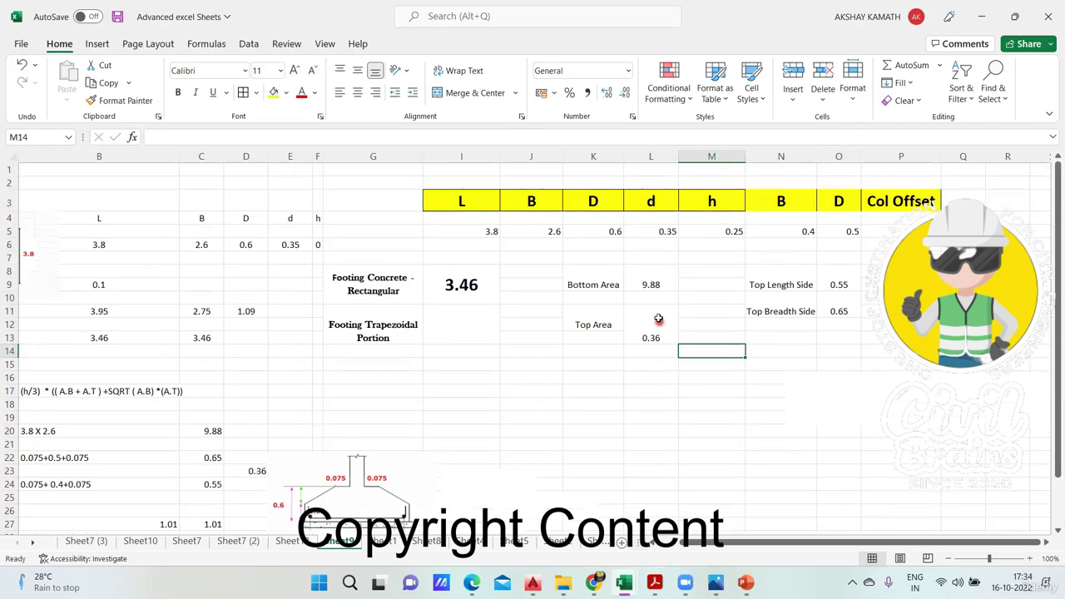
left_click(659, 324)
left_click(663, 284, "ctrl")
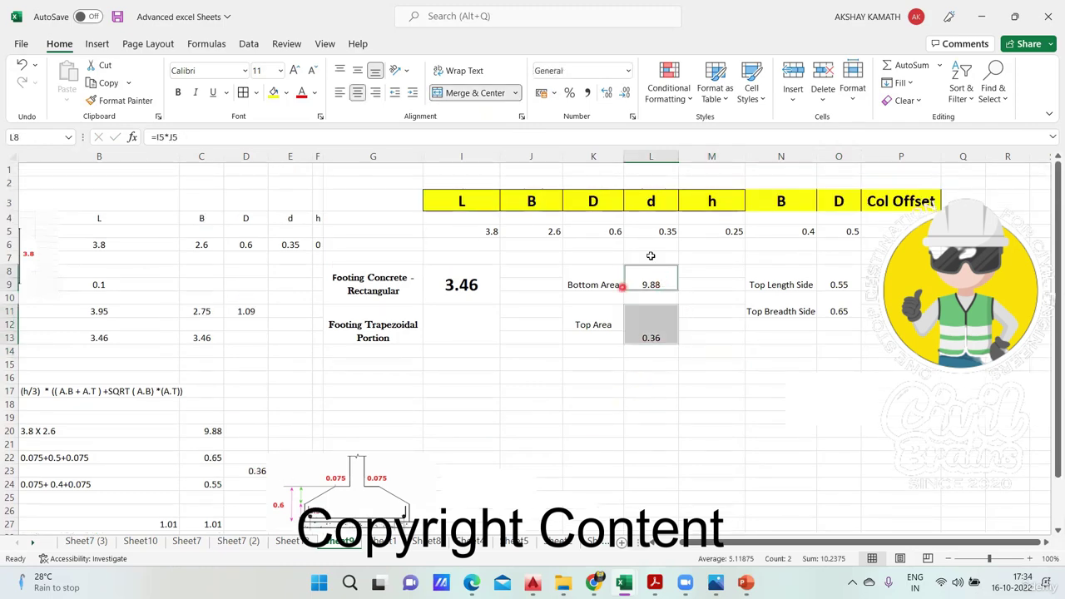
left_click(359, 71)
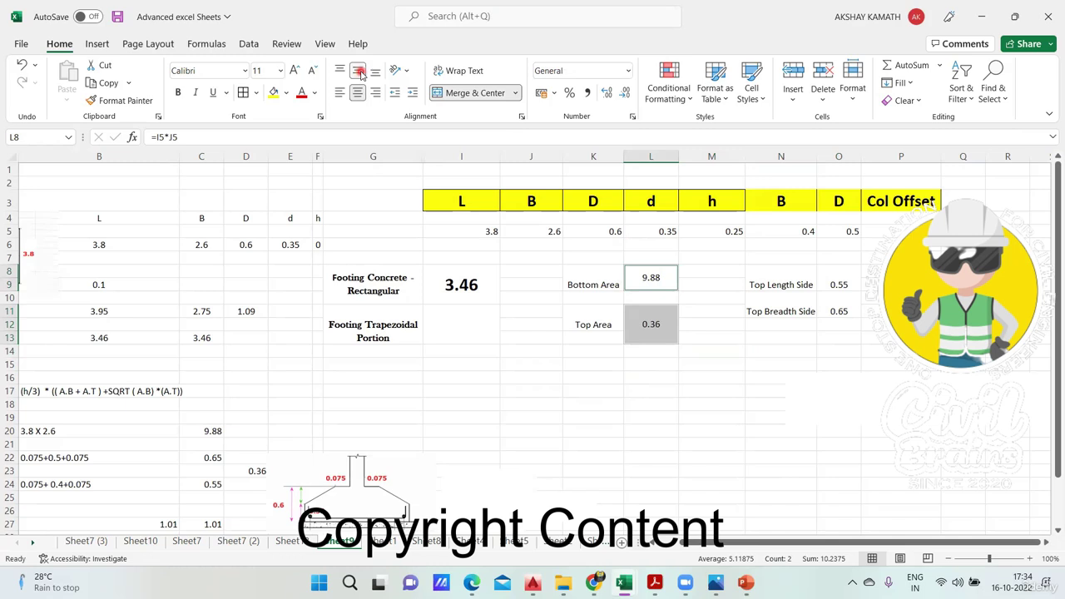
Make the bottom area and top area values in L8 and L11 bold with font size 14.
left_click(178, 93)
left_click(294, 70)
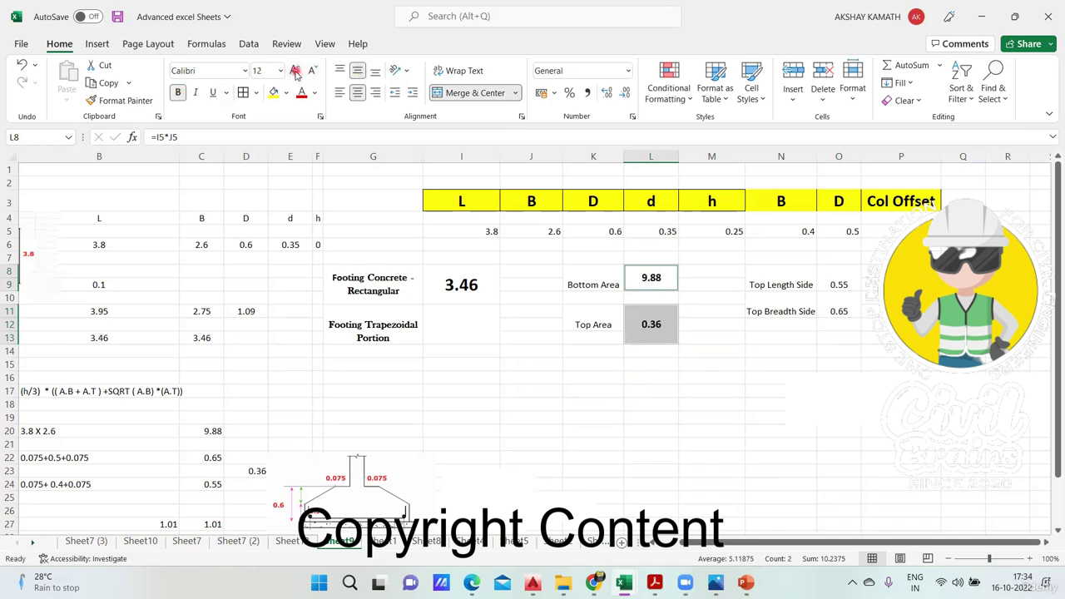
left_click(294, 69)
left_click_drag(601, 283, 646, 308)
left_click(630, 376)
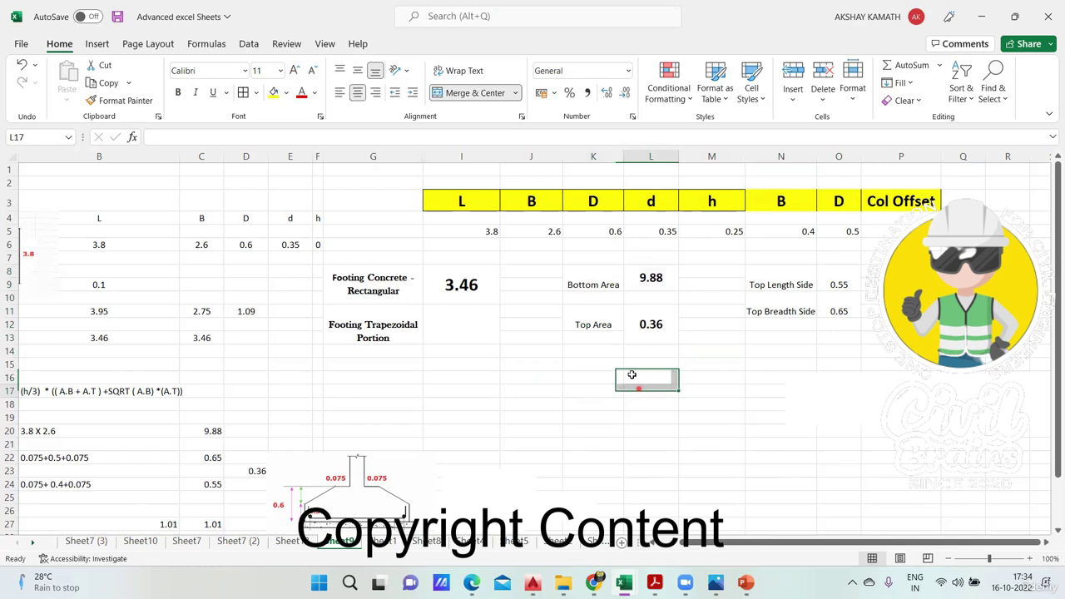
Merge and centre the Bottom Area label and its value over rows 8 to 10, with the label aligned vertically to the middle.
left_click(595, 287)
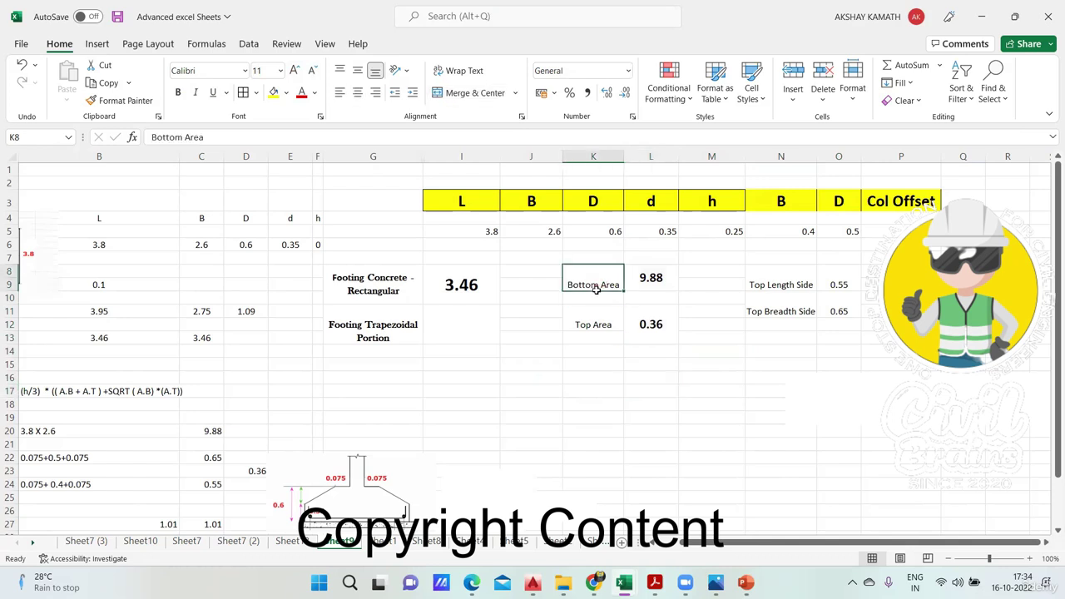
left_click(637, 288, "ctrl")
left_click(471, 94)
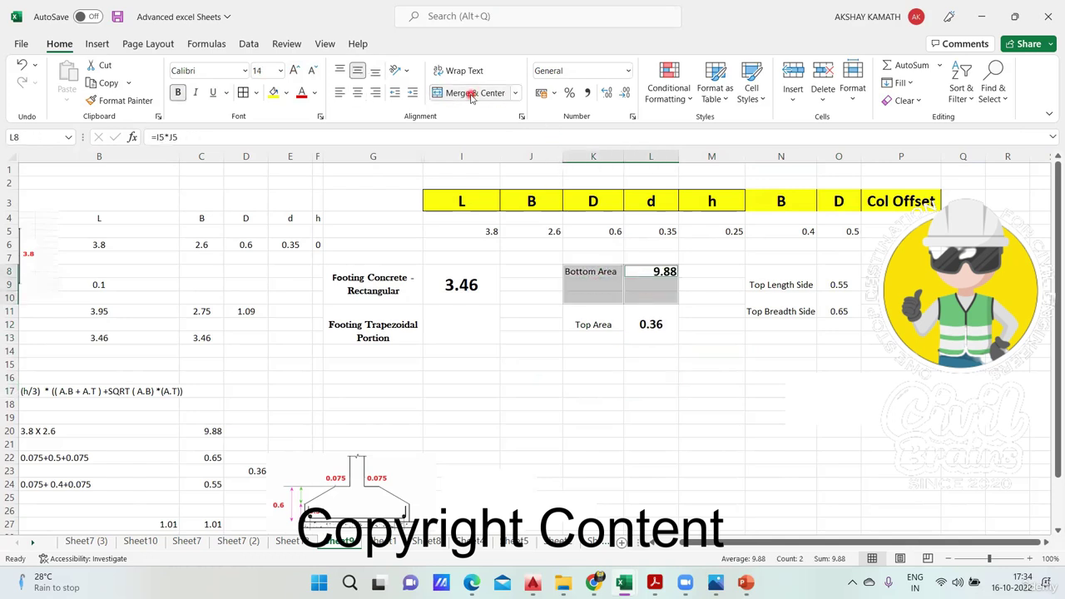
left_click(471, 94)
left_click(641, 408)
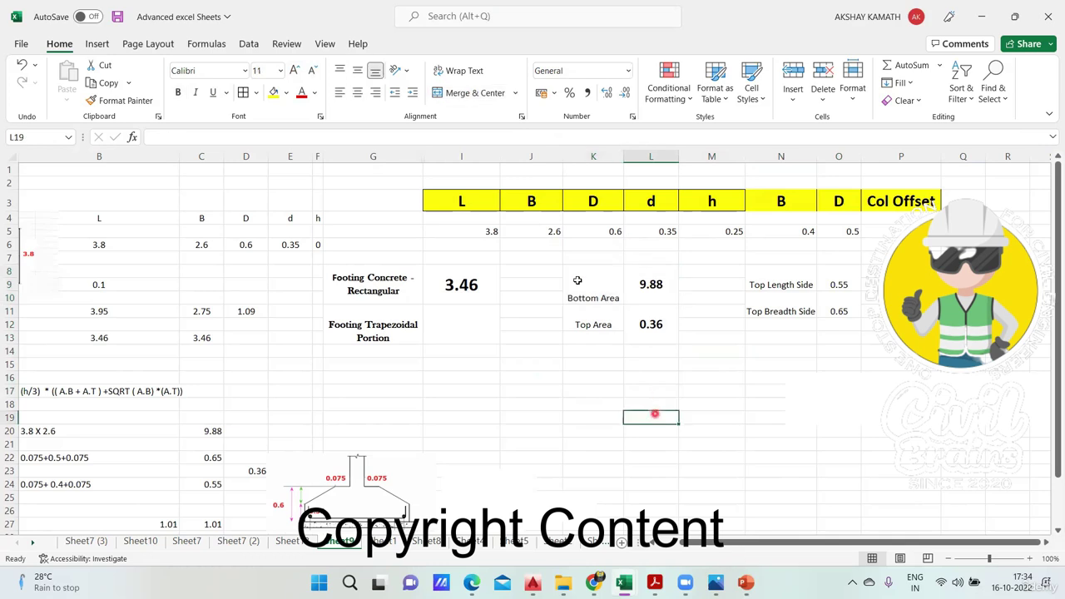
left_click_drag(583, 283, 649, 284)
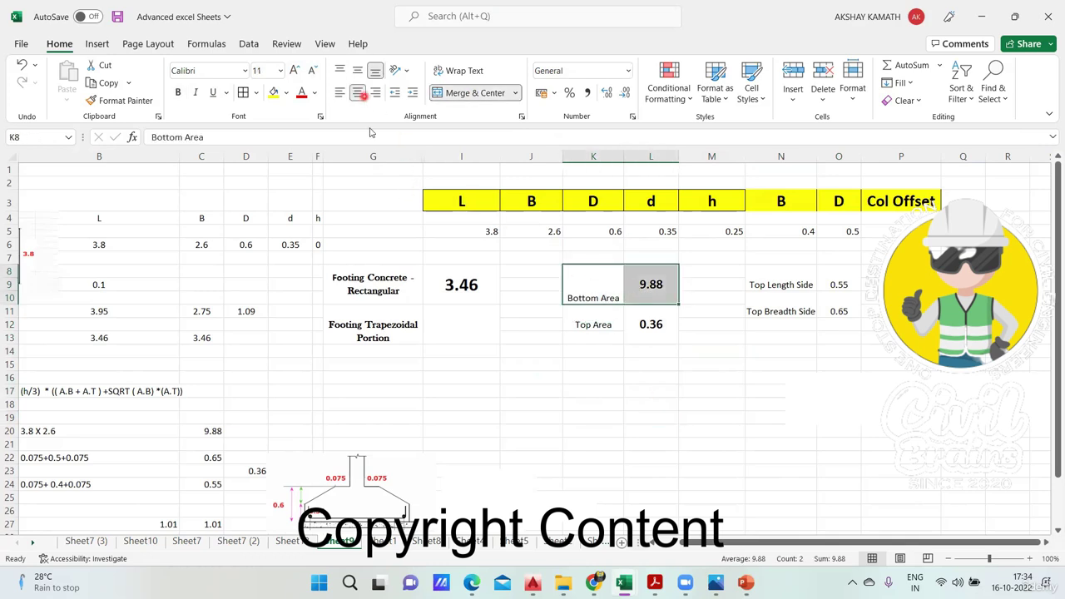
left_click(637, 388)
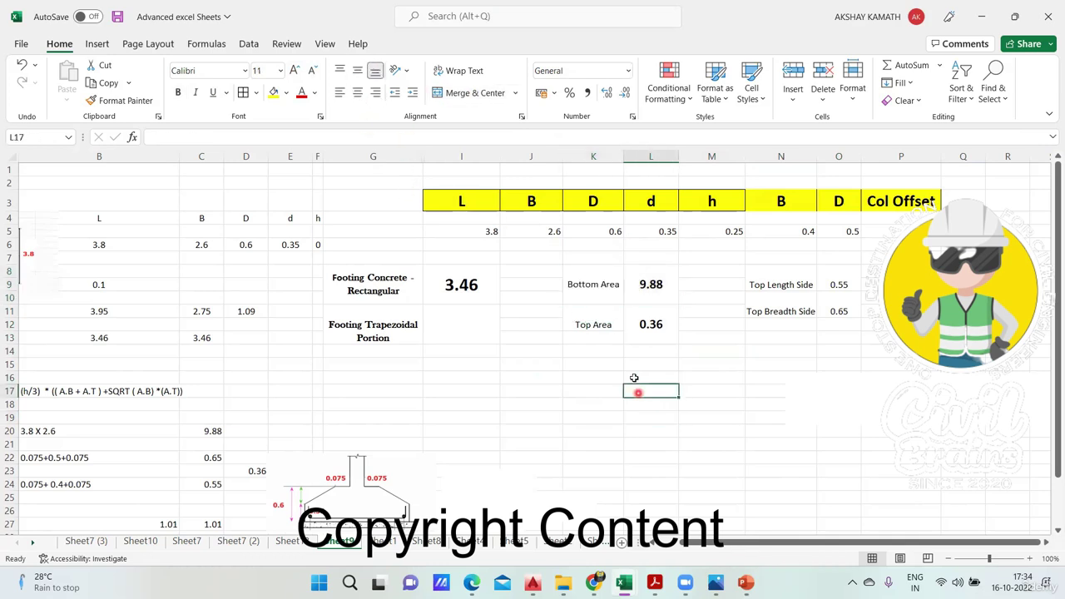
Merge and centre the Top Area label over K11:K13 and align it vertically to the middle.
left_click(586, 333)
left_click(605, 275)
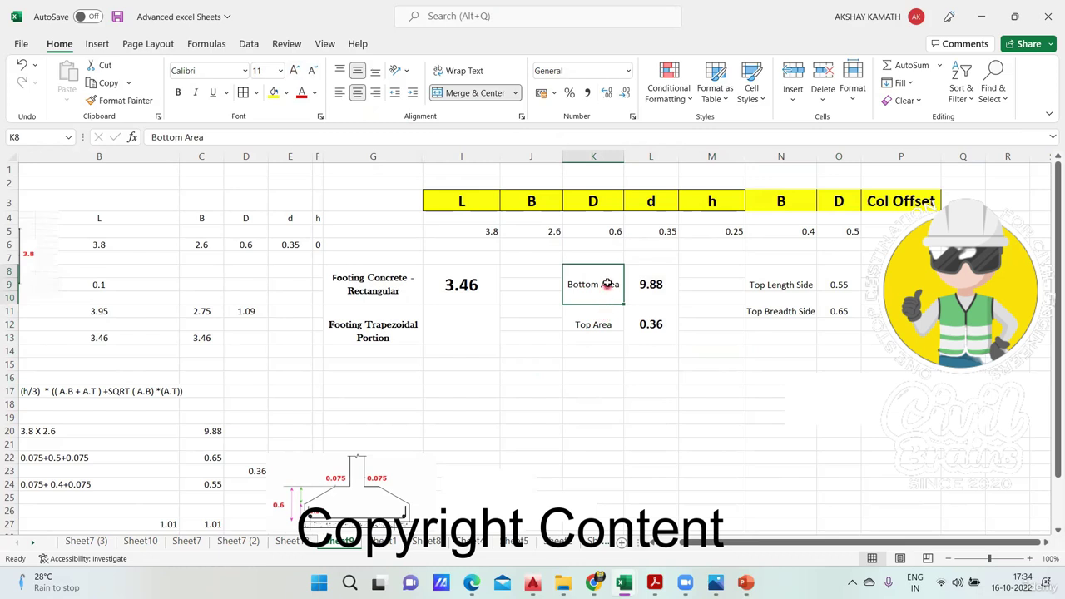
left_click_drag(608, 284, 604, 337)
left_click(642, 397)
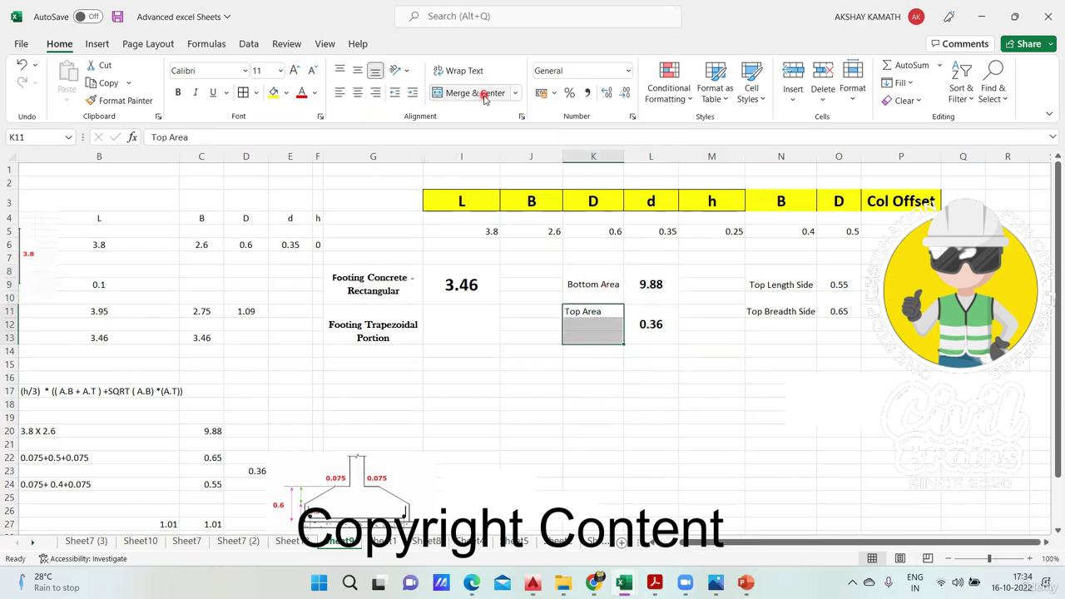
left_click(485, 96)
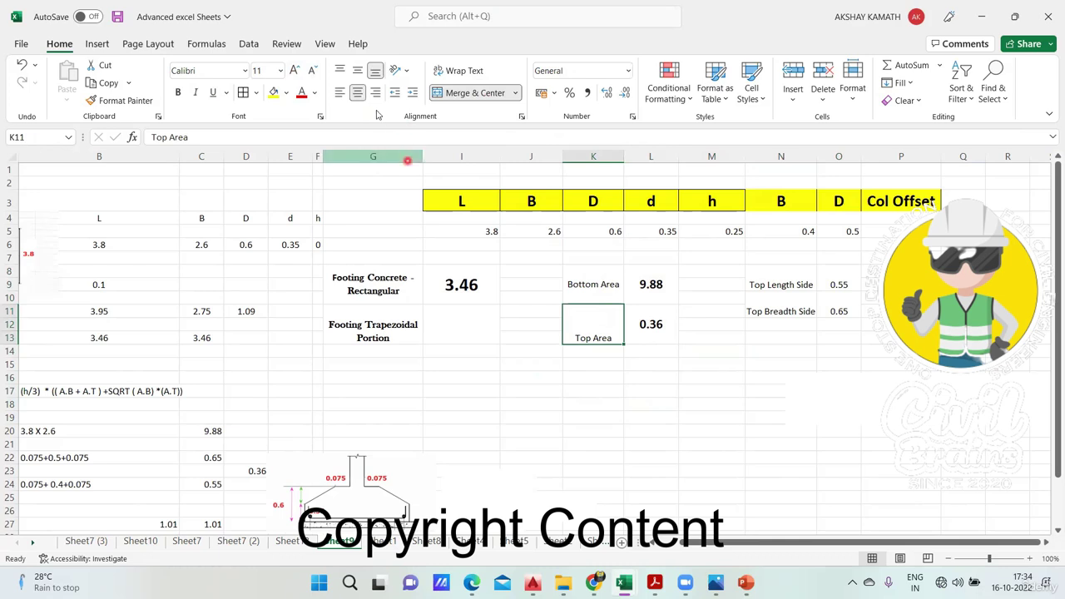
left_click(357, 71)
left_click(631, 363)
Apply all borders to the bottom and top area cells K8:L13 and to the top side cells N8:O11.
left_click_drag(622, 298, 662, 337)
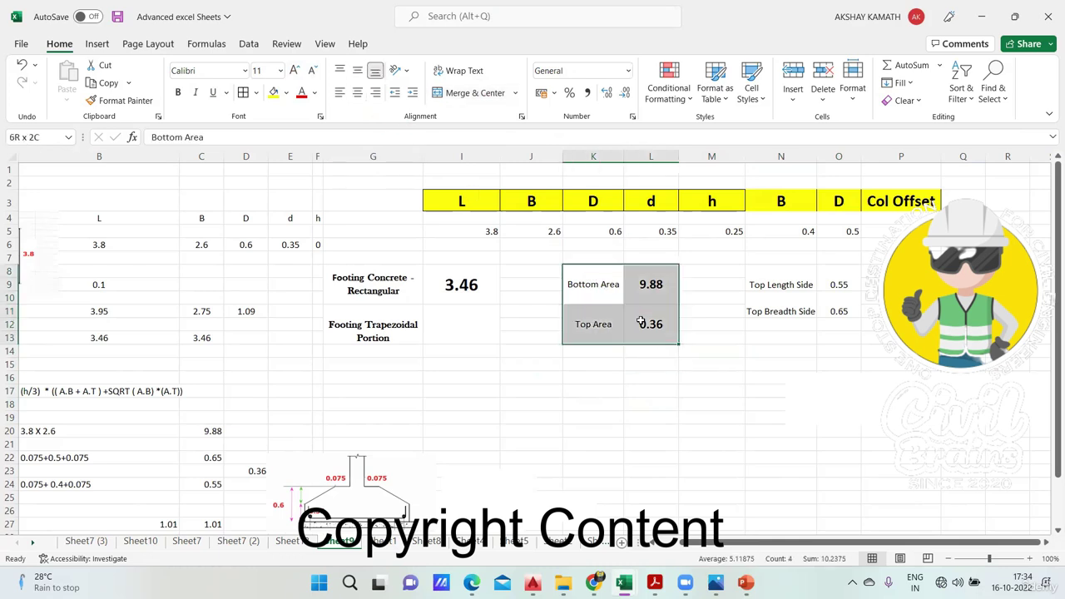
left_click(243, 93)
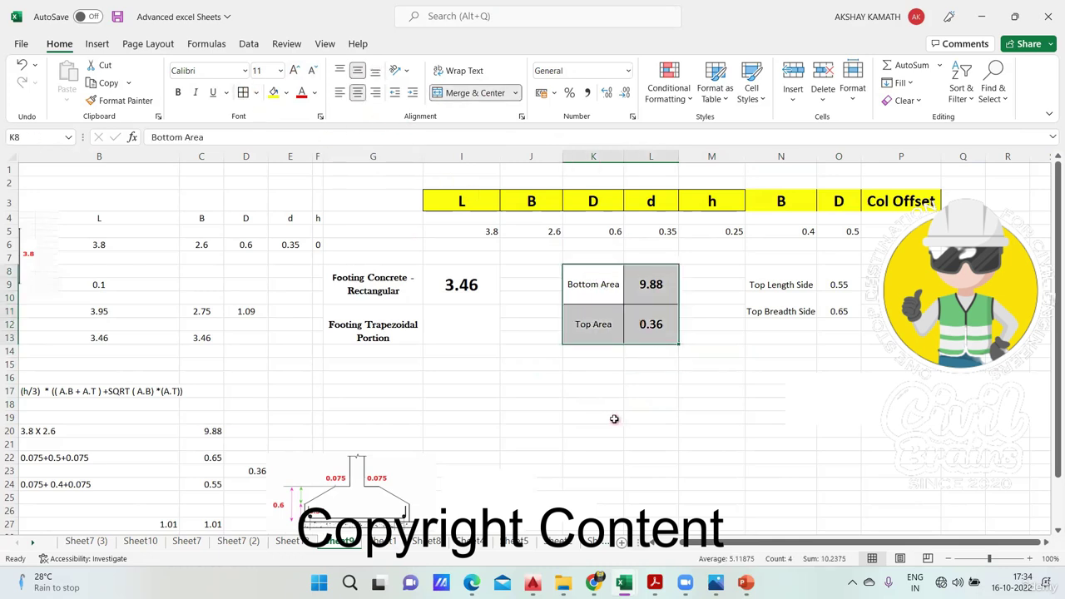
left_click(617, 416)
left_click_drag(775, 280, 823, 298)
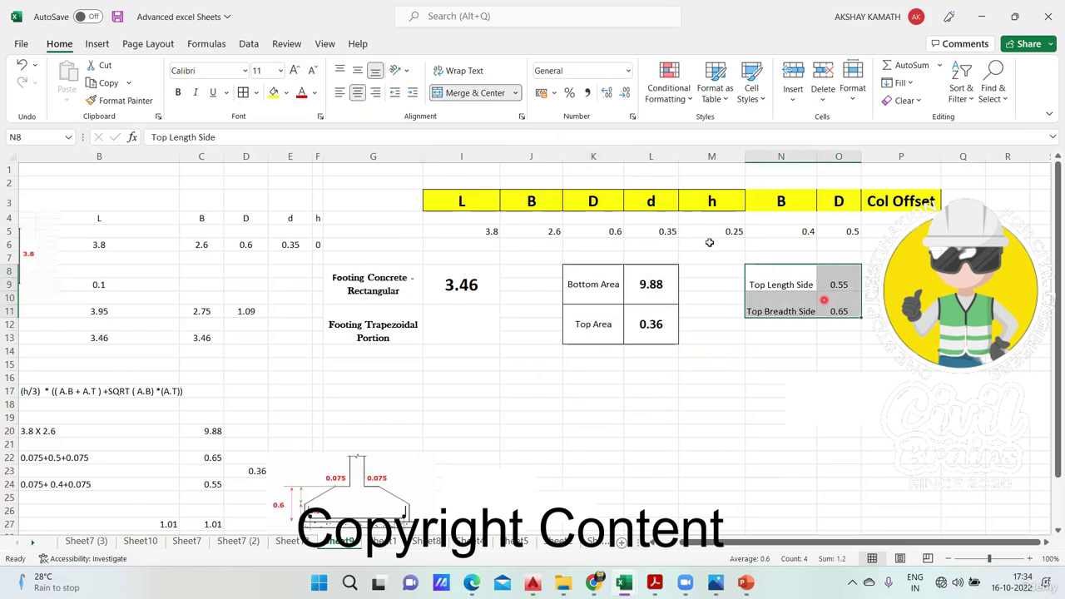
left_click(245, 93)
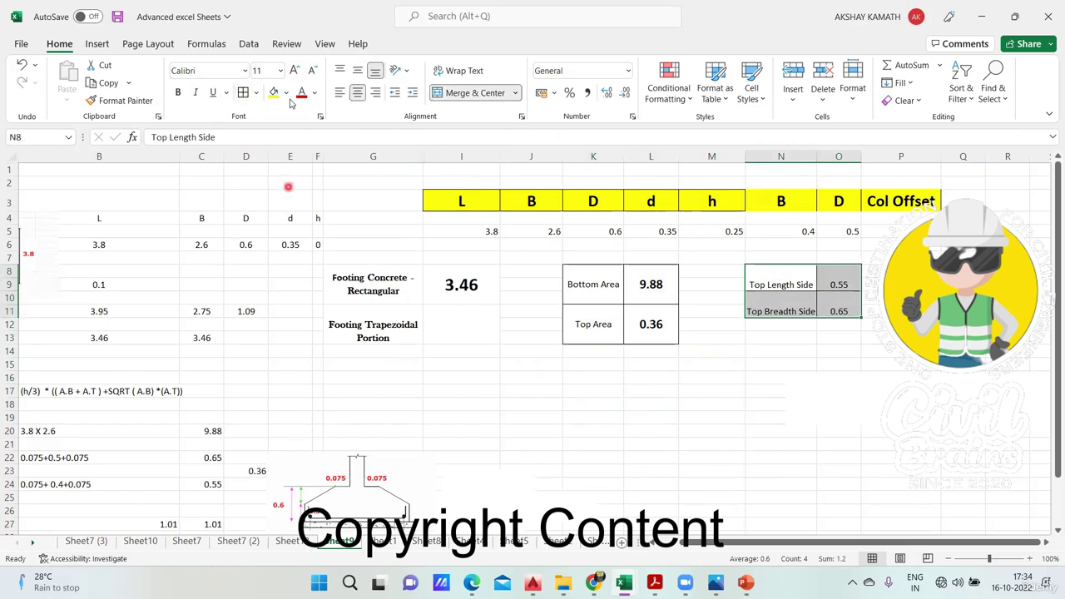
Align the top length and breadth side cells vertically to the middle and change their font to a serif typeface.
left_click(357, 71)
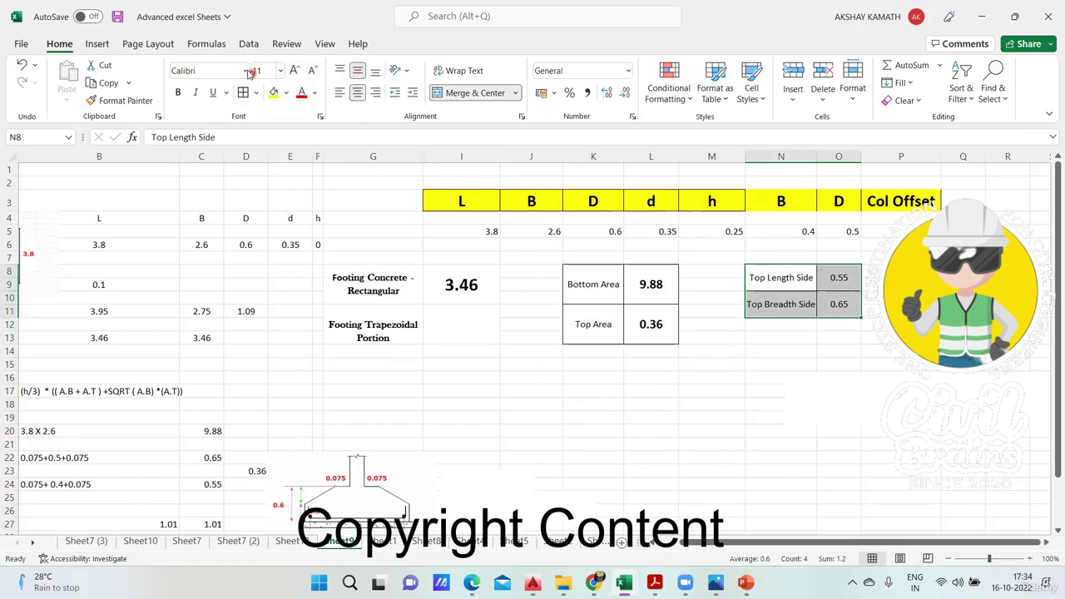
left_click(244, 70)
scroll(274, 249, "down", 5)
scroll(284, 281, "down", 2)
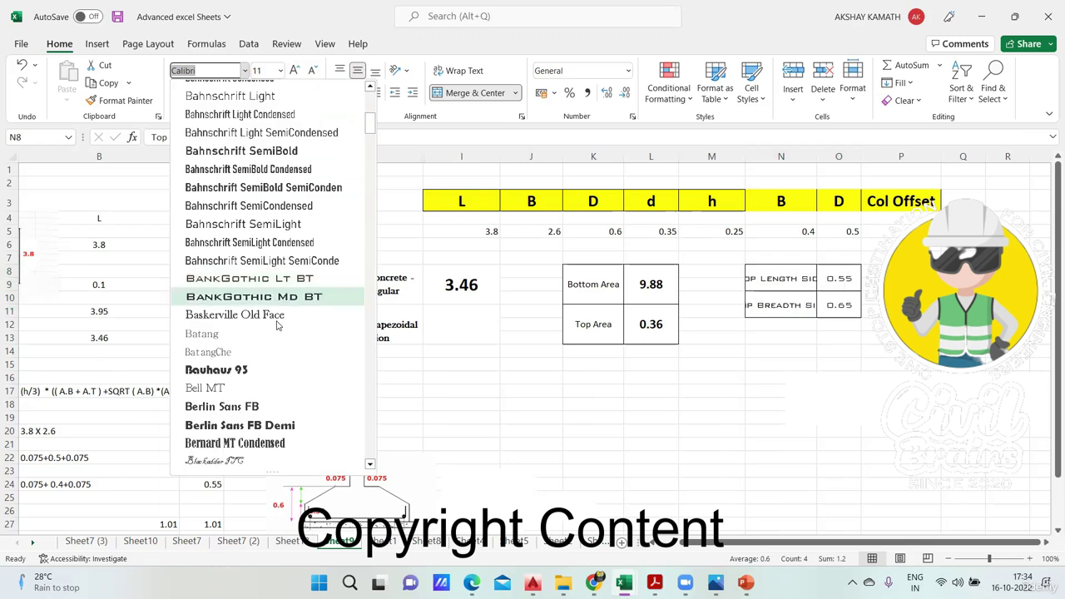
left_click(241, 395)
left_click(703, 423)
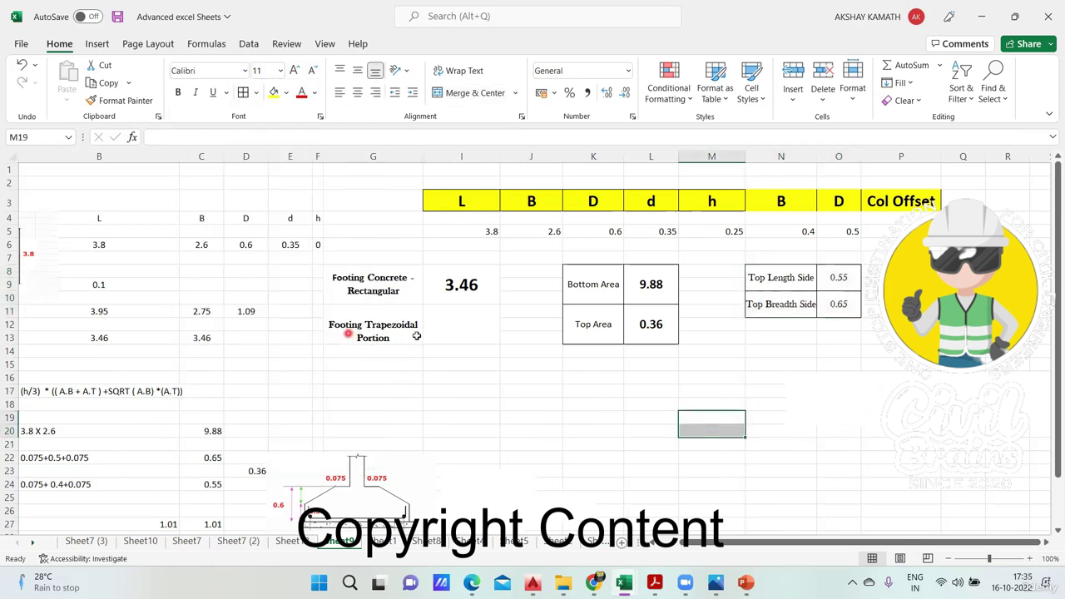
Calculate the footing trapezoidal portion in I11 with =(M5/3)*((L8+L11)+SQRT(L8*L11)).
left_click(461, 316)
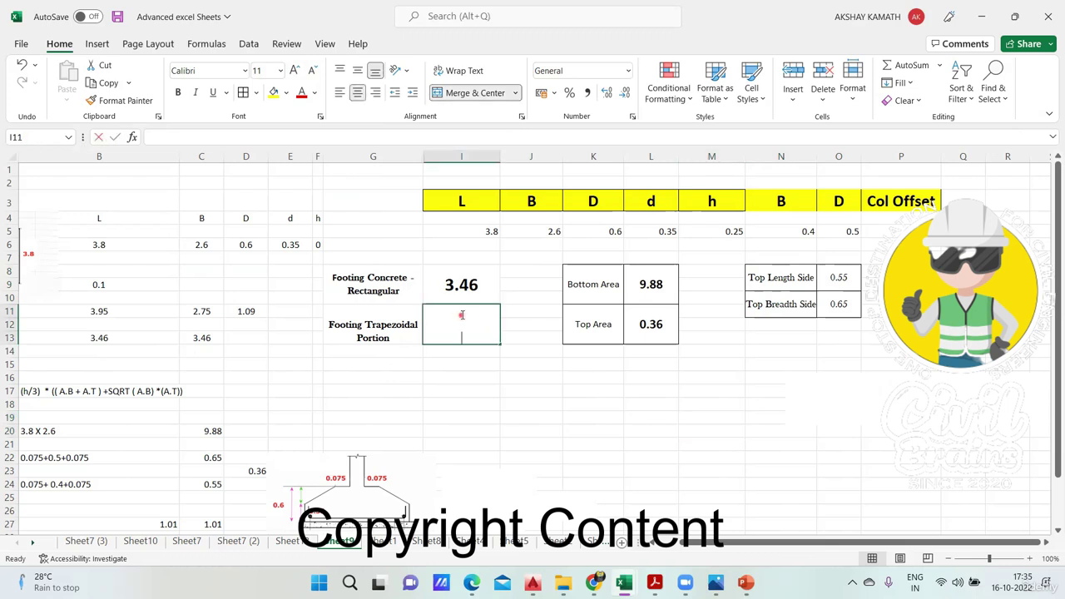
type("=")
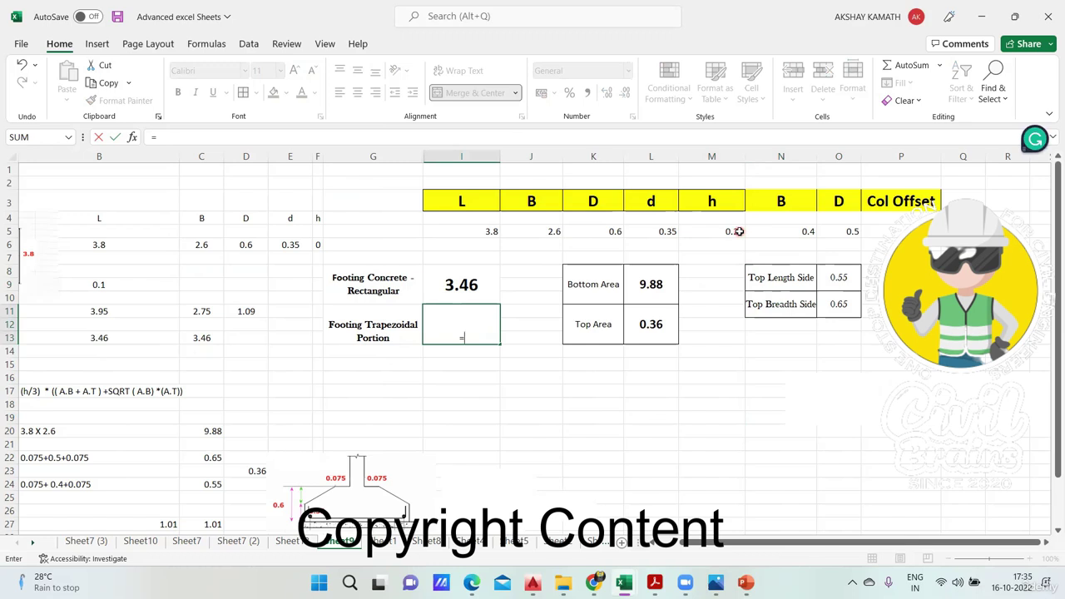
type("(")
left_click(735, 232)
type("/3)*((")
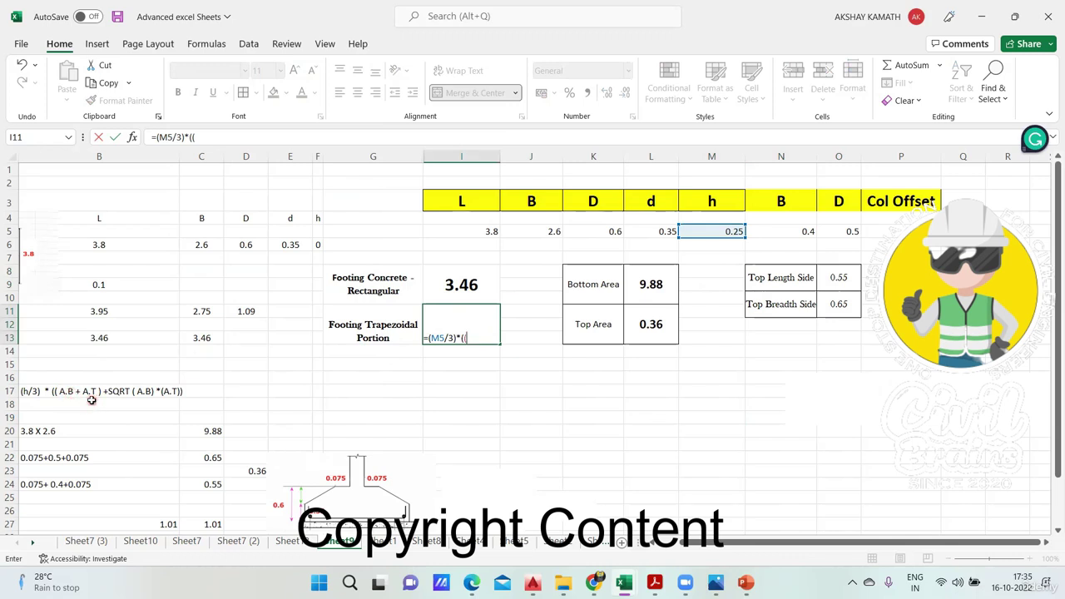
left_click(656, 285)
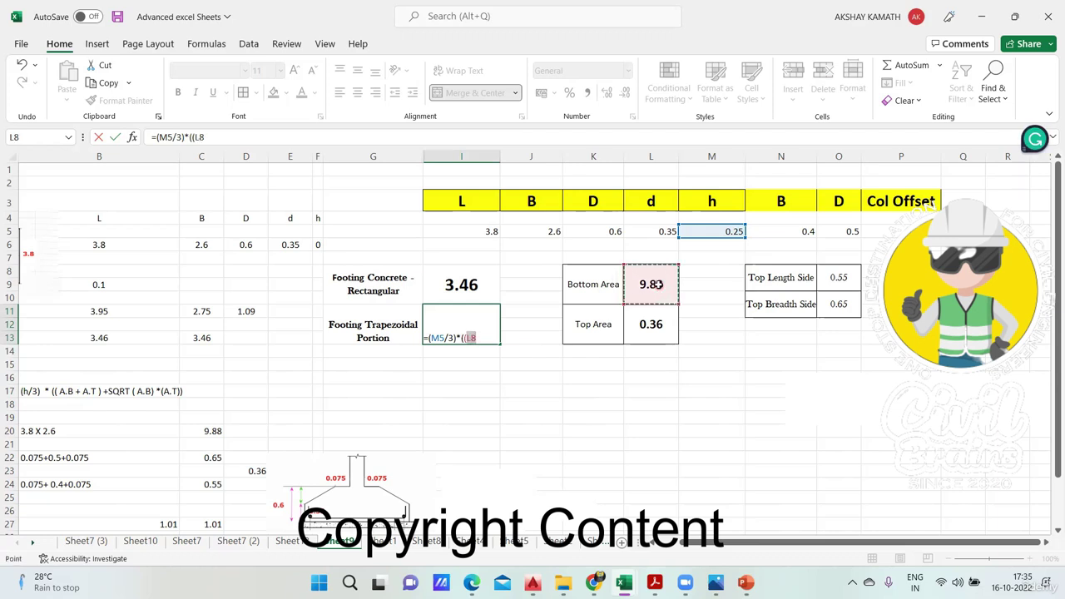
type("+")
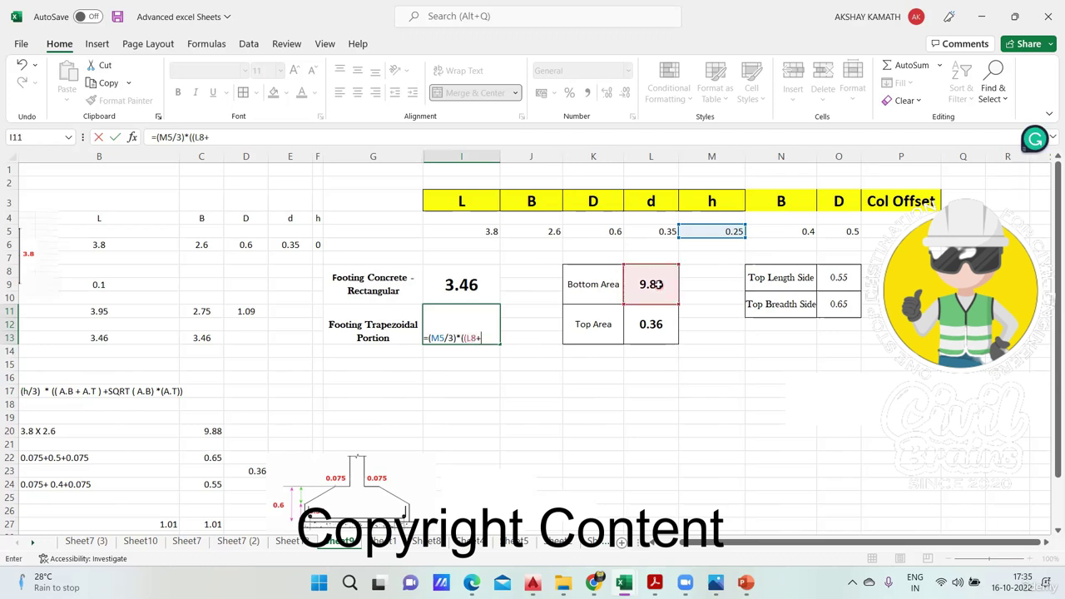
left_click(664, 330)
type(")")
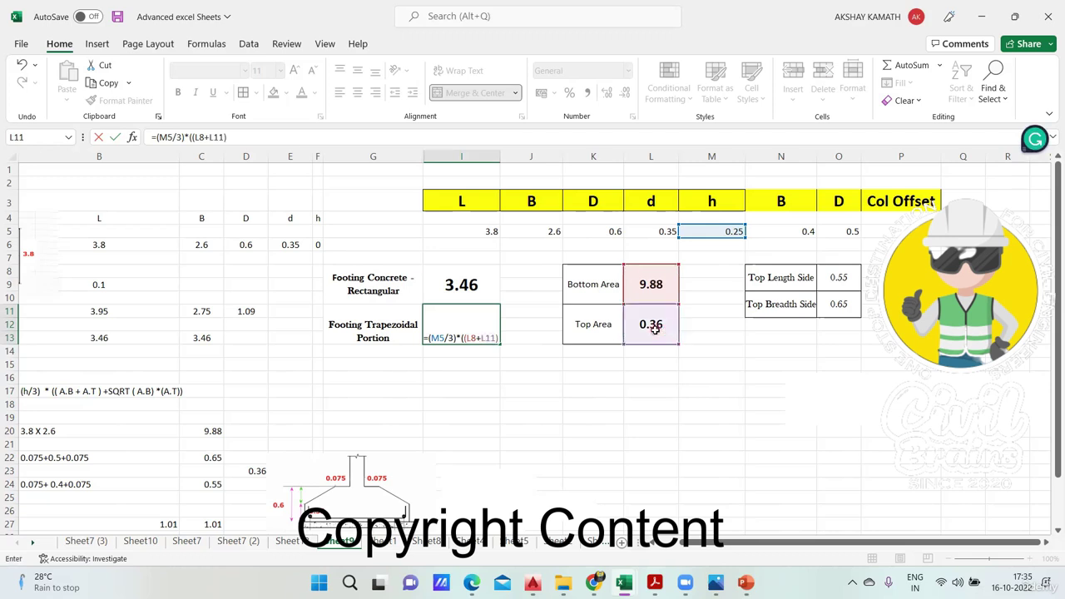
type("+sqrt")
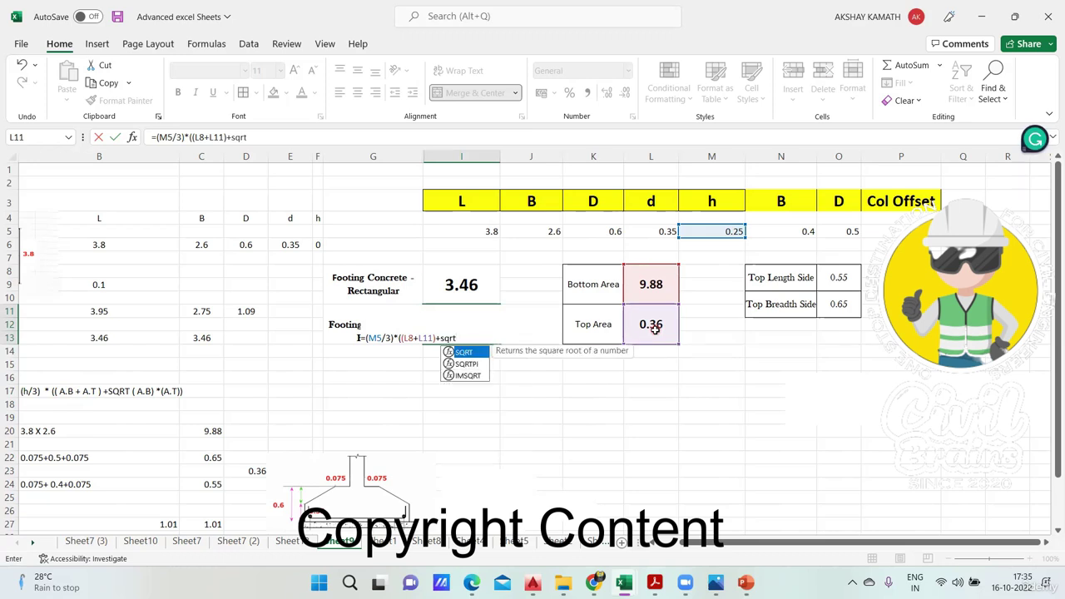
type("(")
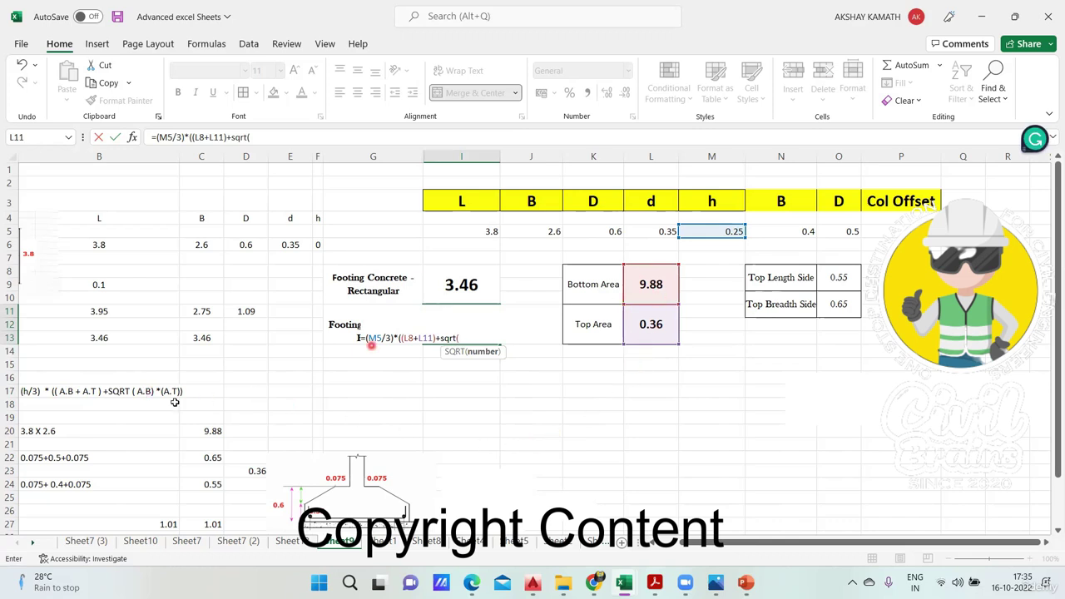
left_click(651, 284)
type("*")
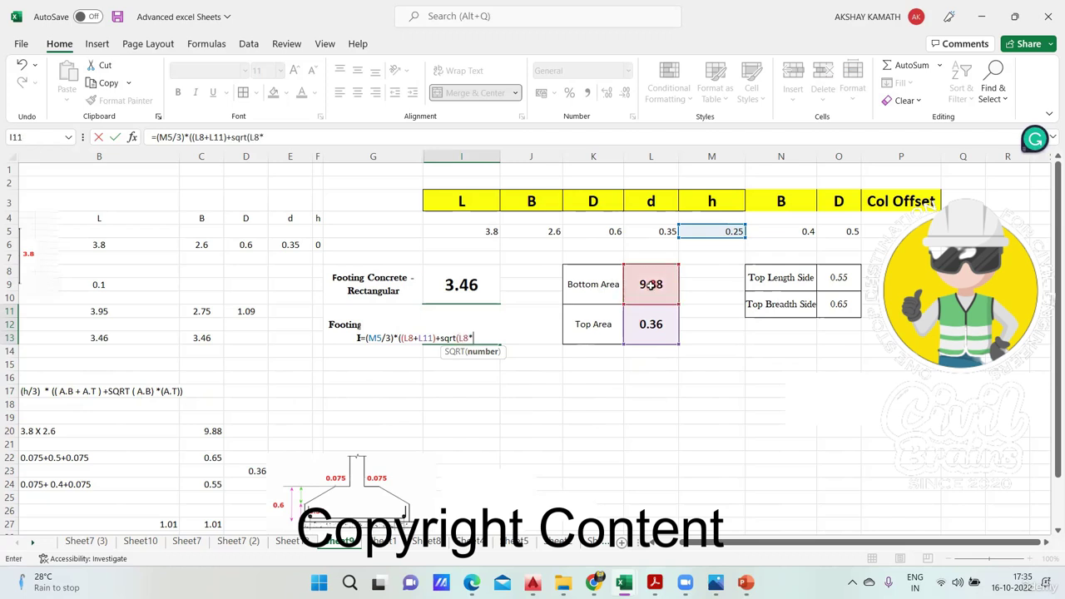
left_click(655, 333)
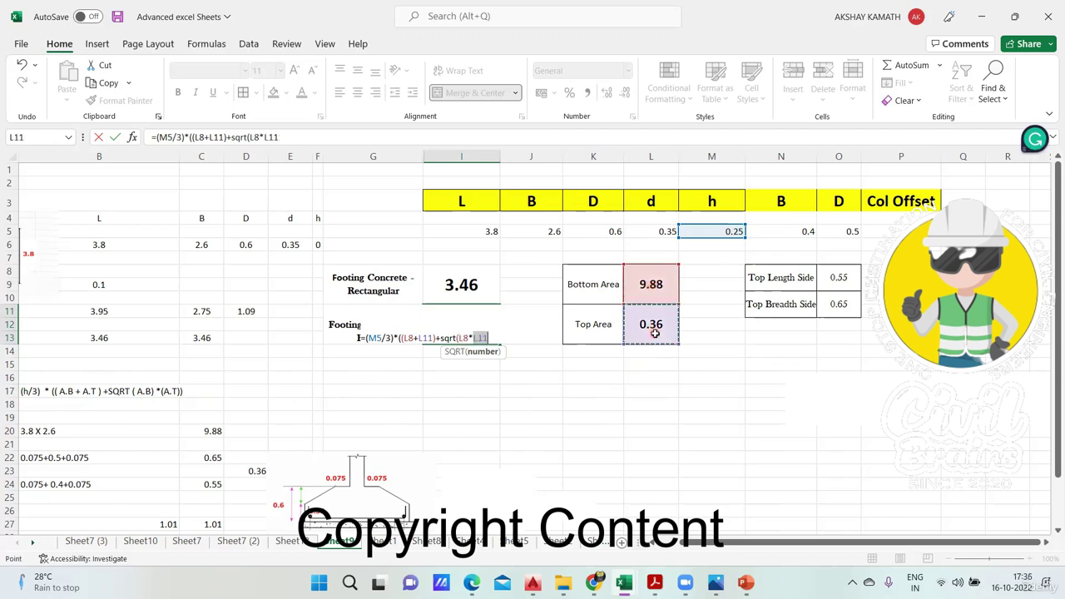
type(")")
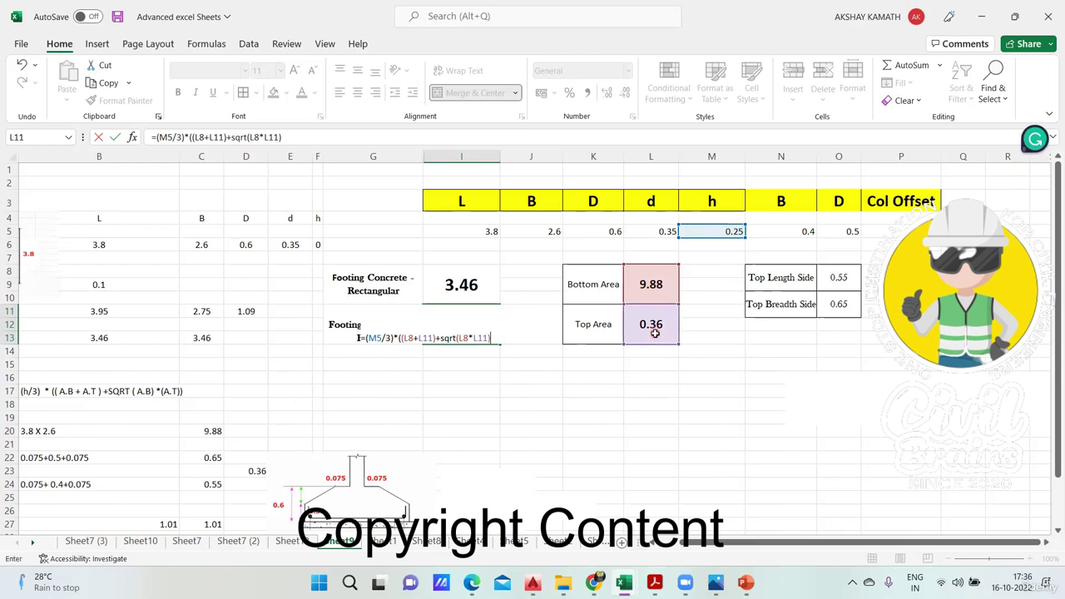
key("Return")
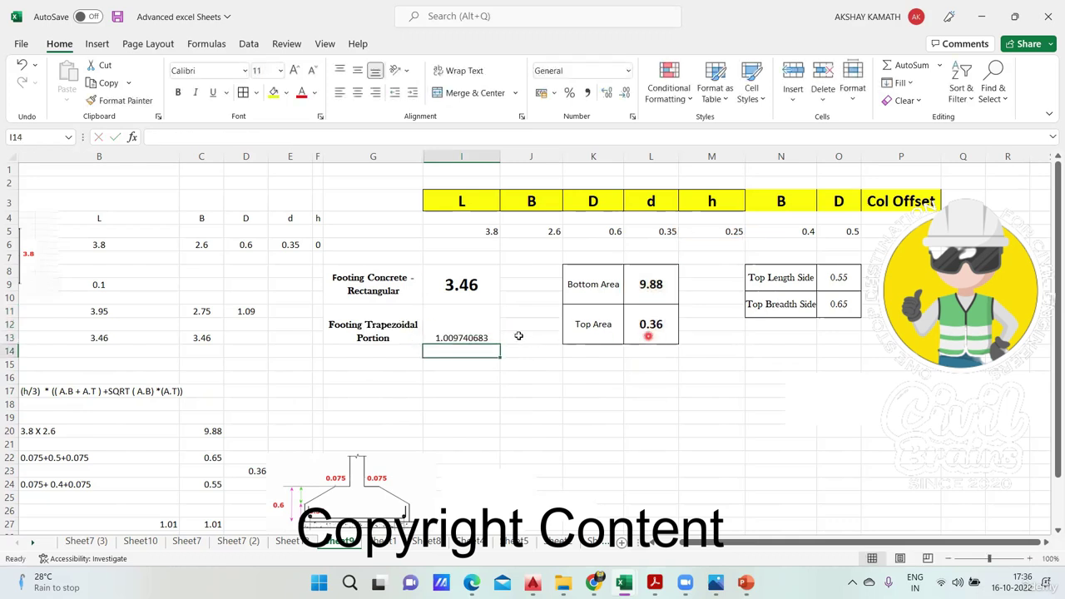
Reduce the trapezoidal portion value in I11 to two decimal places and compare it with the manual calculation below.
left_click(480, 331)
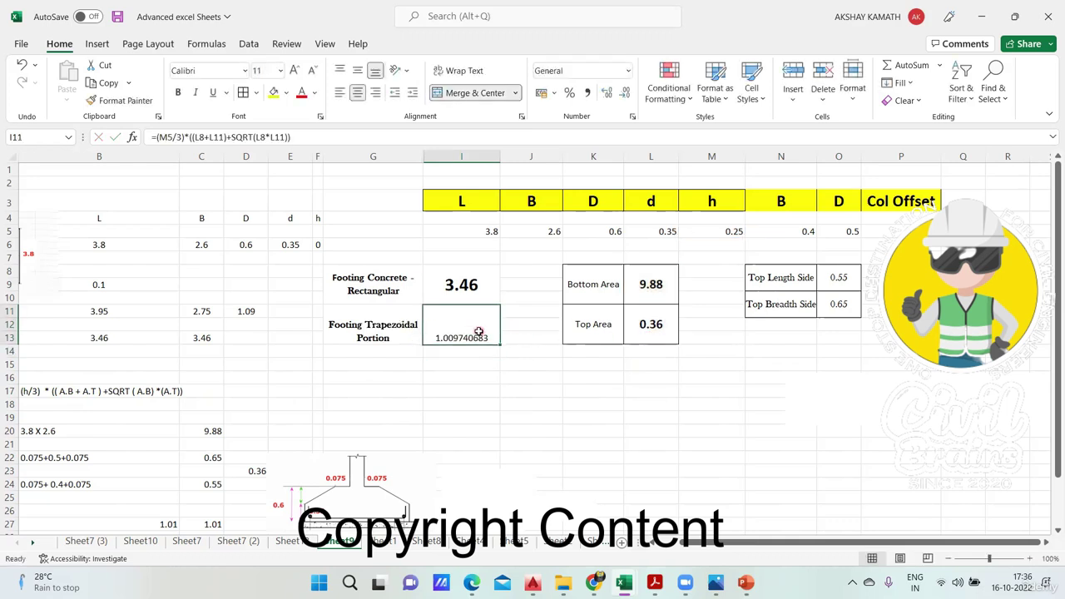
double_click(629, 95)
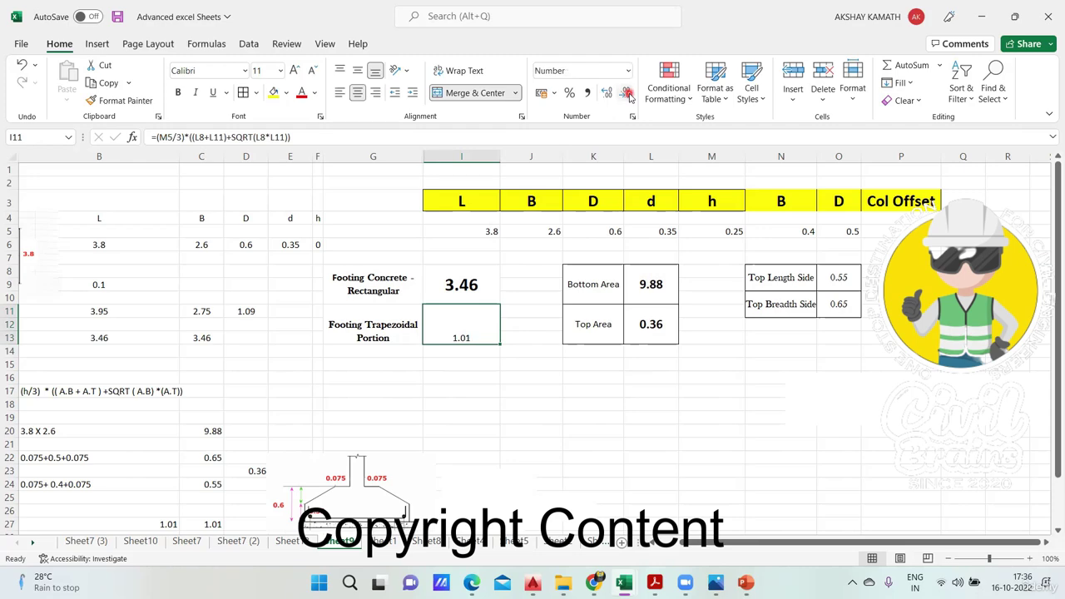
left_click(636, 350)
scroll(490, 336, "down", 2)
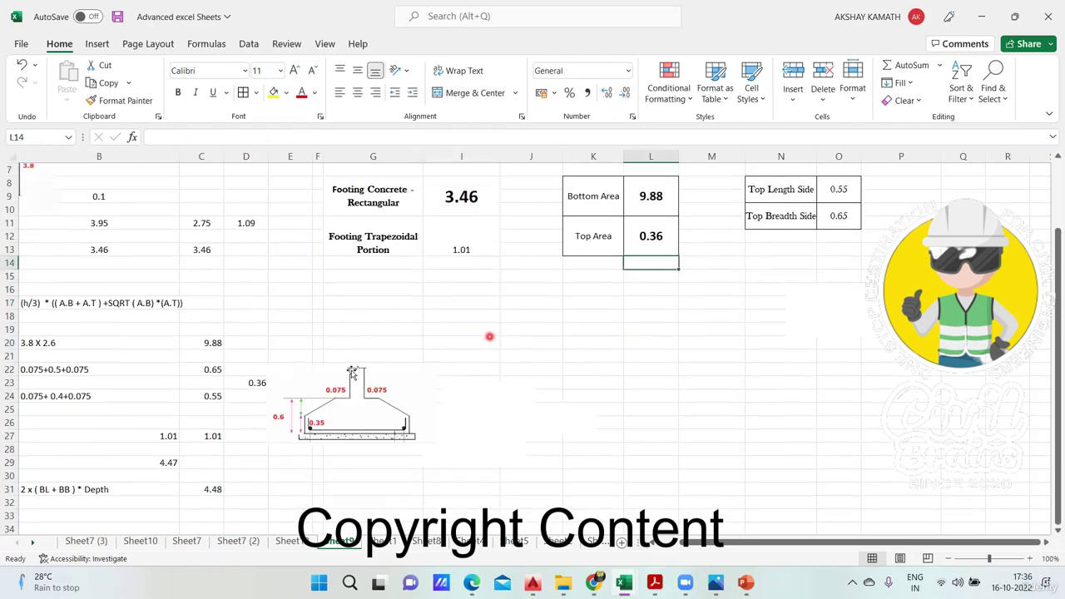
scroll(190, 428, "down", 1)
scroll(254, 407, "down", 2)
scroll(224, 401, "up", 2)
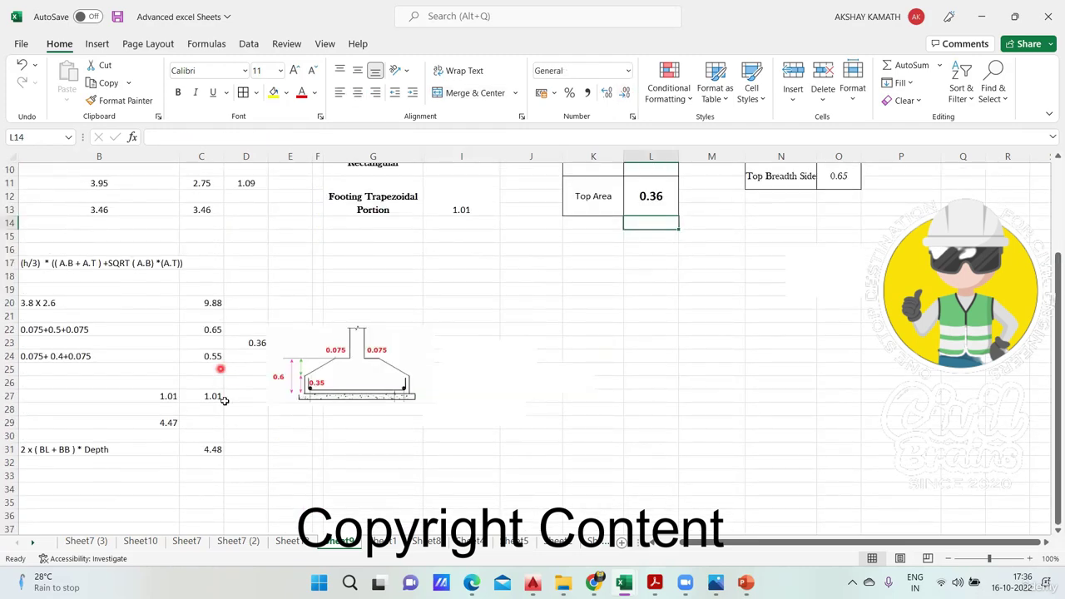
scroll(395, 400, "up", 3)
Make the footing trapezoidal portion value in I11 bold at font size 18 and align it vertically to the middle.
left_click(470, 336)
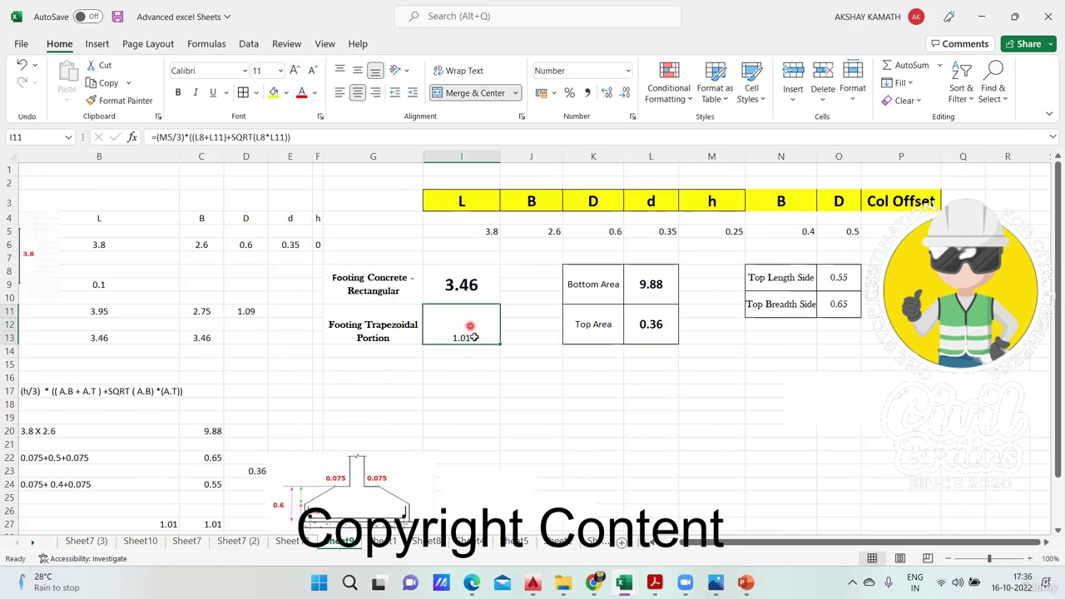
left_click(178, 92)
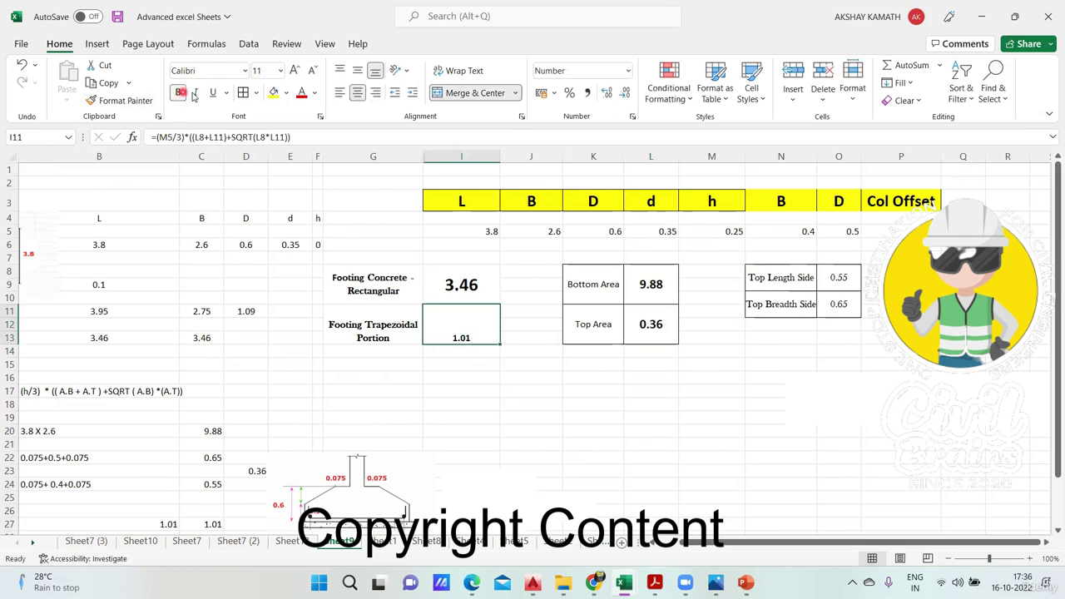
left_click(294, 71)
left_click(295, 70)
left_click(294, 70)
left_click(294, 71)
left_click(357, 71)
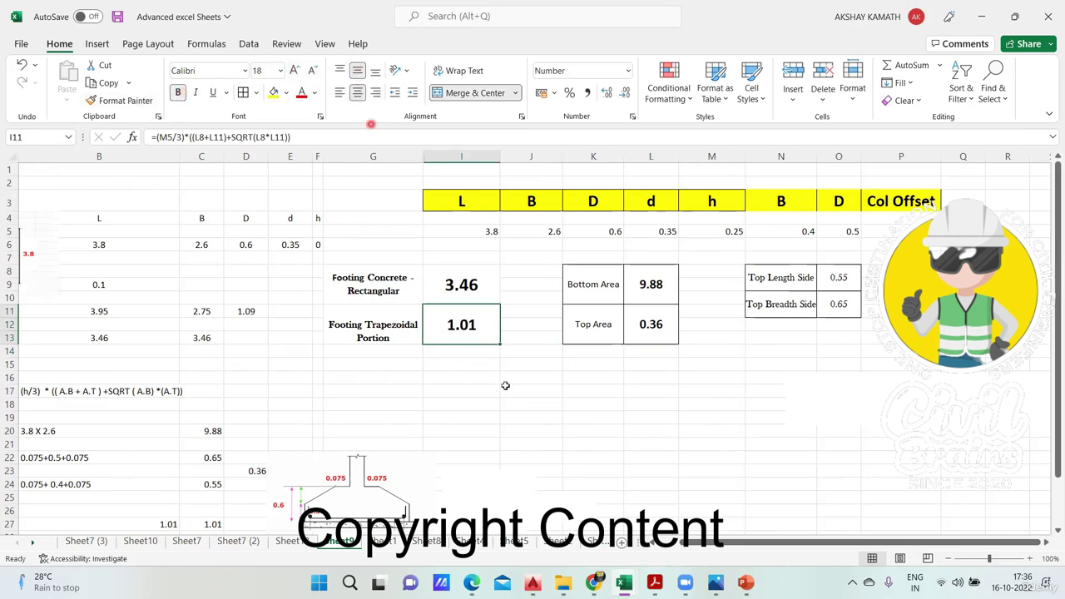
left_click(505, 387)
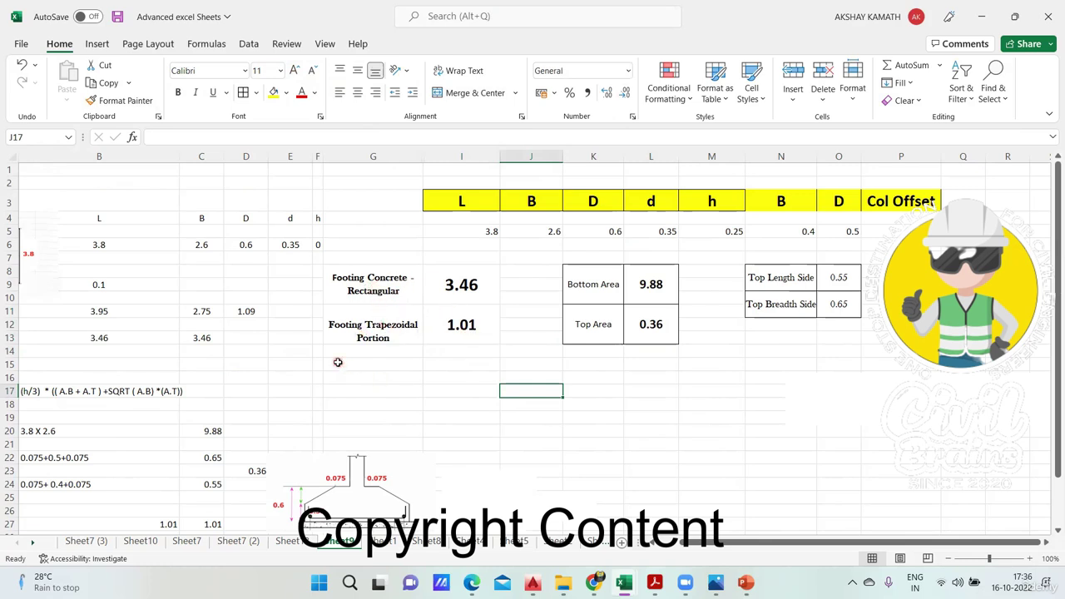
Merge and center G15:G17 and enter the label "Total Concrete for Footing".
left_click_drag(338, 362, 397, 392)
left_click(471, 92)
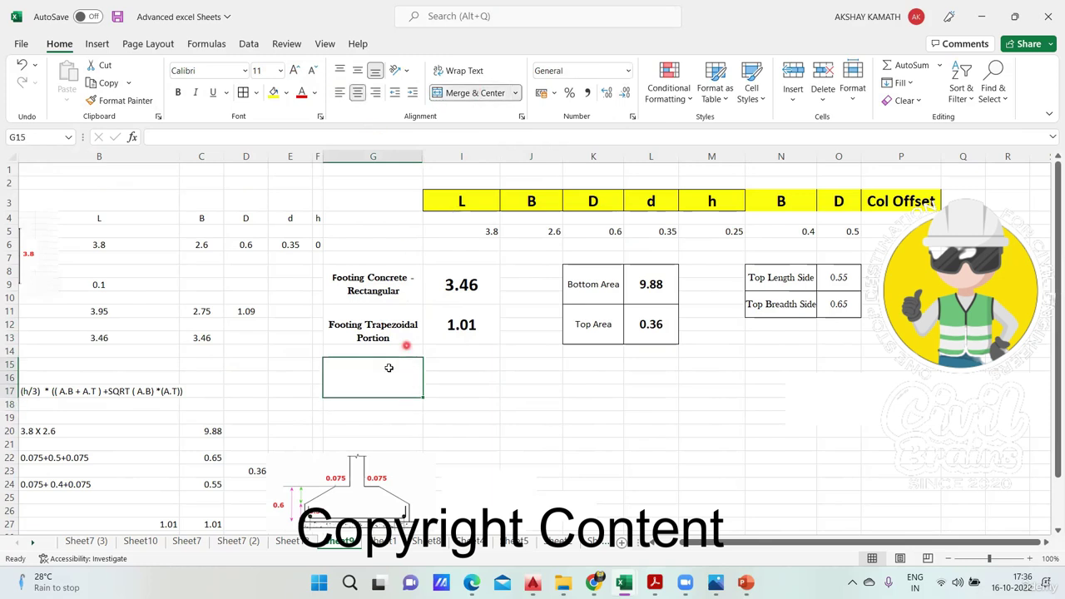
type("To")
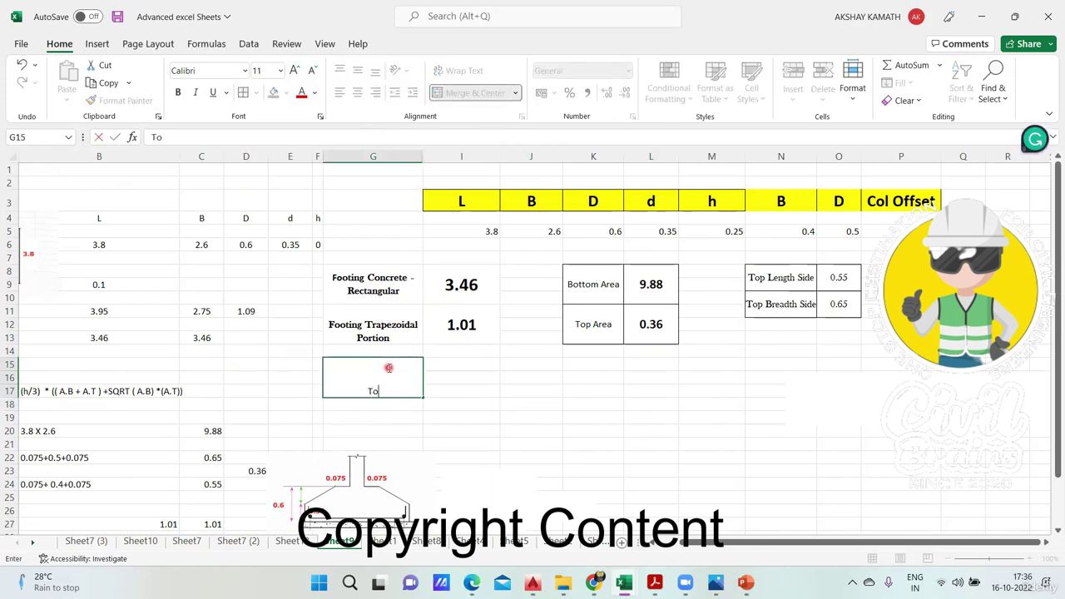
type("tal Concret for Tr")
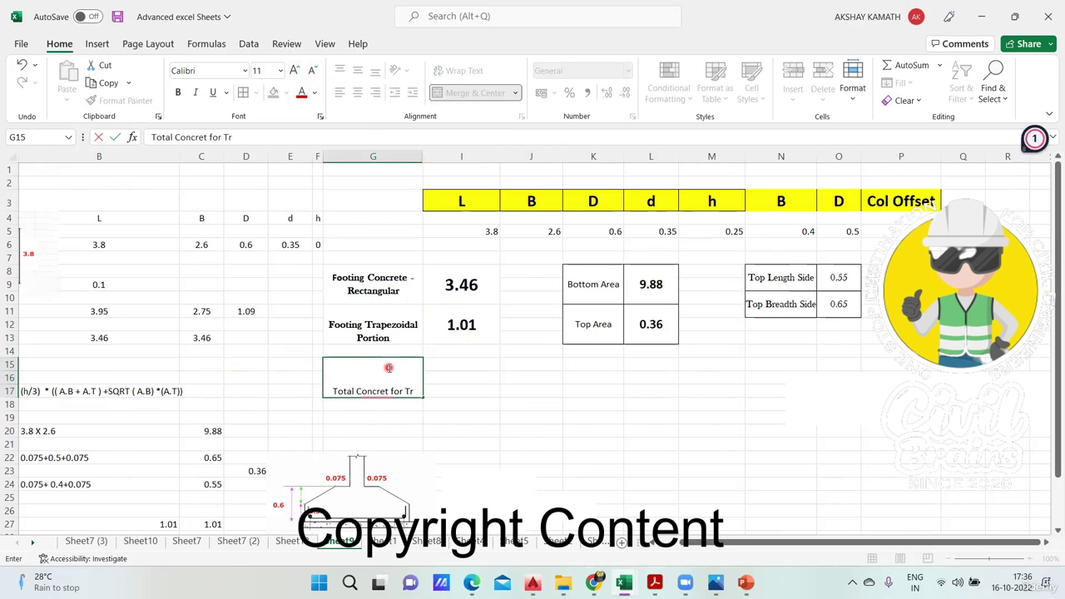
type("p")
key("BackSpace")
key("BackSpace")
key("BackSpace")
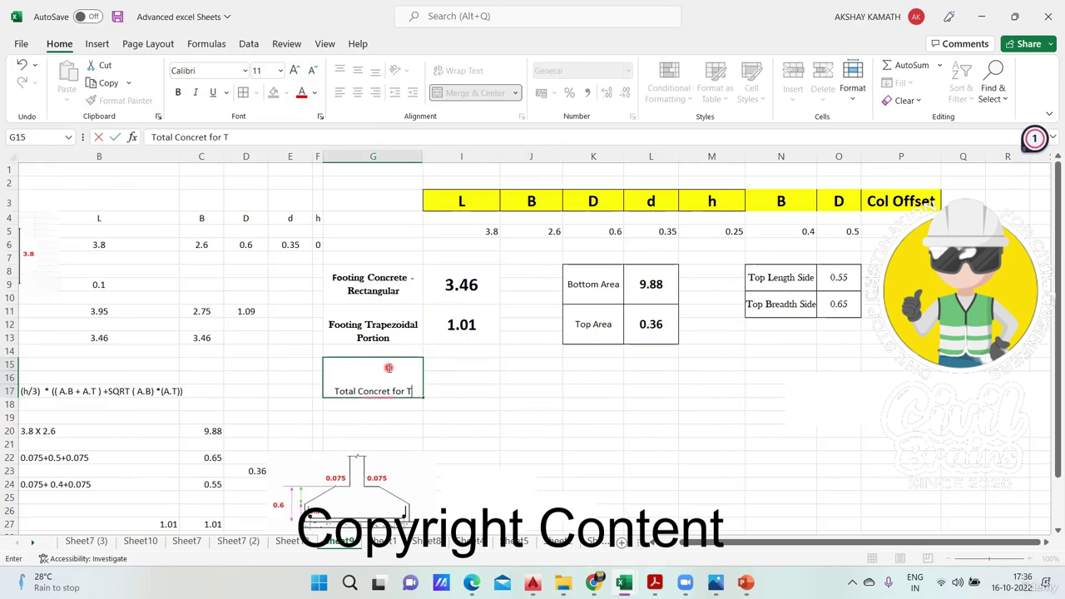
type("Footing")
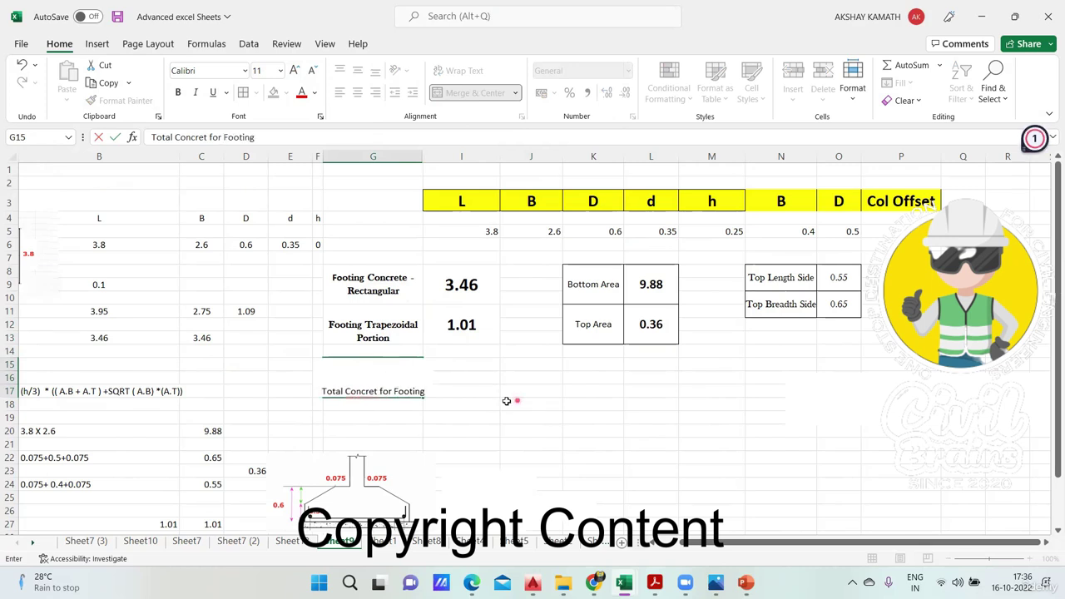
left_click(369, 400)
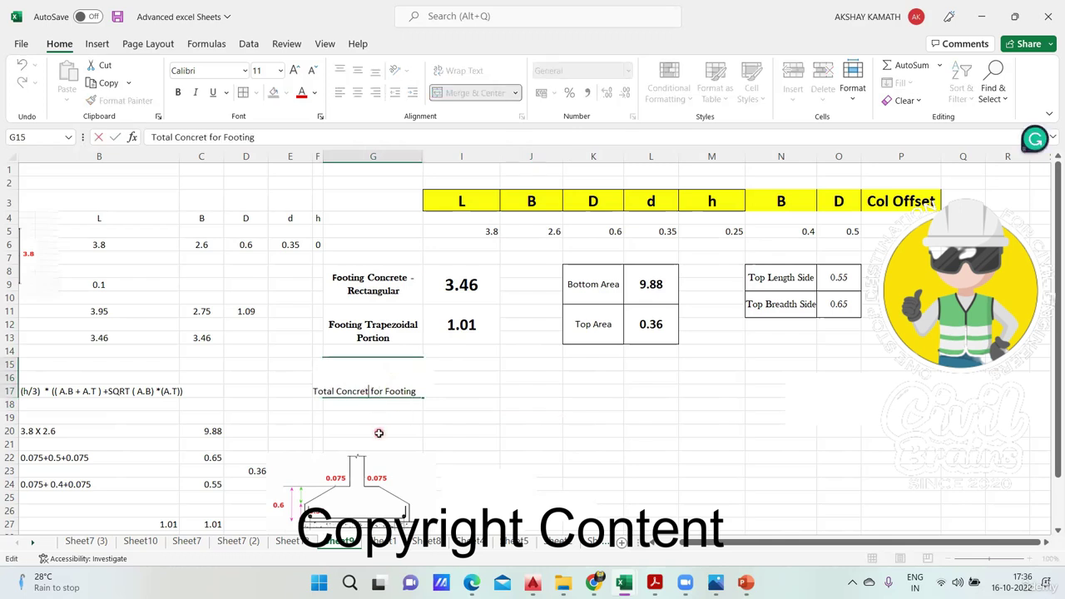
type("e")
left_click(491, 432)
Format the total concrete label as middle-aligned, bold, wrapped text in the Baskerville Old Face font.
left_click(416, 392)
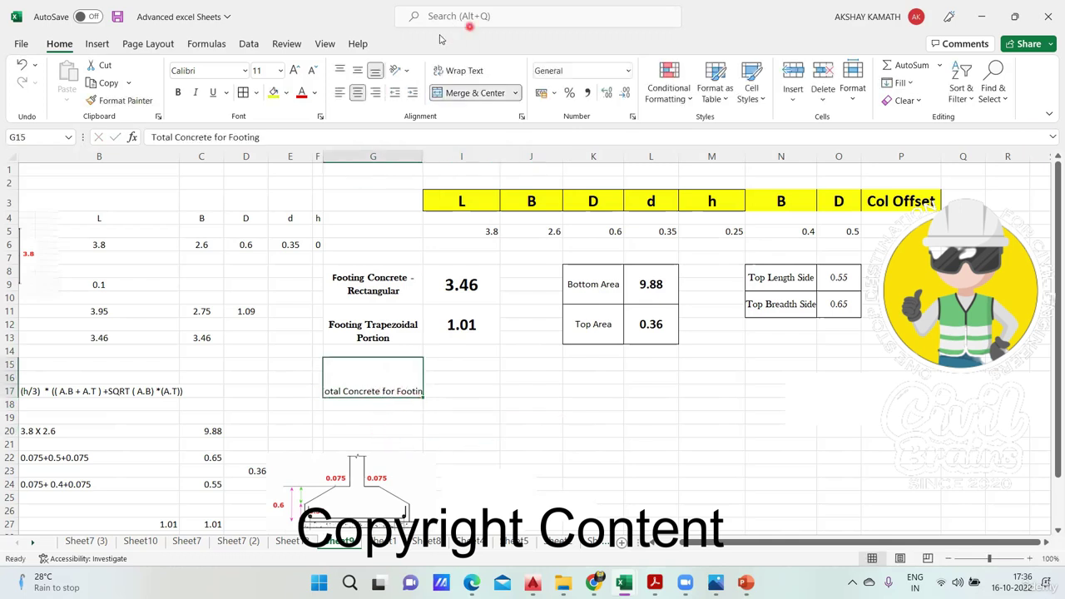
left_click(357, 71)
left_click(177, 92)
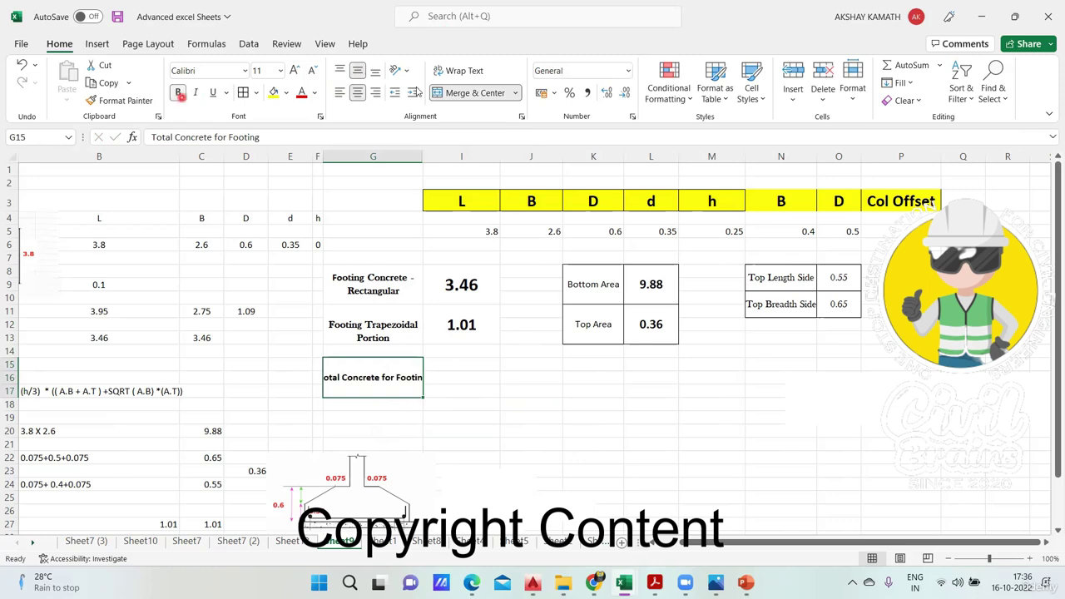
left_click(464, 71)
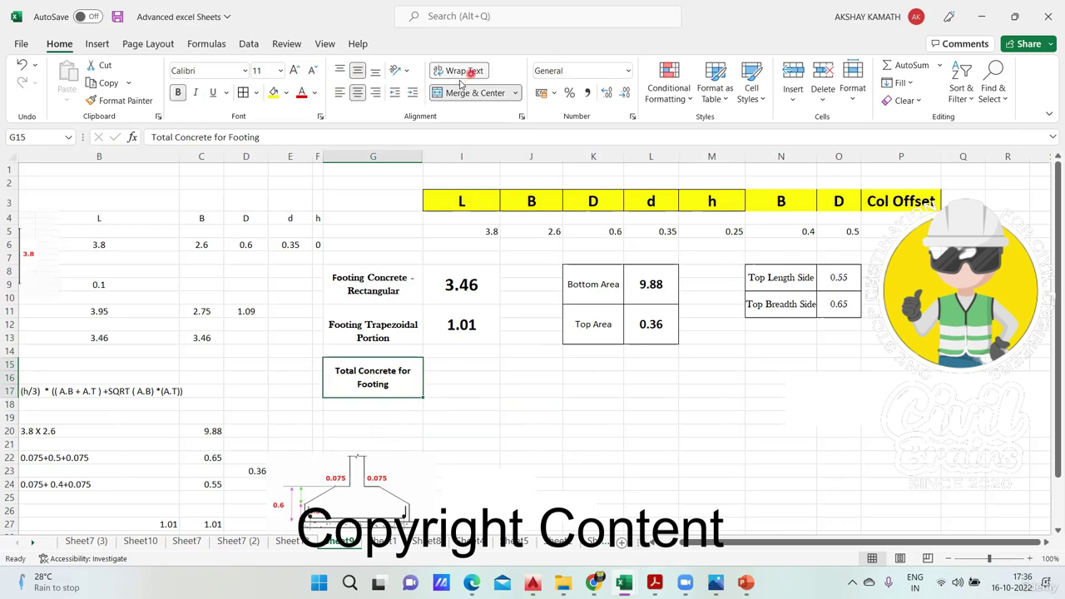
left_click(244, 70)
scroll(254, 300, "down", 6)
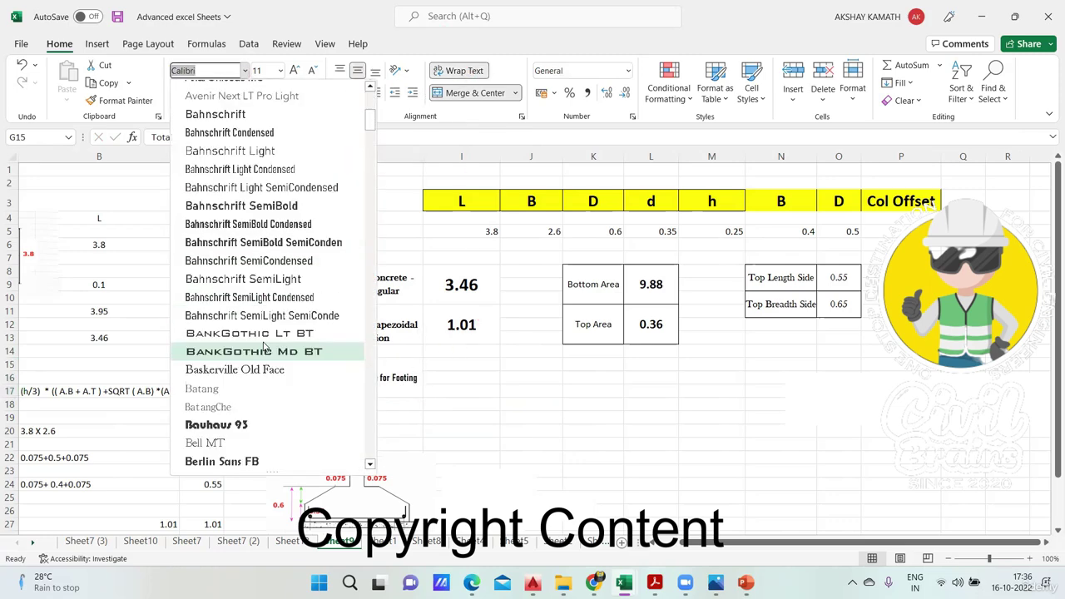
scroll(265, 347, "down", 1)
left_click(249, 316)
left_click(574, 439)
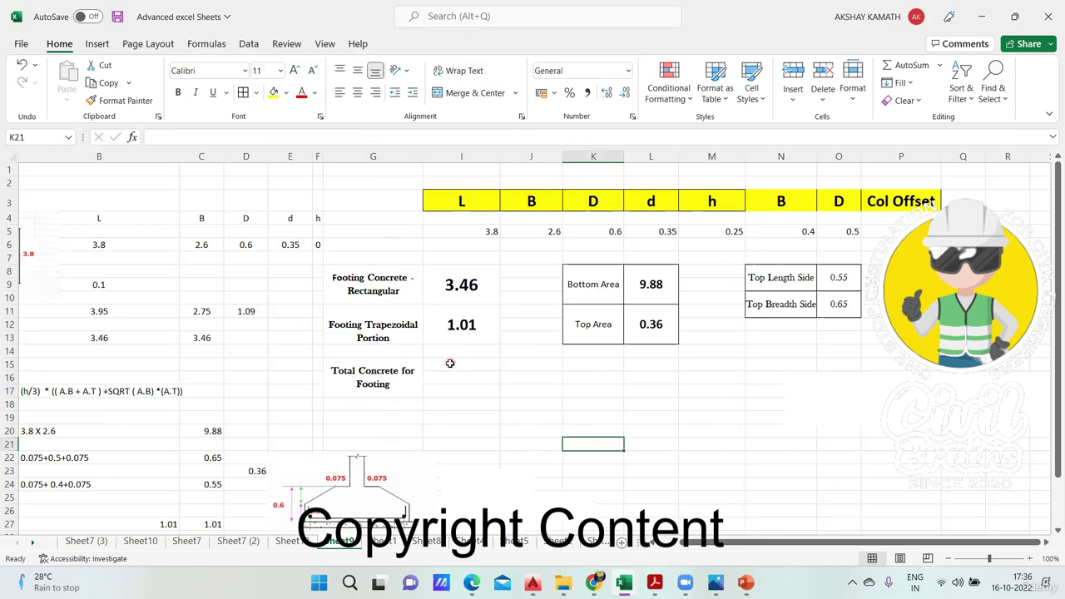
Merge and center I15:I17 beside the total concrete label and align it vertically to the middle.
left_click_drag(449, 363, 461, 384)
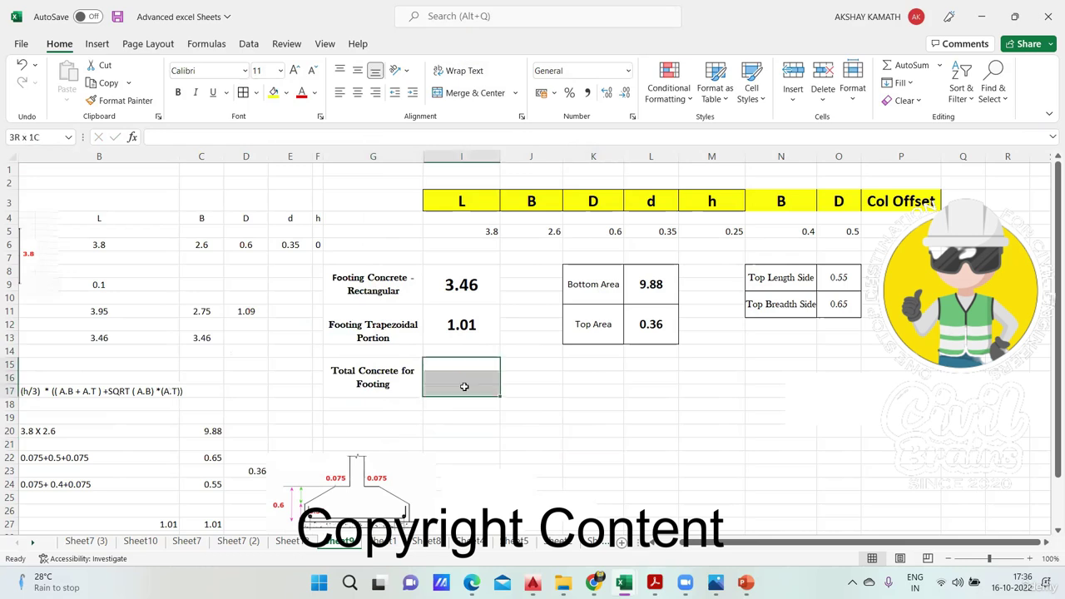
left_click(471, 94)
left_click(357, 74)
left_click(575, 475)
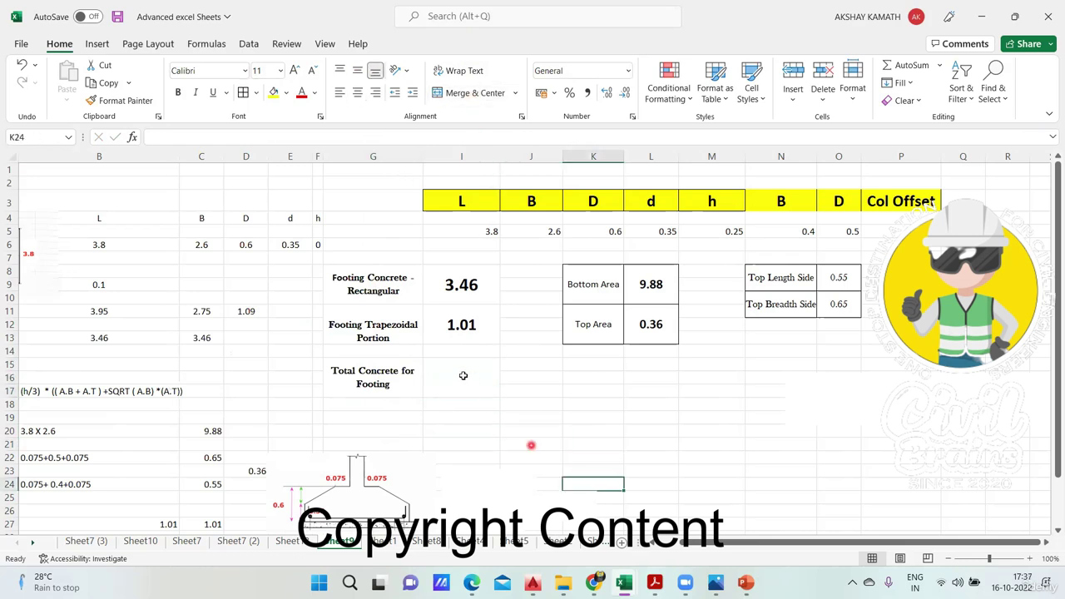
Calculate the total footing concrete in I15 with =I8+I11.
left_click(463, 375)
type("=")
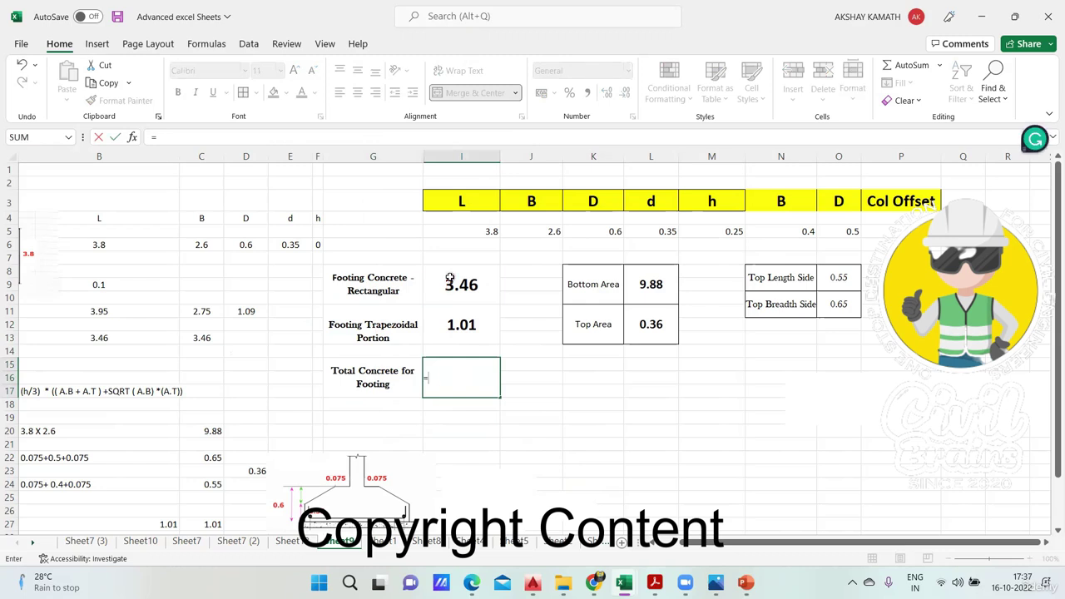
left_click(449, 281)
type("+")
left_click(472, 315)
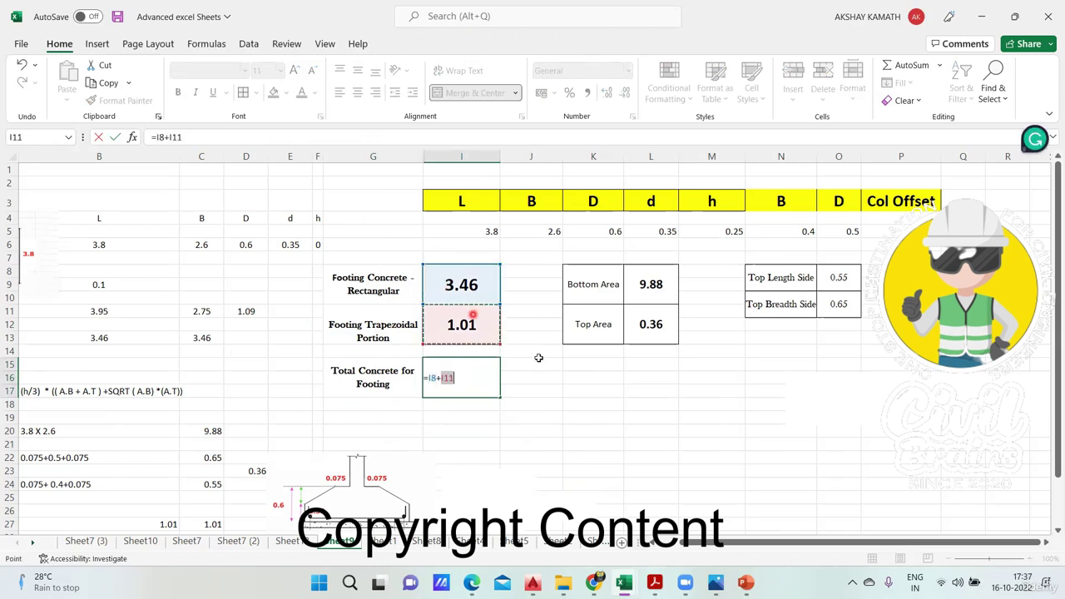
key("Return")
Make the total concrete value in I15 bold and enlarge its font to size 16.
left_click(486, 376)
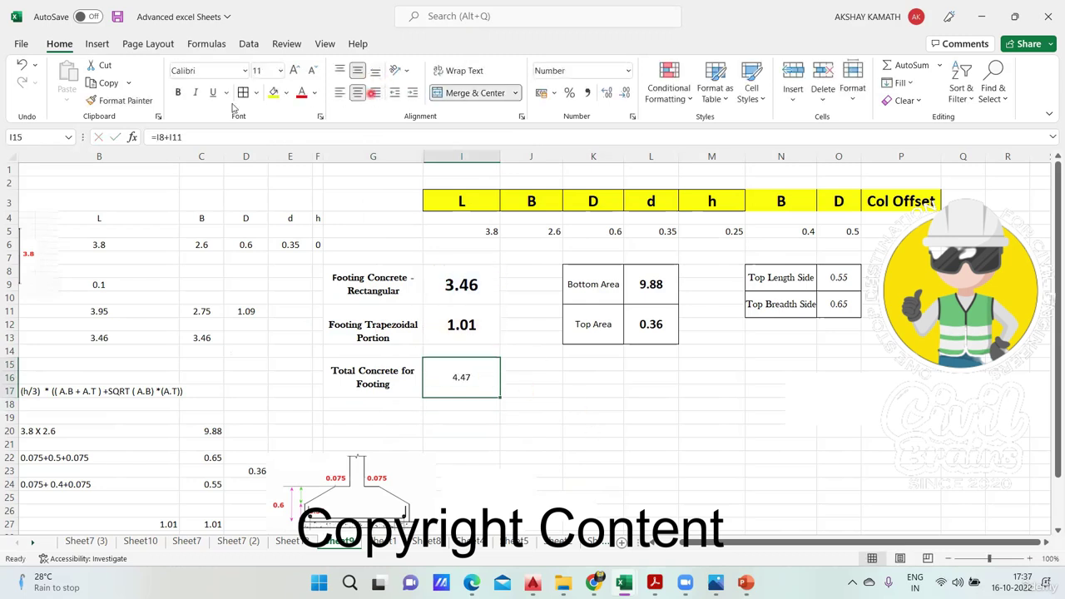
left_click(177, 92)
left_click(293, 70)
left_click(294, 71)
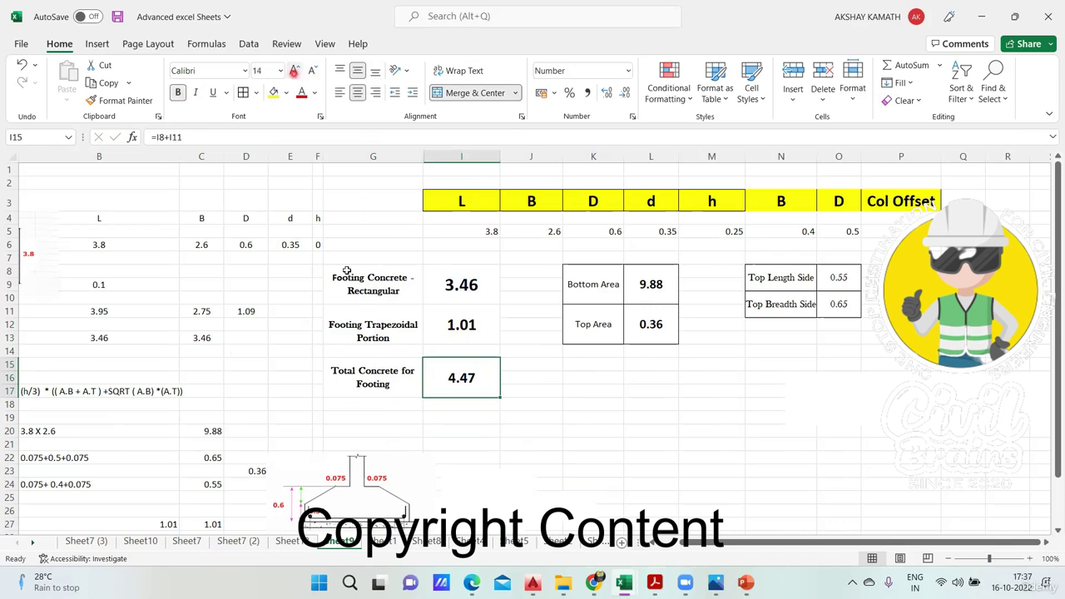
Append the unit "( Cum )" to the total concrete label in G15.
left_click(402, 373)
double_click(403, 384)
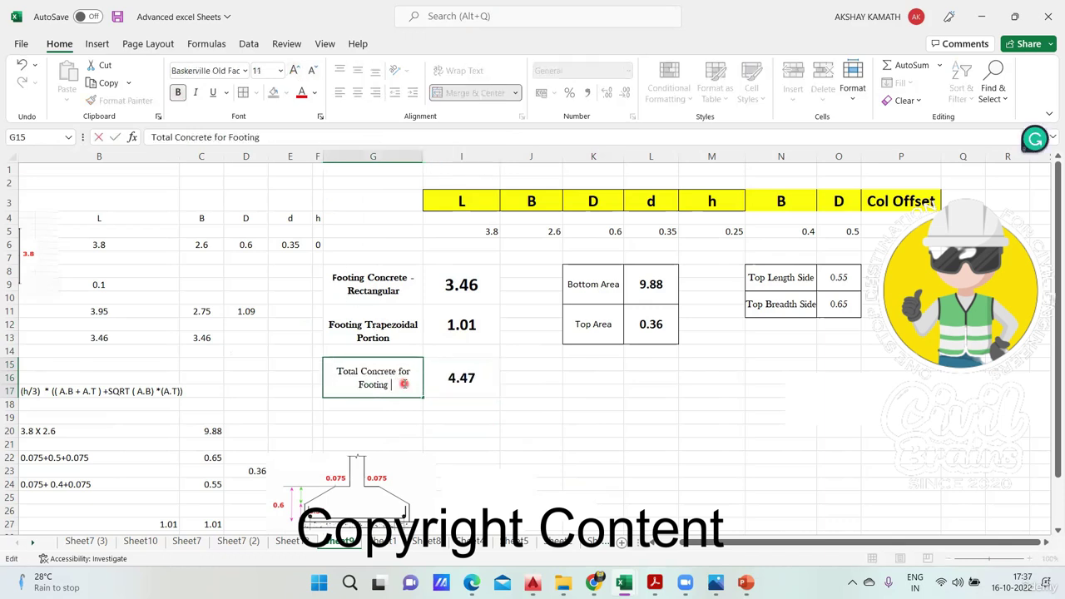
type("( Cum )")
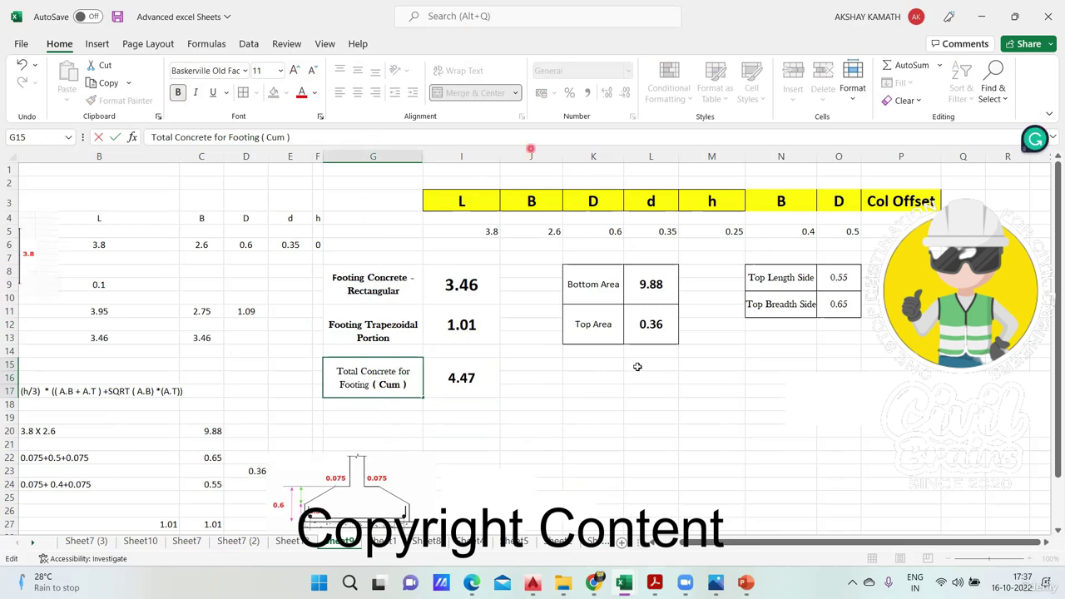
left_click(637, 442)
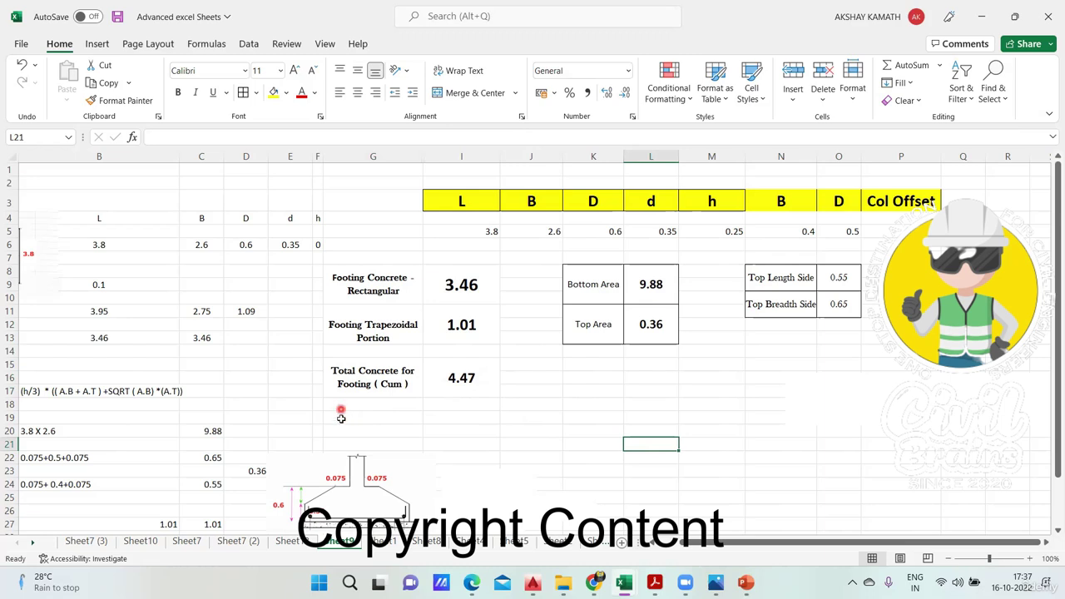
left_click(375, 280)
left_click(379, 332, "ctrl")
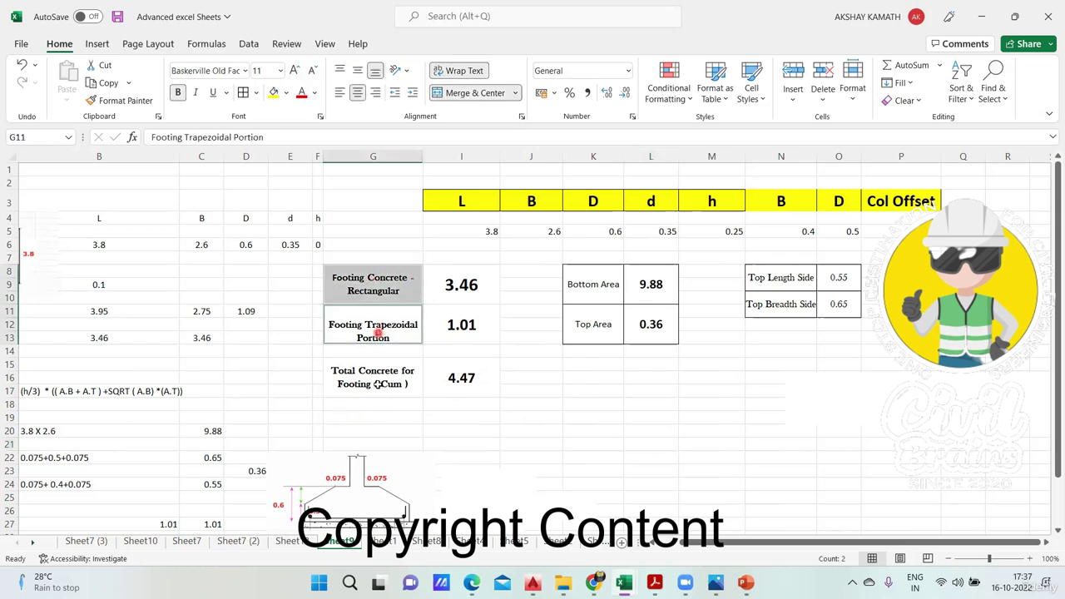
left_click(378, 384, "ctrl")
left_click(526, 391)
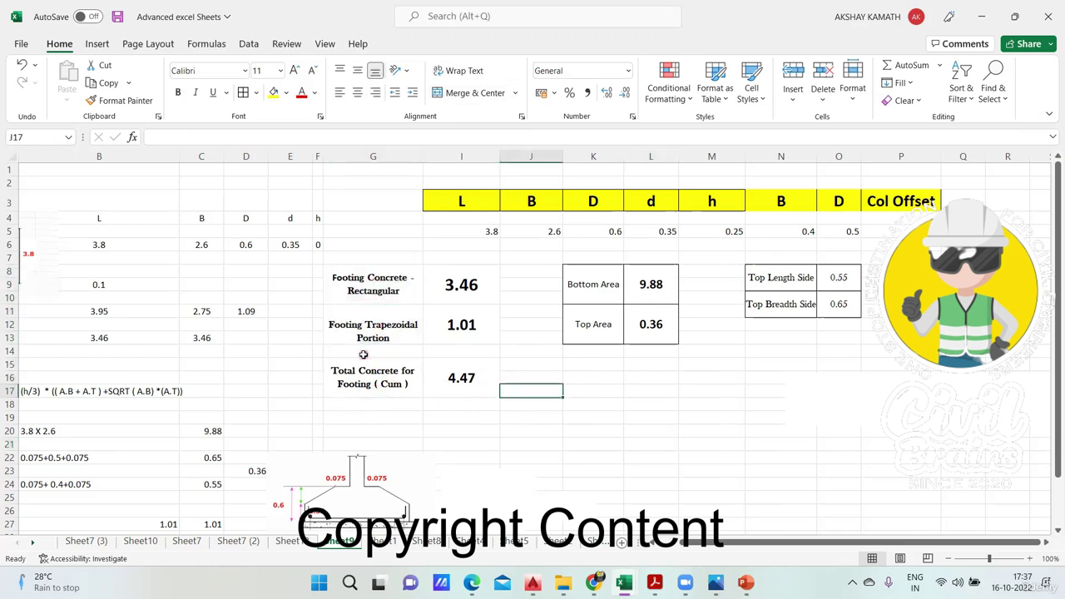
Extend the merged total concrete label and value cells up to row 14, giving G14:G17 and I14:I17.
left_click_drag(364, 353, 370, 391)
left_click(457, 368, "ctrl")
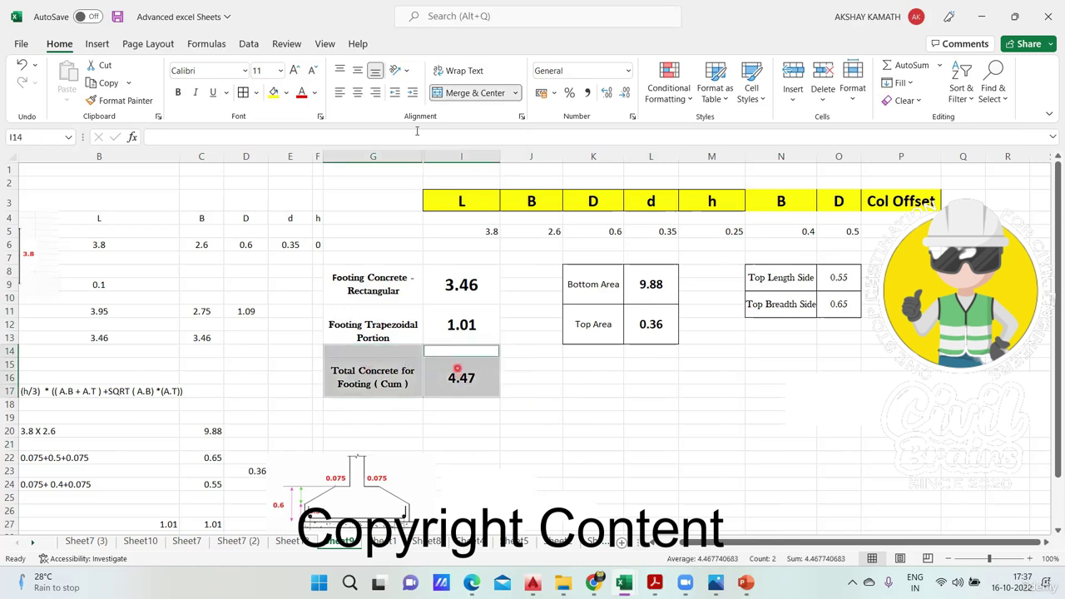
left_click(473, 92)
left_click(473, 93)
left_click(582, 402)
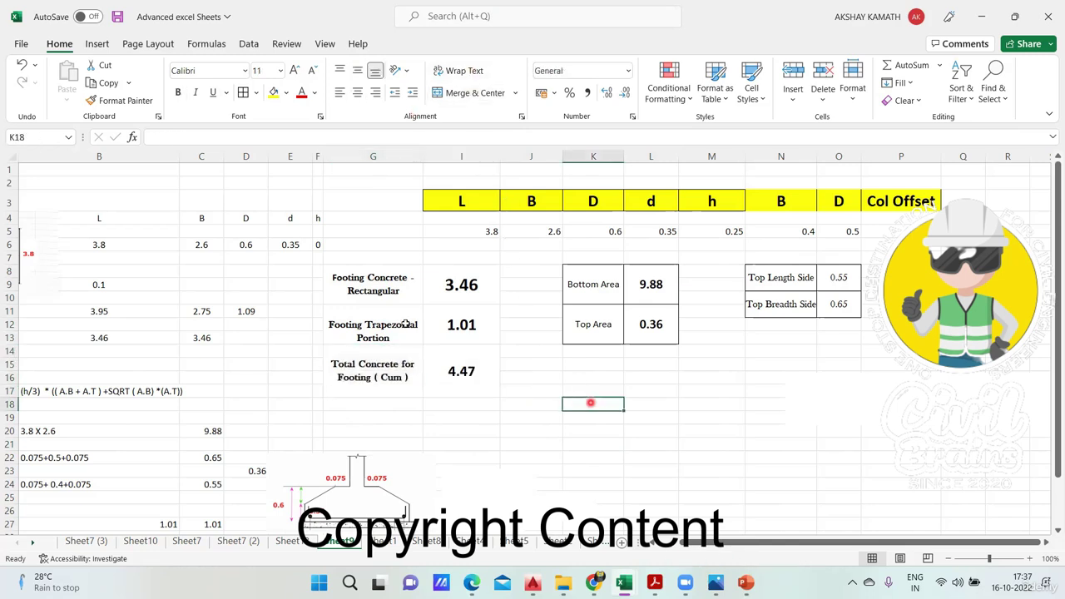
Apply all borders to the three footing concrete labels and their values in rows 8 to 17.
left_click(377, 283)
left_click(380, 331, "ctrl")
left_click(384, 365, "ctrl")
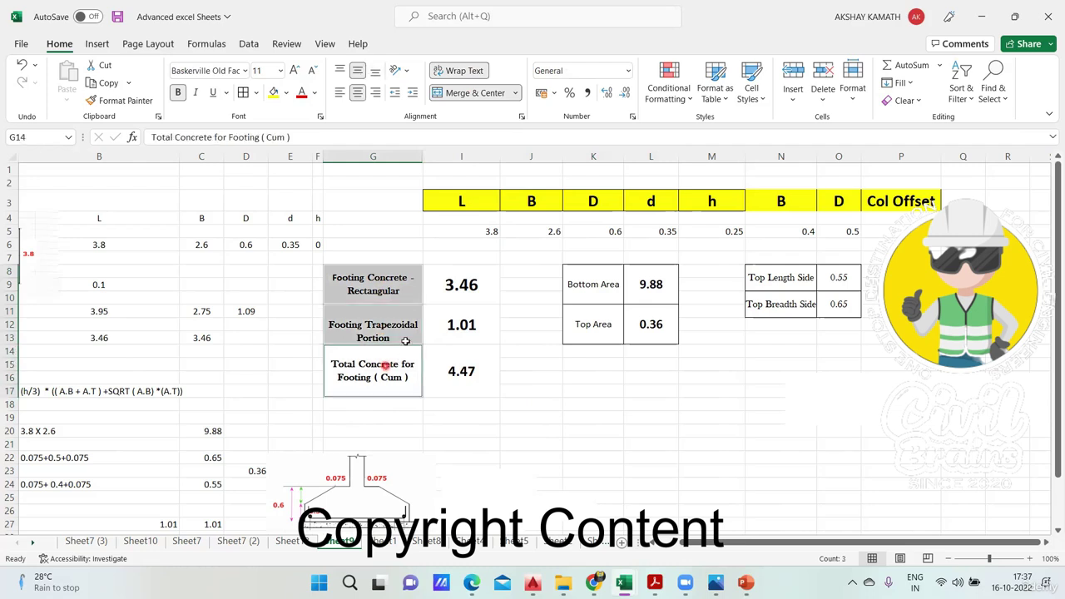
left_click(439, 292, "ctrl")
left_click(457, 337, "ctrl")
left_click(459, 382, "ctrl")
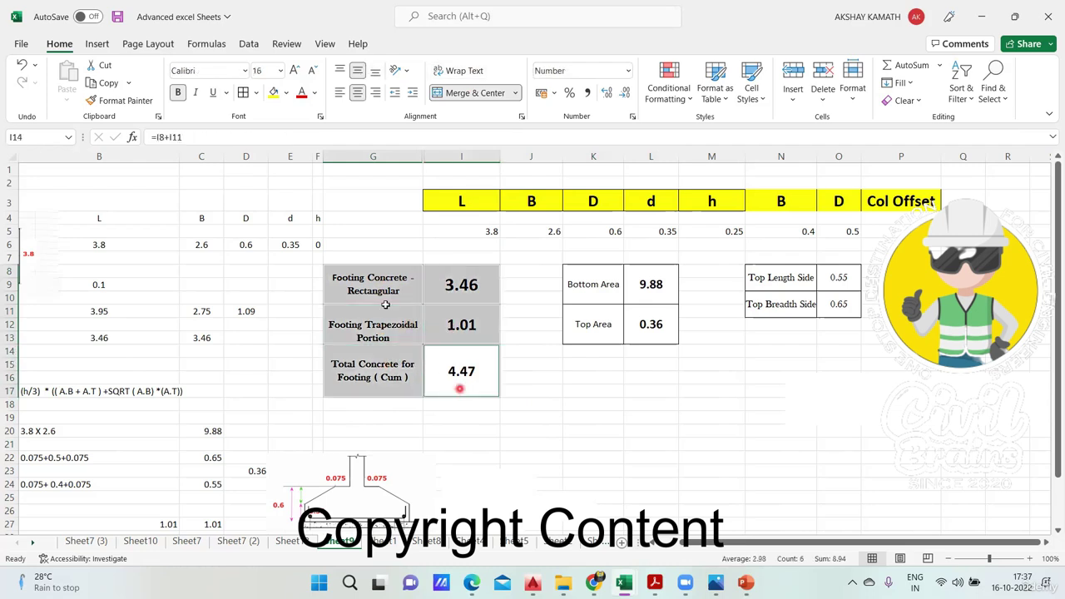
left_click(244, 92)
left_click(632, 440)
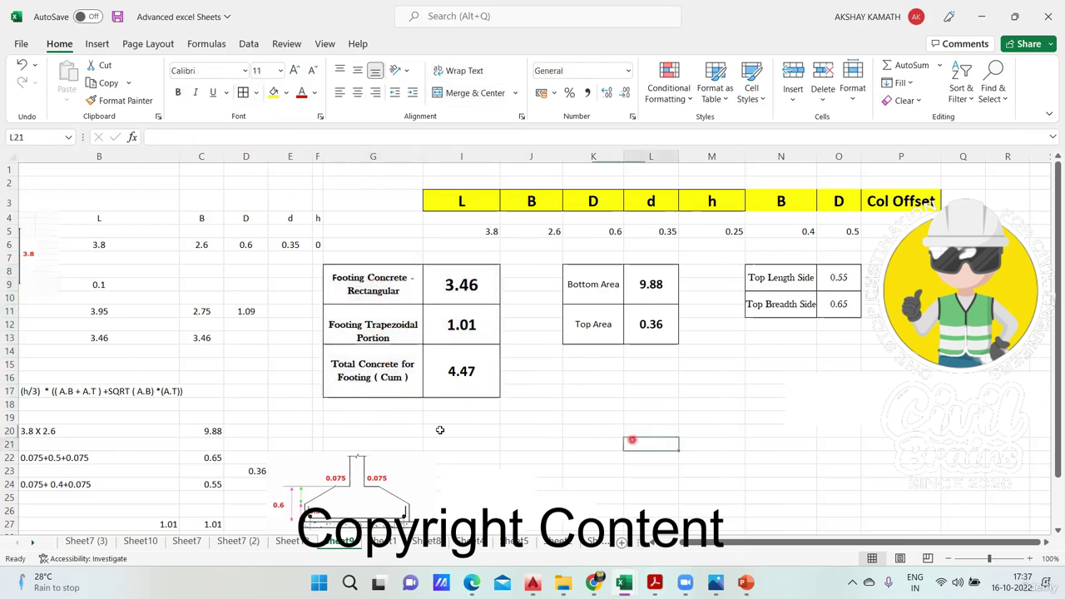
Merge and center G18:G20 and I18:I20 below the total concrete row.
left_click(345, 405)
left_click_drag(378, 412, 388, 430)
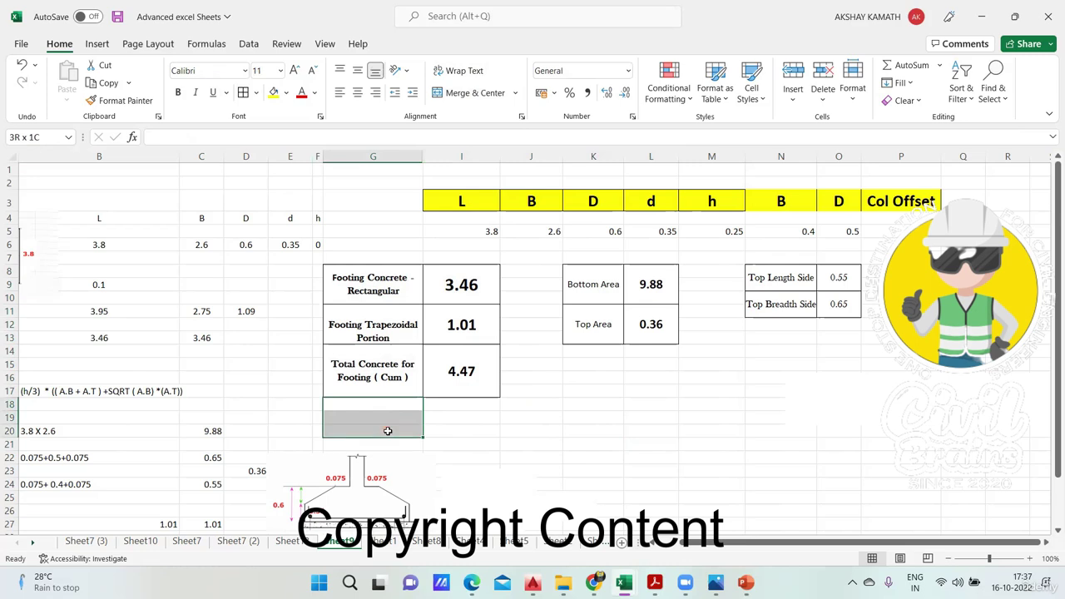
left_click_drag(441, 408, 454, 428)
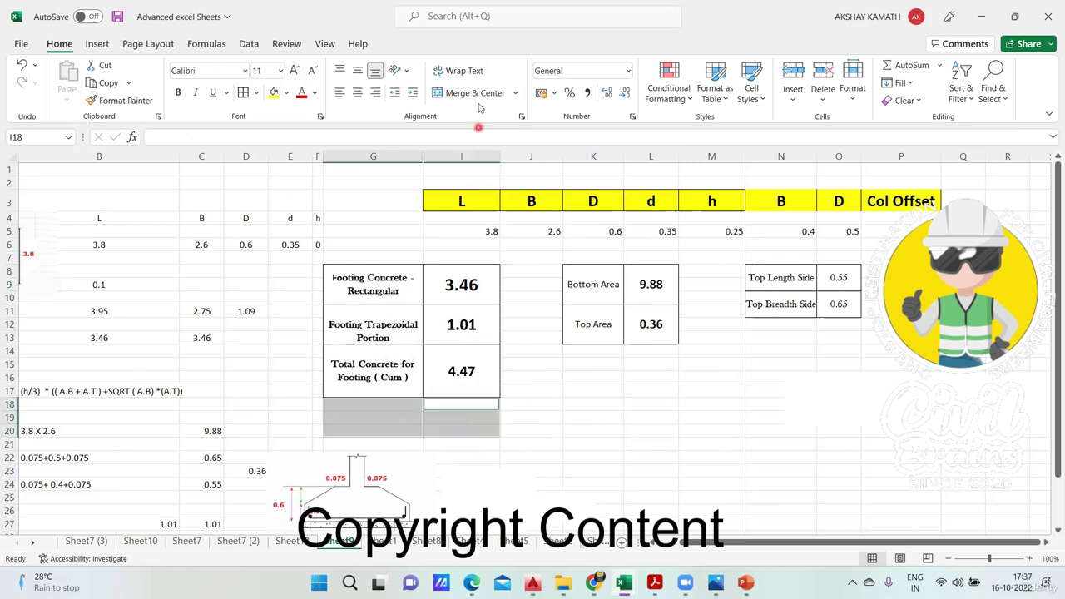
left_click(456, 93)
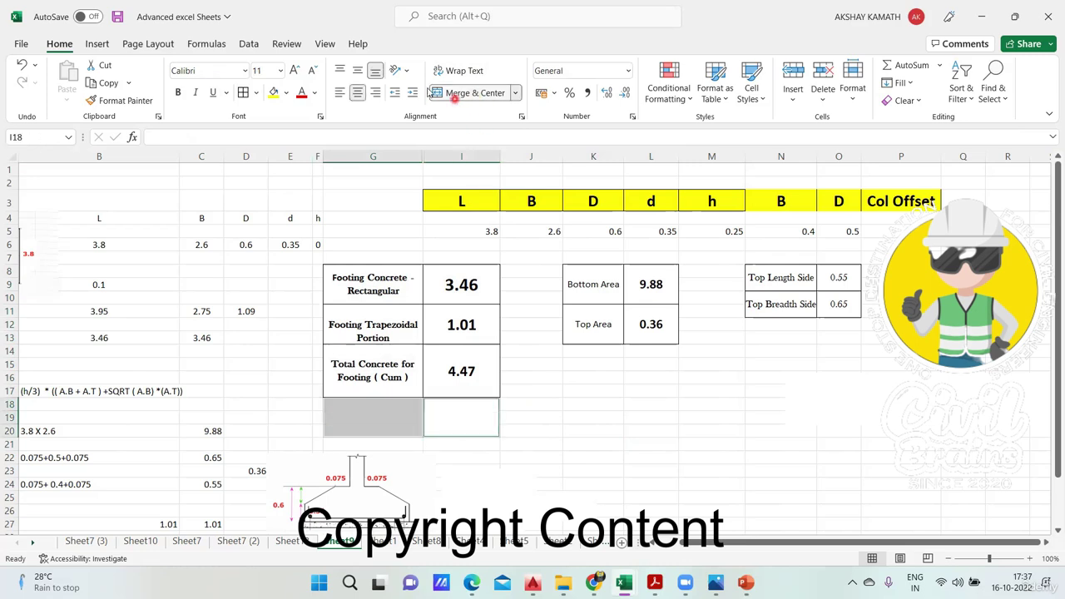
left_click(599, 431)
Enter the label "Total Shuttering Quantity" in merged cell G18 below the total concrete label.
left_click(364, 408)
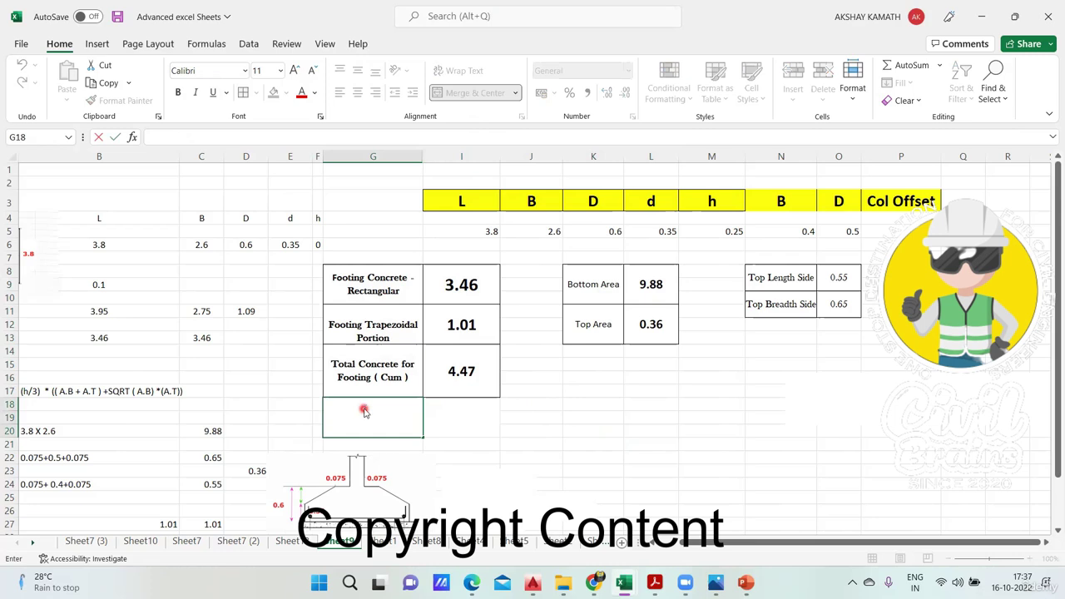
type("Total")
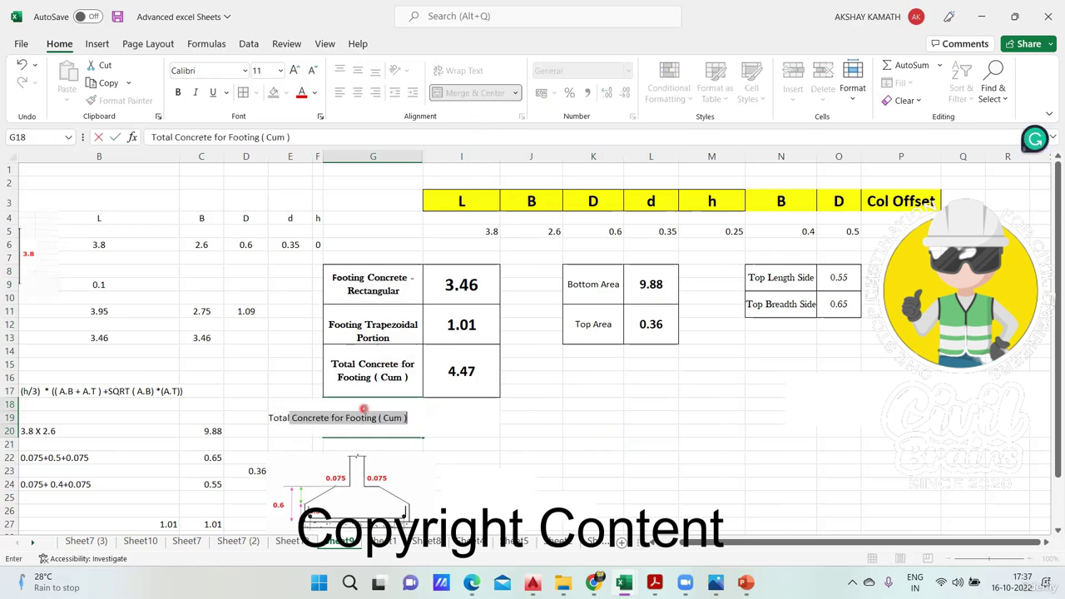
type(" Shuttering ")
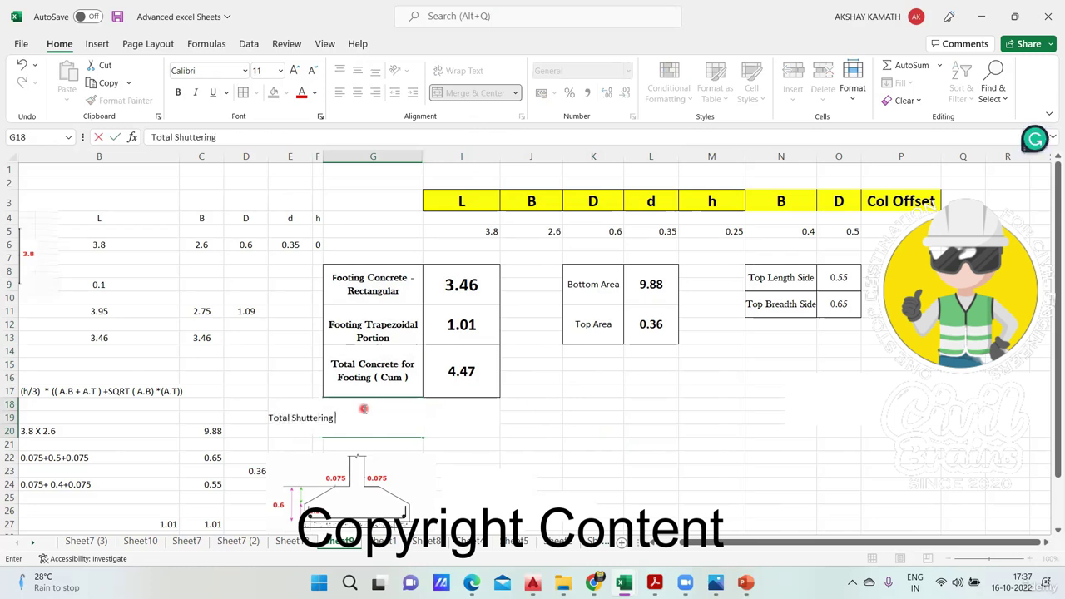
type("Quantity")
left_click(649, 483)
Append the unit "( Sqmtr )" to the total shuttering quantity label in G18.
left_click(375, 416)
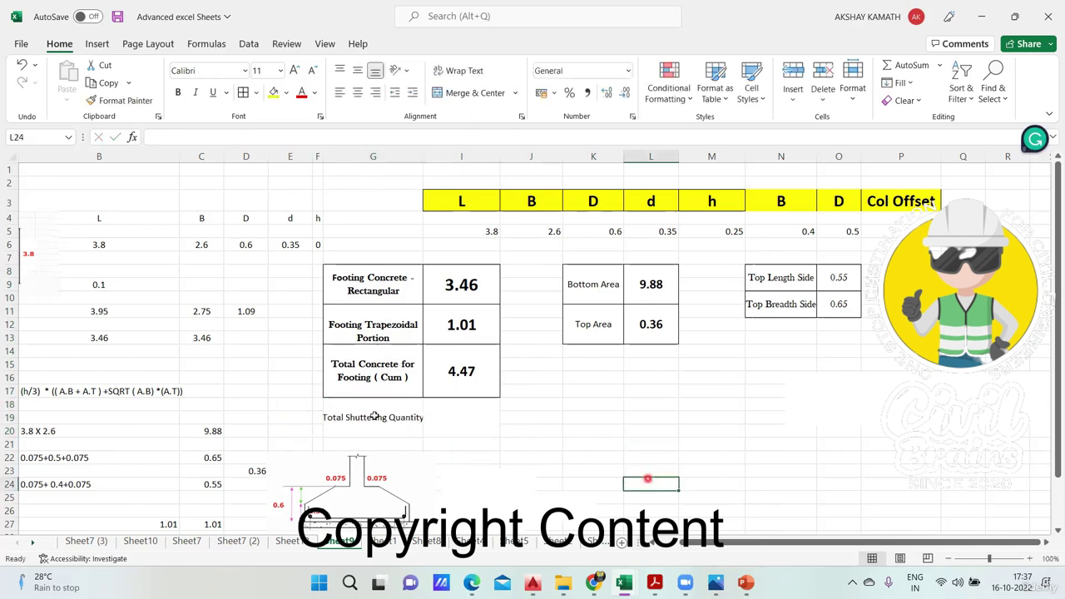
double_click(386, 423)
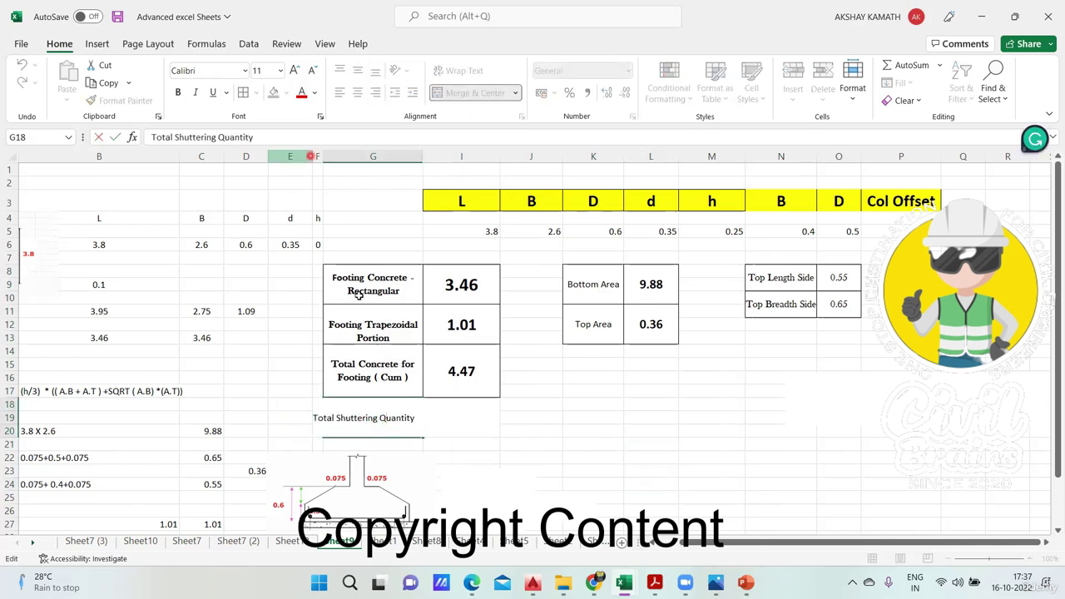
left_click(272, 137)
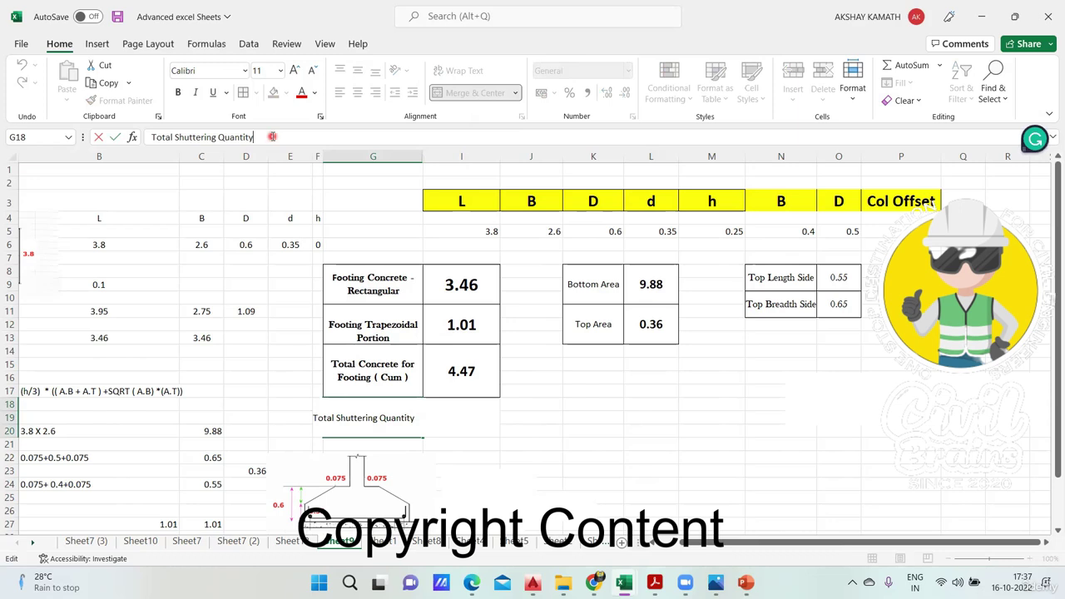
type("( S")
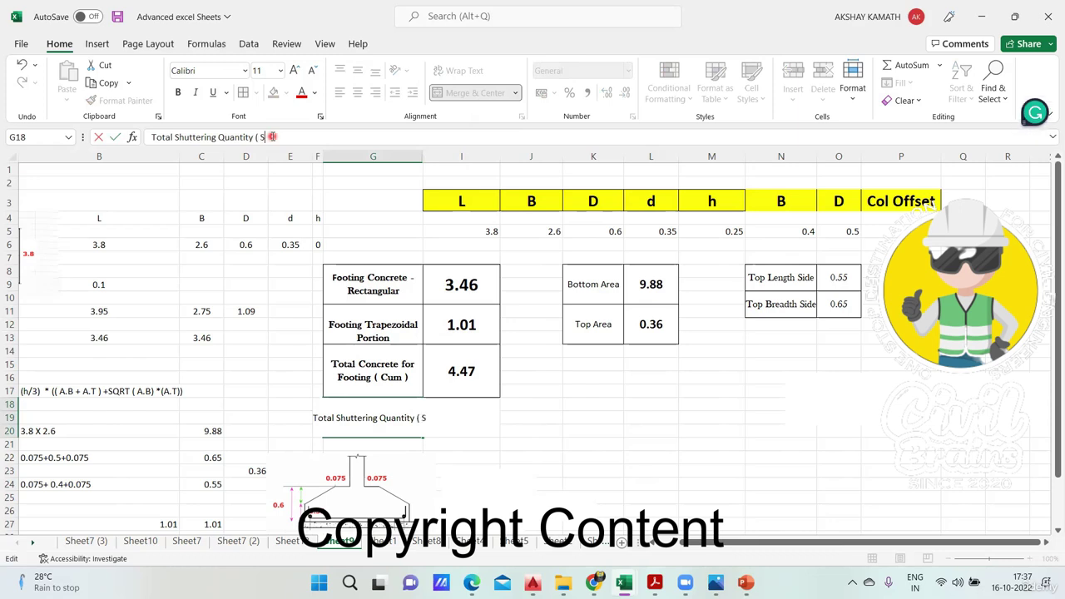
type("qmtr")
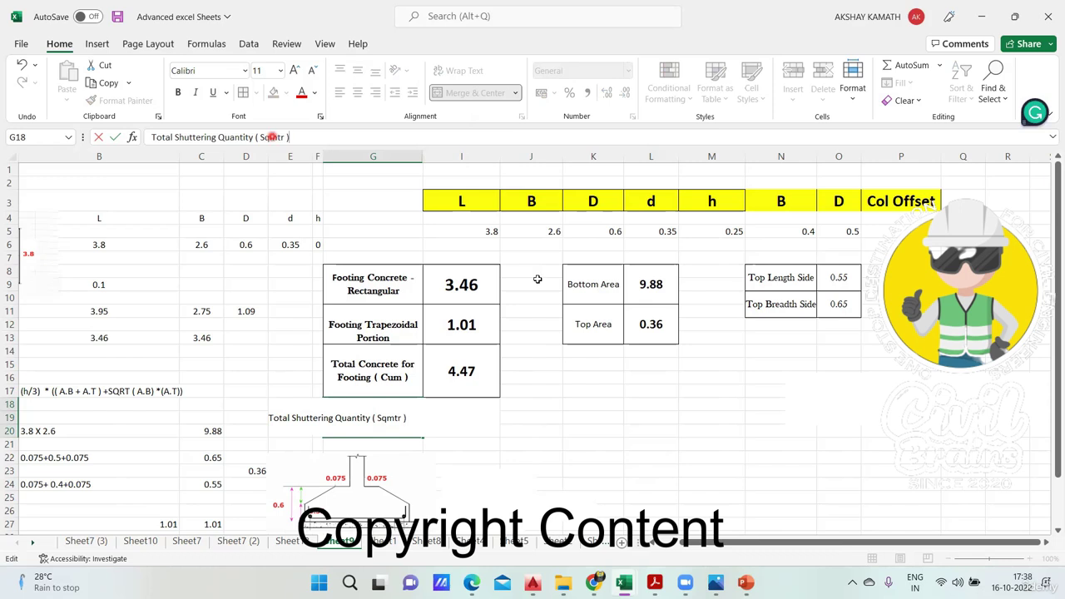
left_click(697, 459)
Wrap the text of the shuttering label in G18 and format it bold in Baskerville Old Face.
left_click(365, 424)
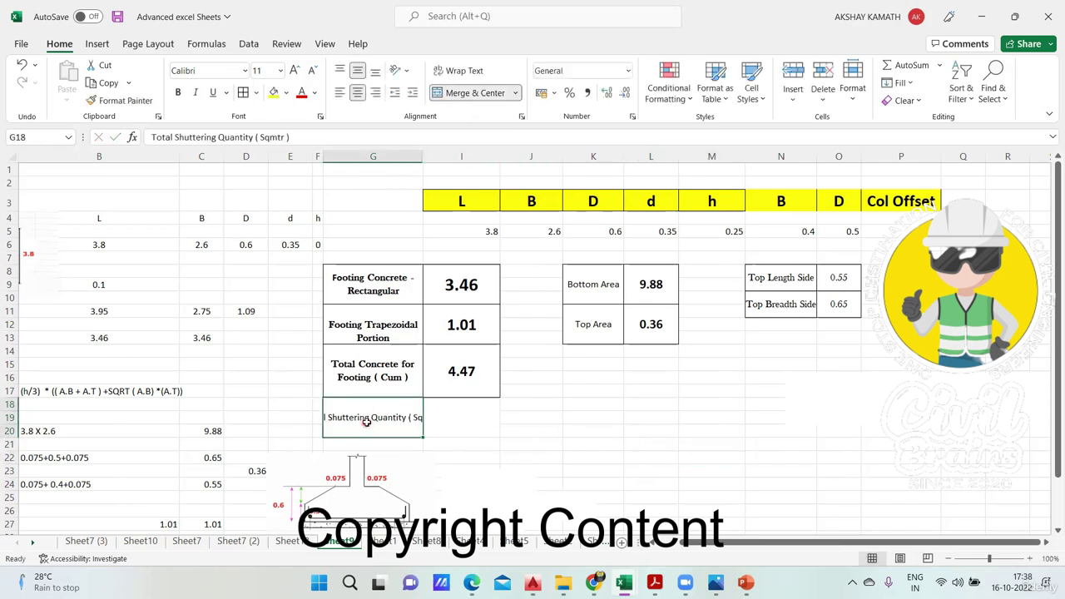
left_click(465, 72)
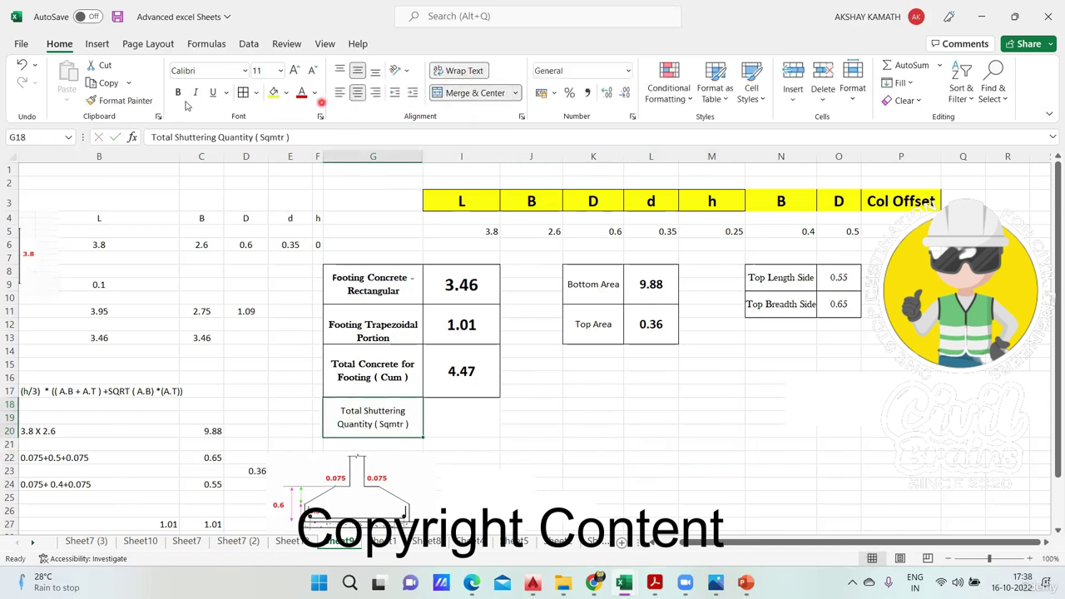
left_click(177, 92)
left_click(245, 71)
scroll(268, 313, "down", 3)
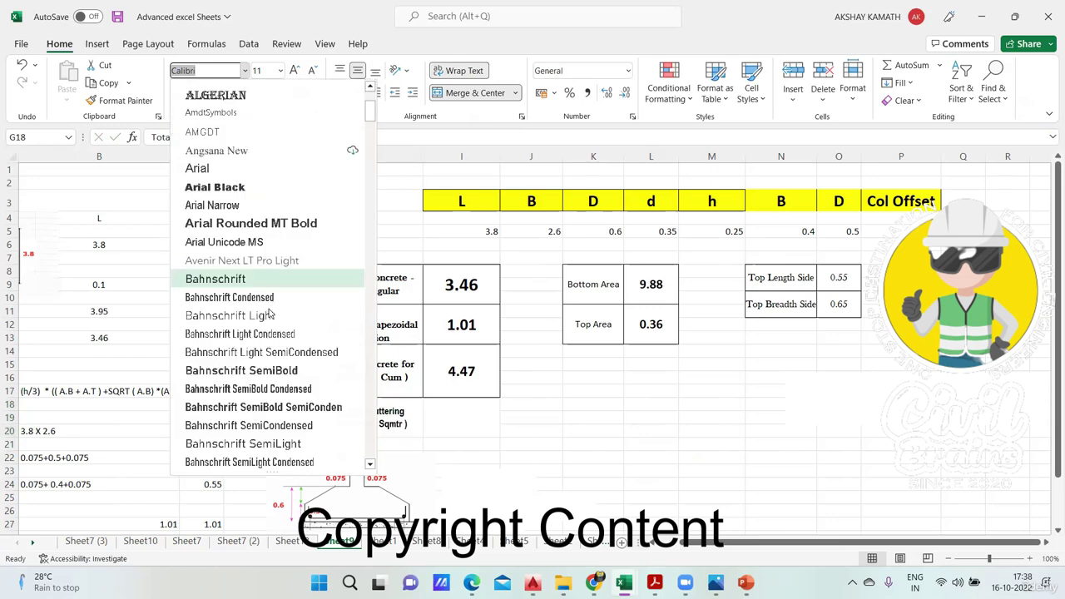
scroll(268, 313, "down", 5)
left_click(250, 312)
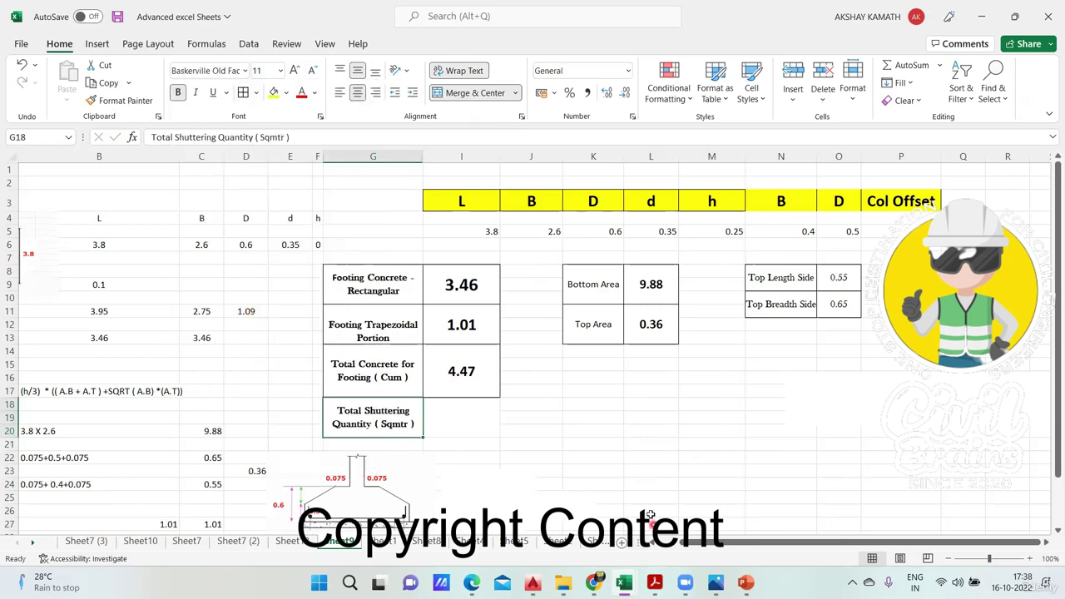
left_click(593, 471)
Change the unit in the shuttering label to "Sq.mtr".
left_click(386, 425)
double_click(385, 427)
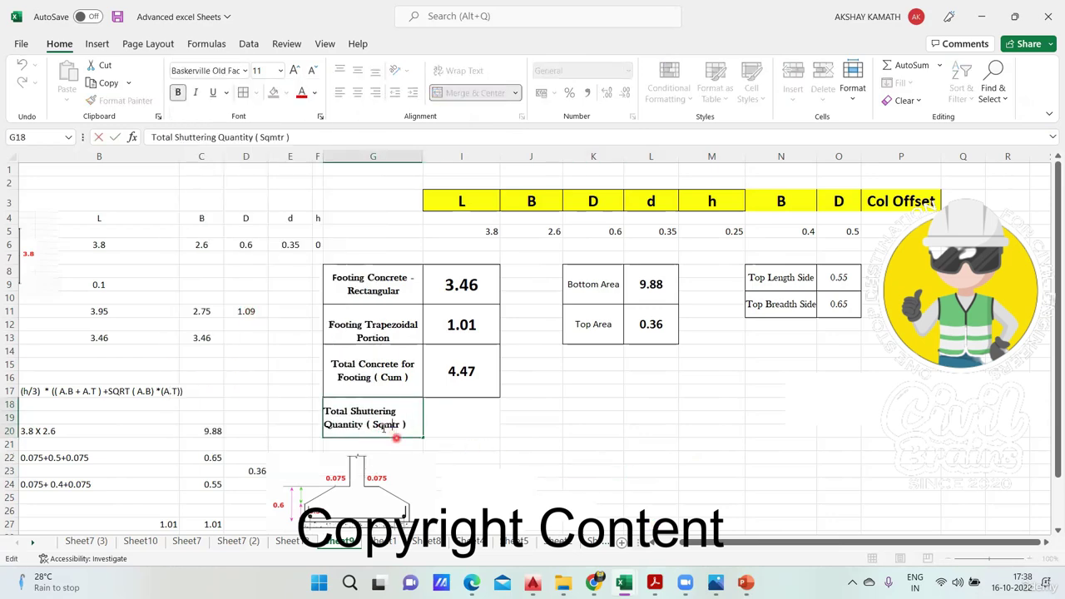
left_click(387, 427)
type(".")
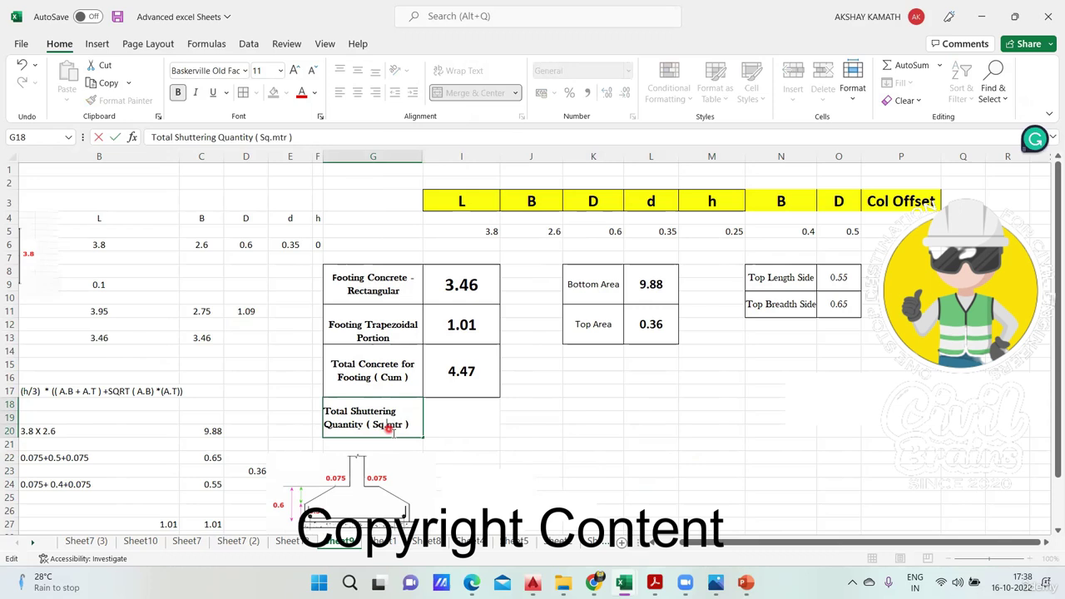
left_click(529, 338)
Calculate the shuttering quantity in I18 with the formula =2*(I5+J5)*L5, accepting the parenthesis correction.
left_click(466, 425)
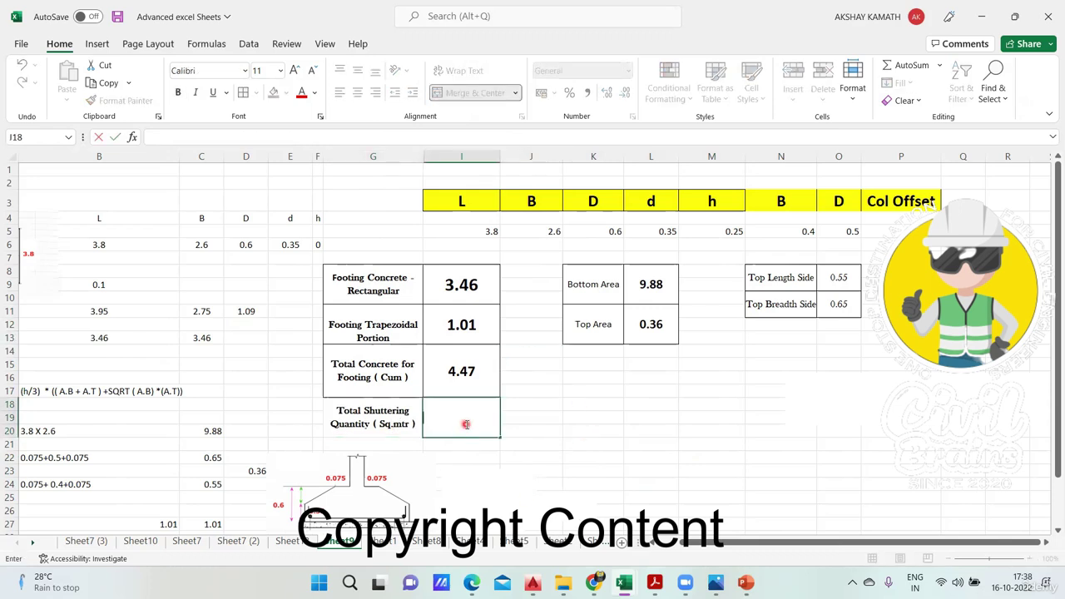
type("=2*")
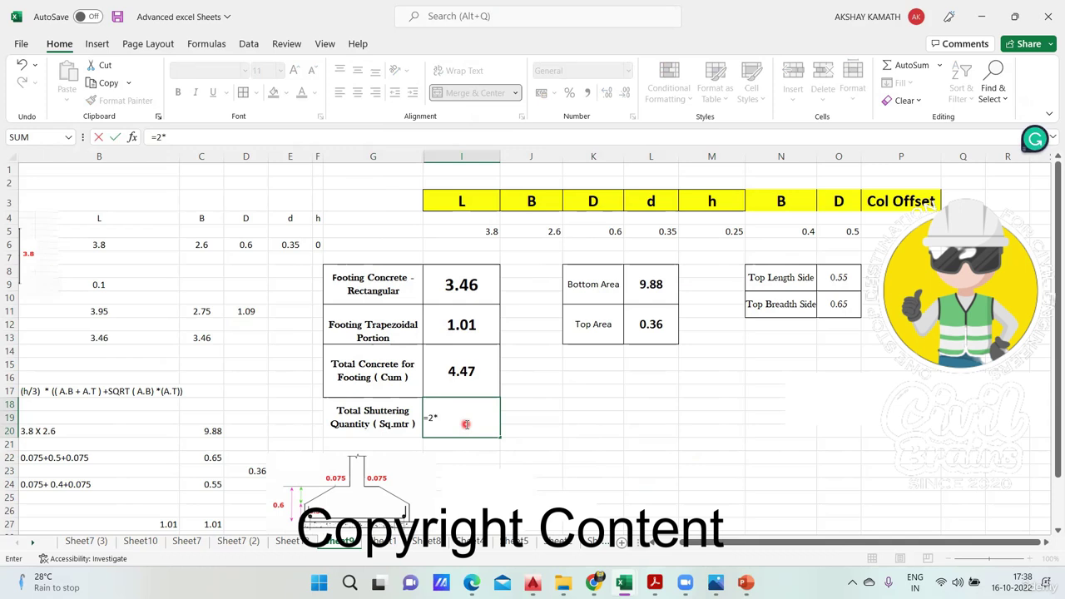
type("(")
left_click(484, 231)
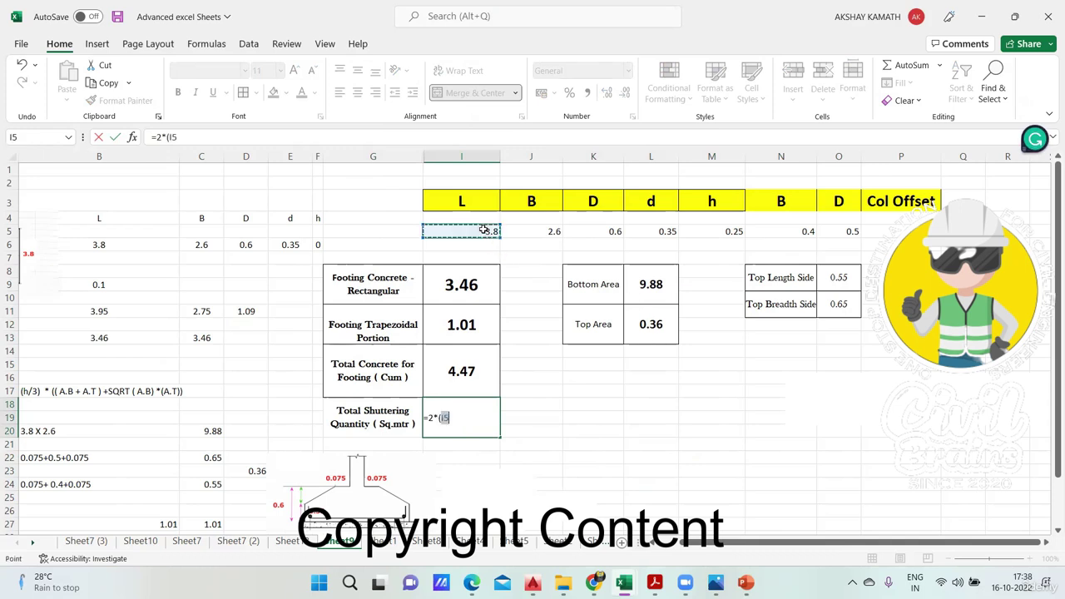
type("+")
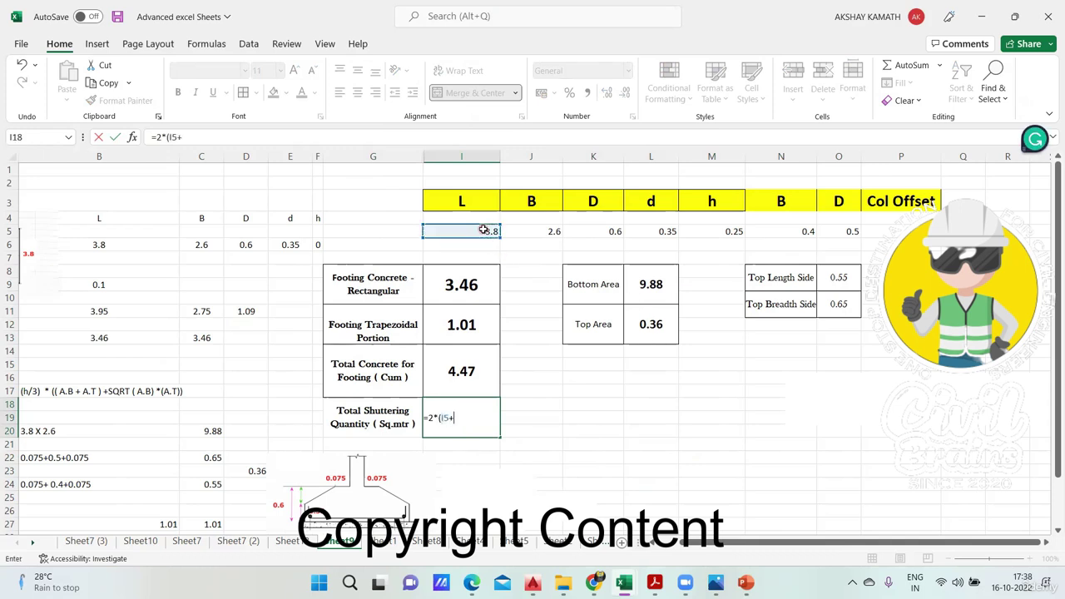
left_click(563, 238)
left_click(552, 234)
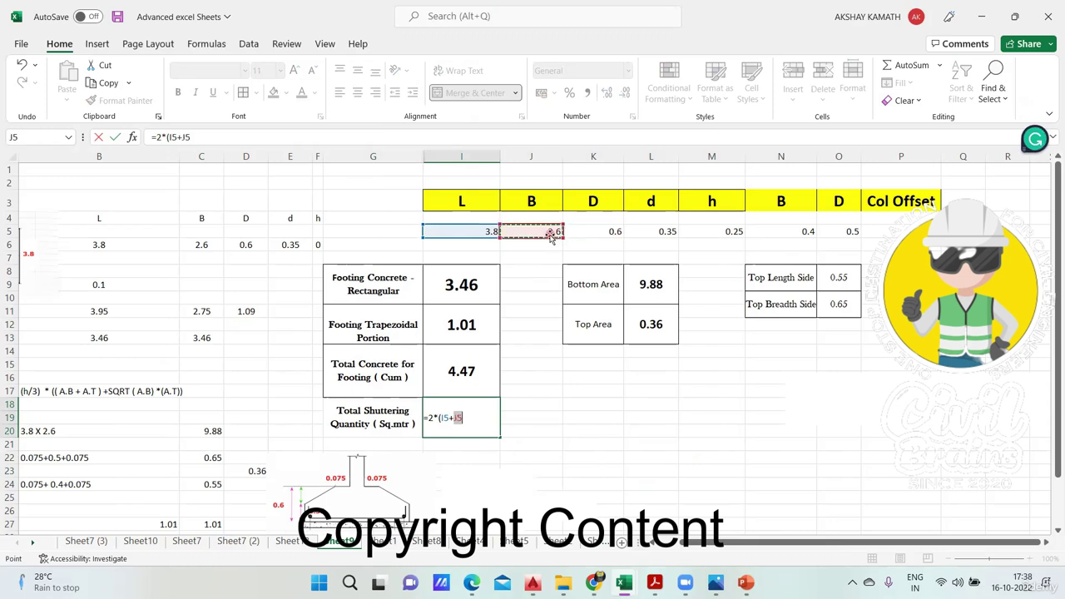
type(")*")
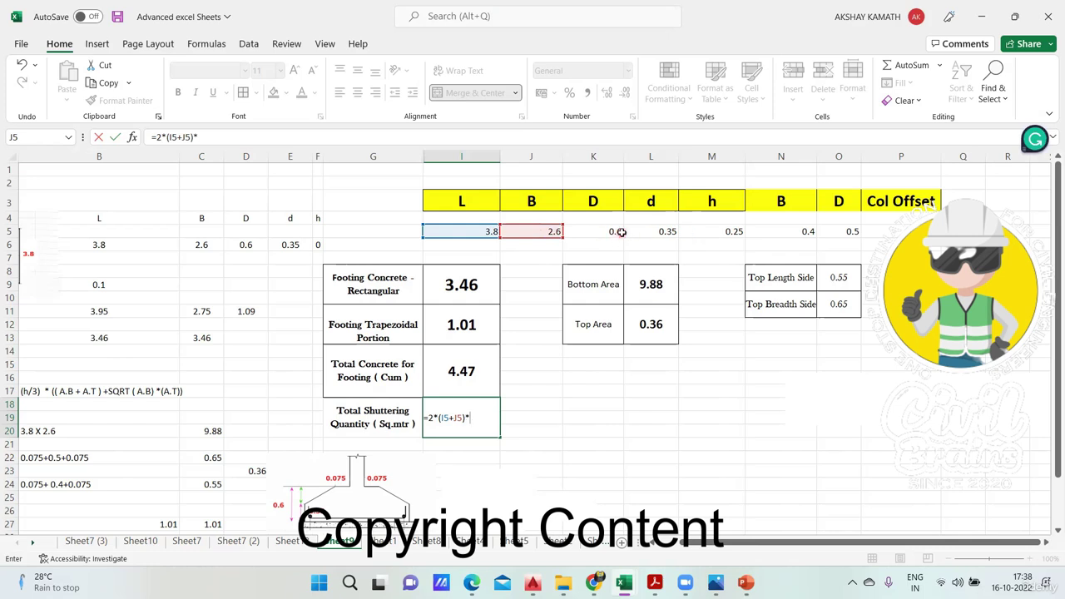
left_click(671, 233)
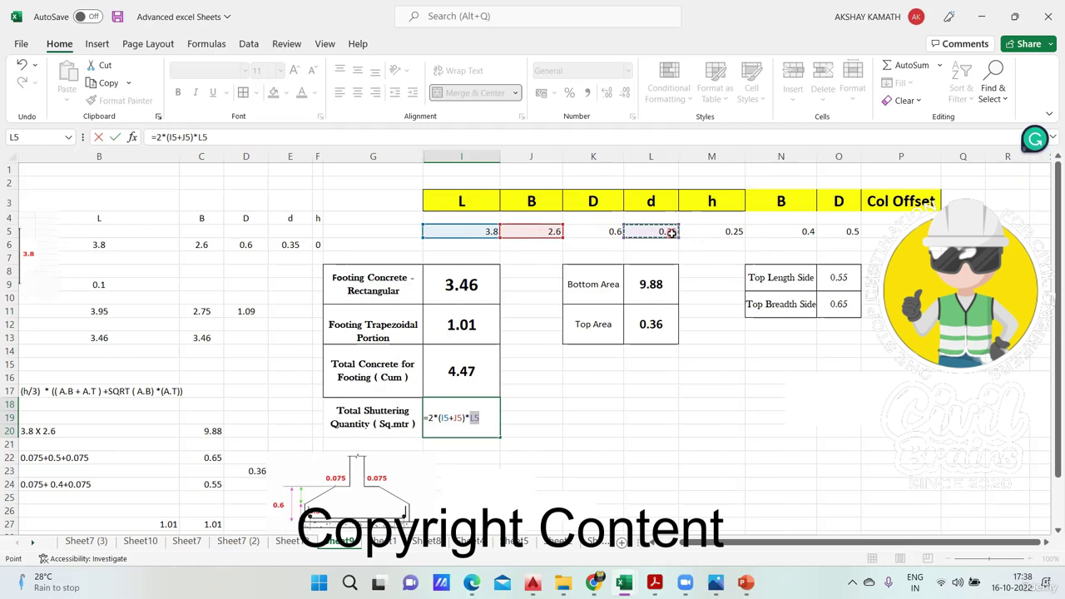
type(")")
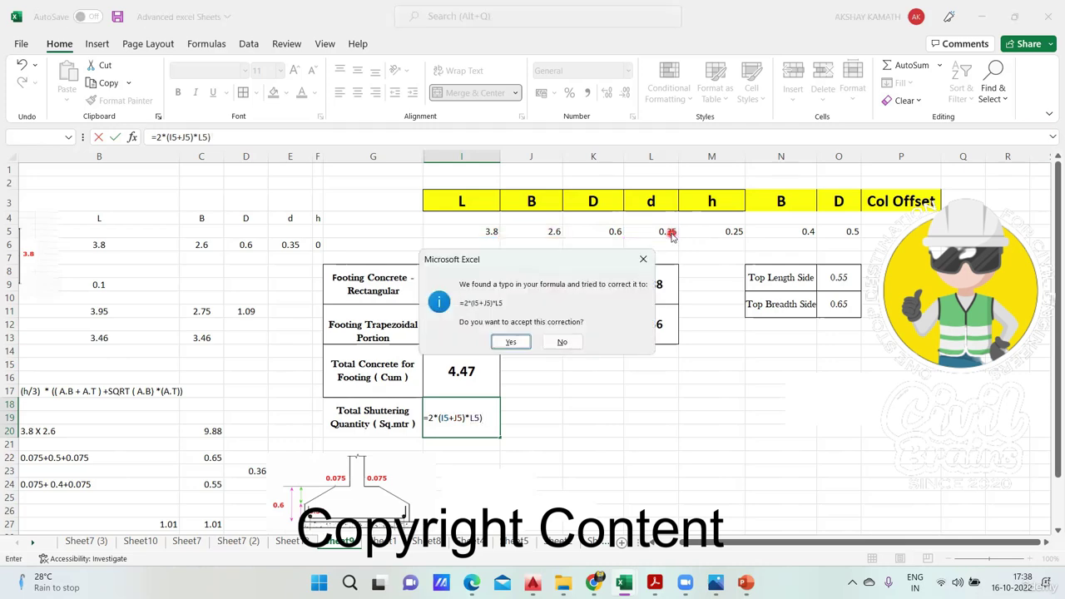
left_click(528, 343)
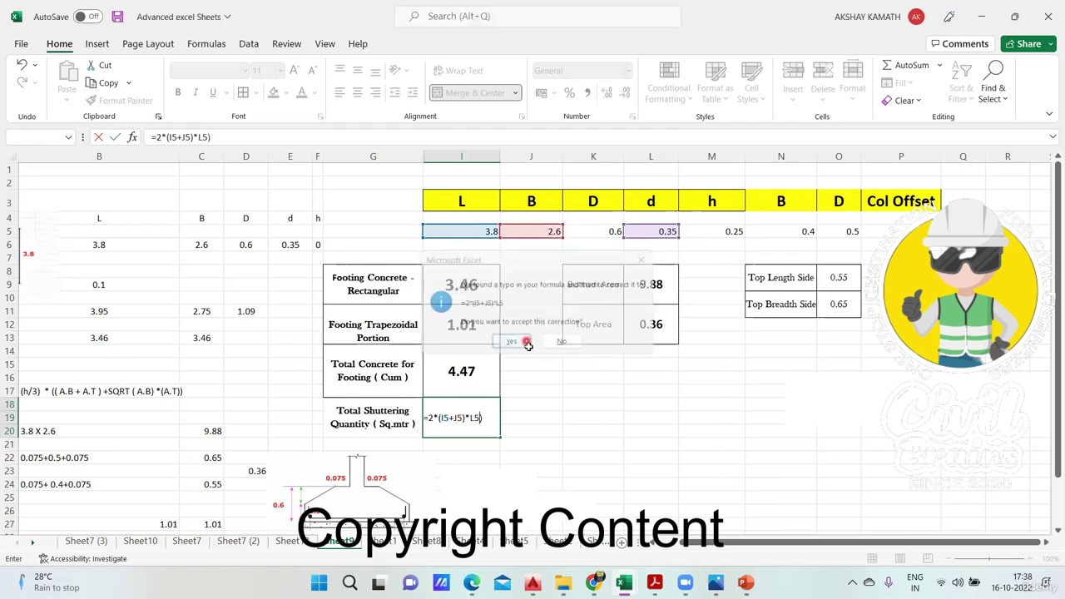
Compare the shuttering and total concrete results in column I with the manual calculations in C31 and B29.
left_click(468, 421)
scroll(469, 418, "down", 4)
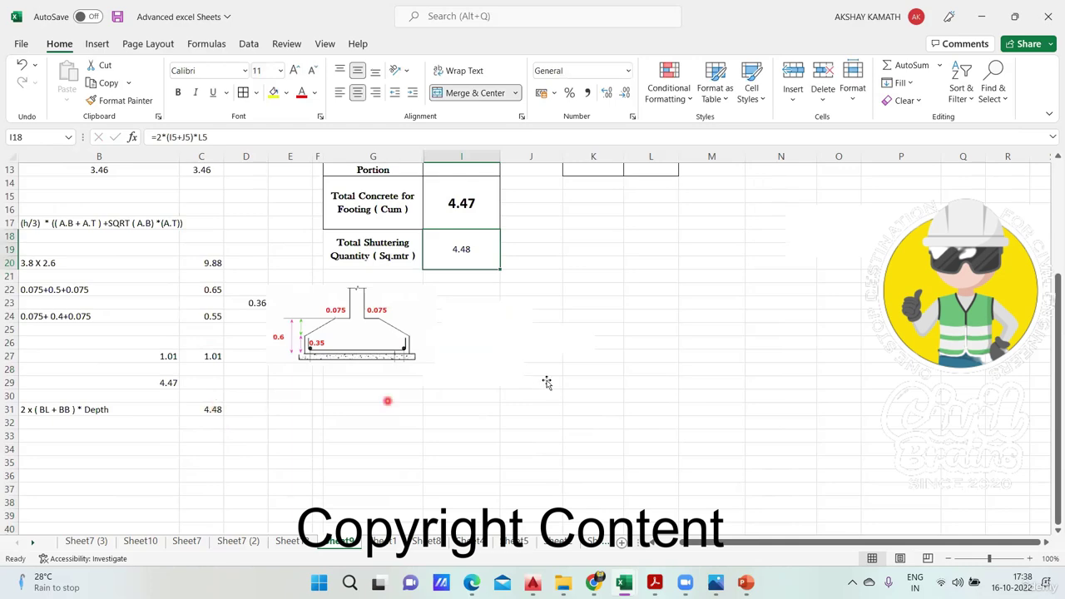
scroll(499, 399, "up", 4)
scroll(491, 428, "down", 3)
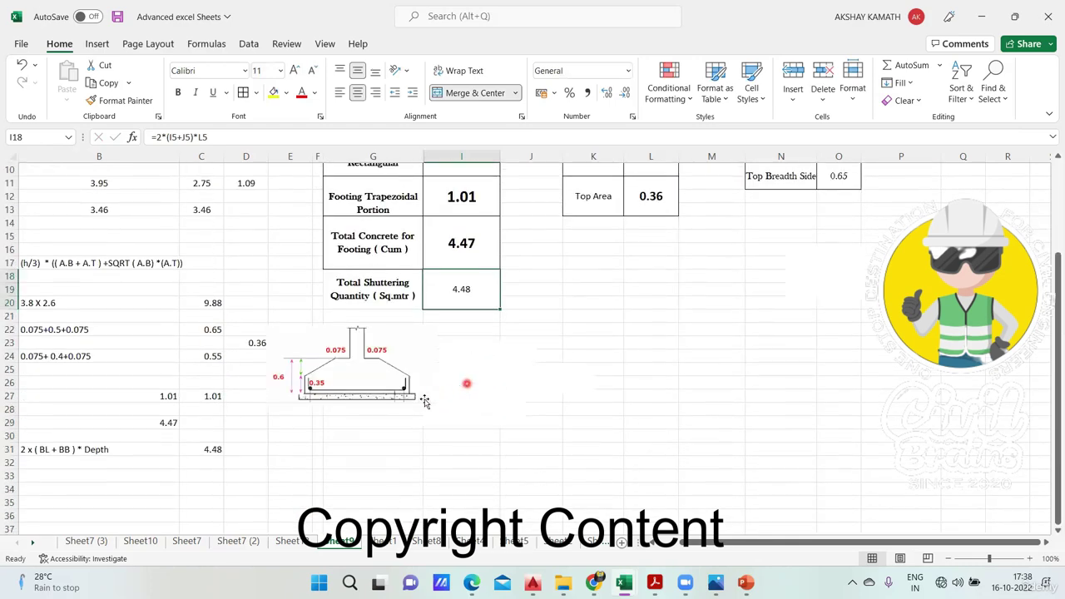
scroll(454, 383, "up", 3)
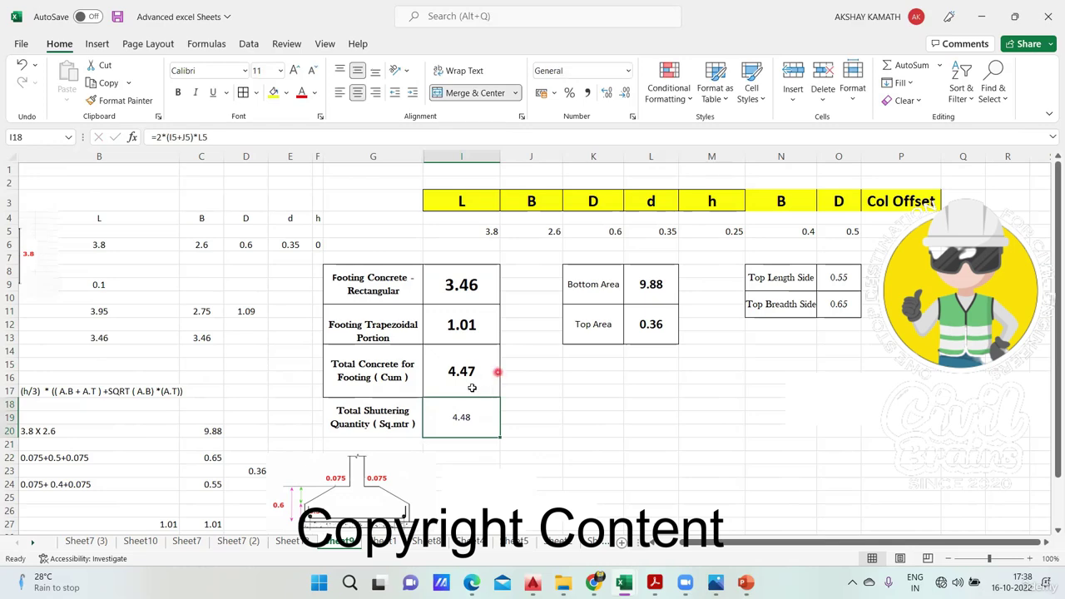
scroll(472, 379, "down", 4)
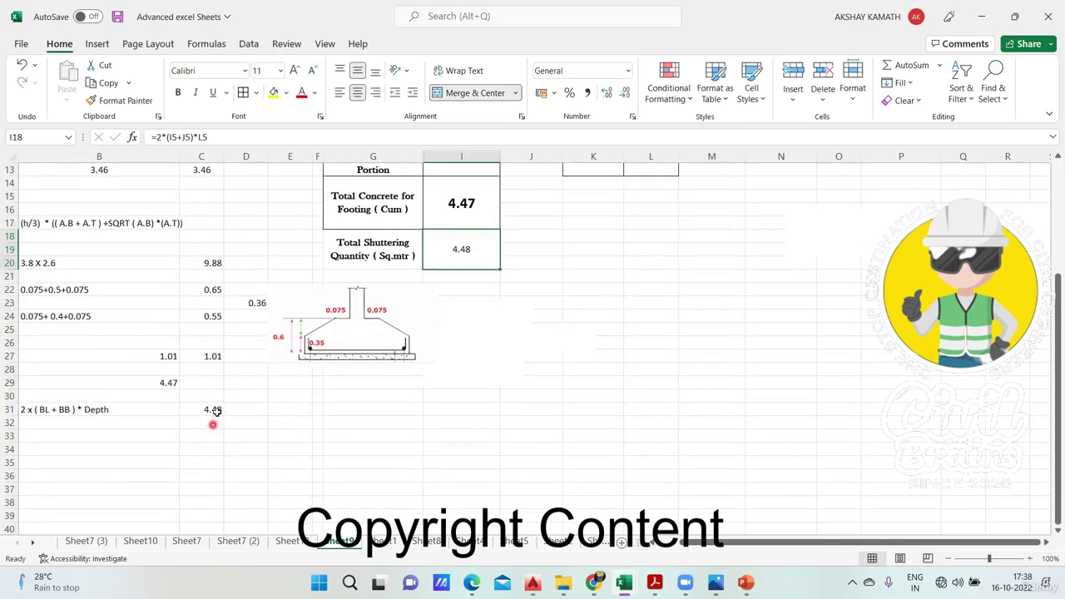
scroll(173, 406, "up", 1)
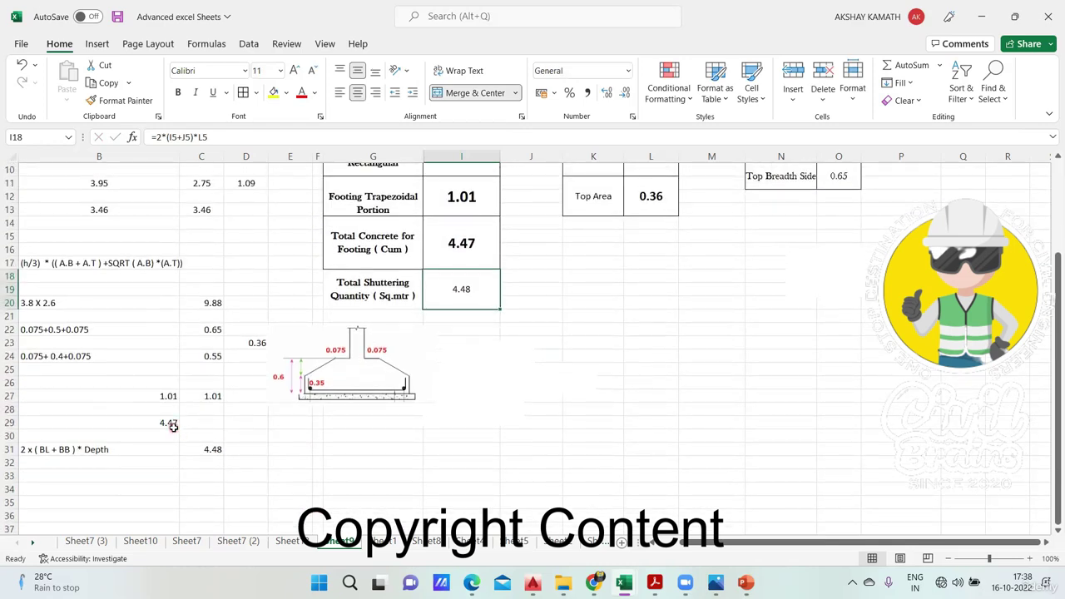
left_click(168, 423)
scroll(178, 400, "up", 3)
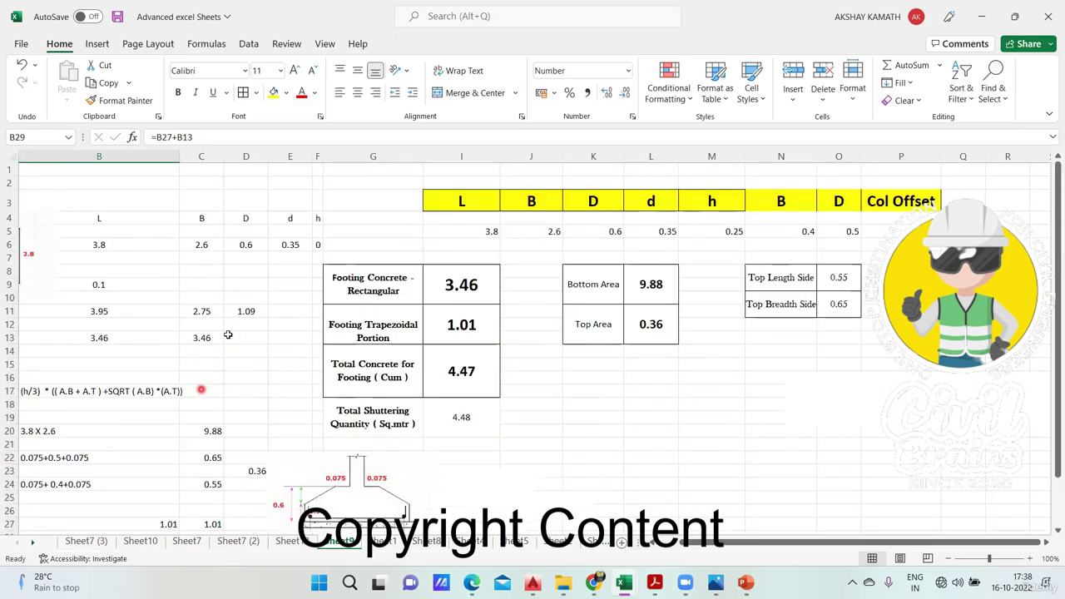
left_click(465, 420)
Apply borders to the total shuttering label in G18 and its value in I18.
left_click(371, 425)
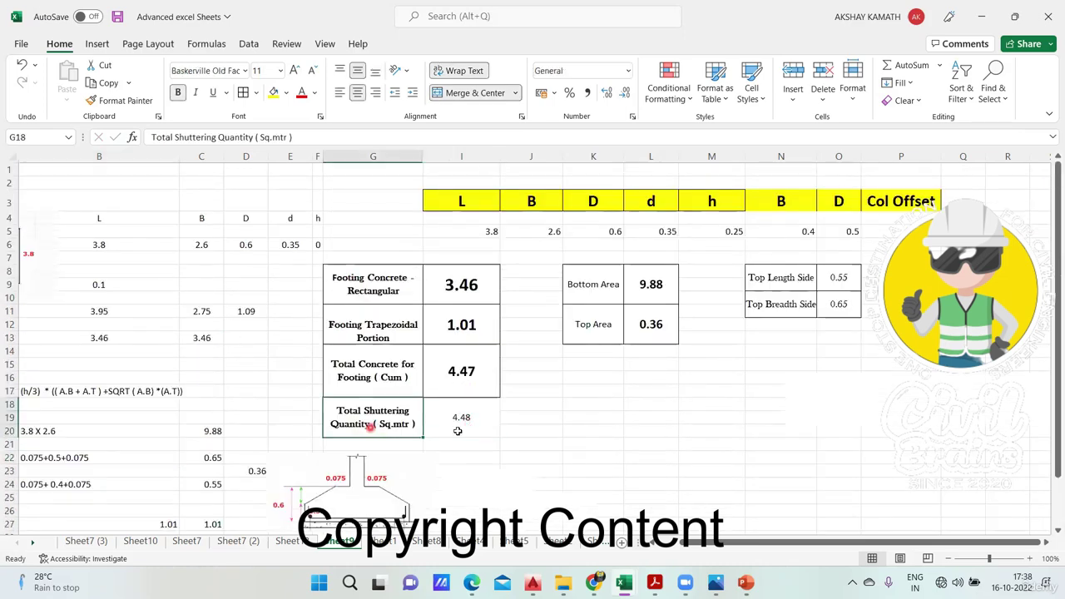
left_click(461, 425, "ctrl")
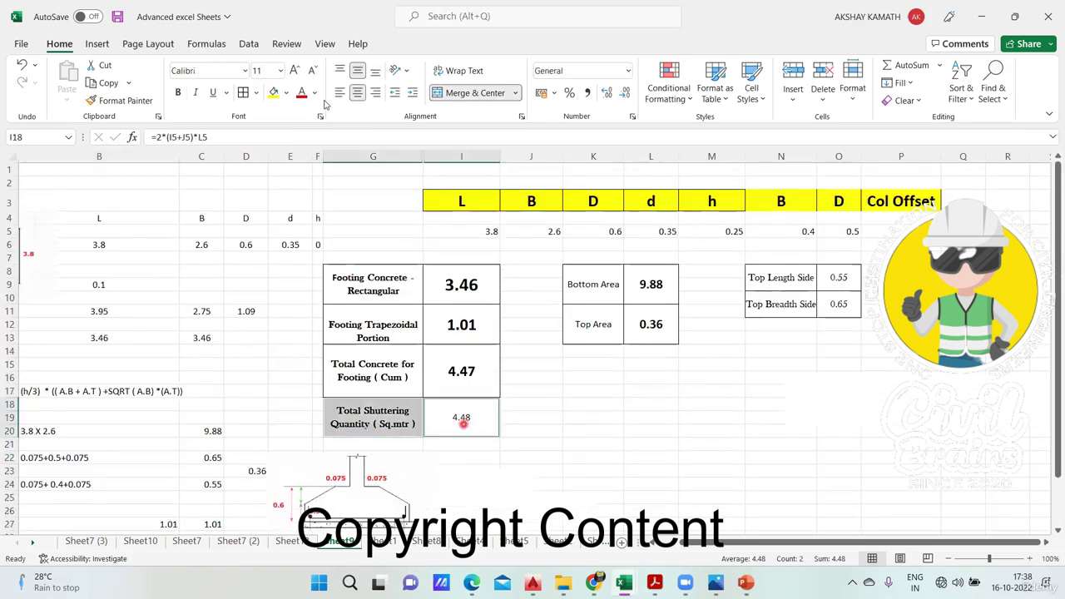
left_click(258, 93)
left_click(622, 416)
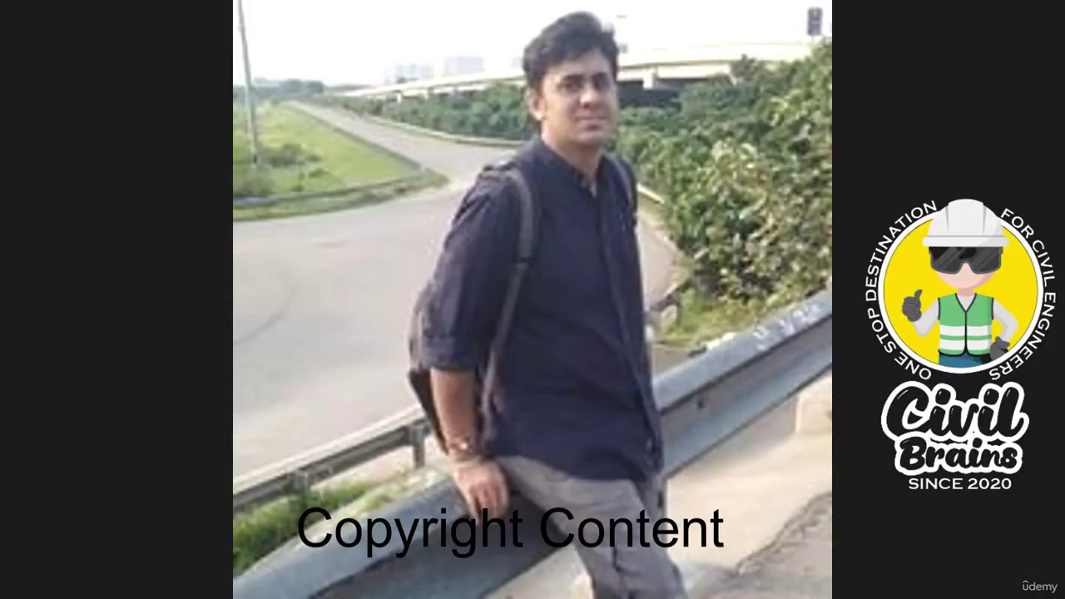
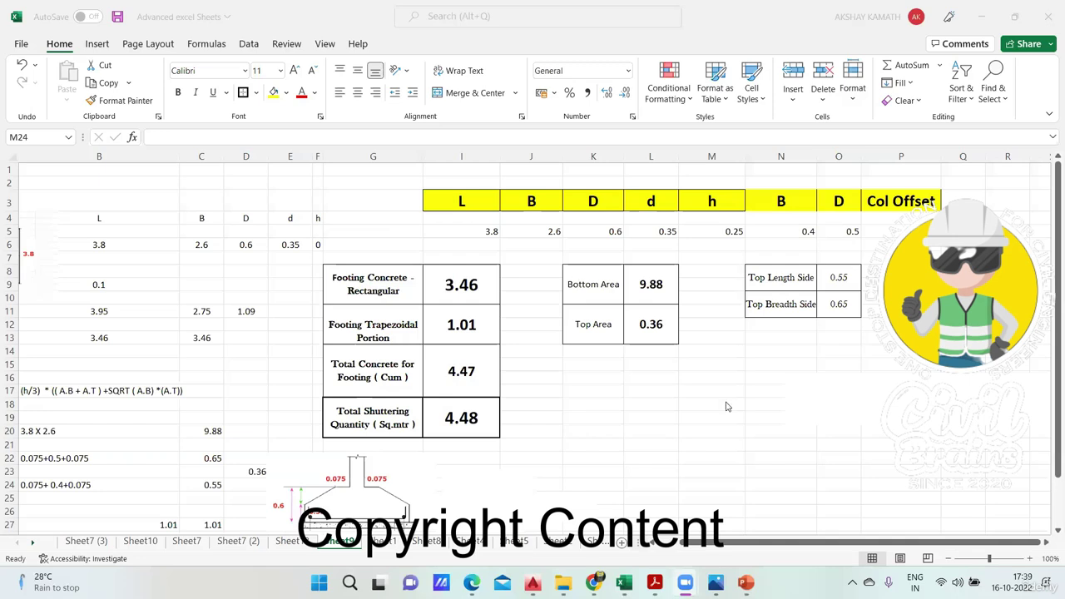
Bold and center the footing dimension values in I5:P6.
left_click_drag(478, 232, 889, 242)
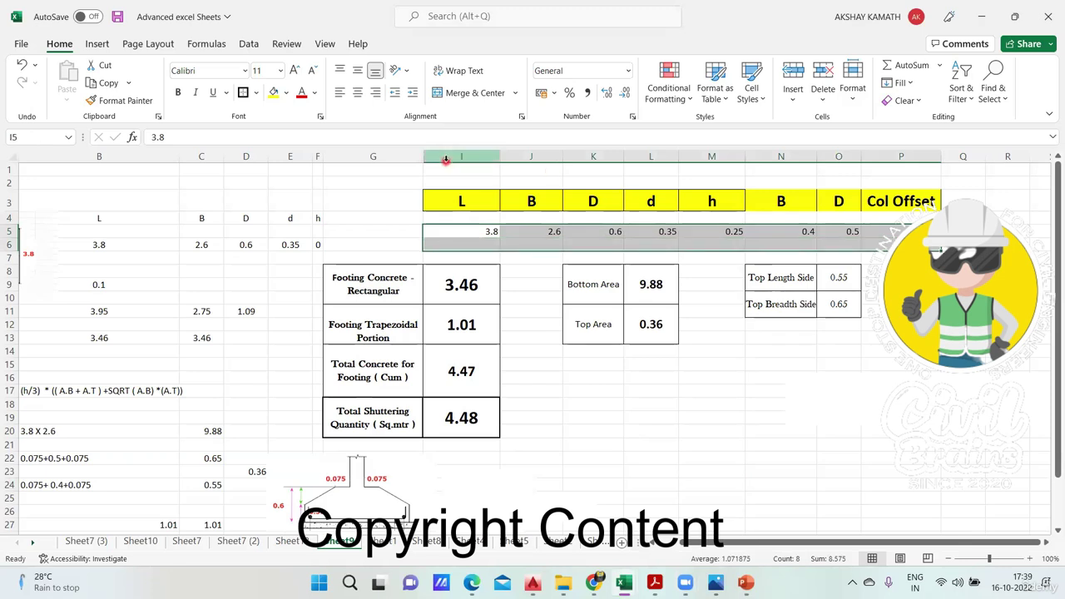
left_click(178, 92)
left_click(357, 92)
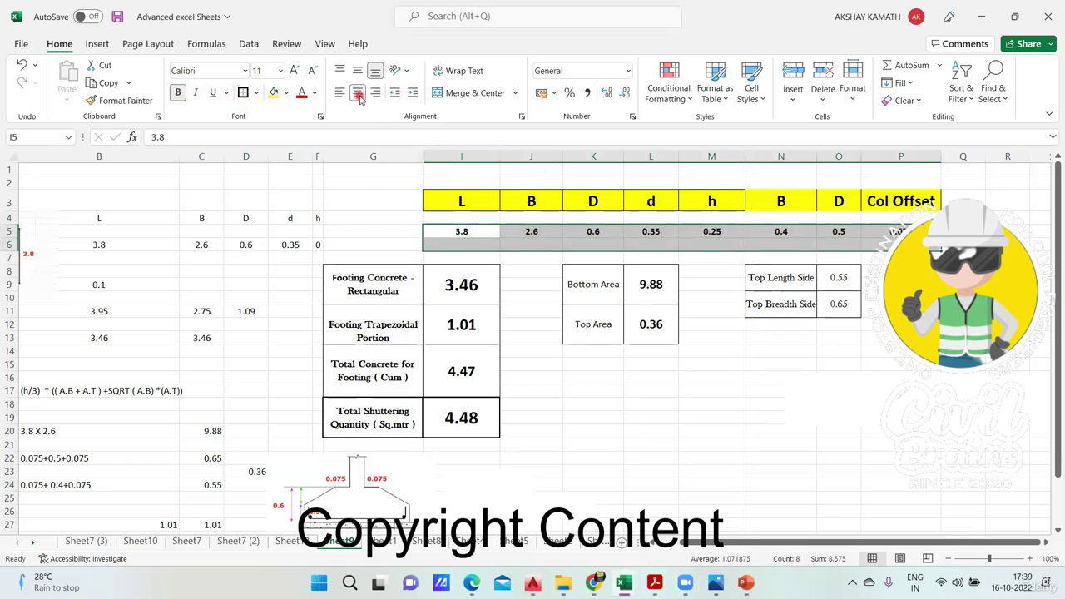
left_click(470, 94)
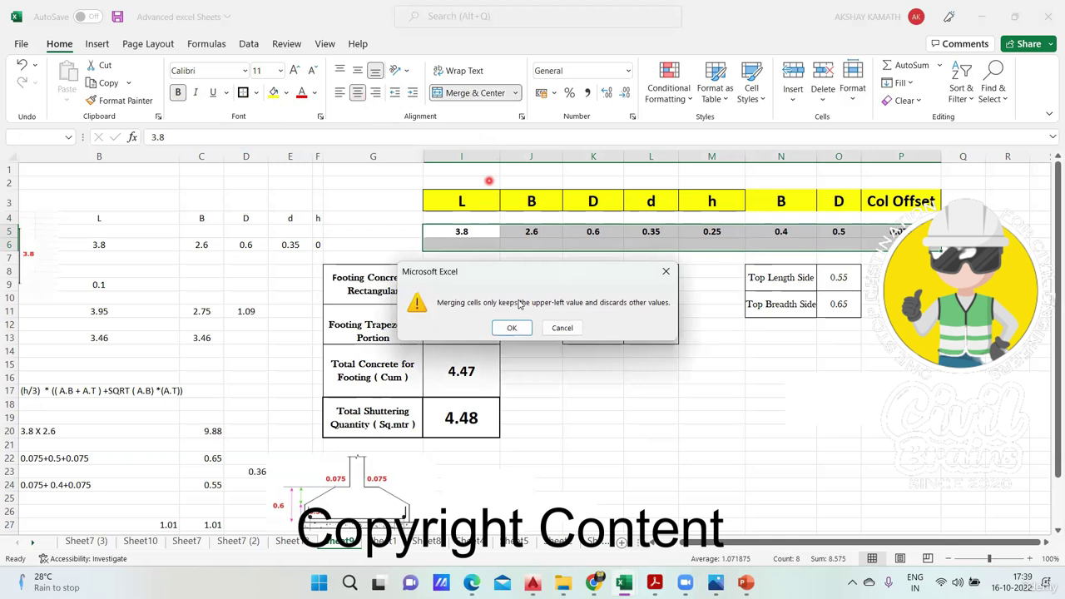
left_click(671, 269)
left_click(473, 244)
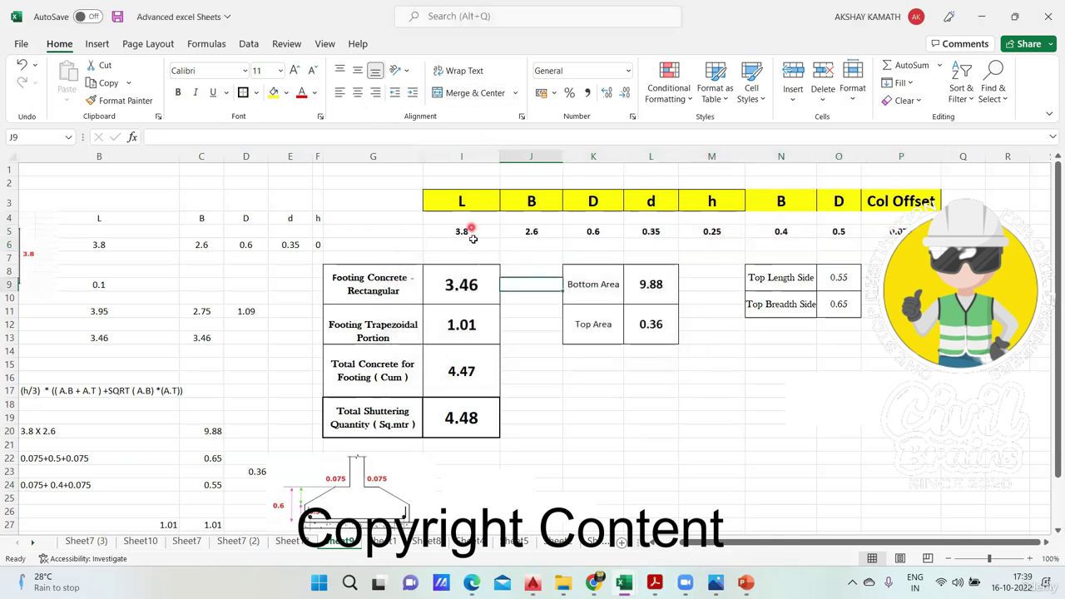
Merge and center each dimension value across rows 5 and 6 separately in columns I to P.
left_click_drag(471, 231, 533, 245)
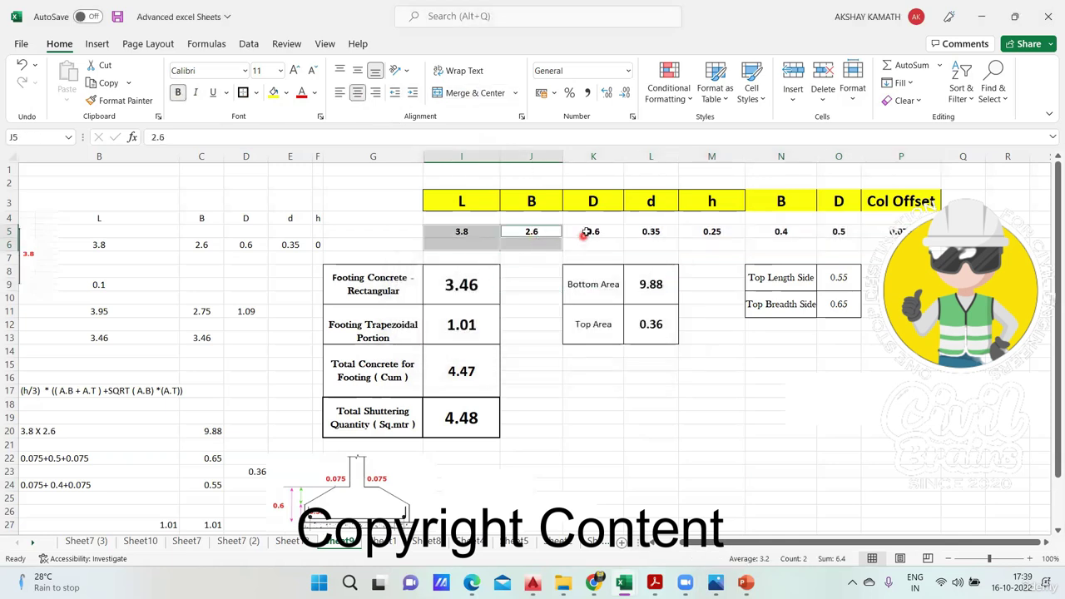
left_click_drag(592, 231, 590, 246)
left_click_drag(667, 231, 714, 246)
left_click_drag(800, 231, 899, 246)
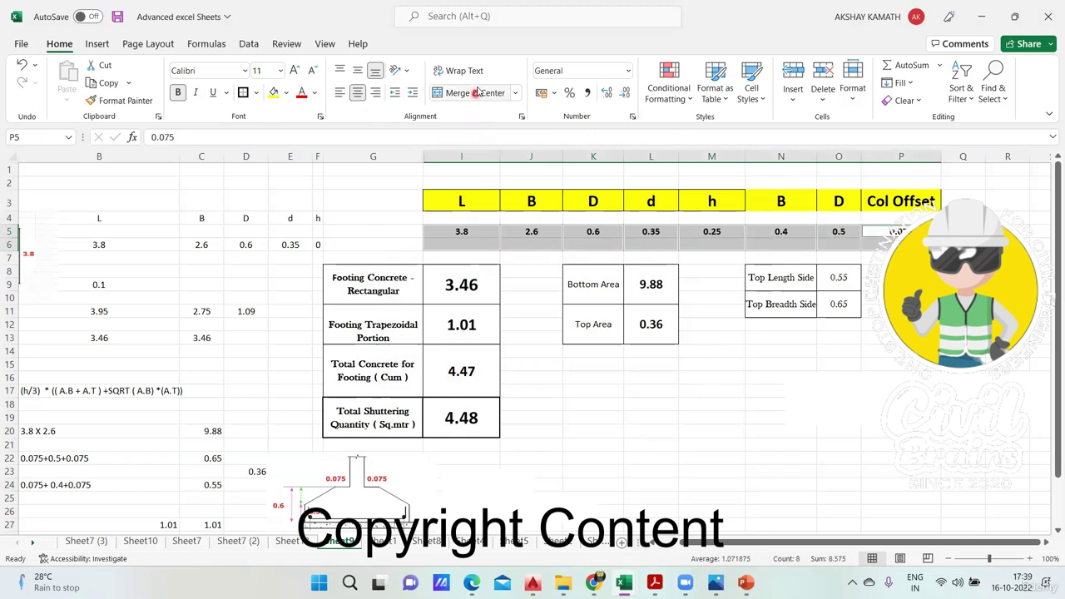
left_click(483, 93)
left_click(483, 93)
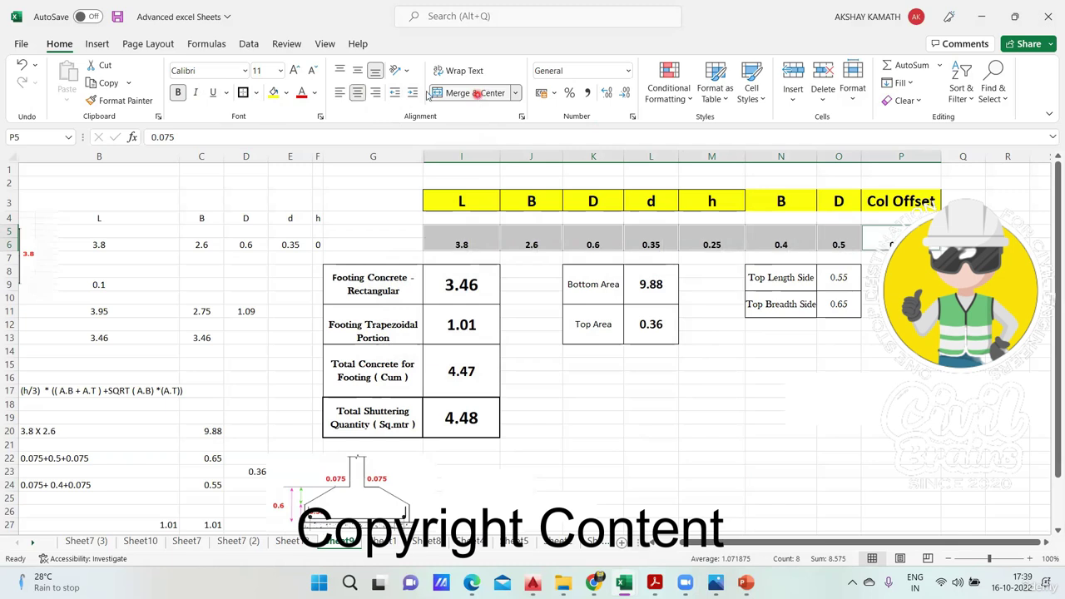
Enlarge the merged dimension values in I5:P6 to font size 20 and color them light blue.
left_click(297, 70)
left_click(296, 70)
left_click(296, 70)
left_click(296, 70)
left_click(296, 70)
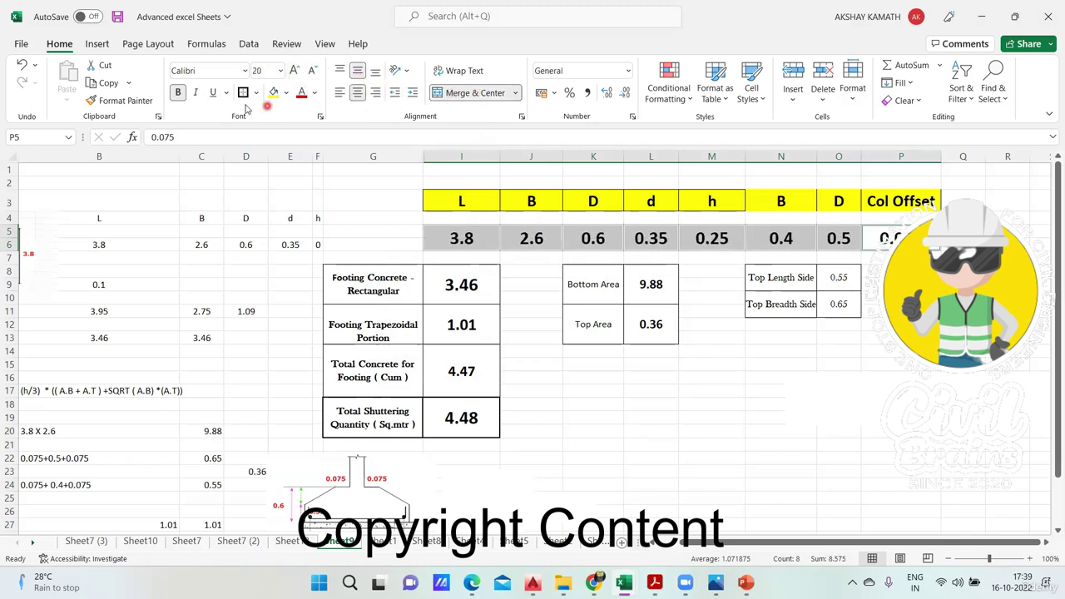
left_click(313, 93)
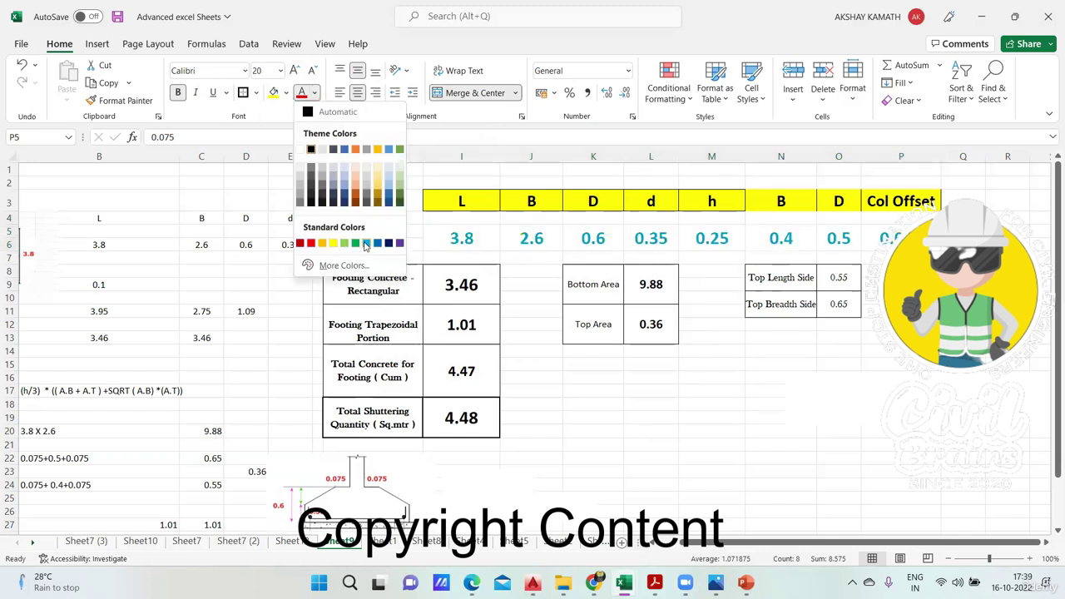
left_click(364, 243)
Apply all borders to the merged dimension values in I5:P6.
left_click(255, 92)
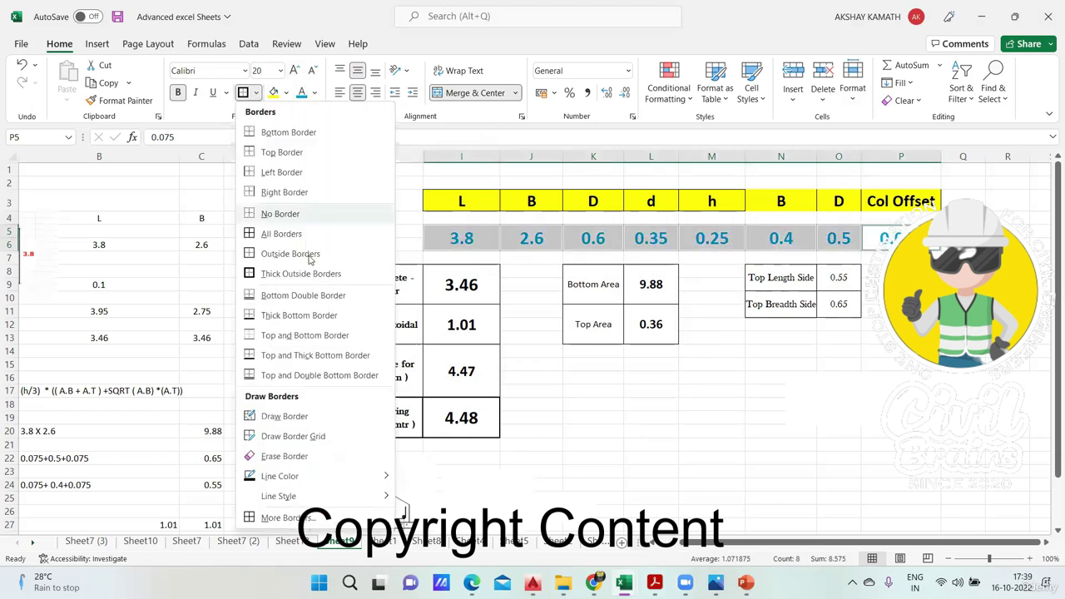
left_click(291, 234)
left_click(761, 393)
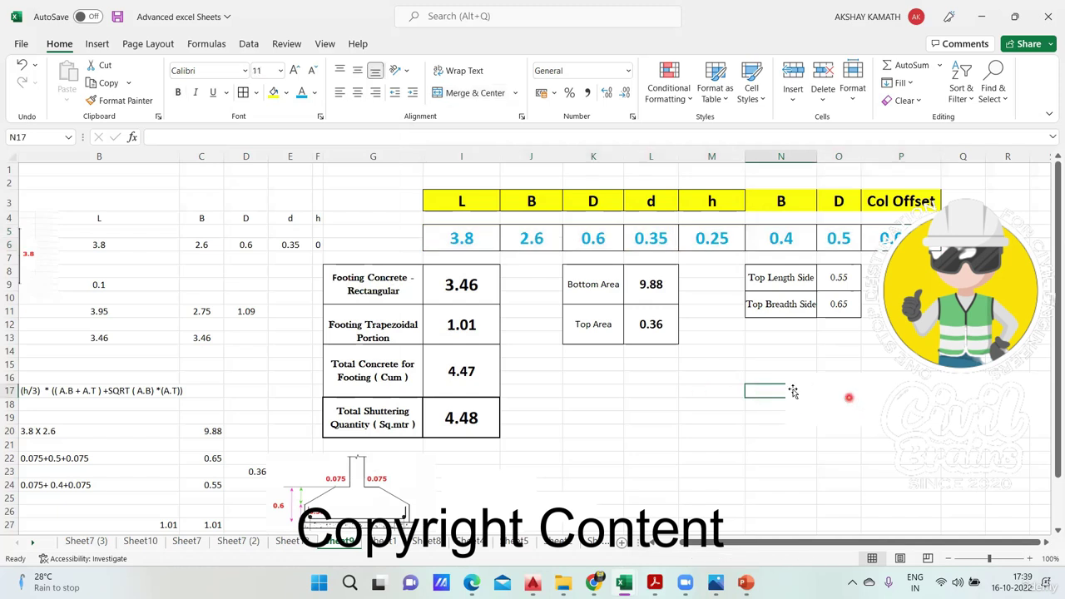
left_click(457, 233)
left_click(472, 237)
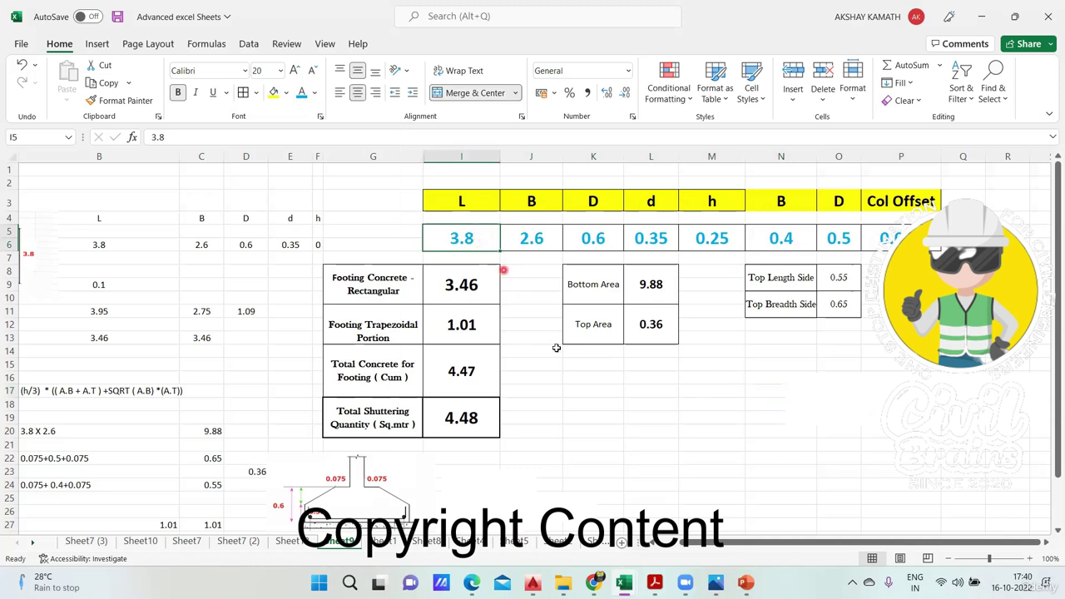
left_click(614, 442)
left_click(461, 399)
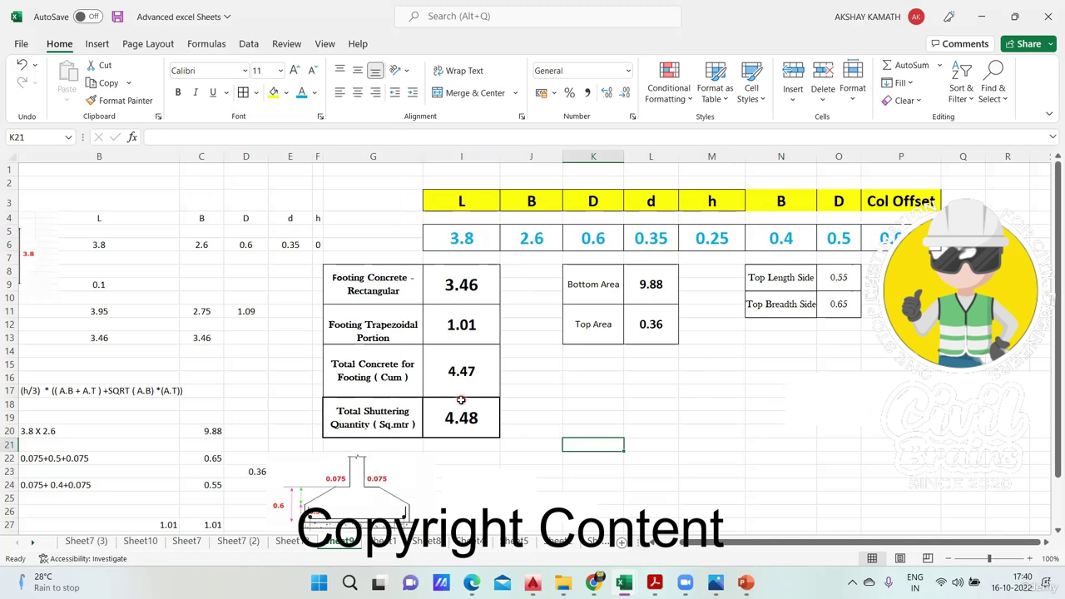
Test the calculator with a new footing size by setting length L to 5 and breadth B to 3.2.
left_click(471, 239)
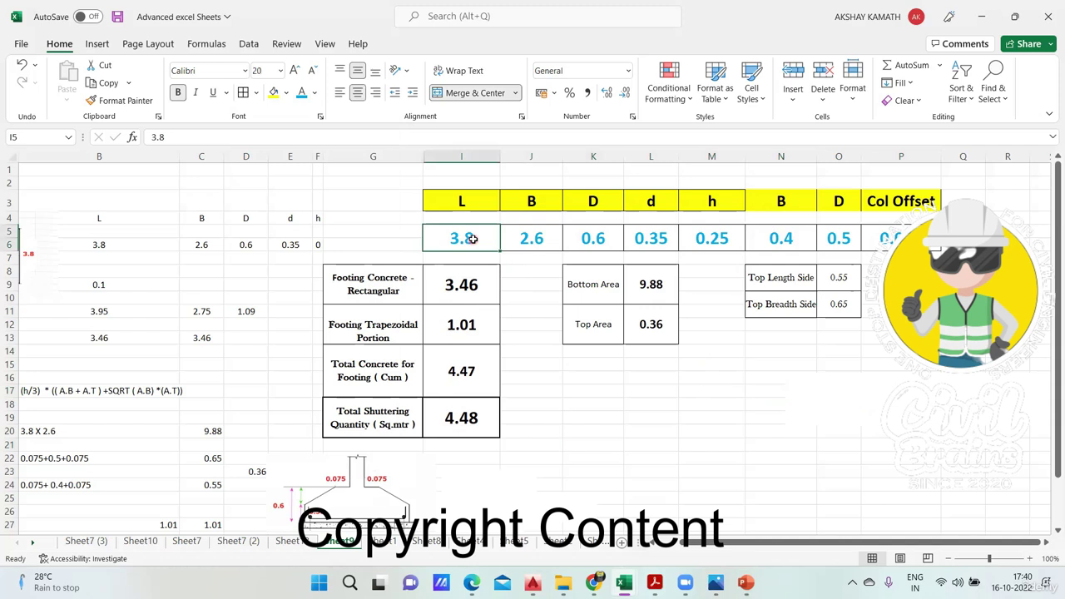
type("5")
left_click(598, 385)
left_click(535, 241)
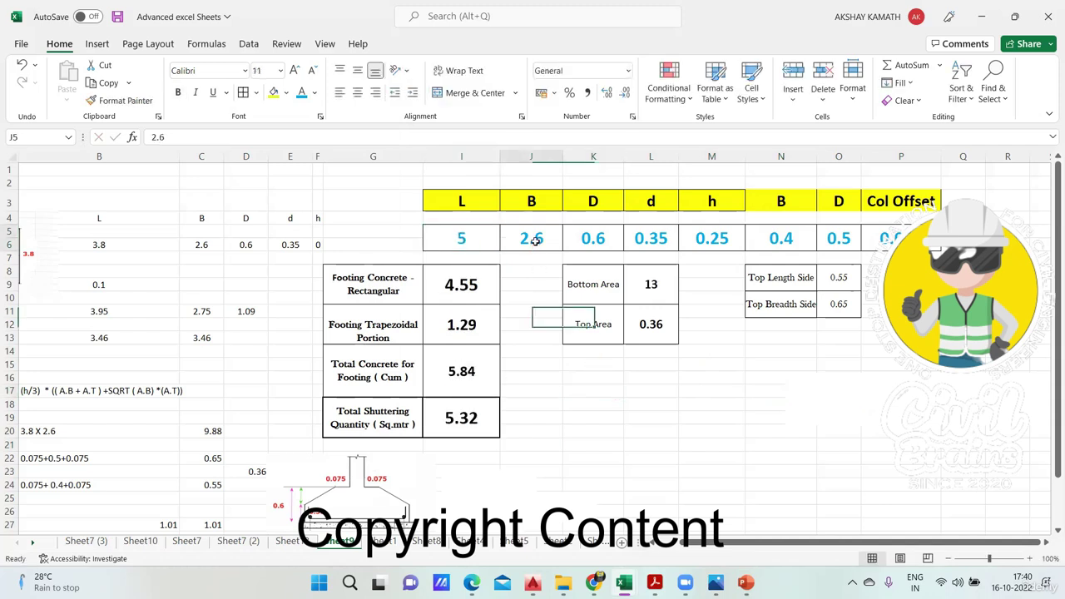
type("3.2")
left_click(593, 404)
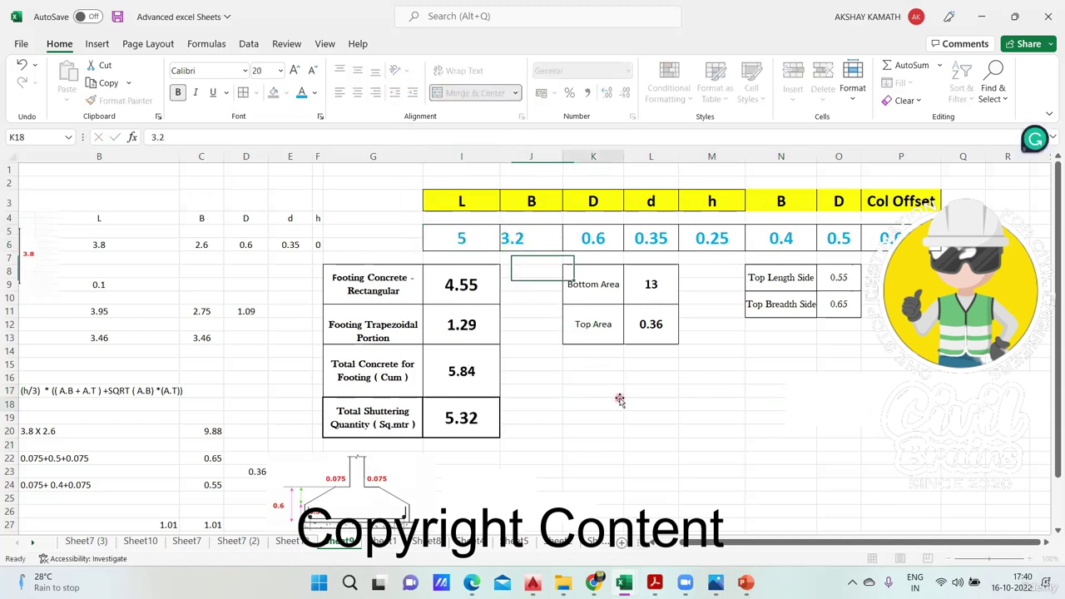
Set the footing's total depth D to 0.8 and its rectangular depth d to 0.4.
left_click(598, 239)
type("0.8")
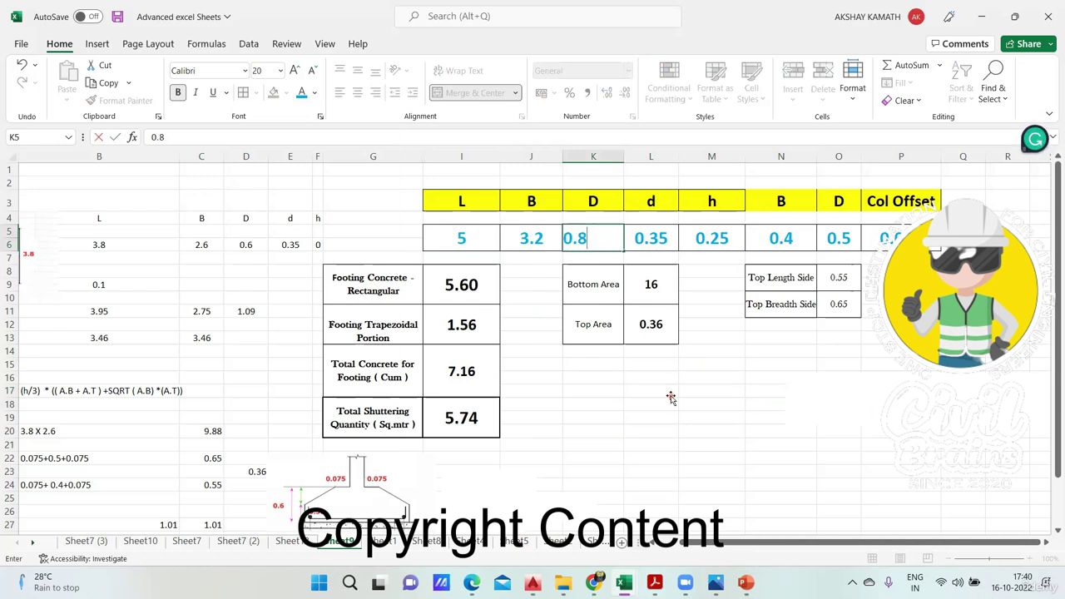
left_click(653, 239)
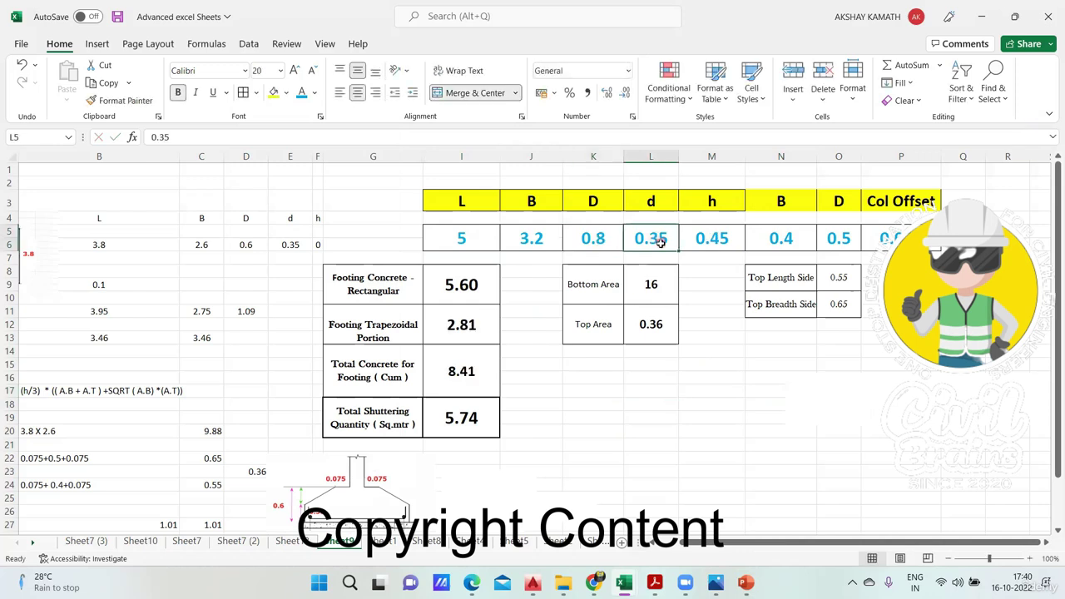
type("0.4")
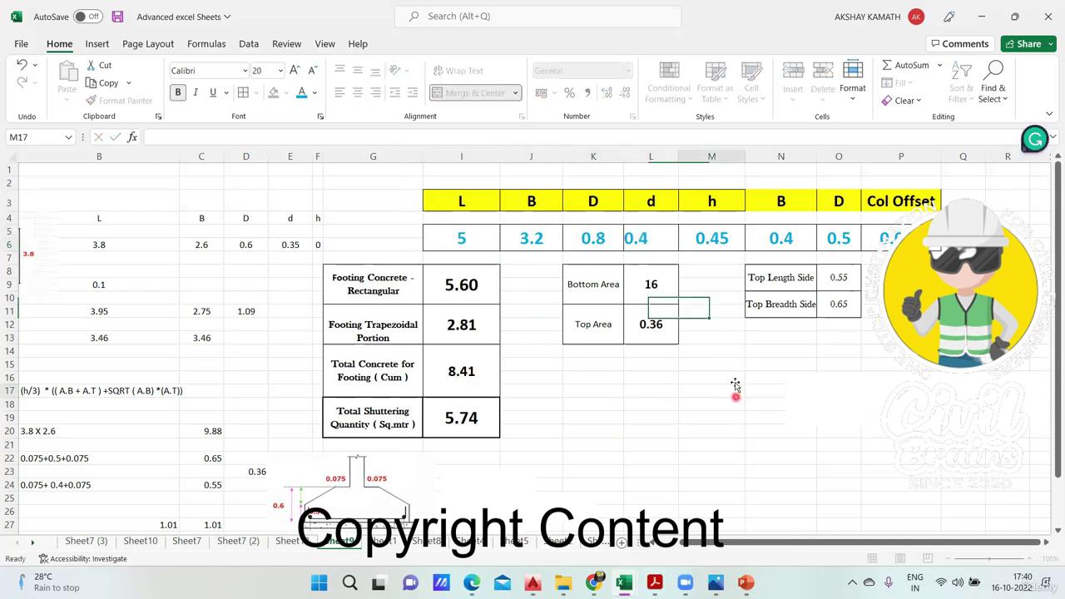
left_click(736, 385)
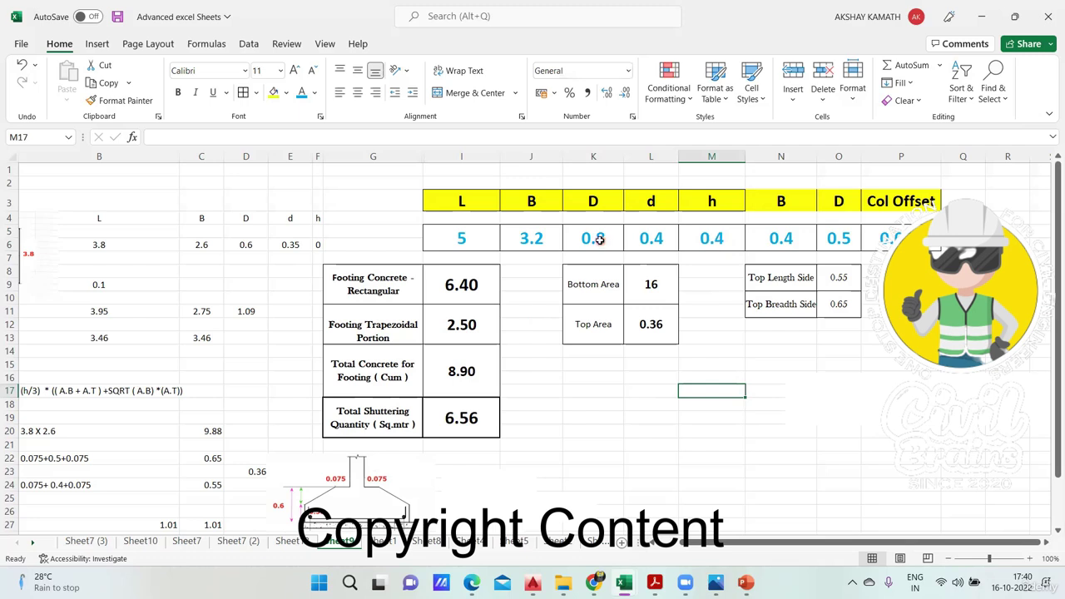
Set the column dimensions to B 0.6 and D 0.45, and the column offset to 0.1.
left_click(794, 243)
type("0.6")
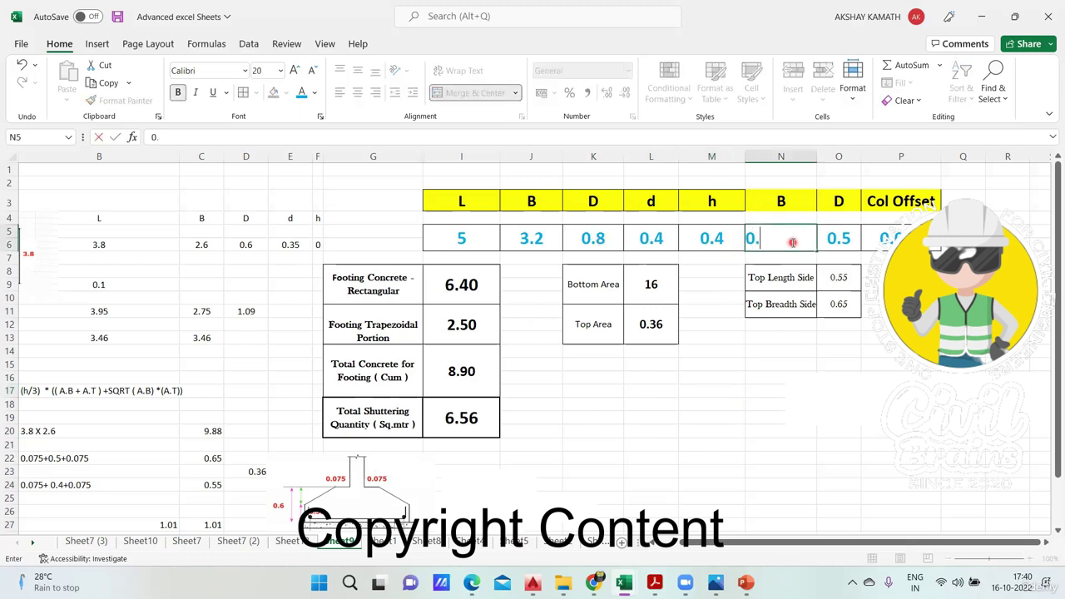
left_click(849, 421)
left_click(845, 238)
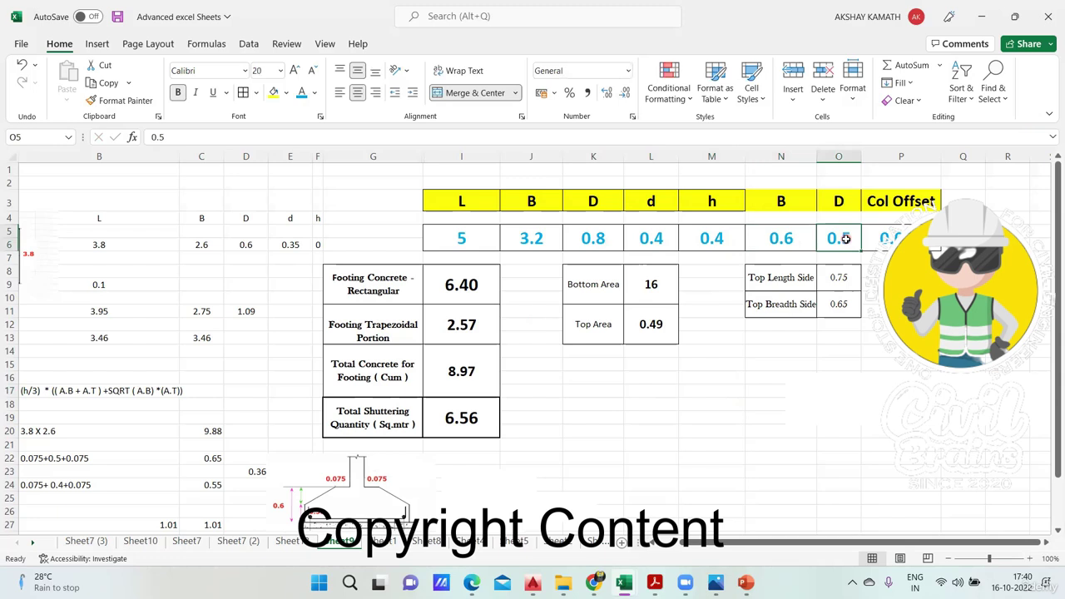
type("0.4")
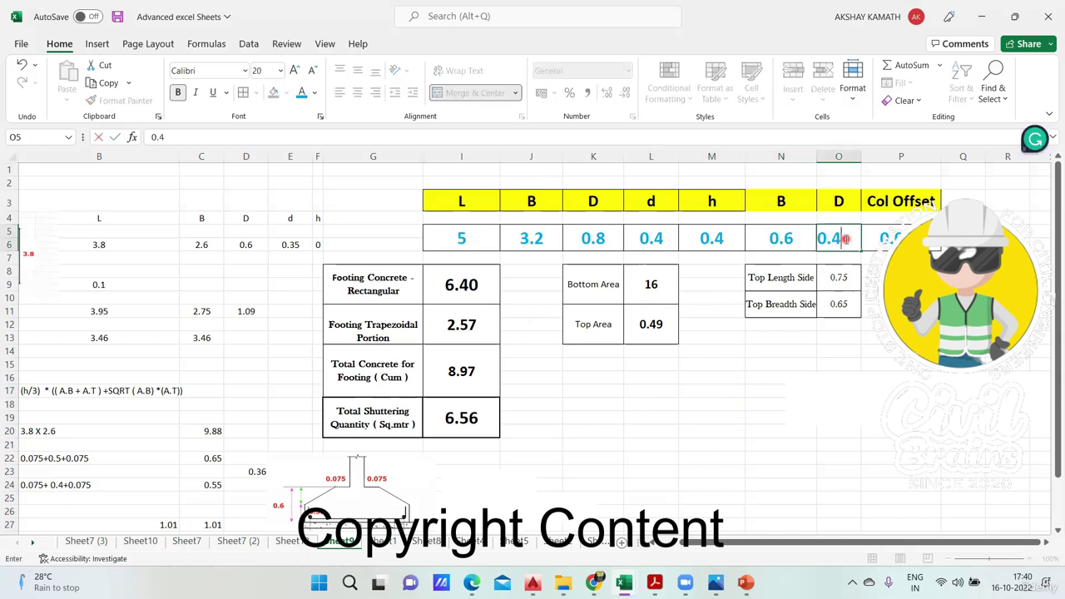
type("5")
key("Tab")
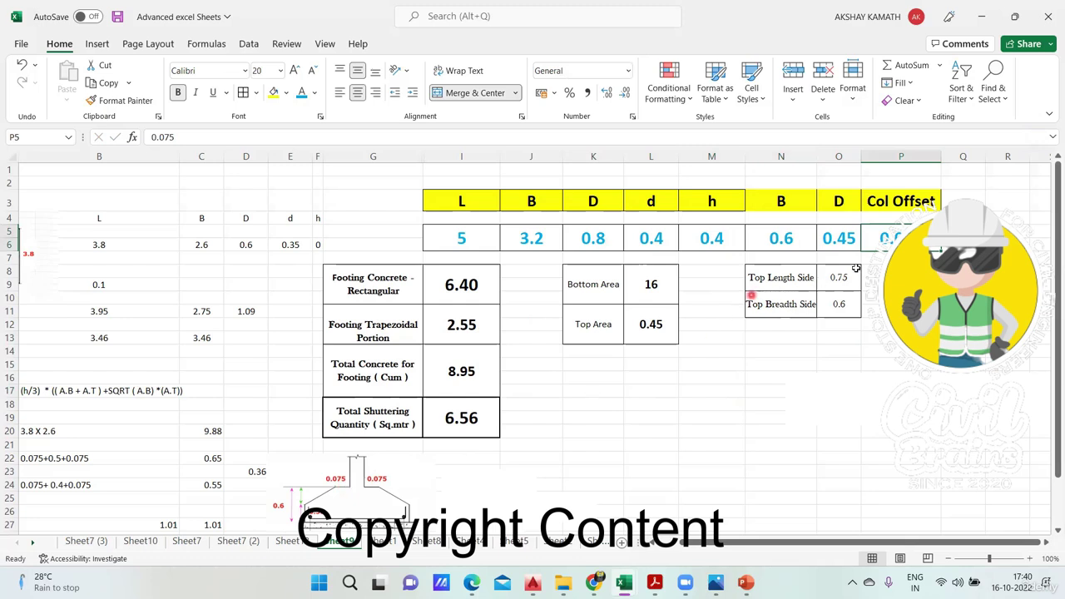
type("0.1")
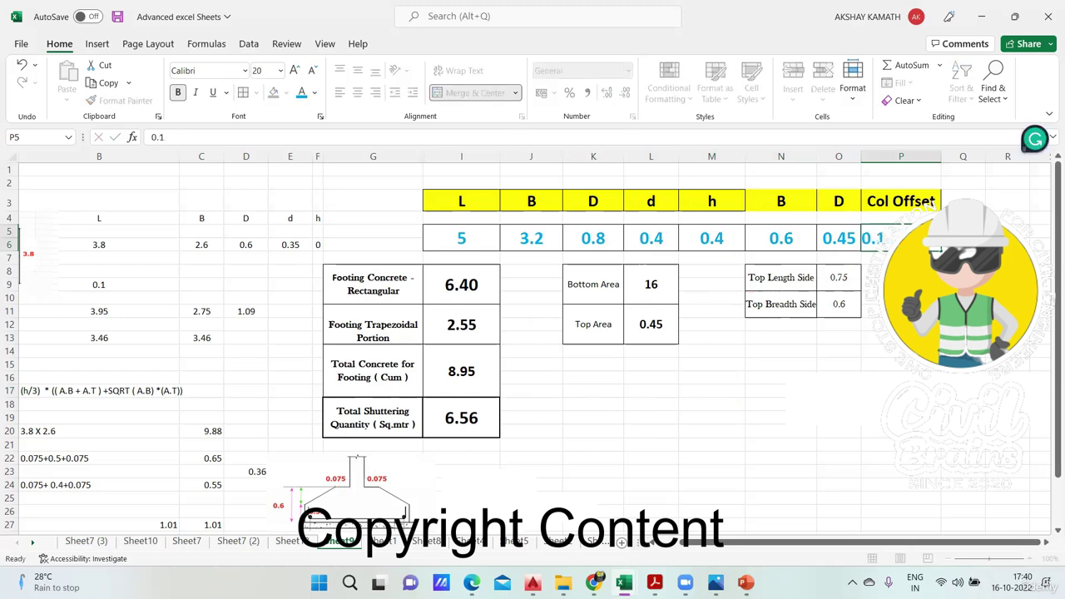
left_click(882, 337)
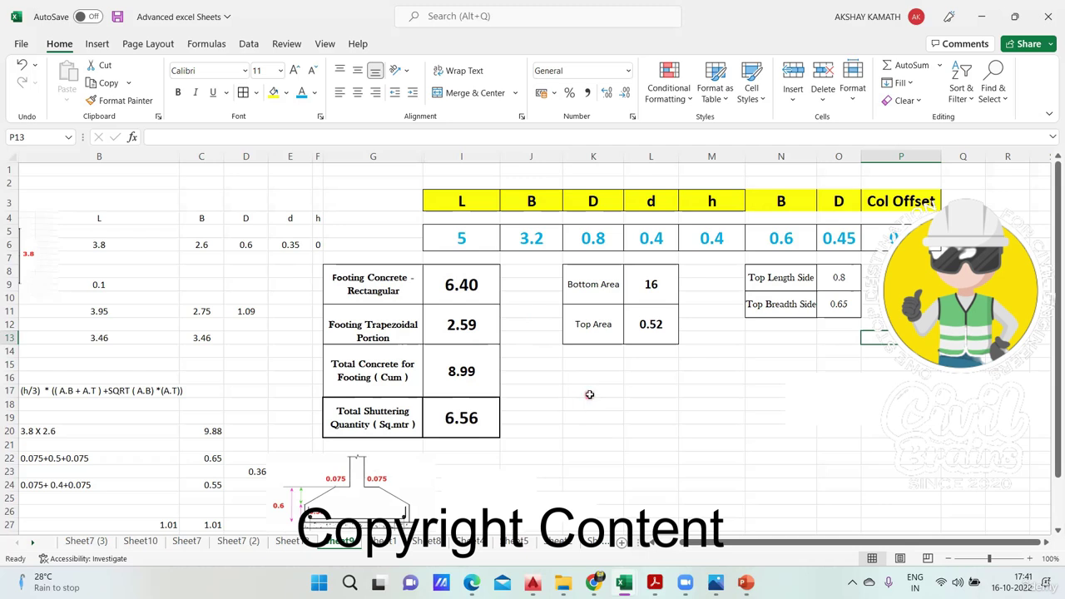
left_click_drag(586, 391, 868, 472)
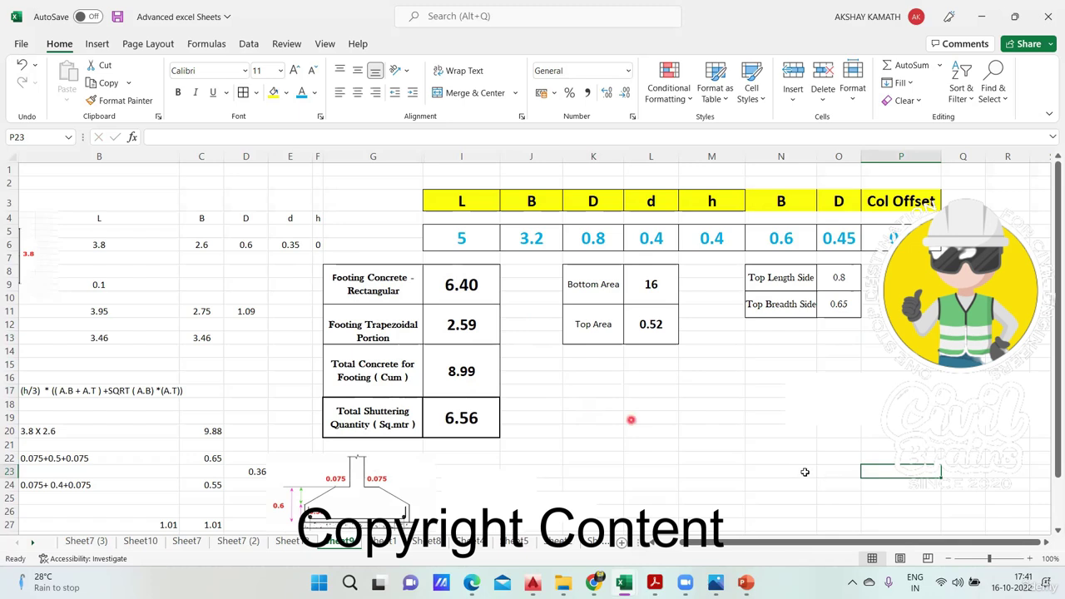
left_click(491, 426)
left_click(587, 430)
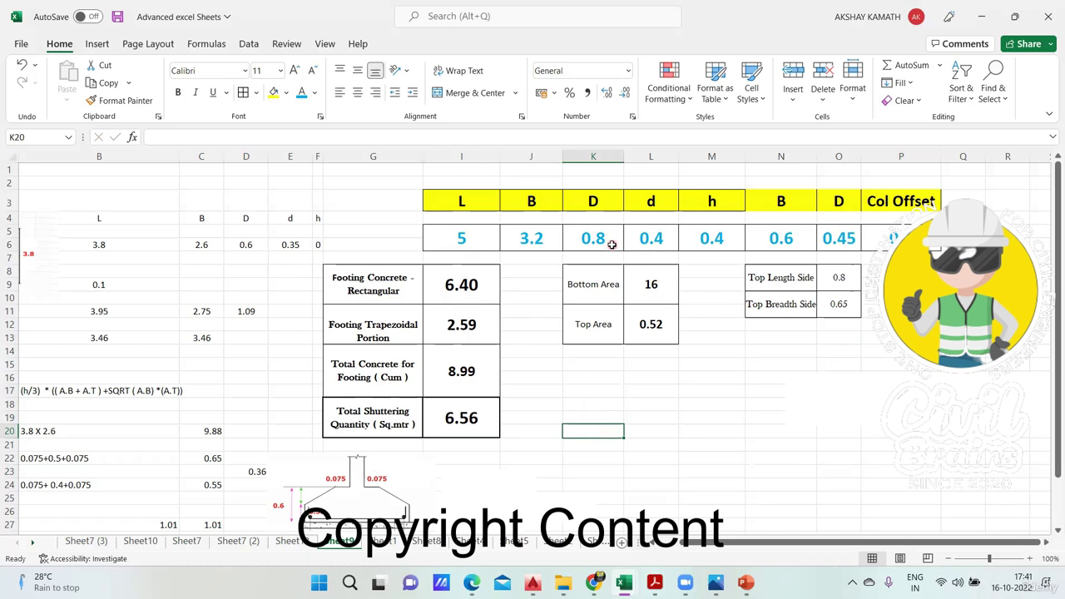
left_click(688, 414)
left_click(656, 240)
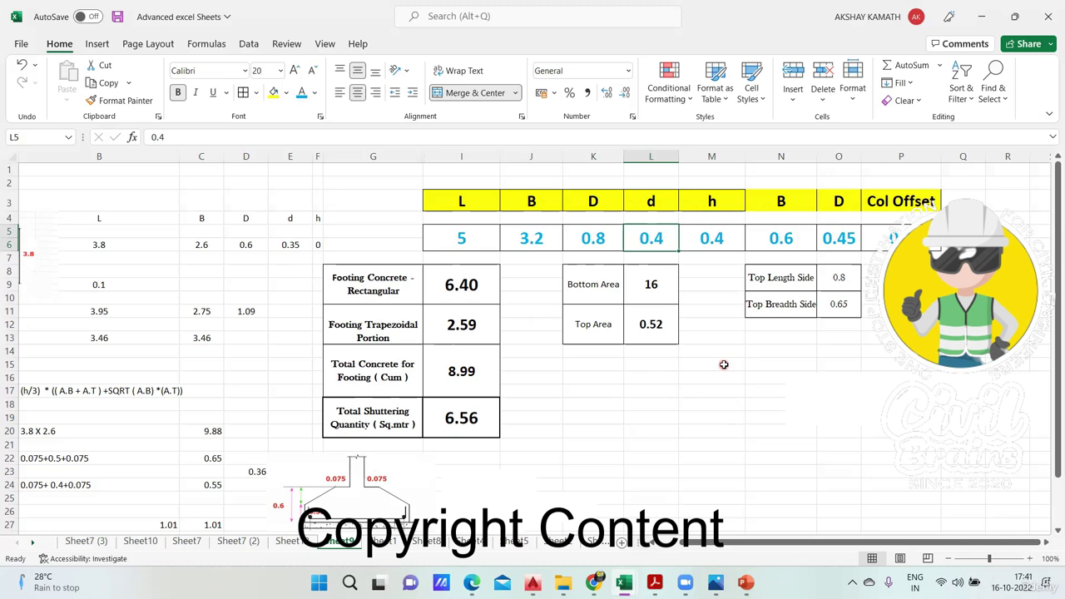
left_click(539, 416)
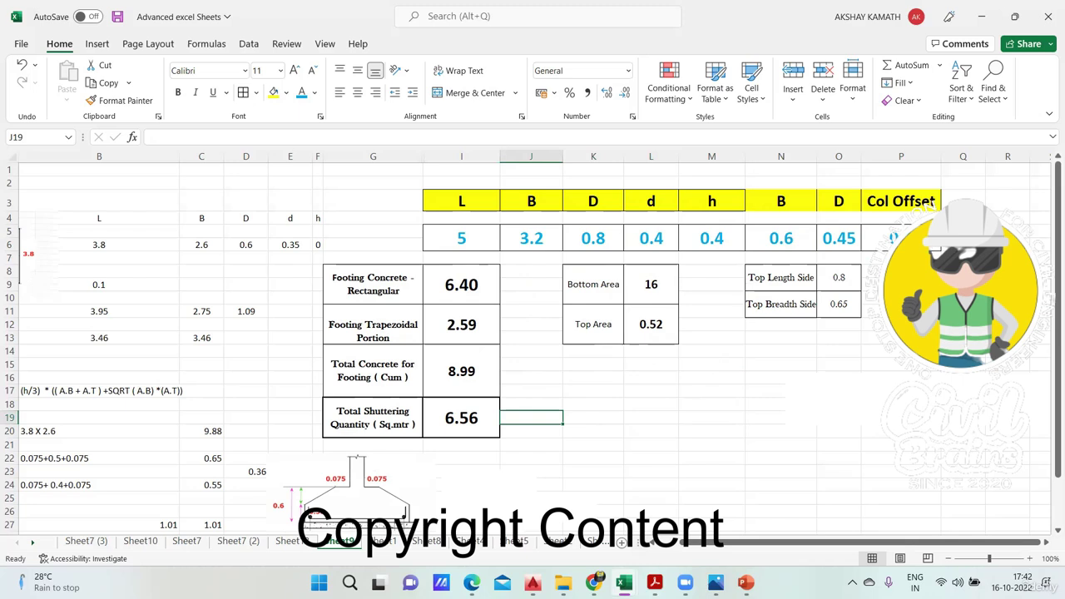
left_click(772, 367)
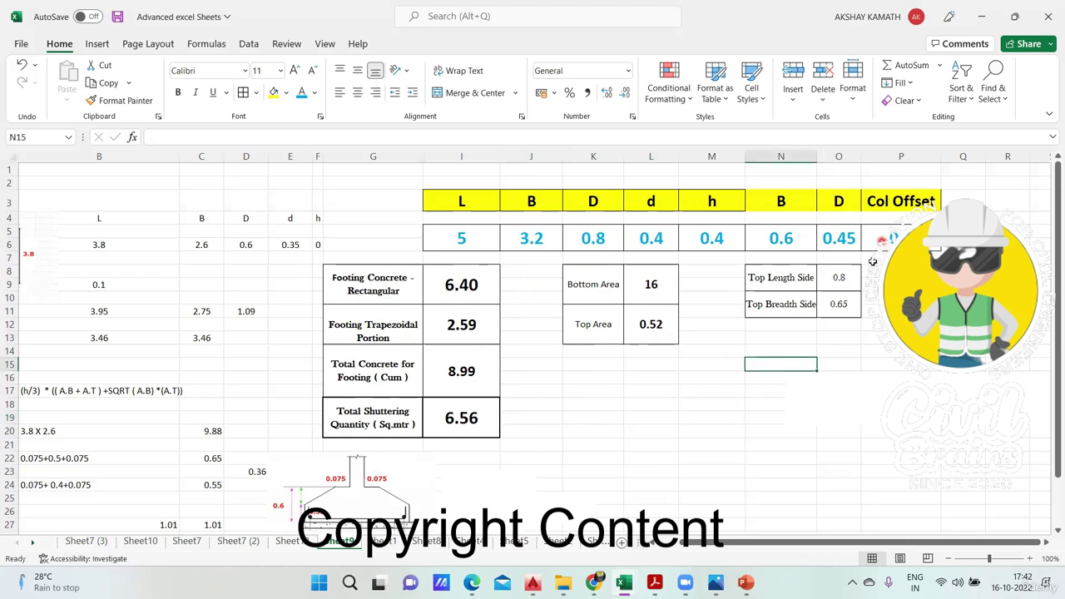
Inspect the formulas behind the Top Length Side and Top Breadth Side values in column O.
left_click(841, 279)
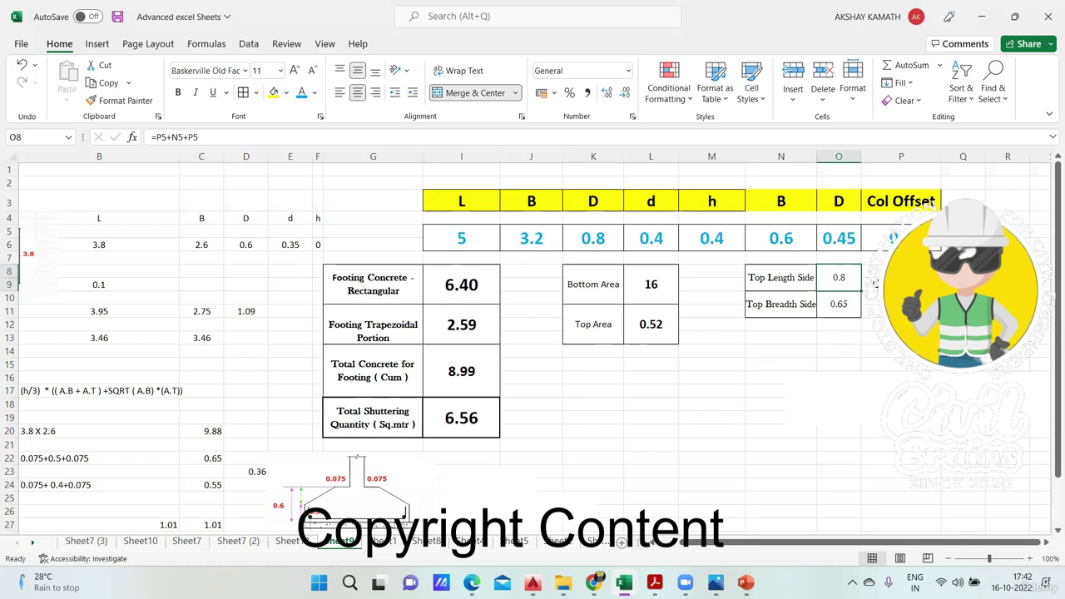
left_click(841, 305)
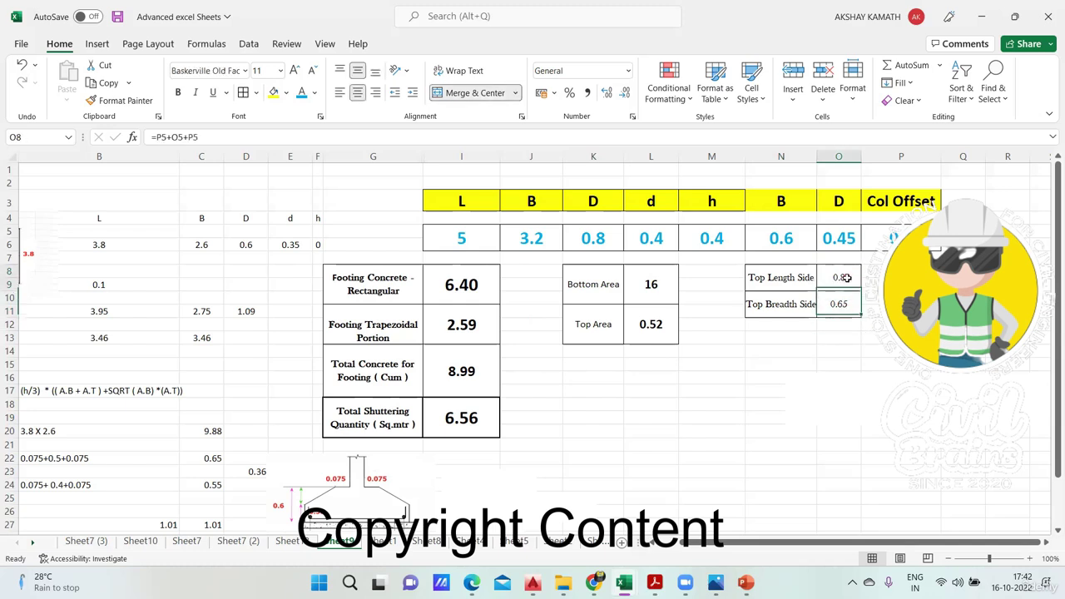
left_click(846, 278)
left_click(759, 366)
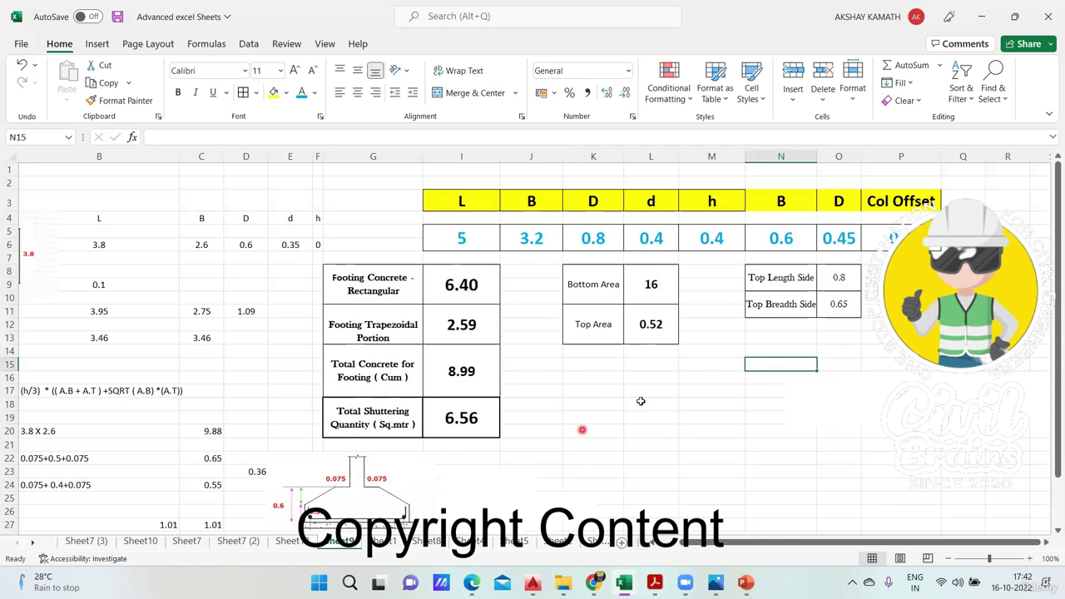
Switch to the SAR-RK-CV-RC-002-Rev 0 Sheet 1 of 2 drawing in Adobe Acrobat Reader and examine its footing plans and sections.
left_click(655, 583)
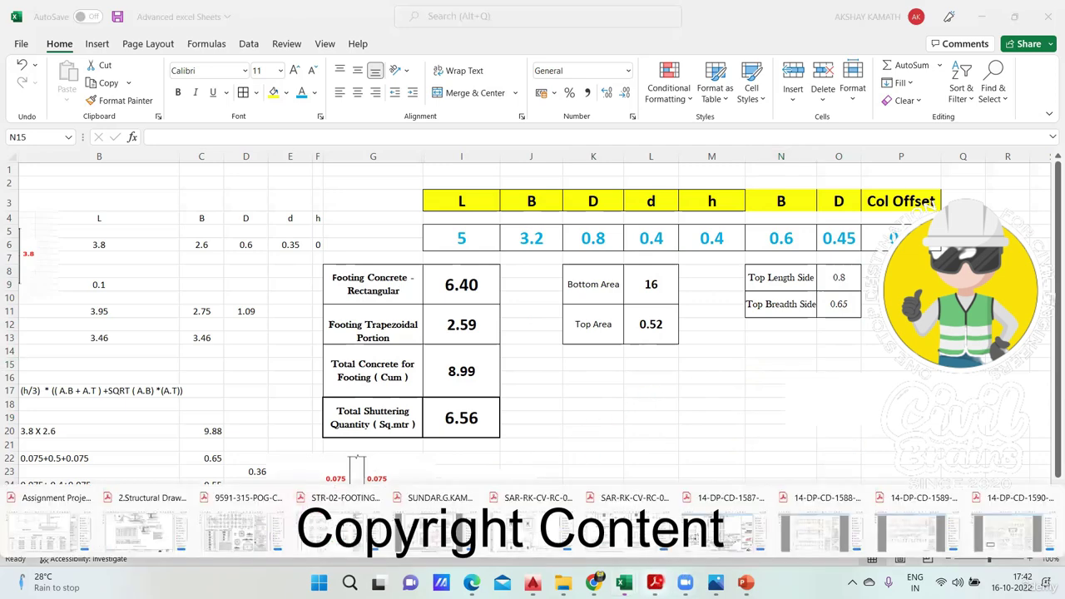
left_click(636, 540)
left_click(542, 410)
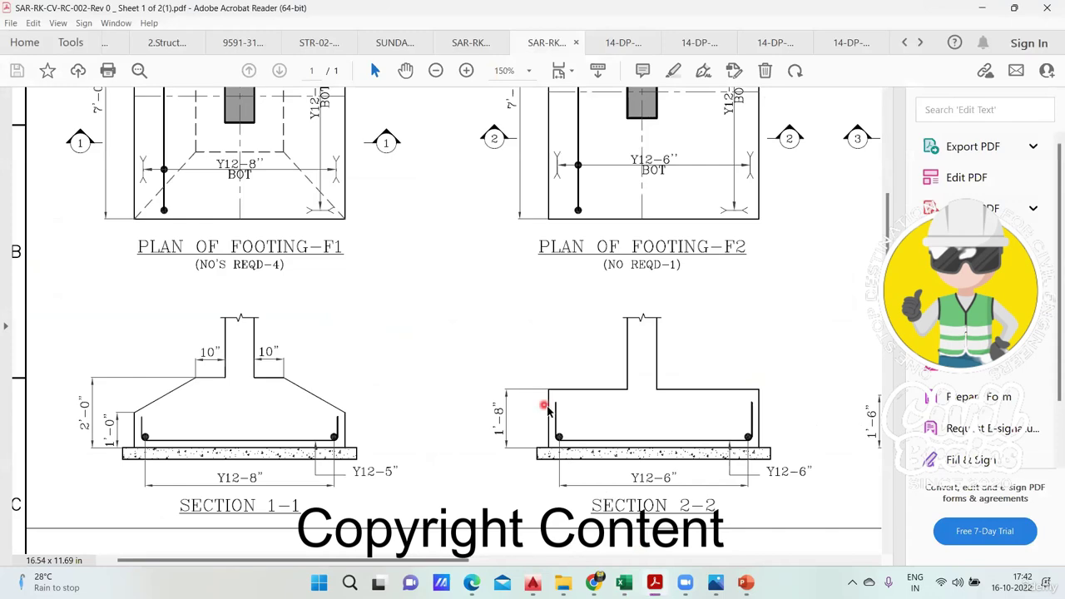
scroll(545, 412, "down", 3)
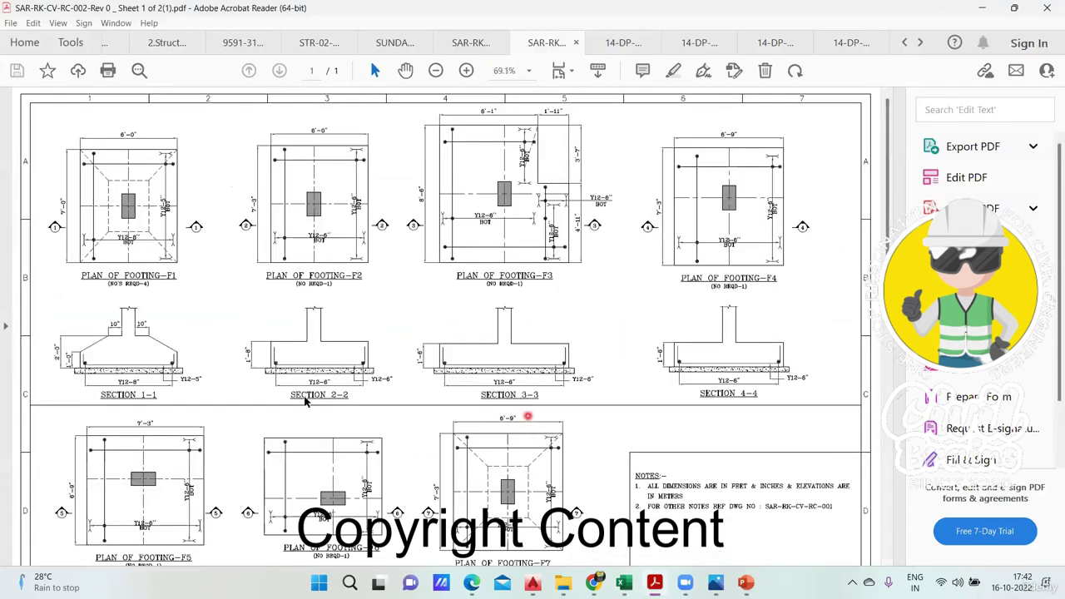
Examine the depth and offset dimensions in Section 1-1 and the plan dimensions of footing F1 on the drawing.
scroll(46, 354, "up", 4)
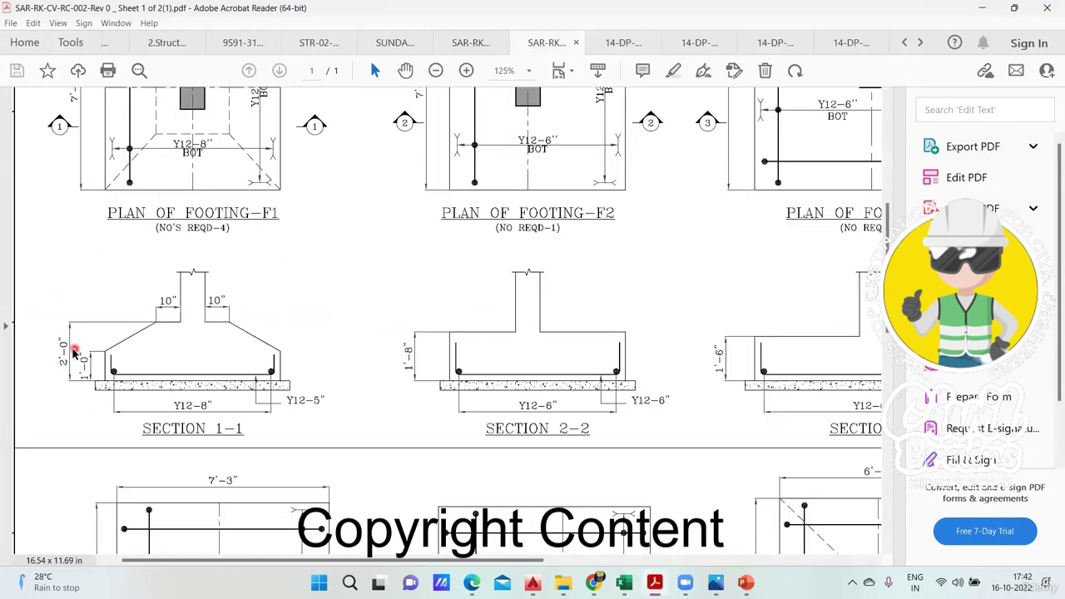
scroll(72, 354, "up", 3)
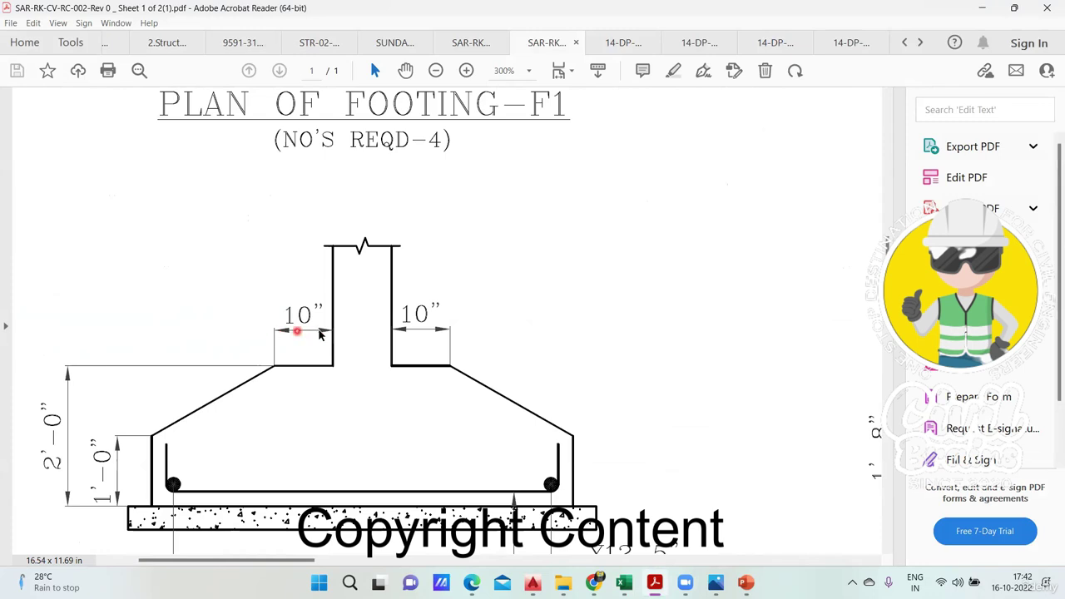
scroll(324, 339, "down", 1)
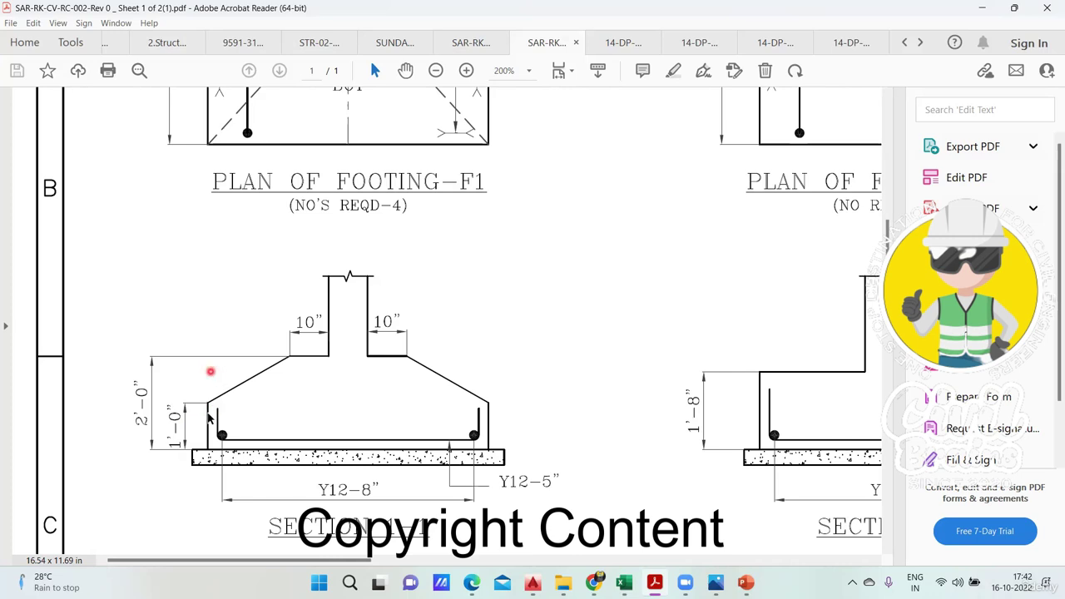
scroll(211, 391, "down", 1)
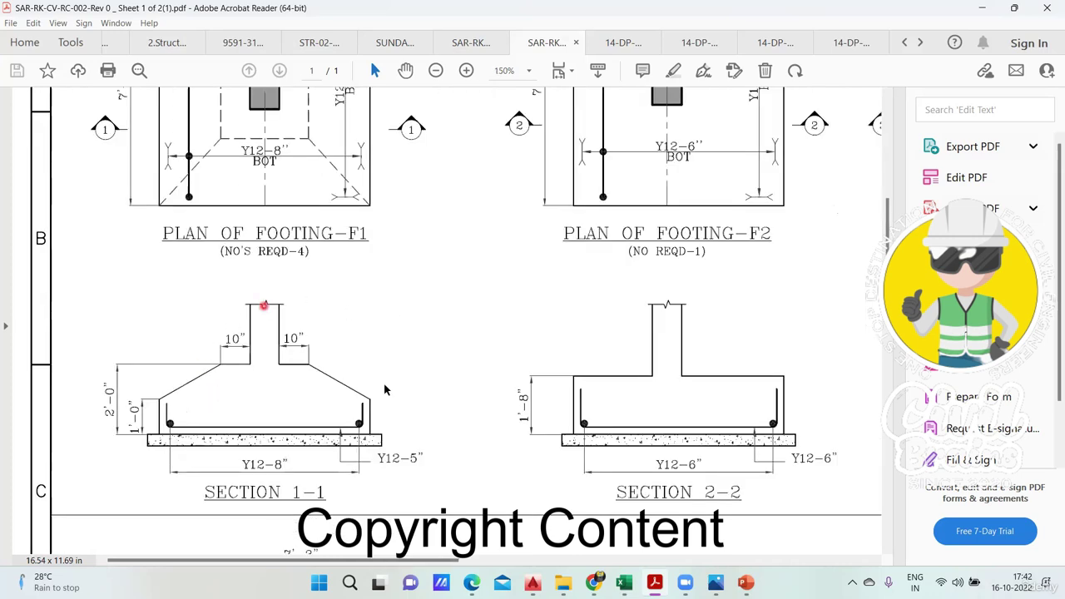
scroll(362, 391, "up", 4)
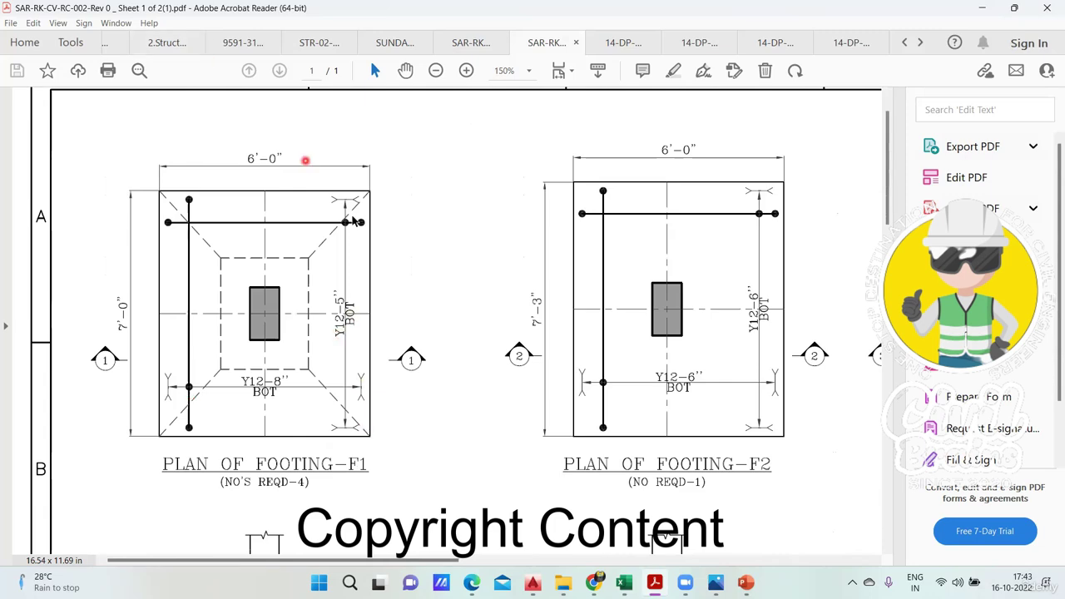
scroll(318, 291, "down", 1)
key("ctrl+minus")
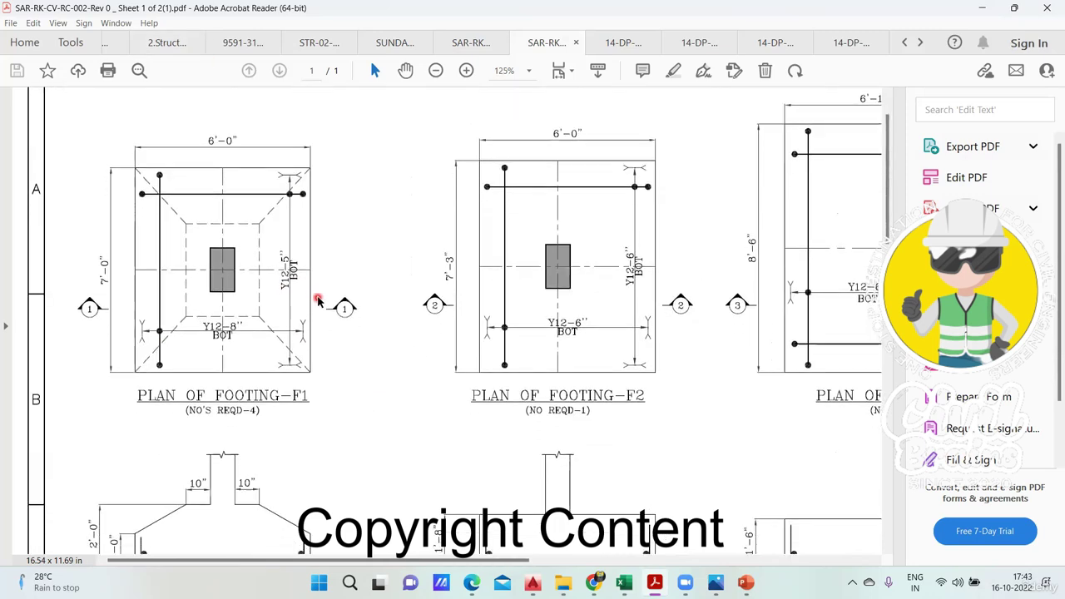
scroll(257, 330, "down", 2)
scroll(237, 341, "up", 1)
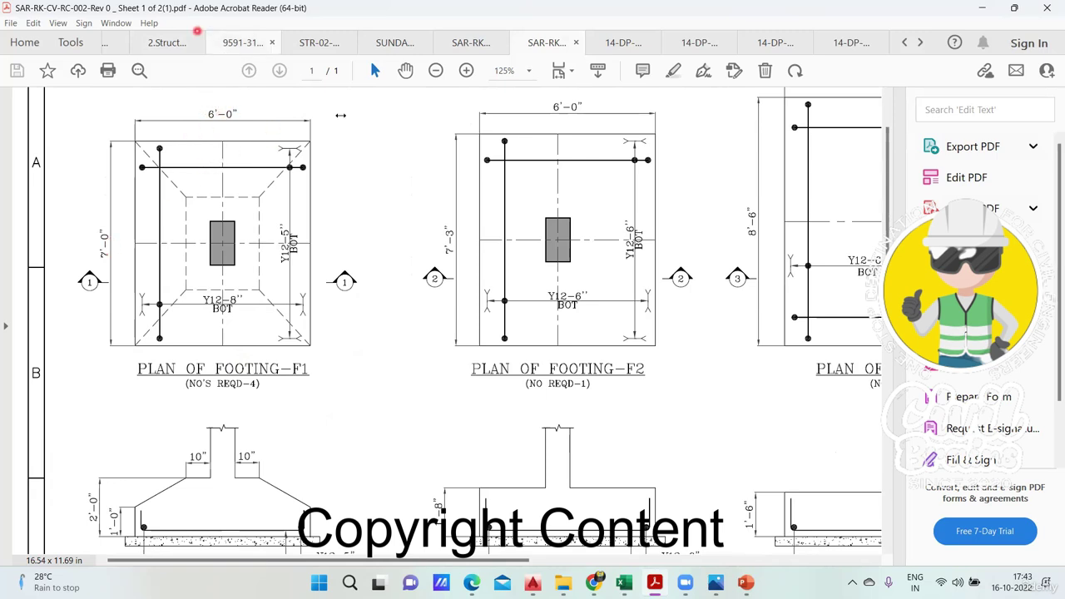
Annotate the drawing beside the footing F1 plan with the unit conversion note "1 fet = 300 m 0.3 m".
type("1 fet")
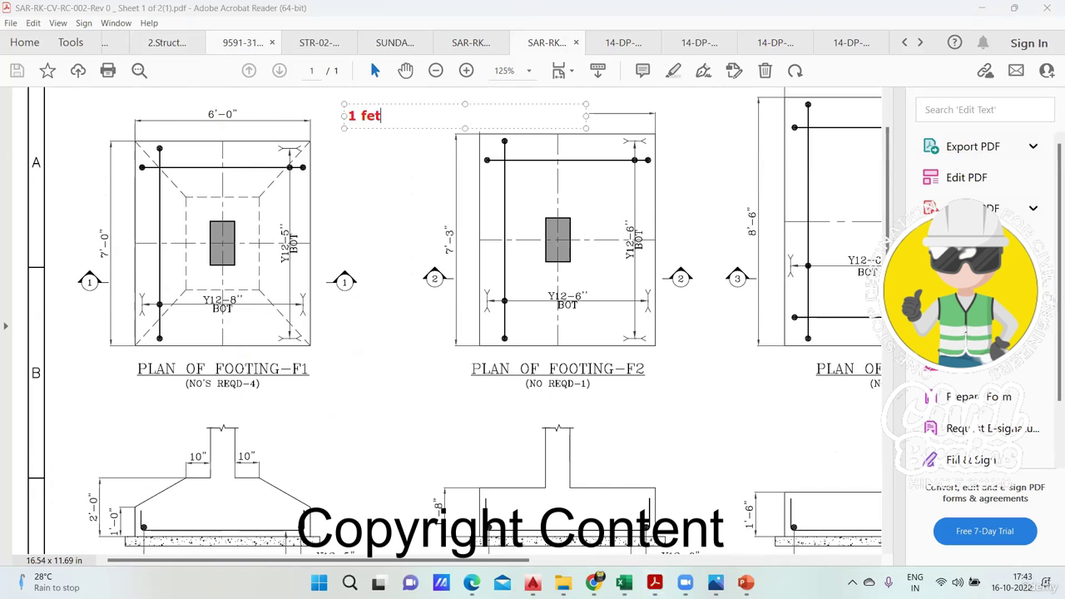
type(" = 300")
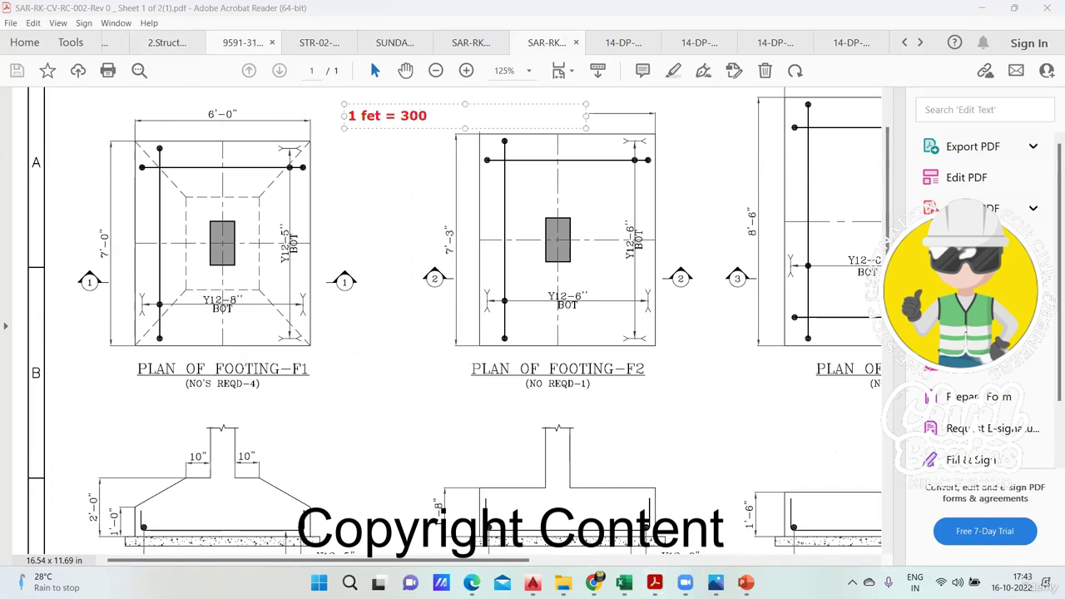
type(" m 0.3 m")
left_click(283, 152)
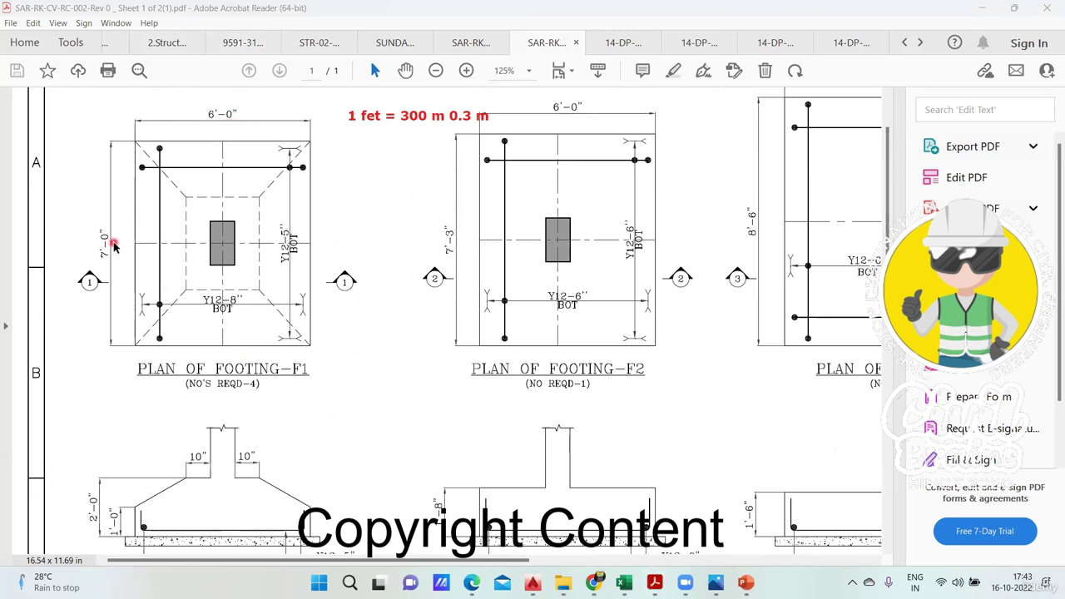
scroll(219, 362, "down", 1)
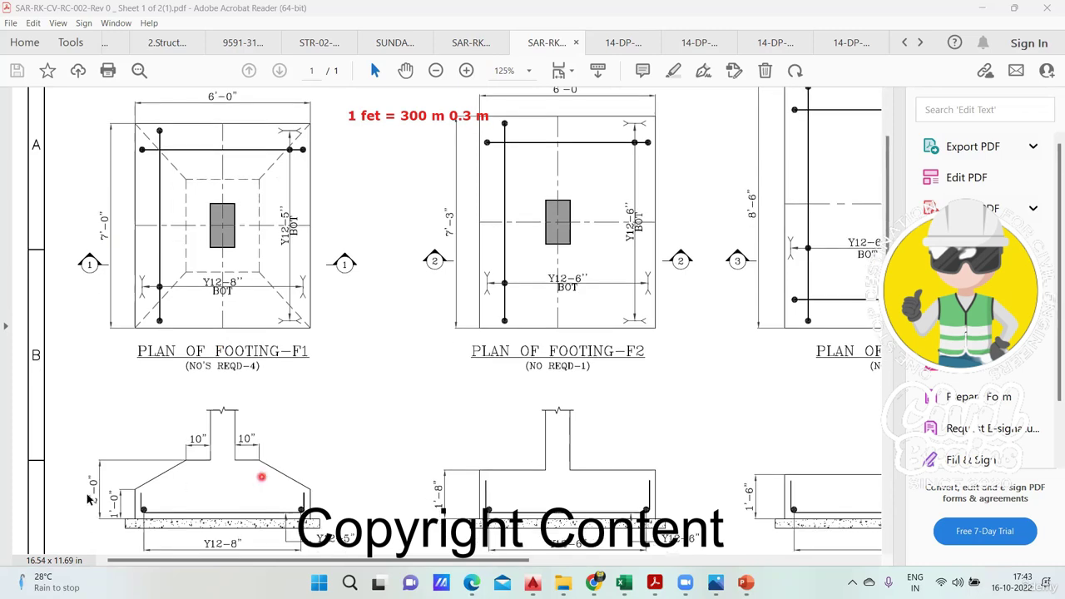
mouse_move(623, 582)
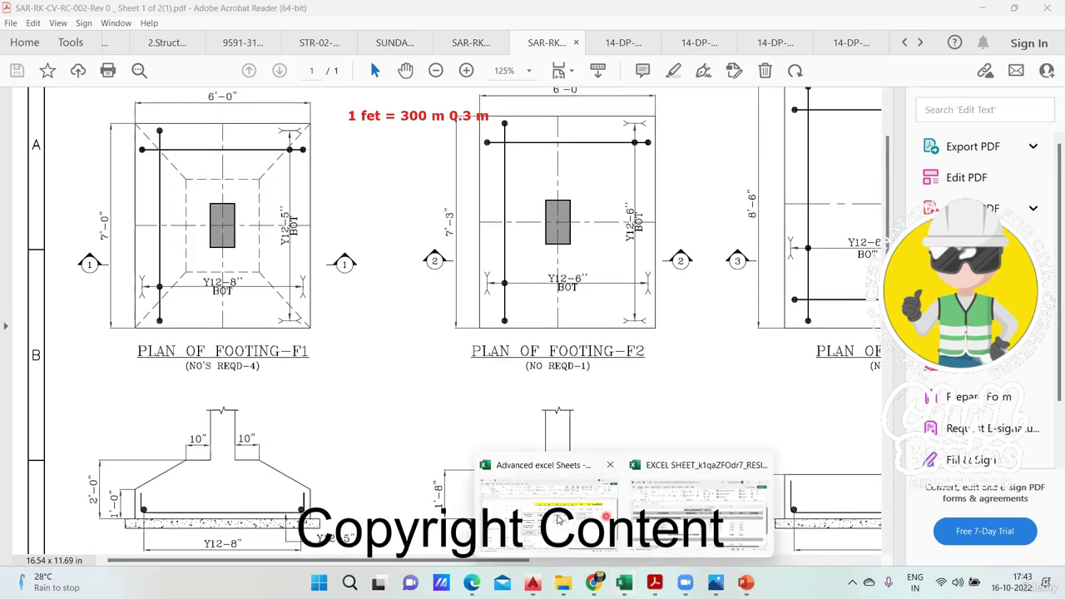
left_click(558, 520)
left_click(494, 241)
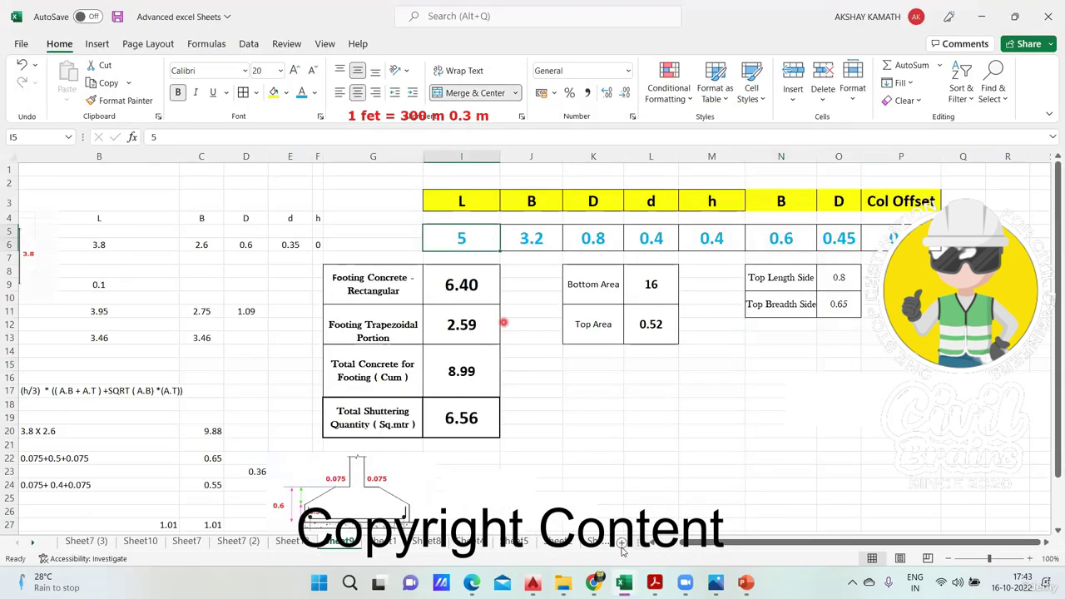
Capture the footing F1 plan and section from the PDF drawing and paste the picture beside the input table in the Excel sheet.
mouse_move(623, 583)
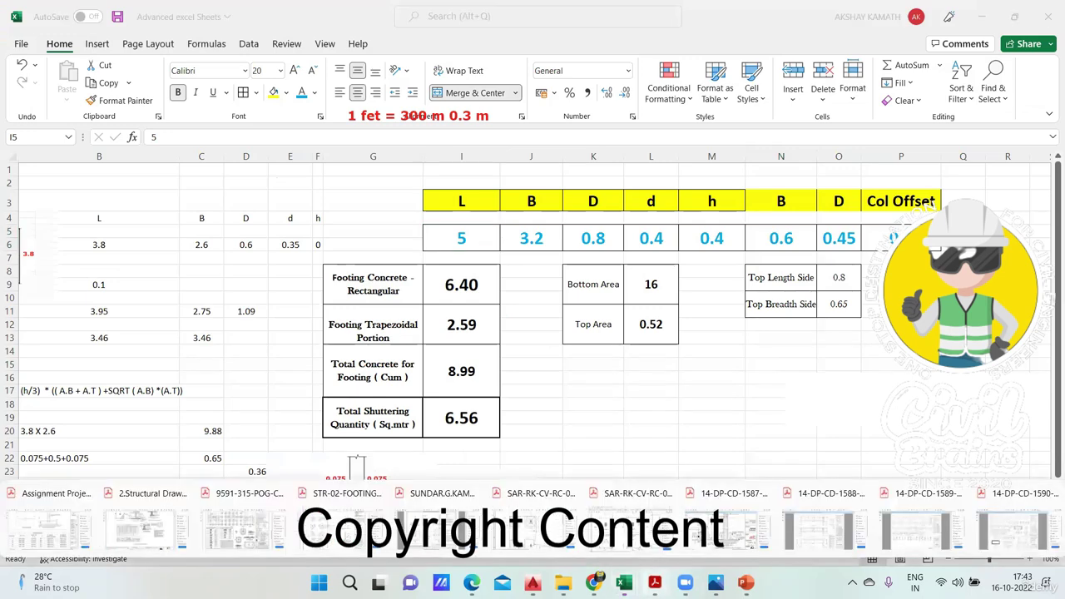
left_click(637, 532)
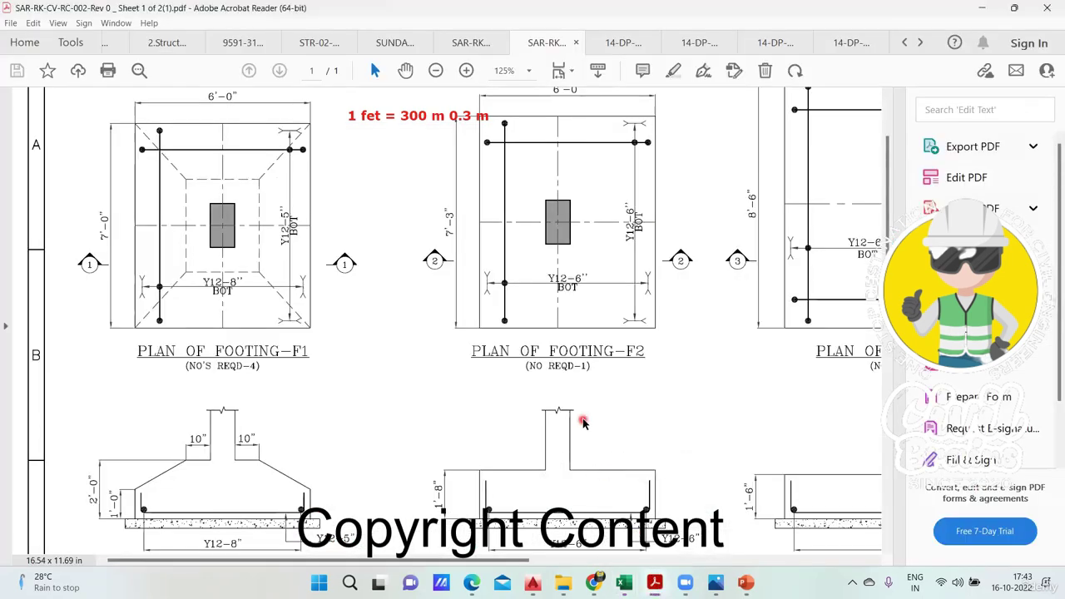
scroll(583, 424, "up", 1)
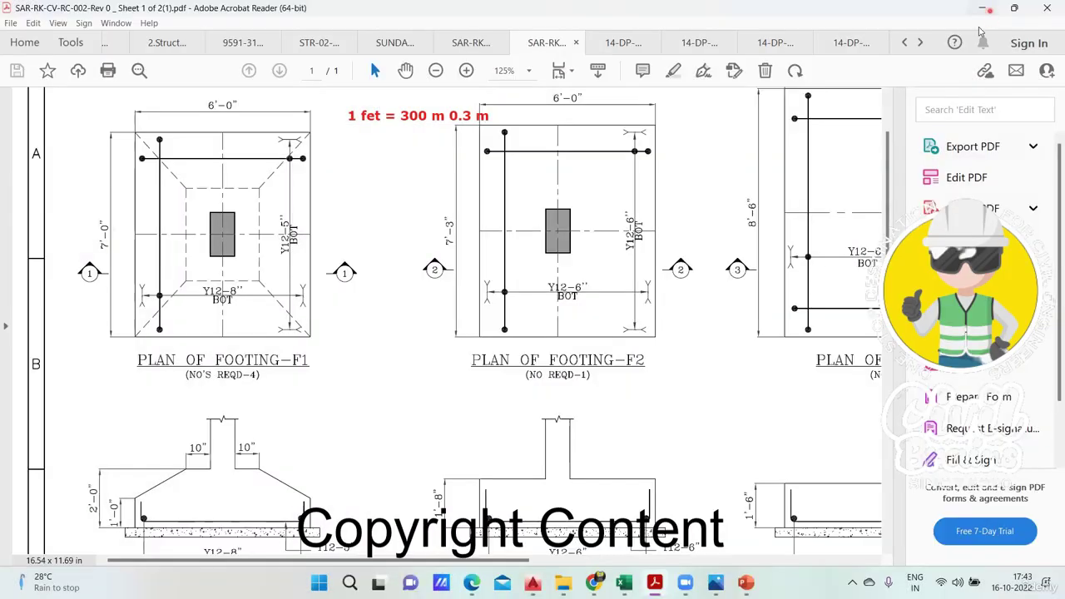
left_click(623, 582)
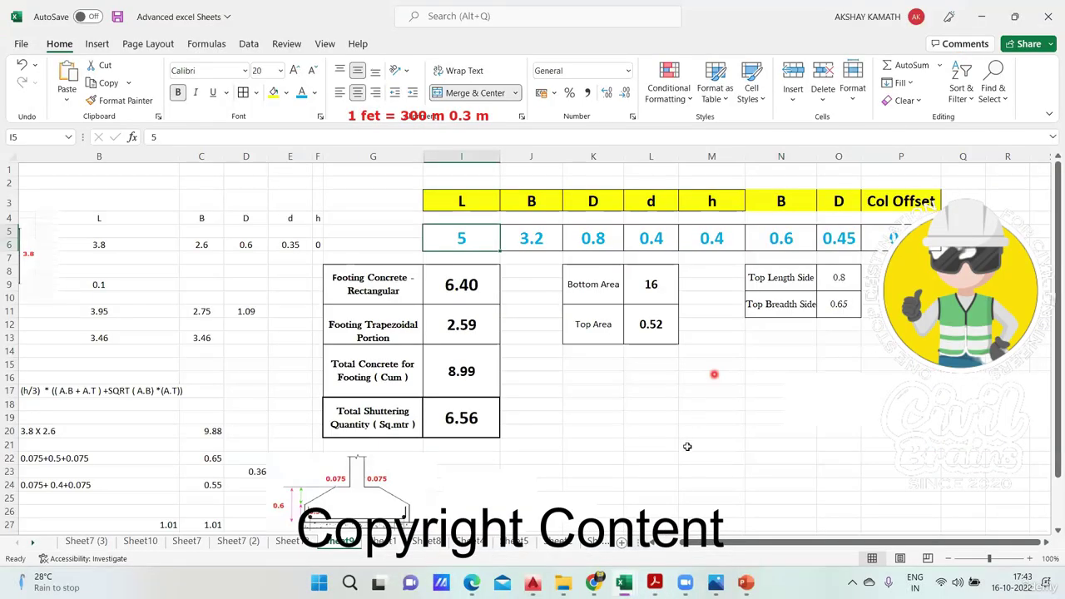
key("ctrl+v")
left_click_drag(692, 436, 275, 368)
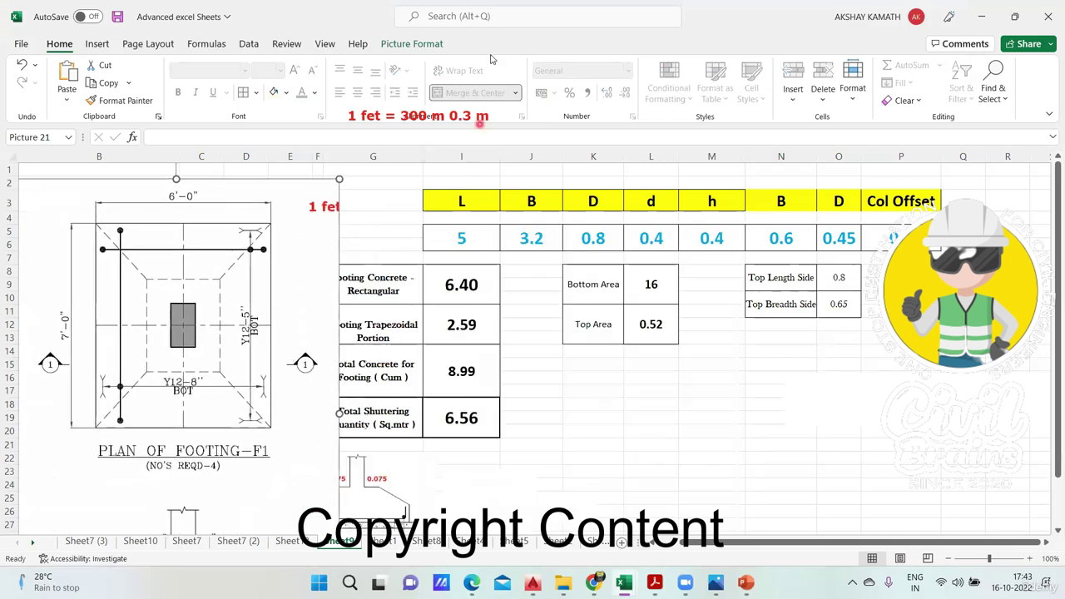
Set the footing length L to the feet-to-metre conversion formula 6*0.3.
left_click(473, 236)
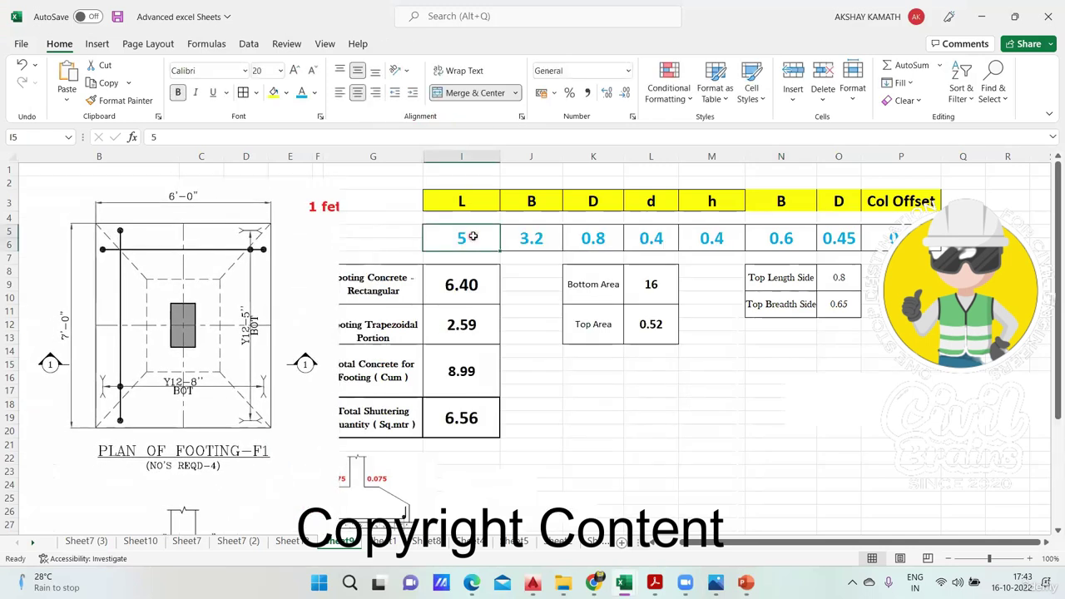
double_click(473, 236)
key("BackSpace")
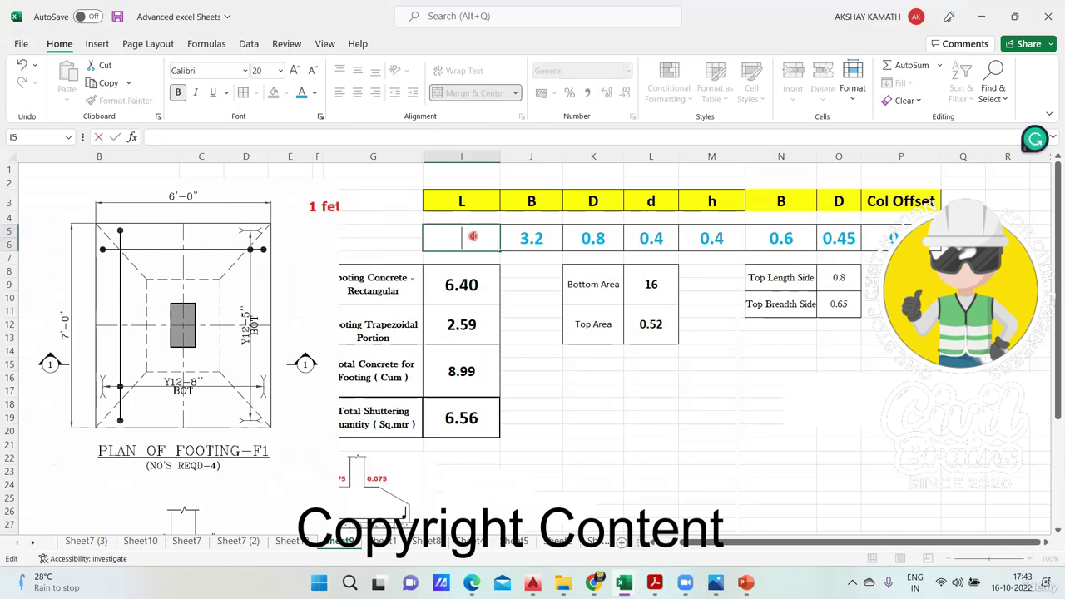
type("+6")
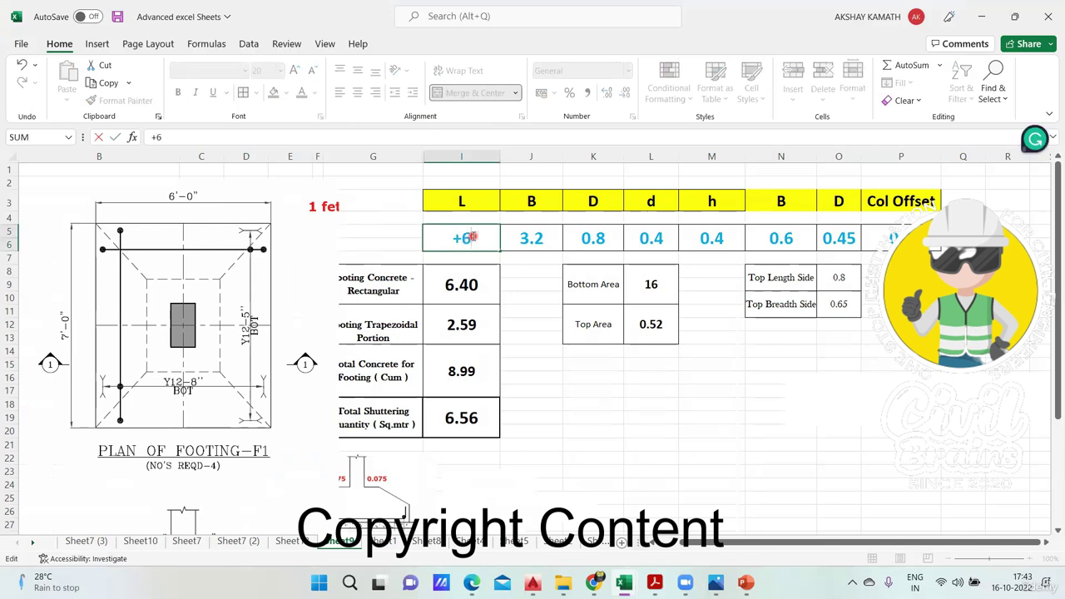
type("*0.")
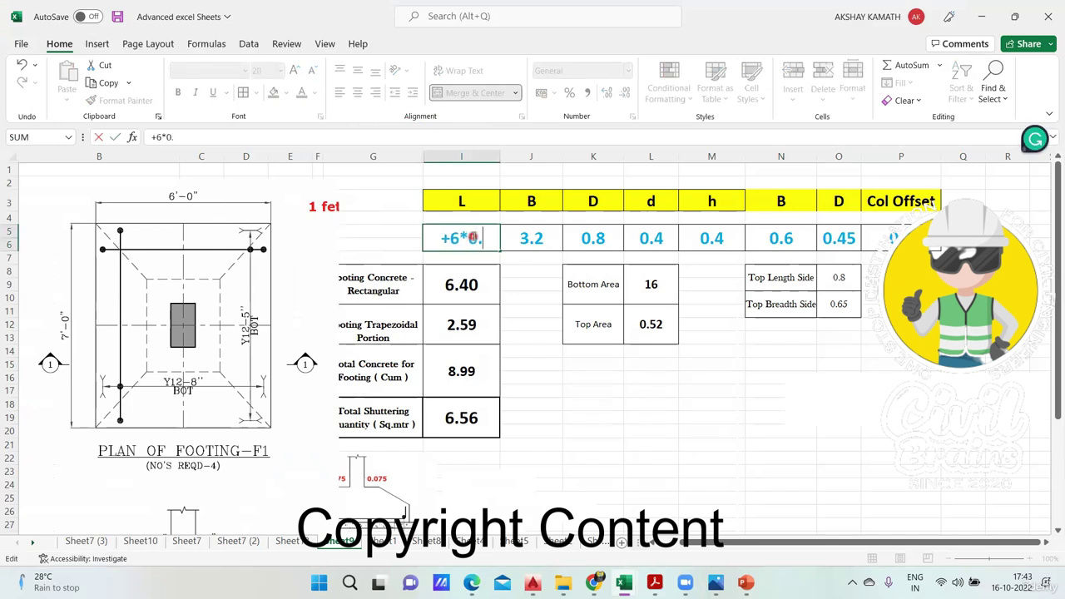
type("3")
key("Return")
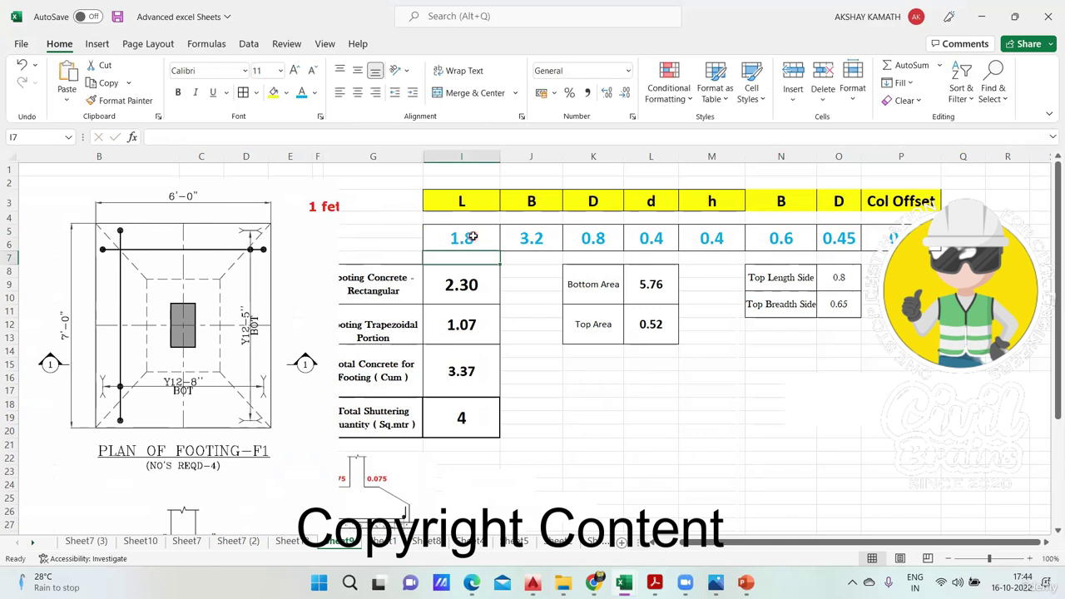
Correct the footing length L formula to =7*0.3 to match the longer side of the F1 plan.
left_click(536, 240)
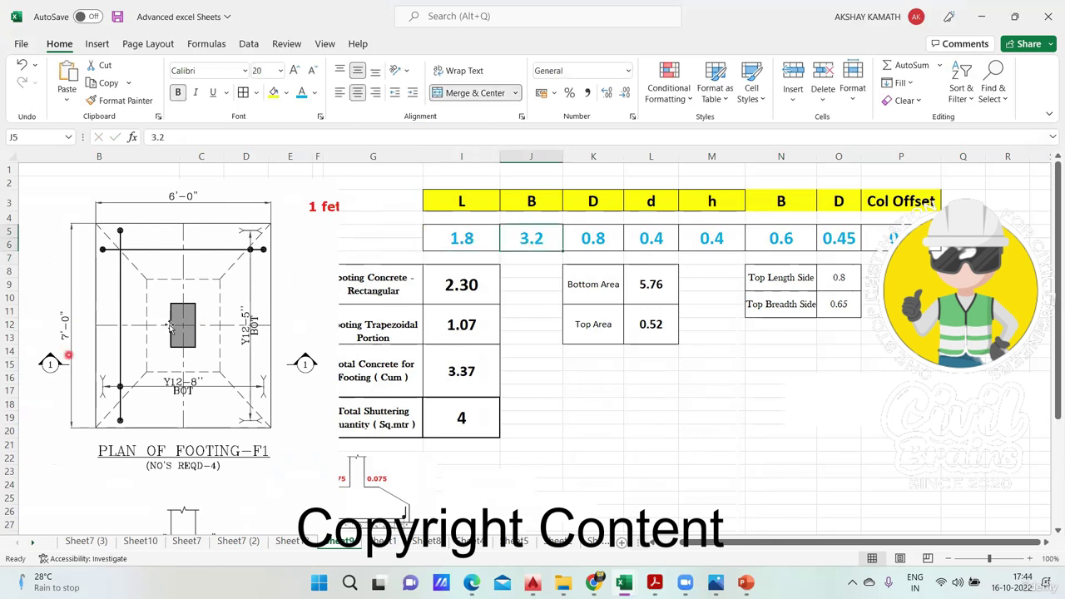
left_click(472, 237)
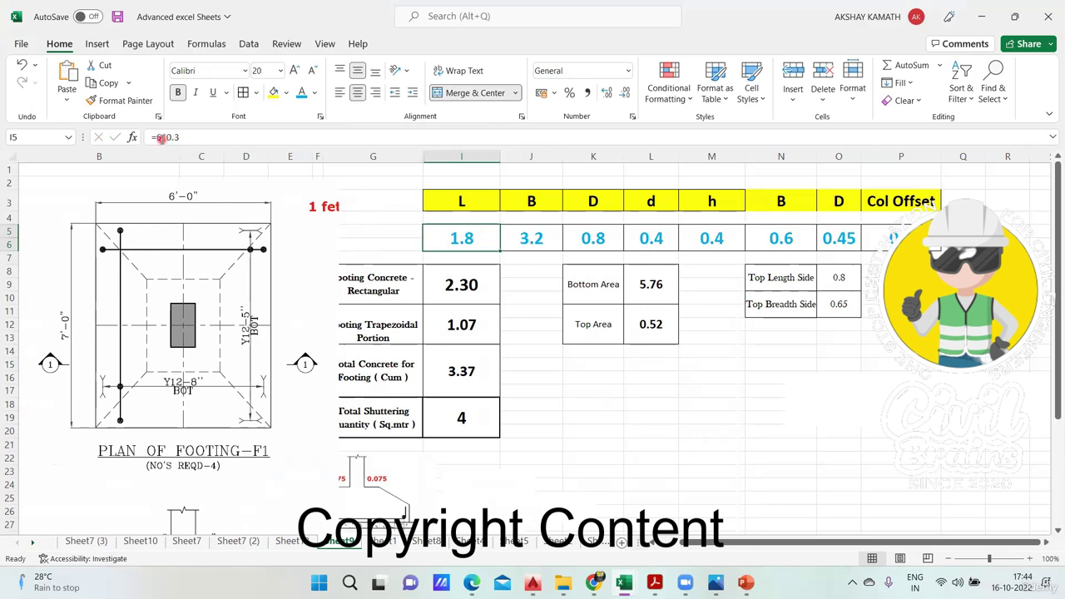
left_click(163, 138)
key("BackSpace")
type("7")
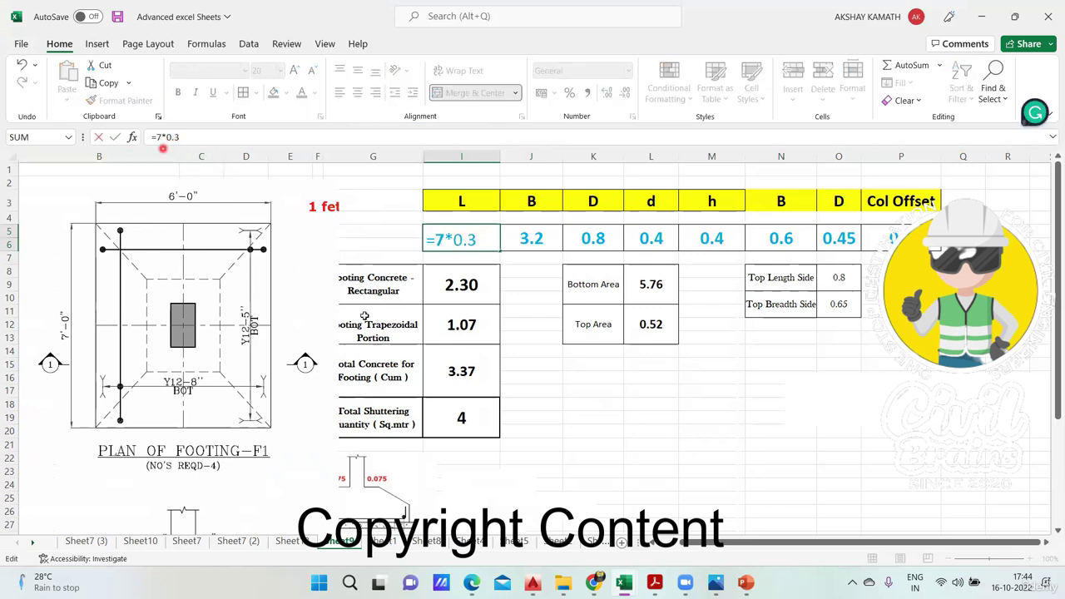
left_click(651, 485)
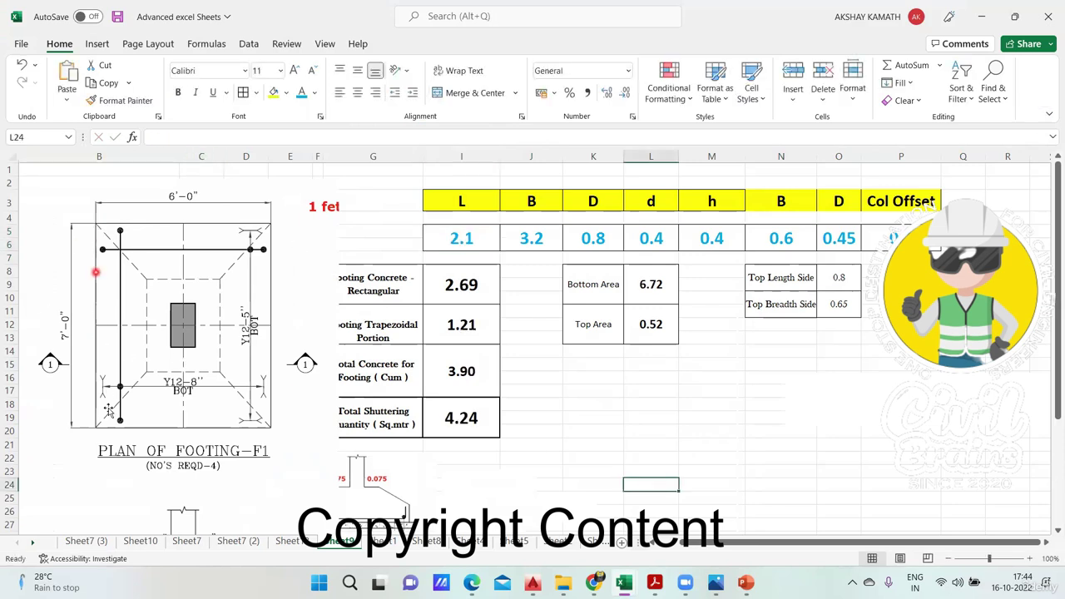
Set the footing breadth B with the conversion formula 6*0.3.
left_click(540, 239)
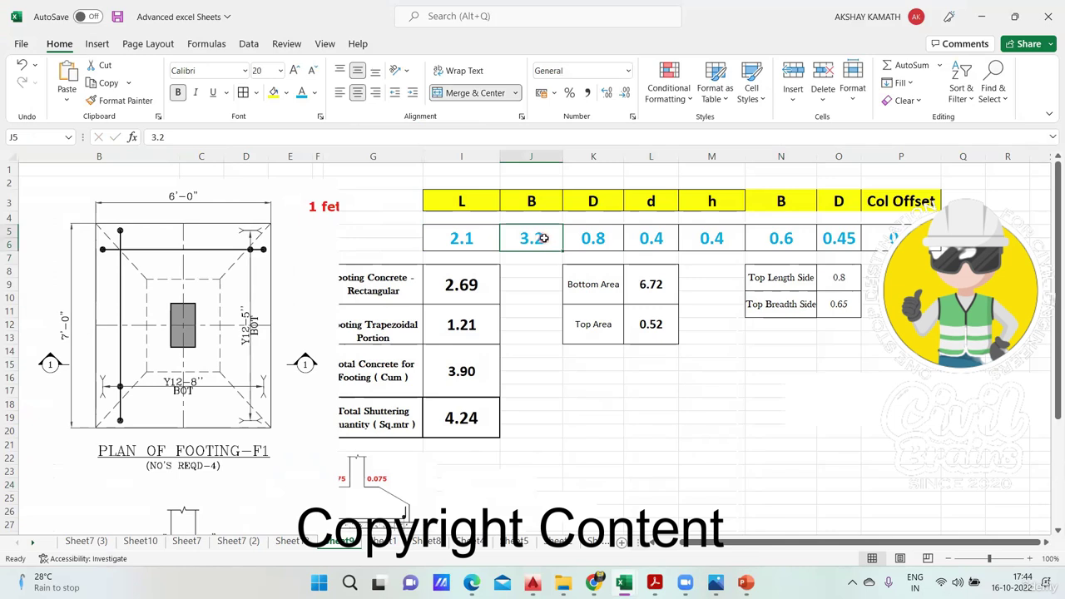
type("+")
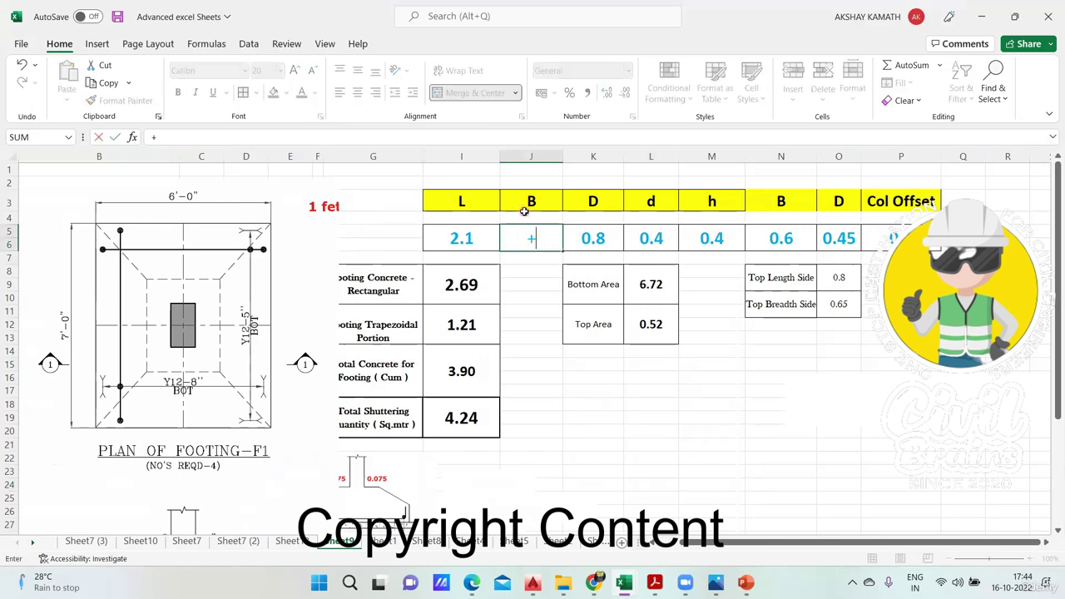
type("6*")
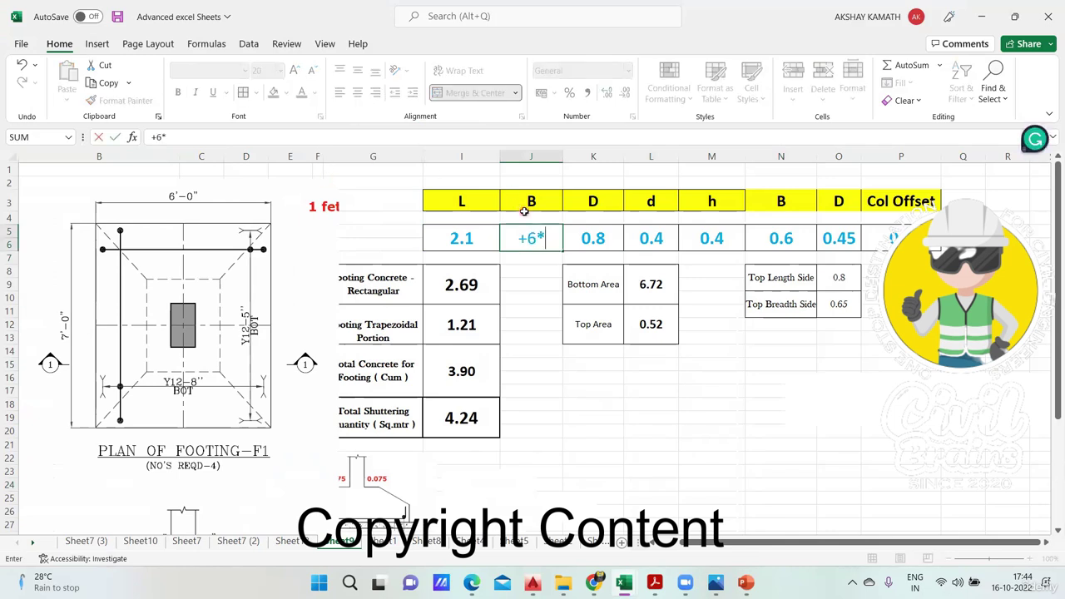
type("0.3")
key("Return")
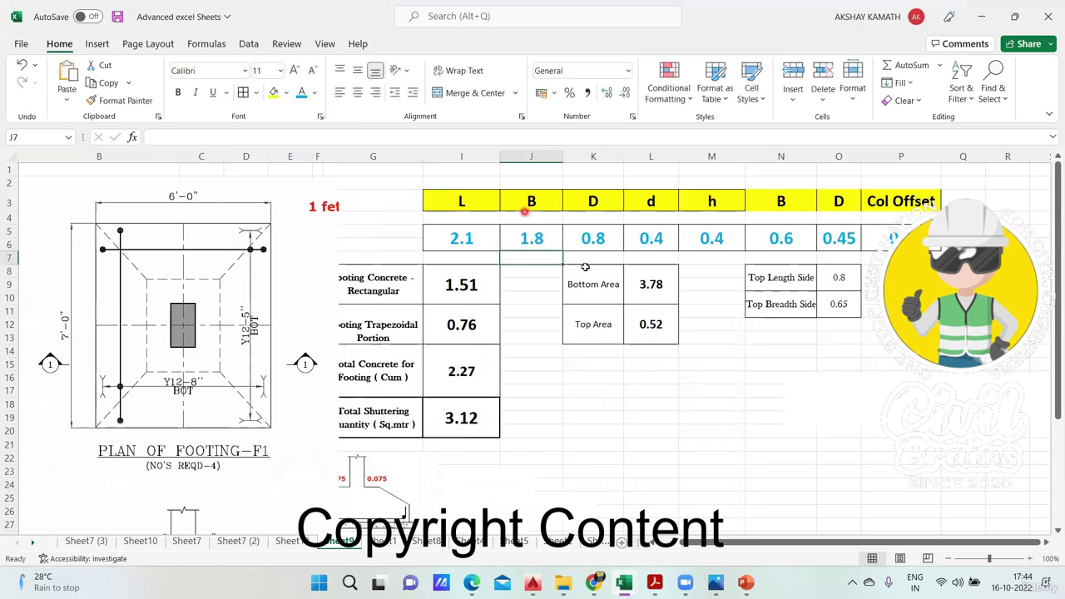
Resize and move the pasted F1 picture to show its section, and enter 2*0.3 as the total depth D.
left_click_drag(183, 217, 321, 155)
left_click_drag(231, 371, 138, 372)
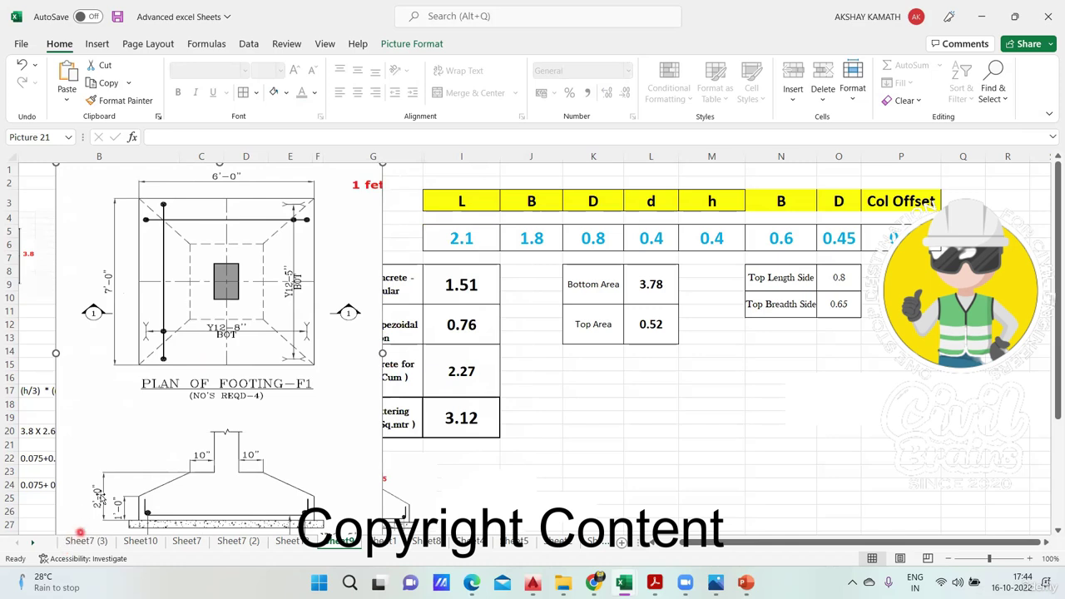
left_click(593, 241)
key("BackSpace")
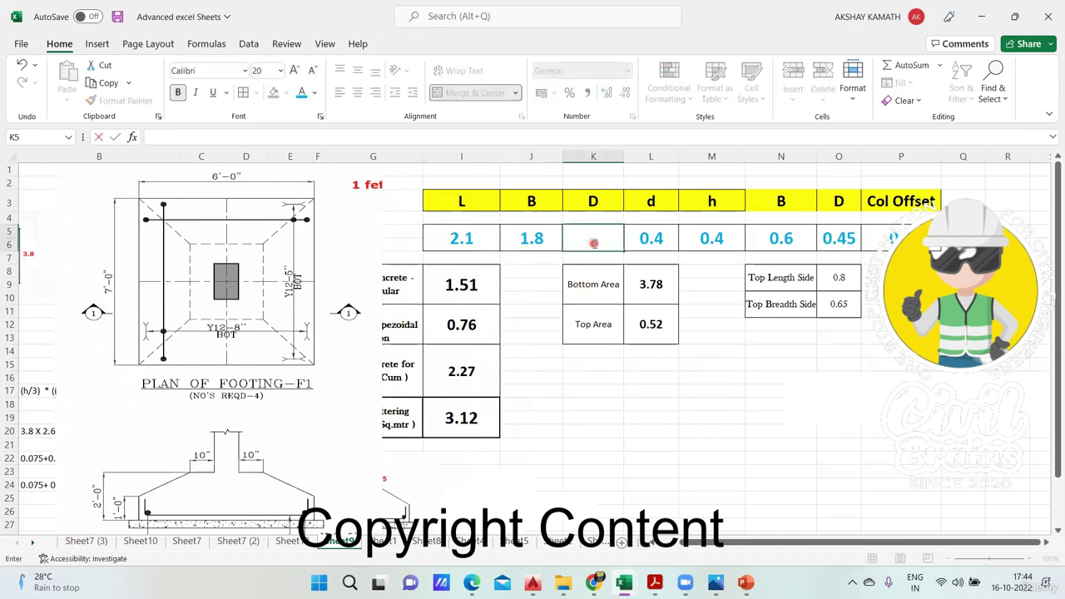
type("2*0.3")
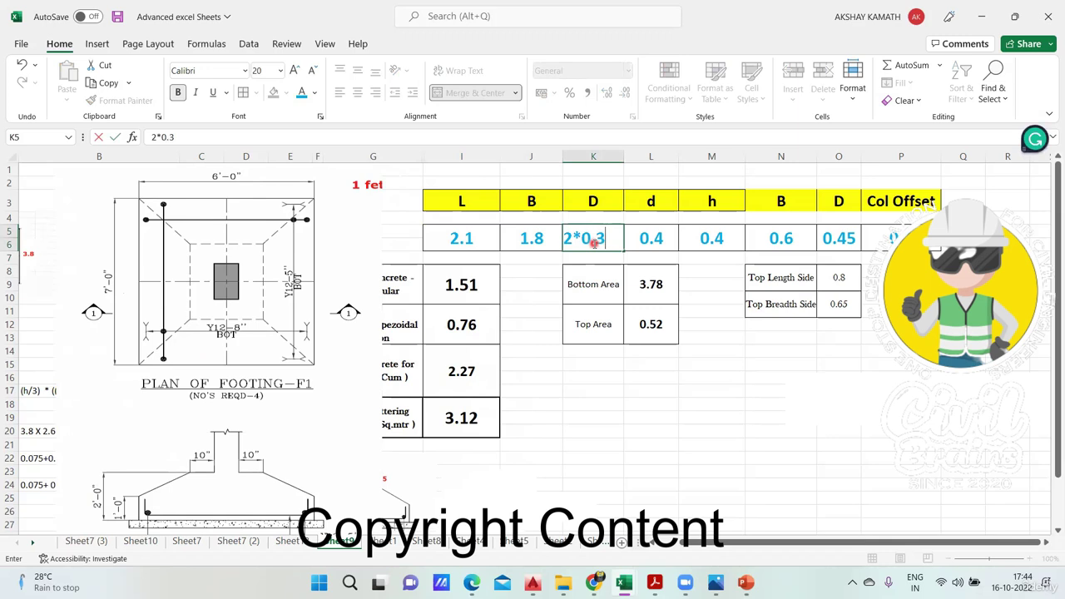
key("ctrl+Return")
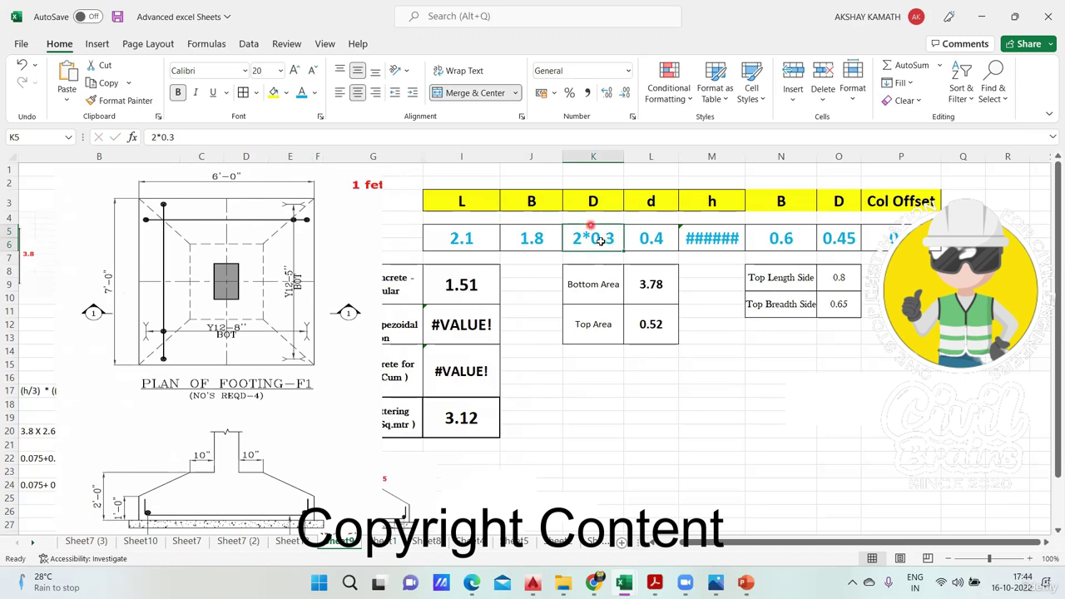
Turn the total depth D entry into a working formula, +2*0.3.
left_click(153, 137)
type("+")
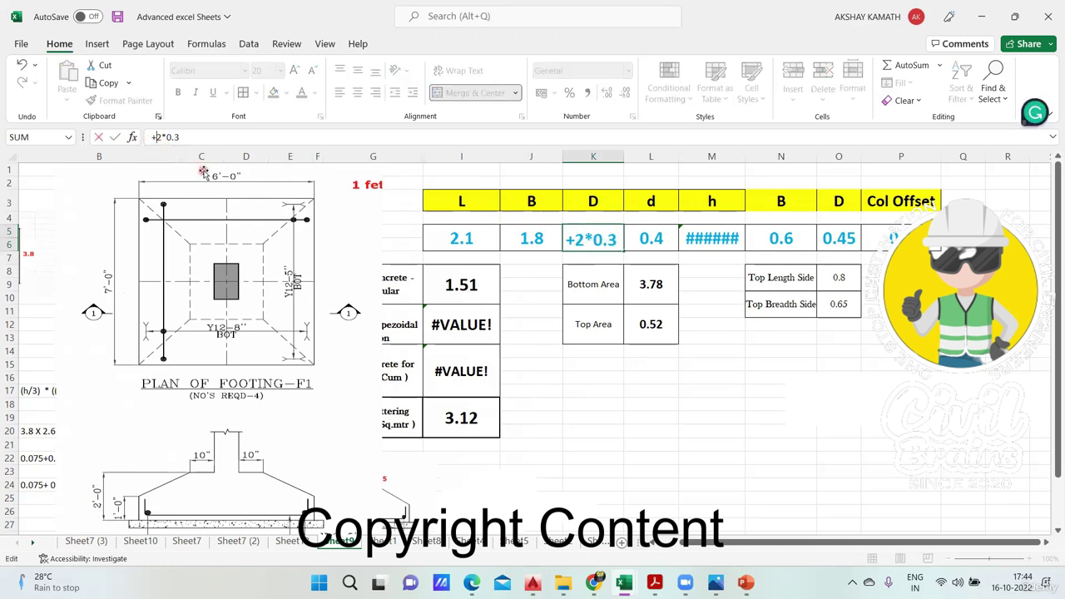
key("Return")
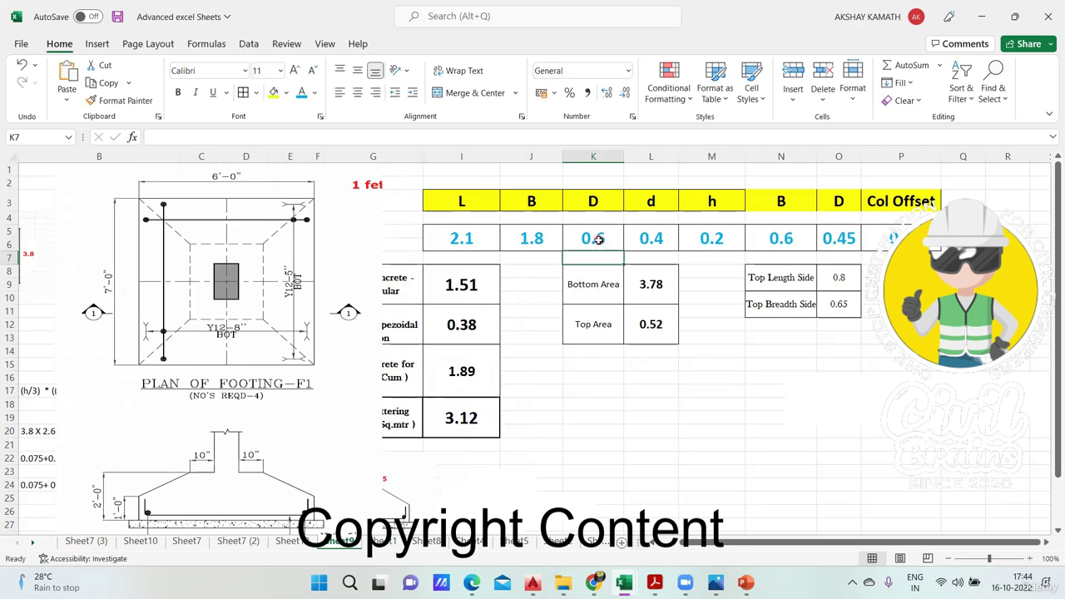
Set the footing edge depth d with the conversion formula +1*0.3, and check the formula behind h.
left_click(673, 236)
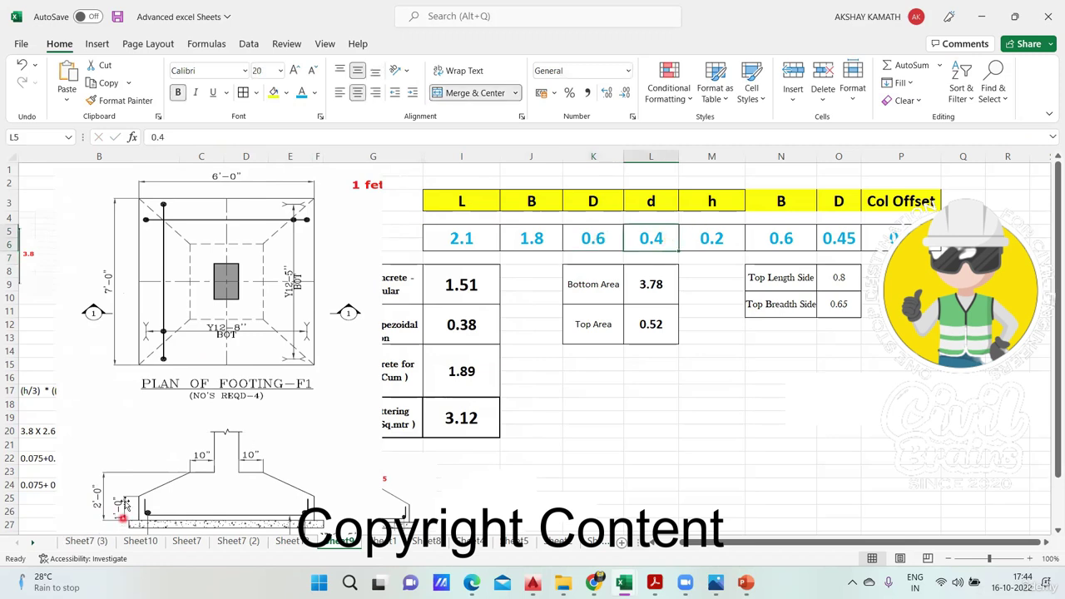
key("BackSpace")
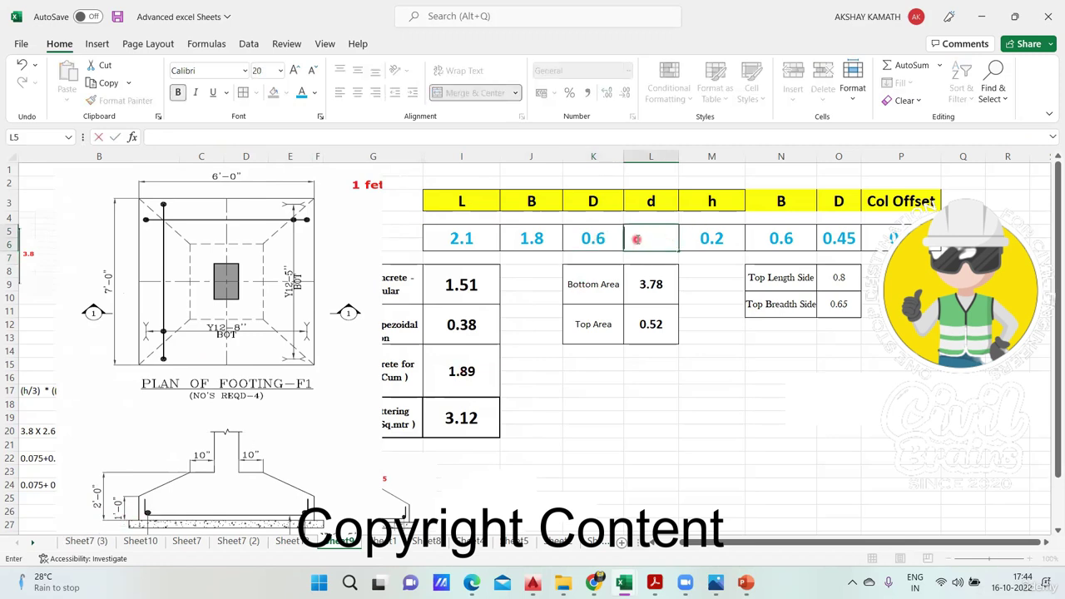
type("*")
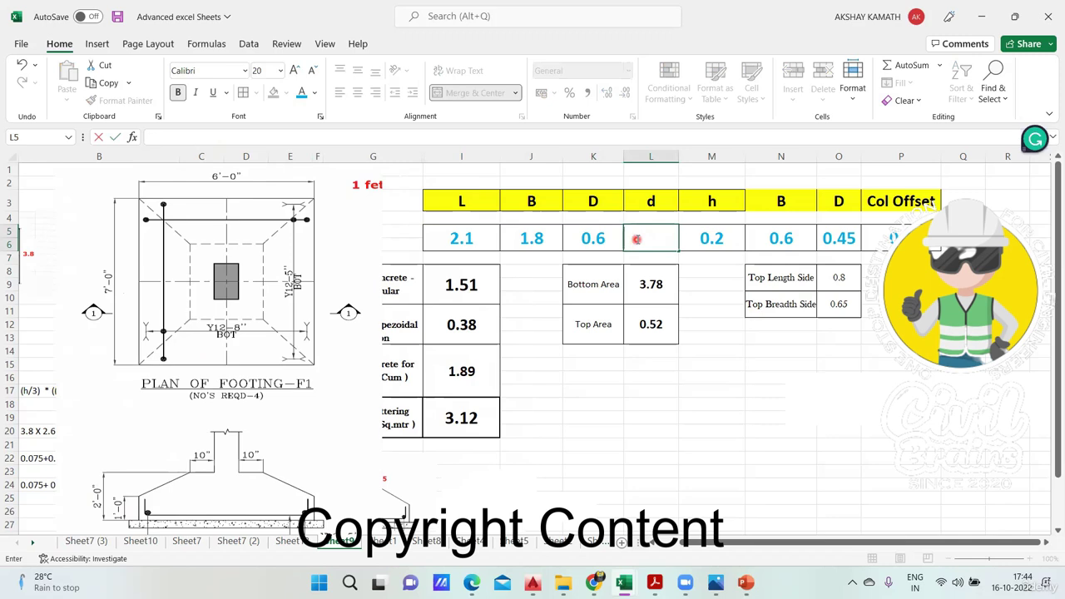
type("+")
type("0.")
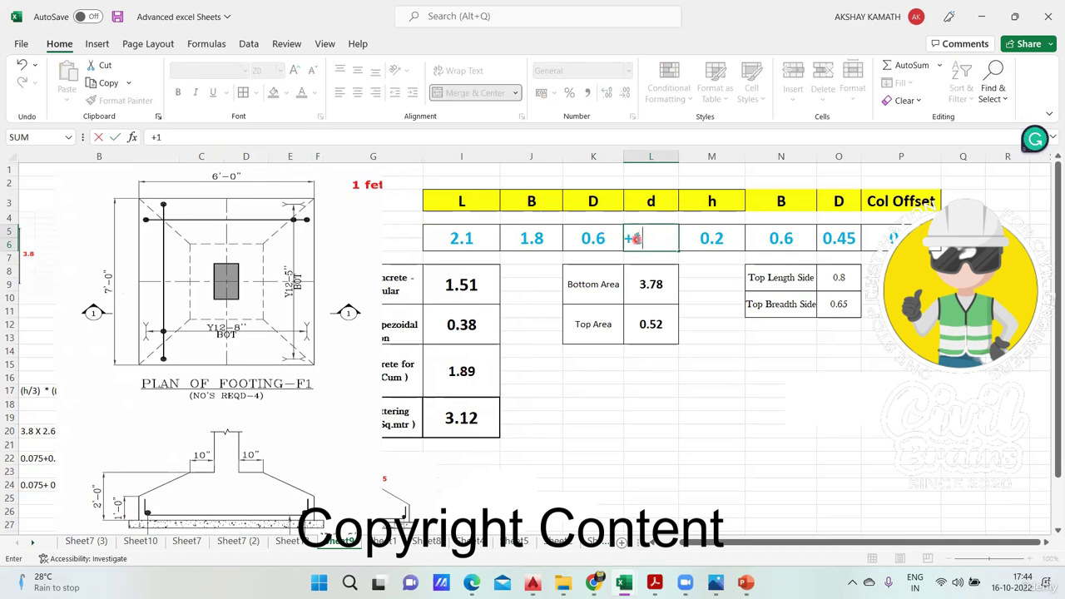
type("0.3")
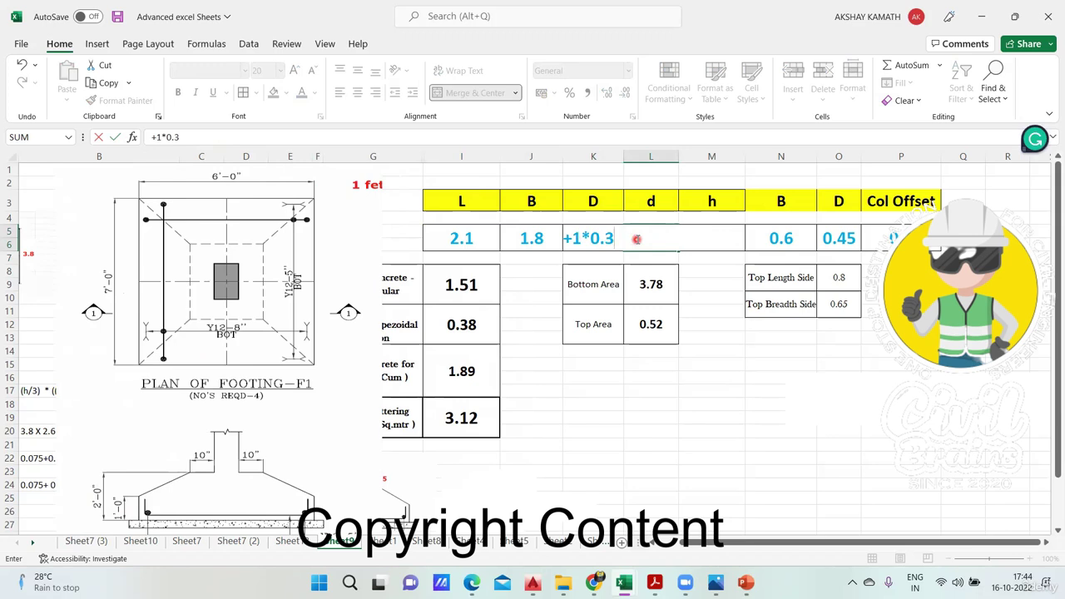
key("Return")
left_click(641, 237)
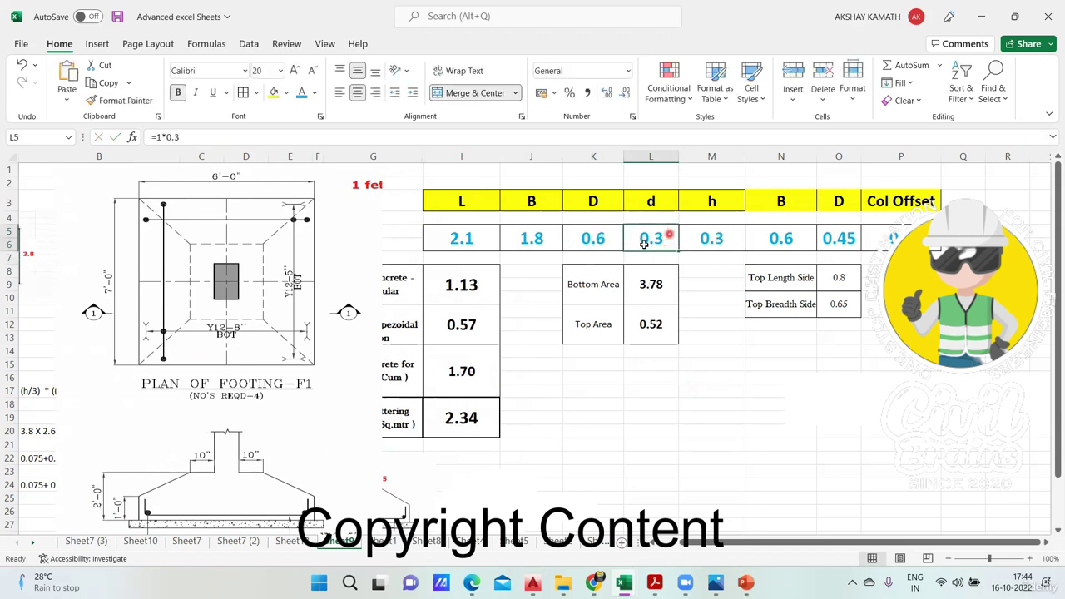
left_click(734, 243)
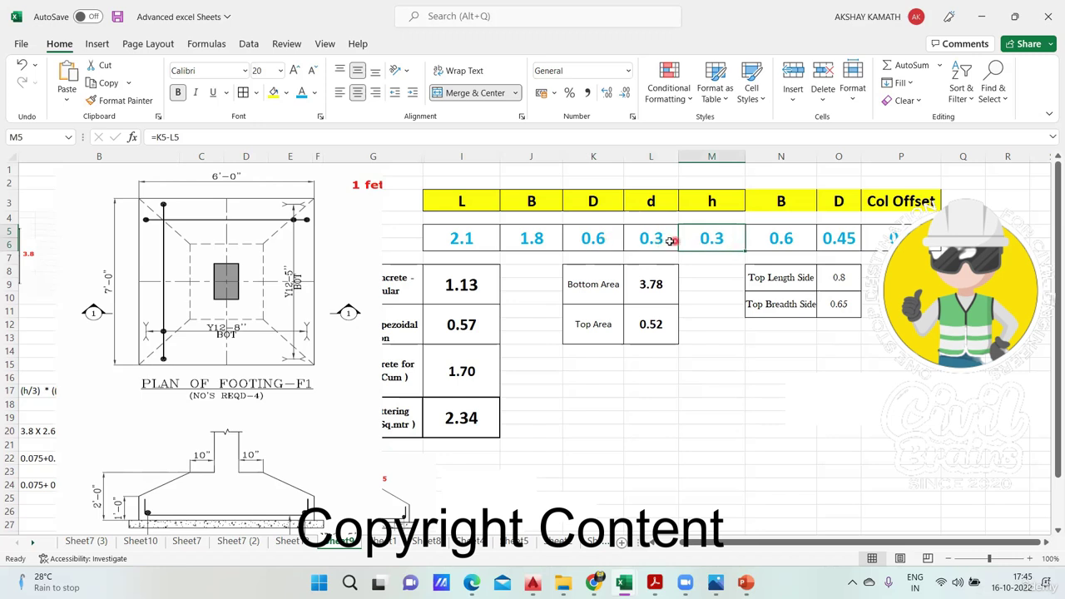
Move the F1 picture lower on the sheet, and set the column size to B 0.5 and D 0.23.
left_click(784, 241)
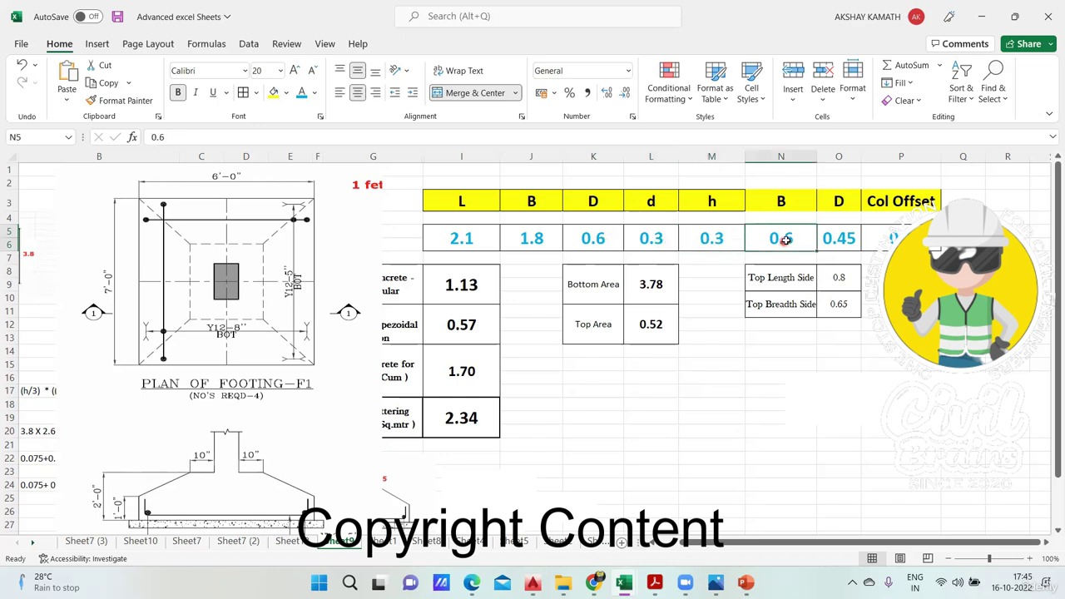
left_click(257, 466)
mouse_move(245, 345)
left_mouse_down()
mouse_move(255, 376)
mouse_move(290, 387)
left_mouse_up()
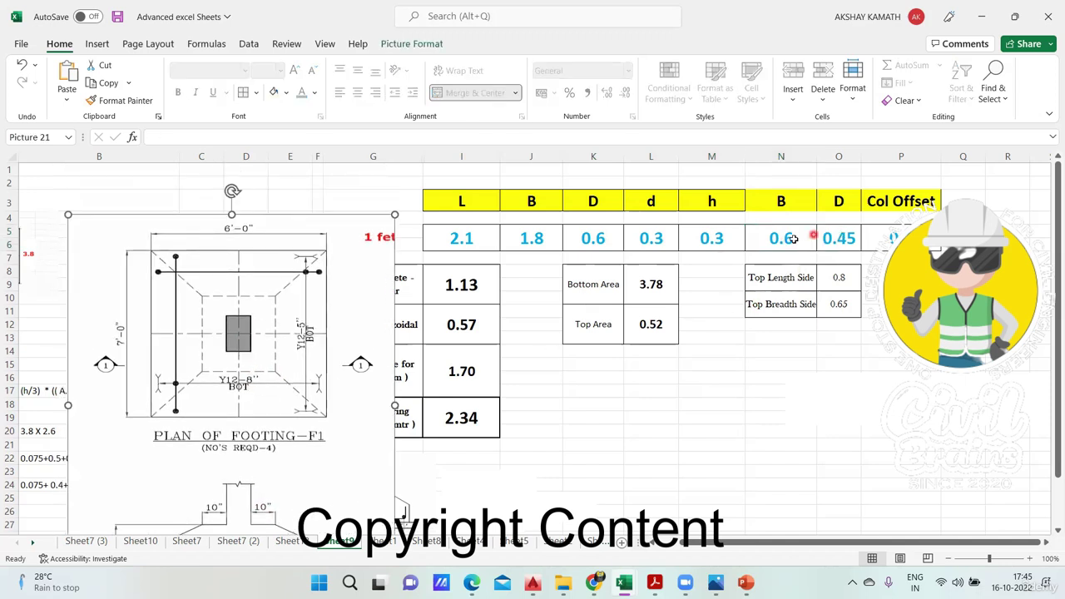
left_click(793, 239)
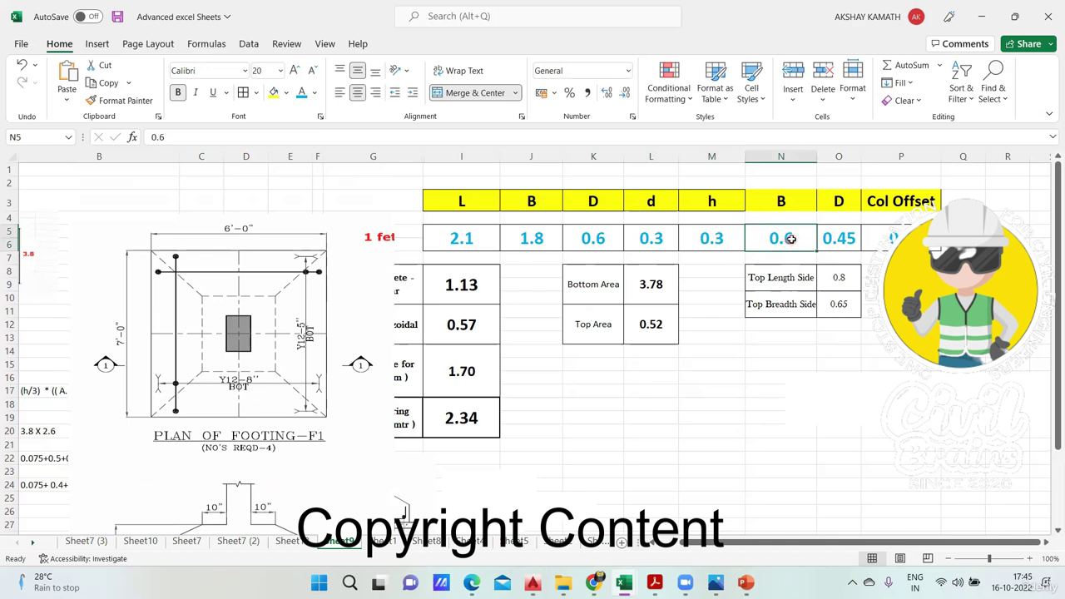
type("0.5")
key("Return")
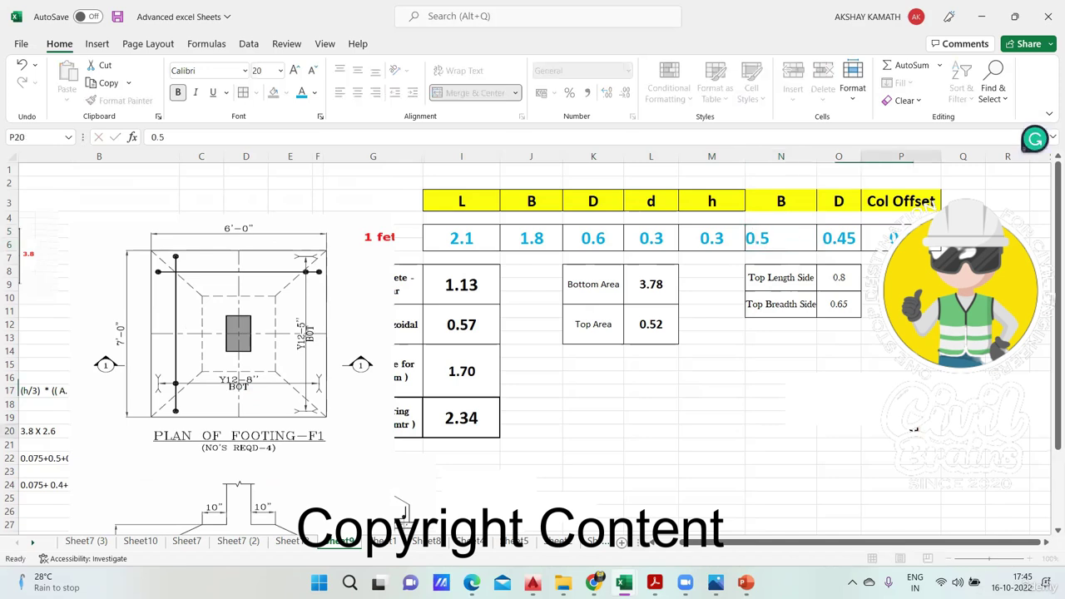
left_click(847, 237)
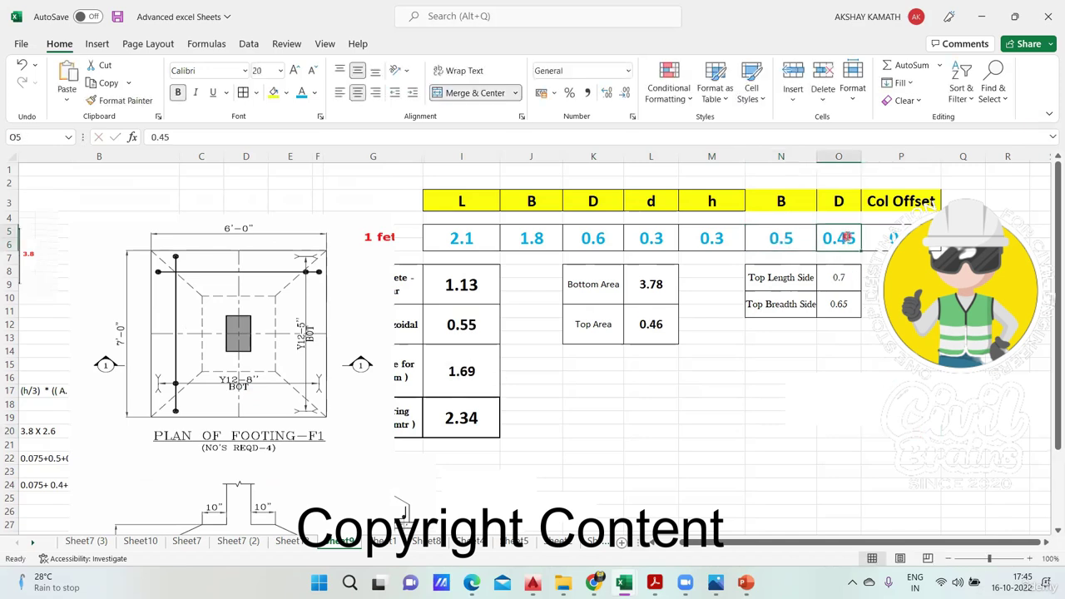
type("0.23")
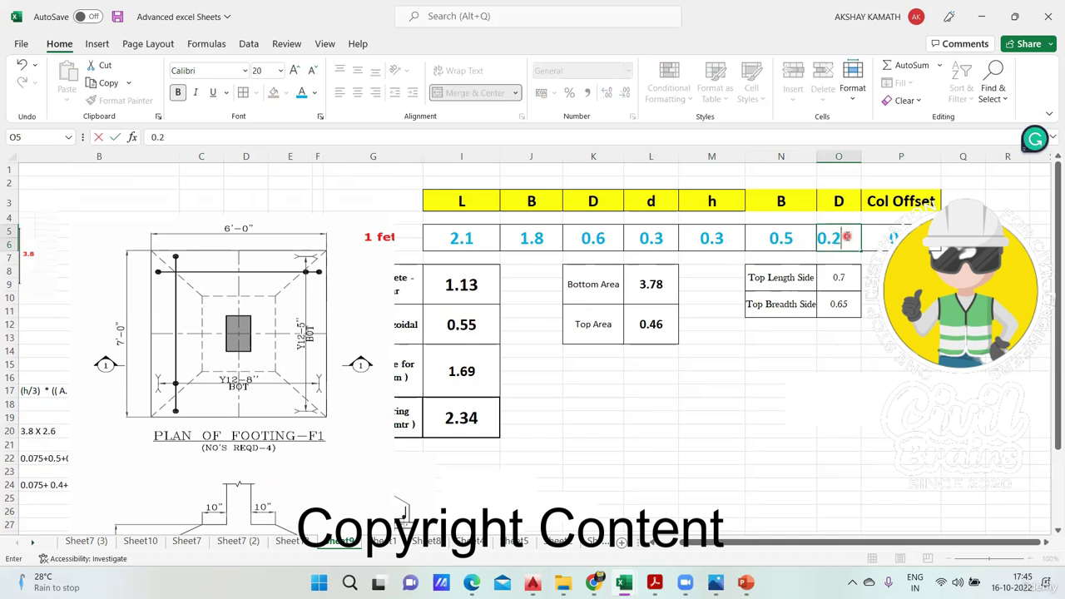
Set the column size to breadth B 0.23 and depth D 0.45.
left_click(798, 238)
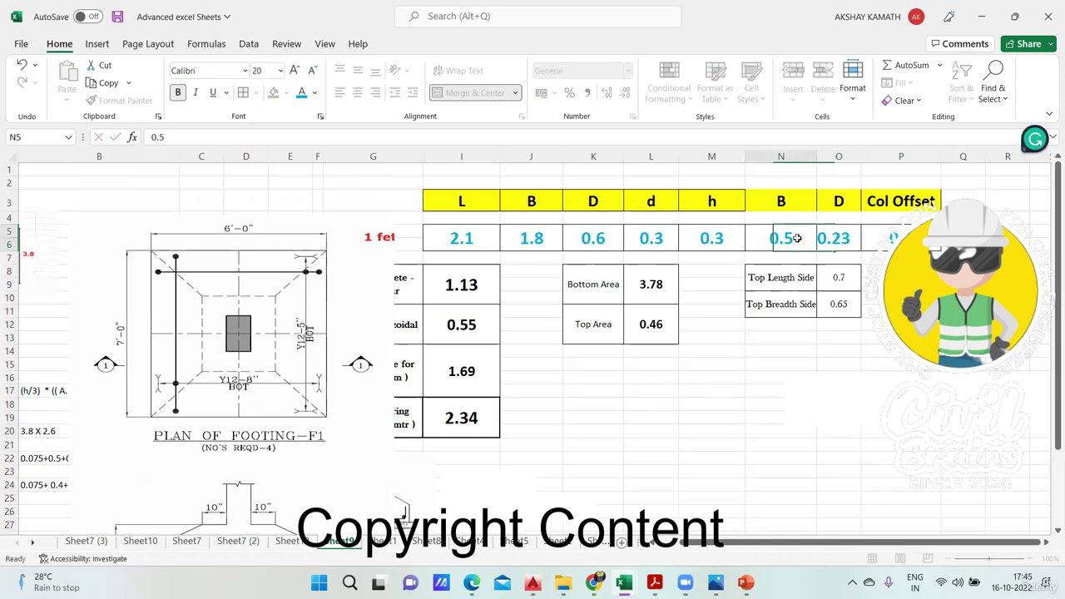
type("0.23")
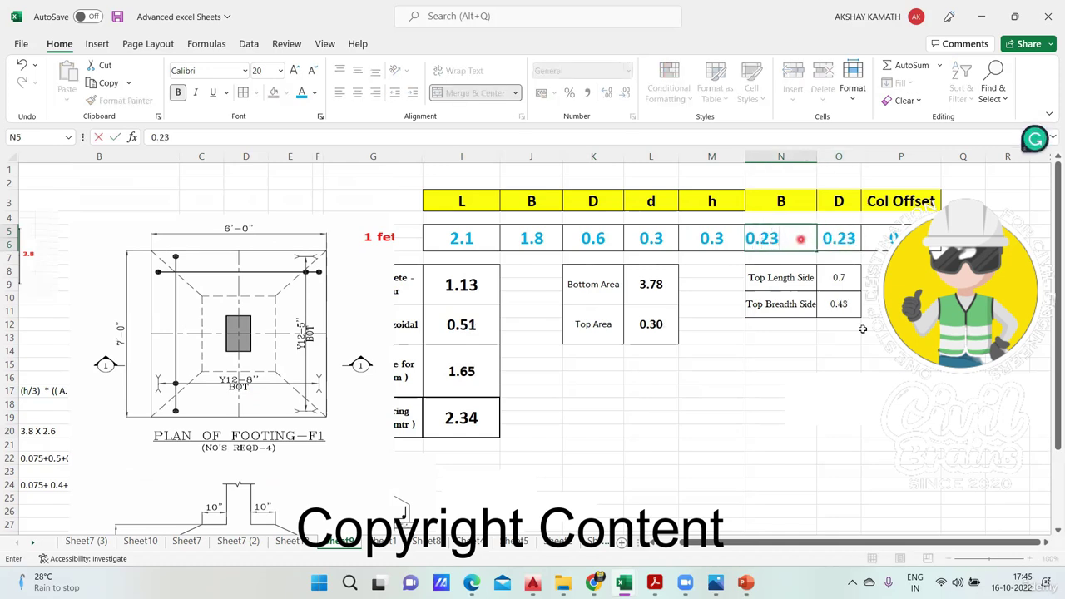
left_click(895, 364)
type("0.45")
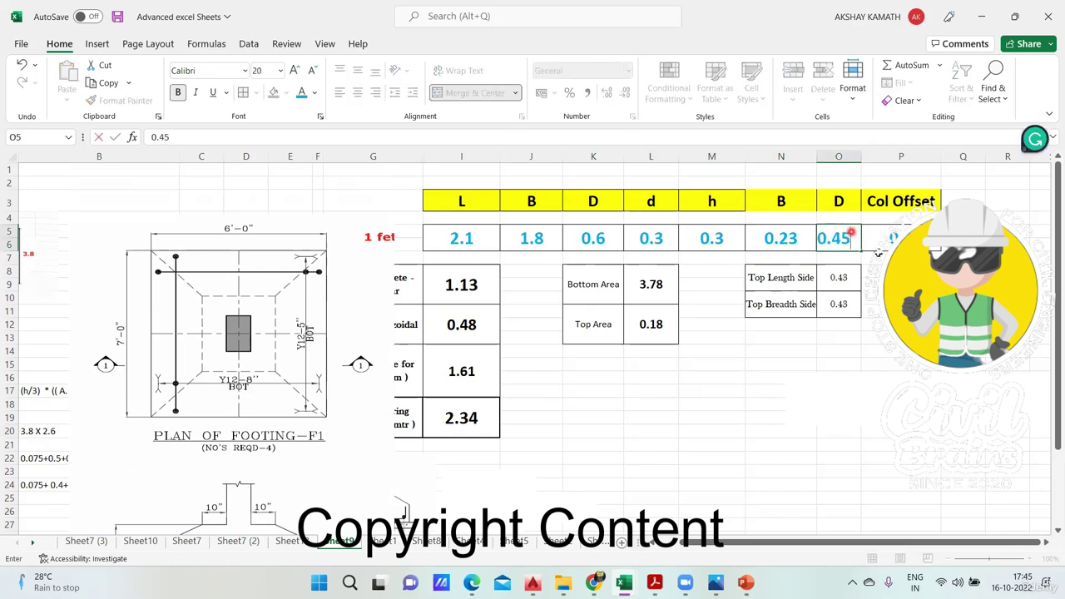
left_click(874, 307)
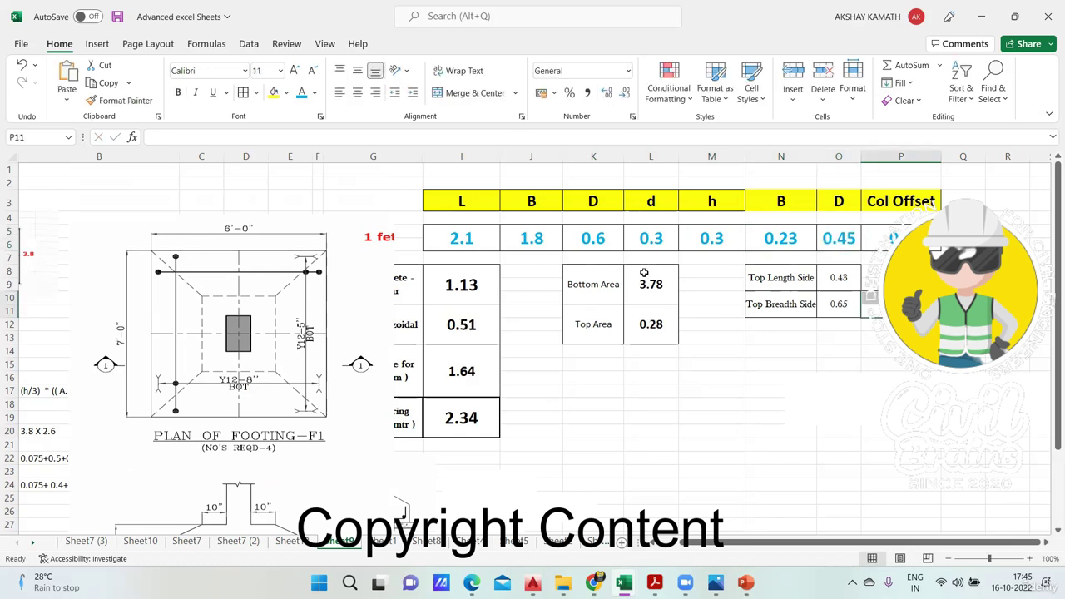
Move the F1 picture up to show its section, and enter 10*0.0254 as the column offset.
left_click_drag(211, 523, 234, 472)
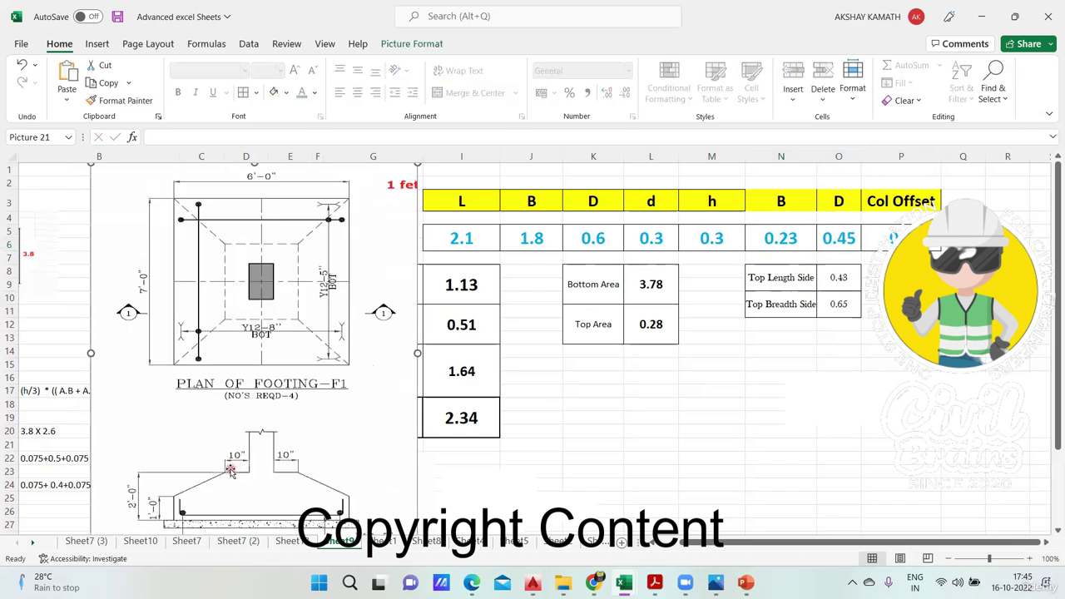
left_click(894, 238)
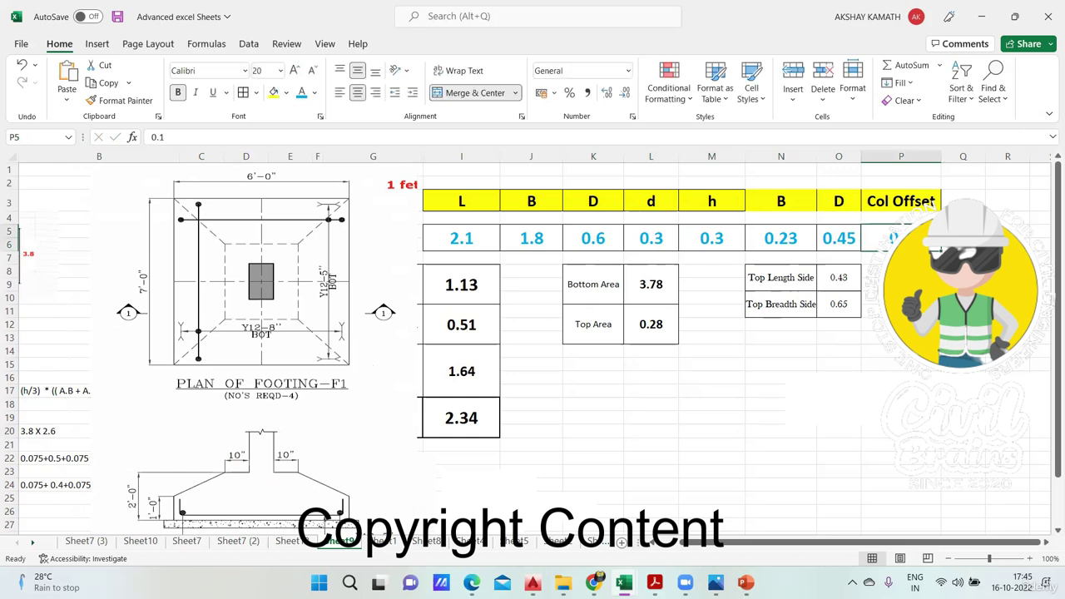
key("BackSpace")
type("10")
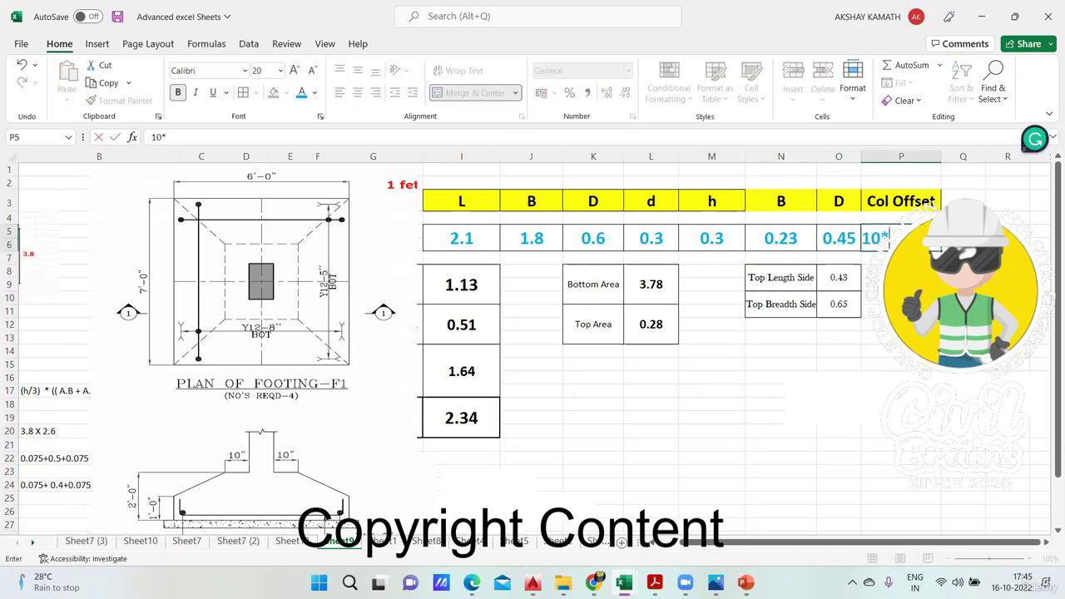
type("*0.0254")
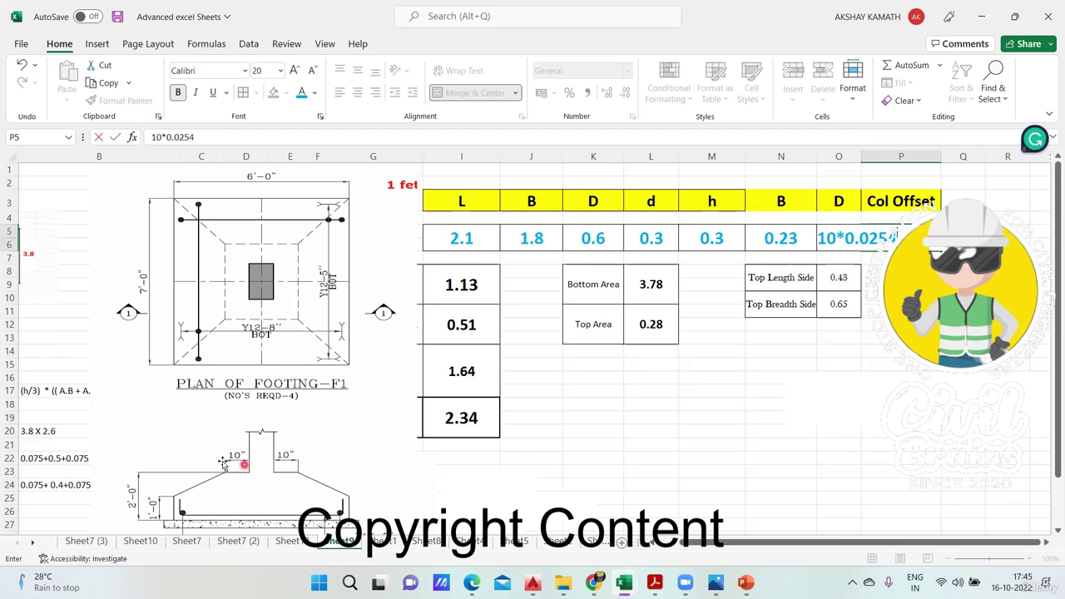
key("ctrl+Return")
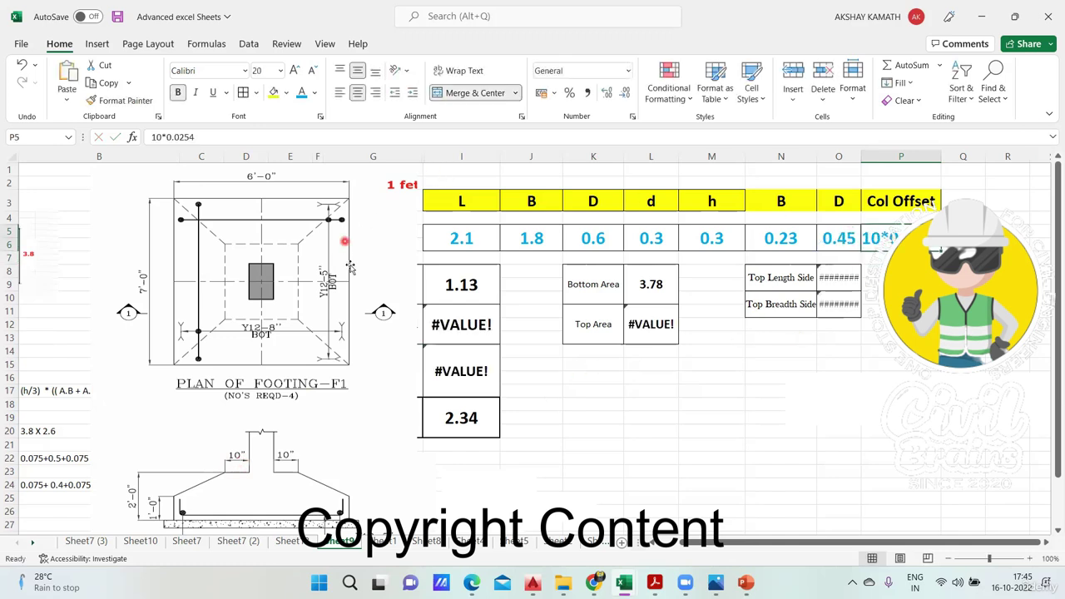
Turn the column offset entry into the inch-to-metre formula =10*0.0254.
left_click(151, 137)
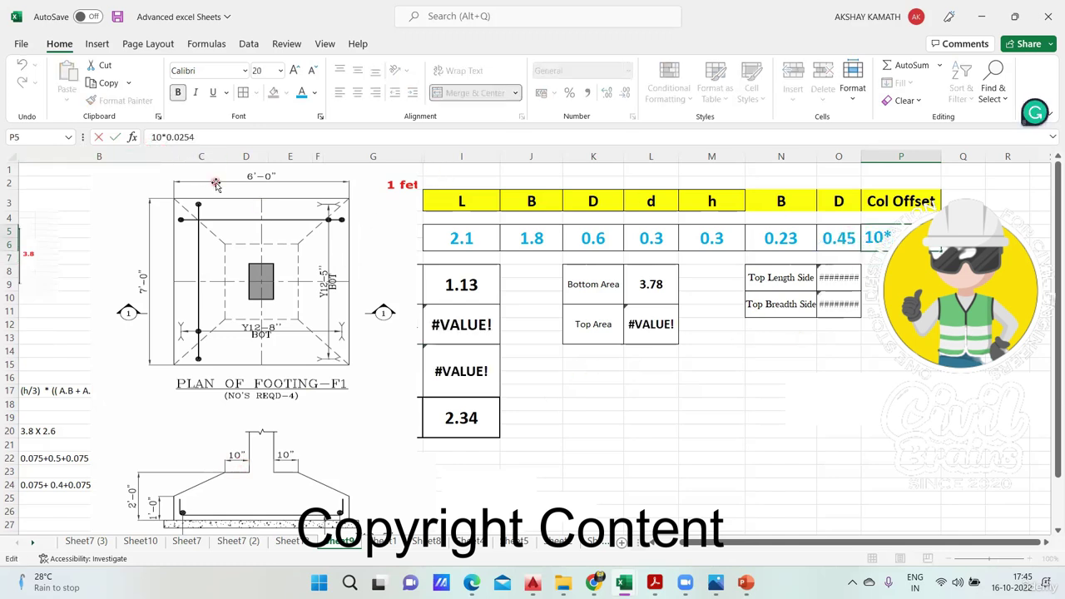
type("=")
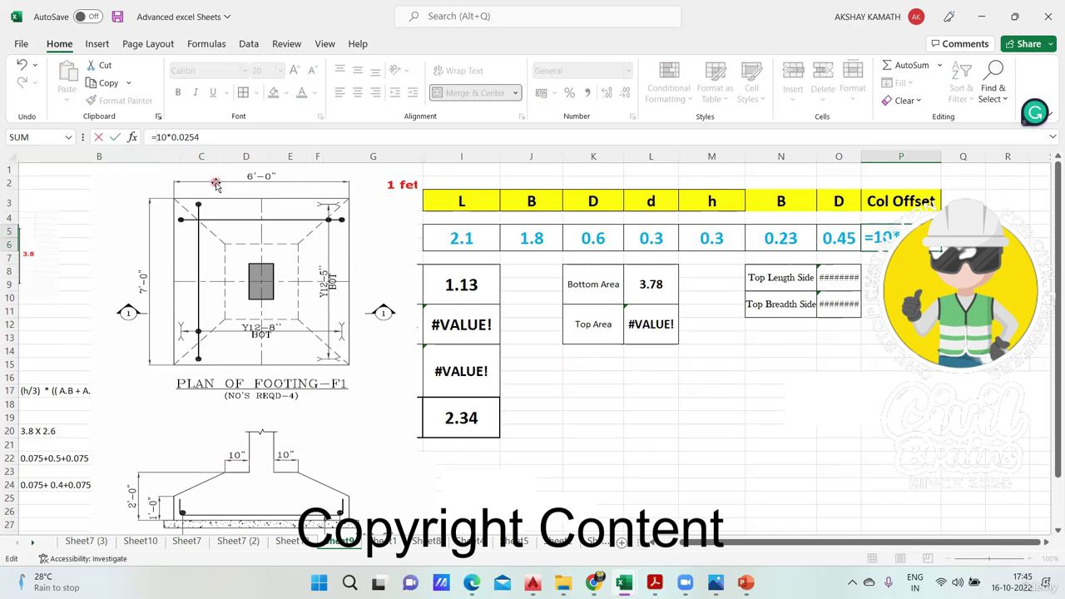
key("Return")
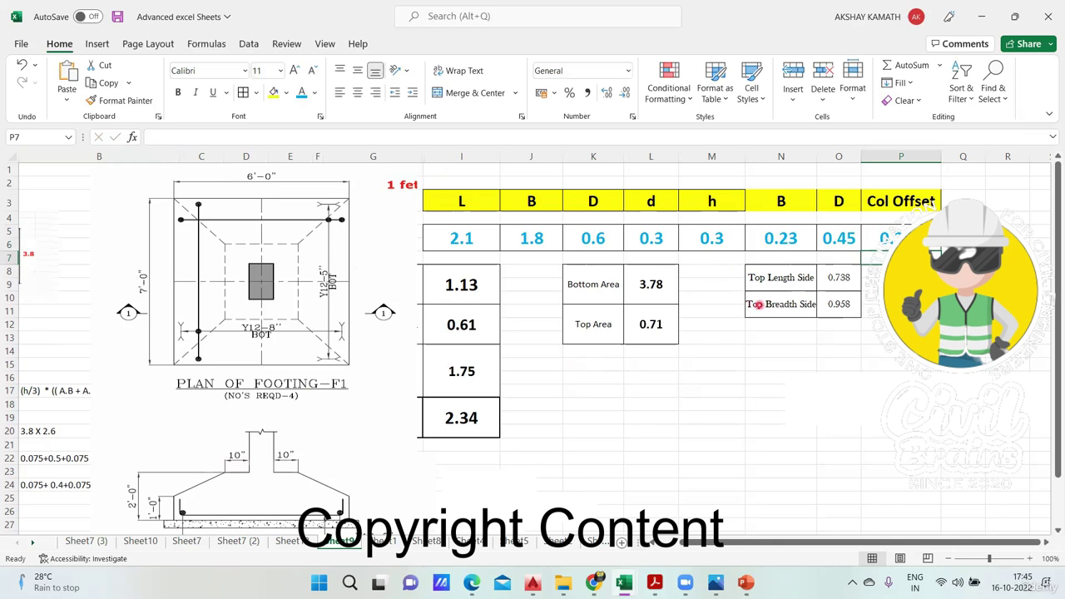
key("Up")
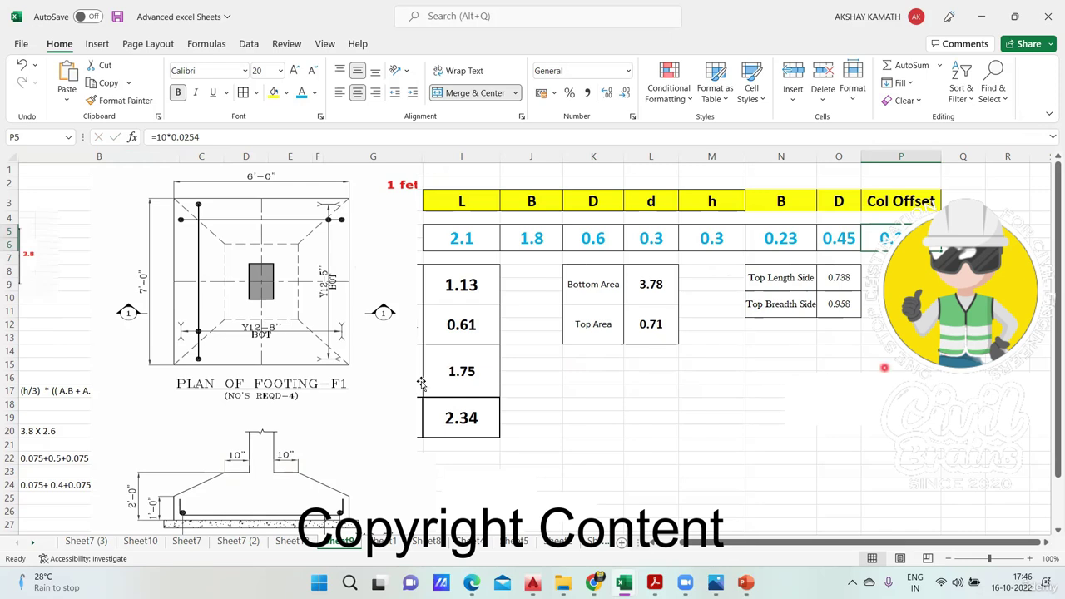
left_click(964, 350)
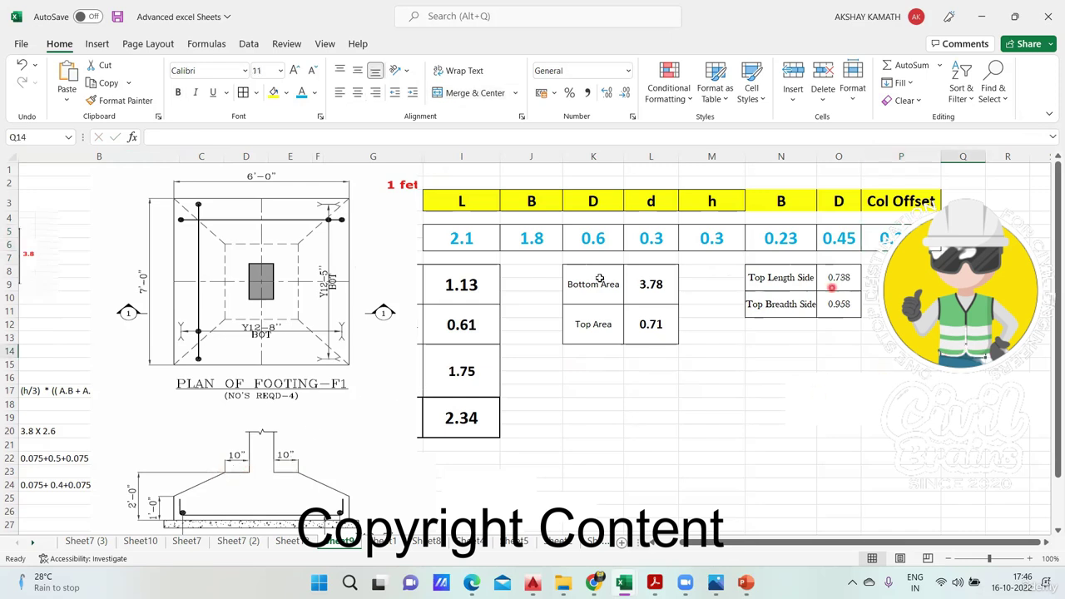
Move the F1 picture clear of the footing concrete and shuttering results table, placing it directly beside the row labels.
mouse_move(305, 358)
left_mouse_down()
mouse_move(154, 360)
mouse_move(210, 354)
mouse_move(198, 343)
left_mouse_up()
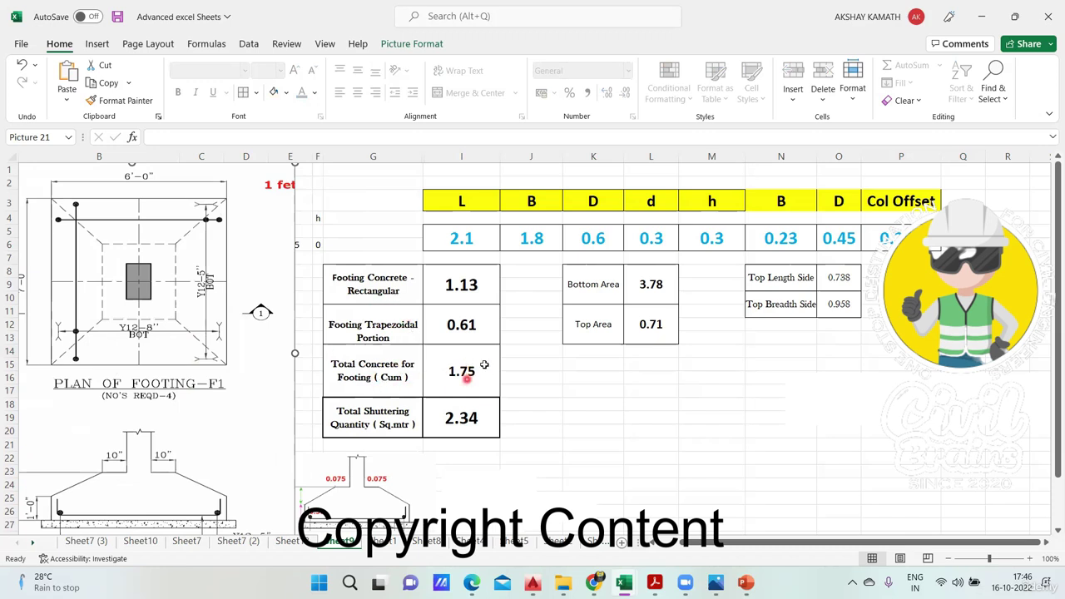
left_click_drag(203, 444, 205, 444)
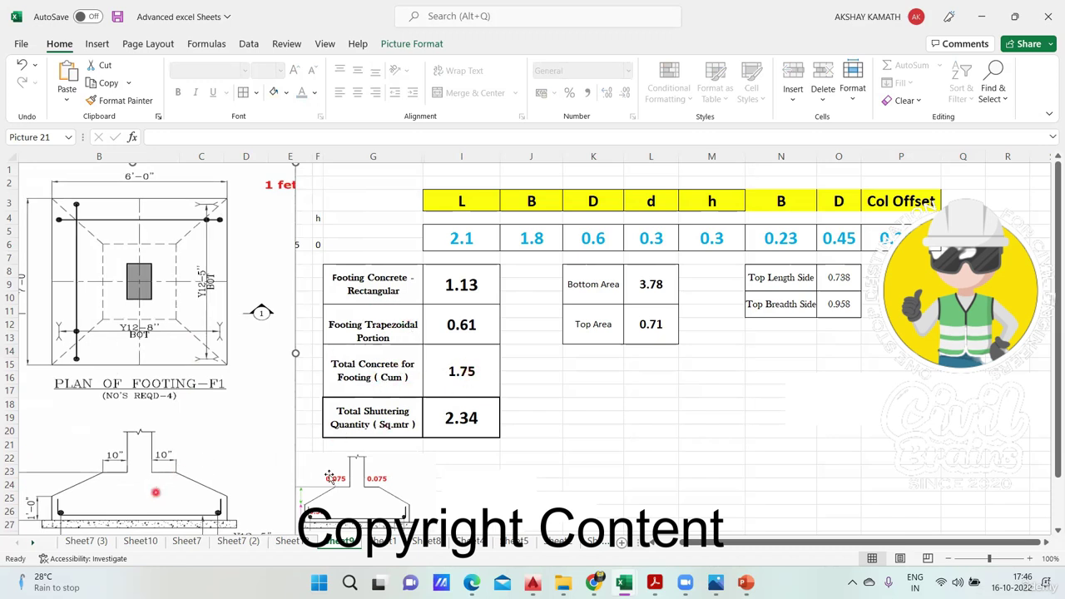
left_click(589, 425)
left_click(223, 407)
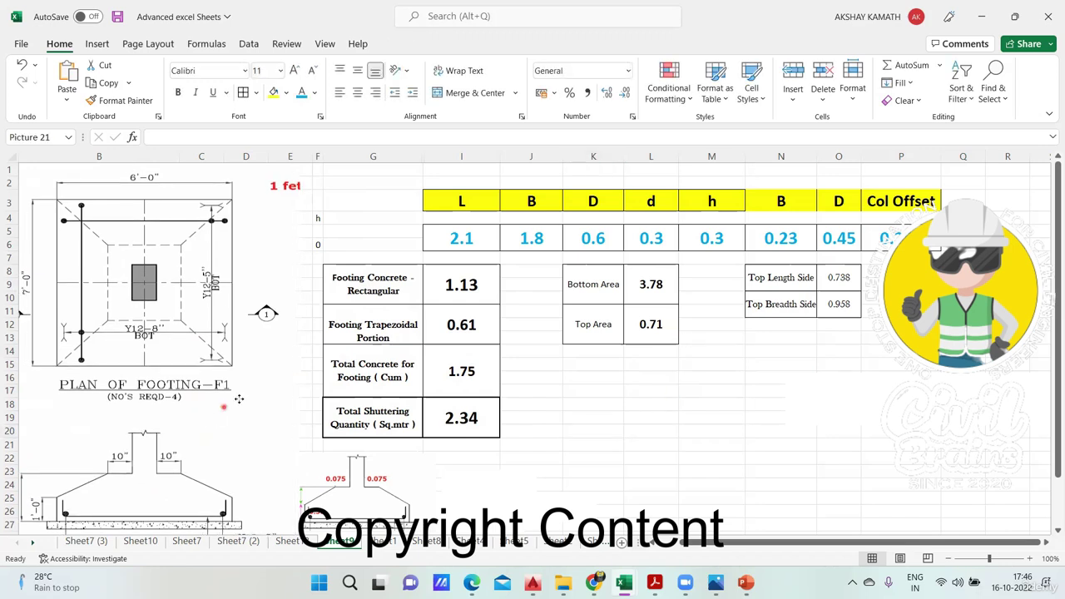
left_click_drag(238, 399, 275, 399)
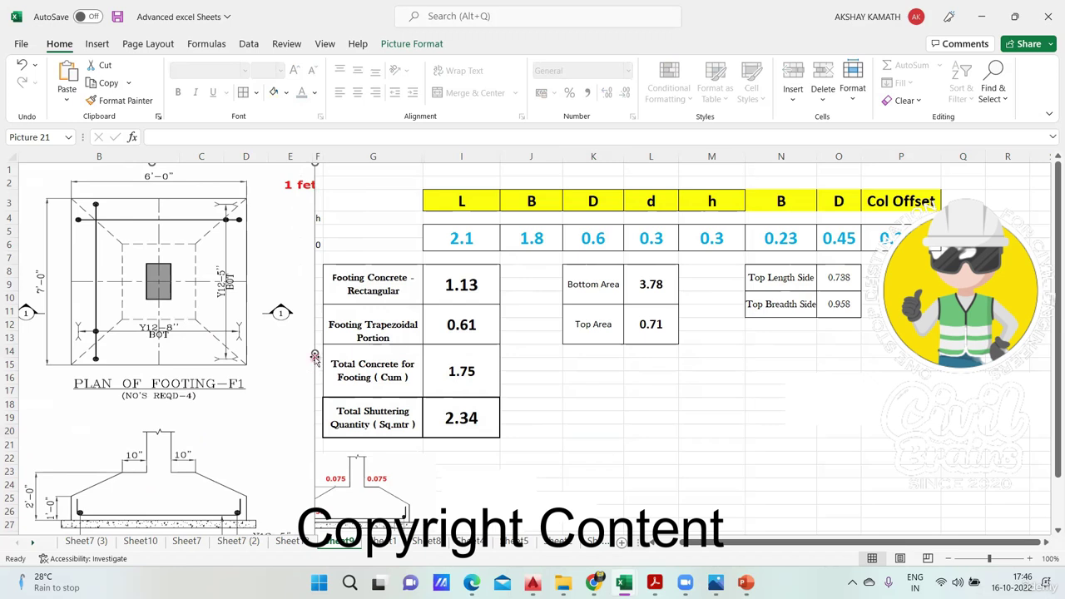
left_click_drag(313, 353, 317, 352)
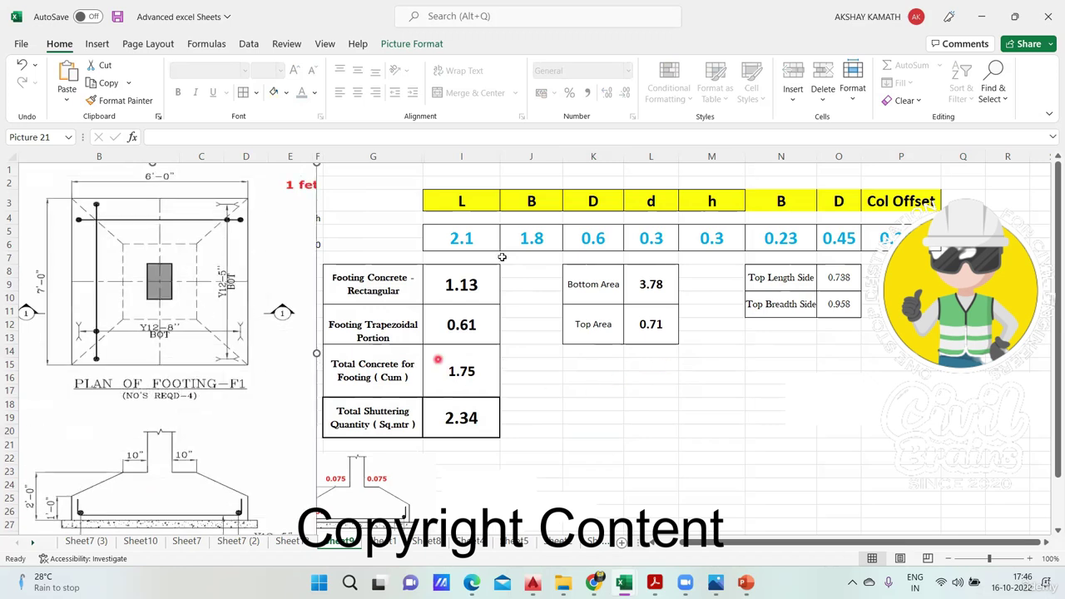